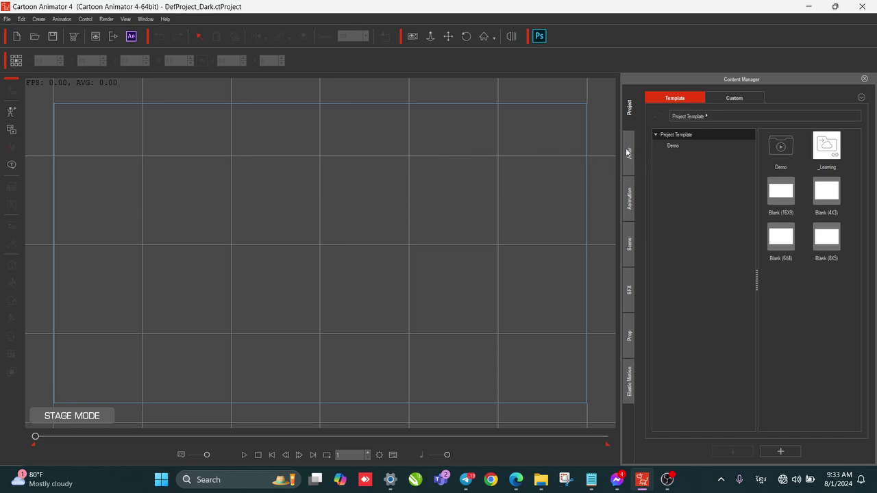
Step: Examine the interface preferences for theme, default project and language, and leave them without making changes
{"action": "left_click", "coordinate": [22, 20]}
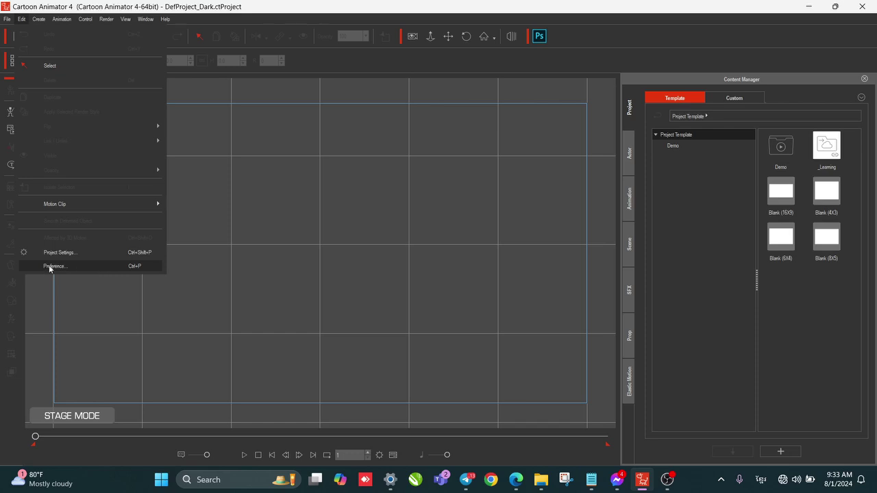
{"action": "left_click", "coordinate": [117, 266]}
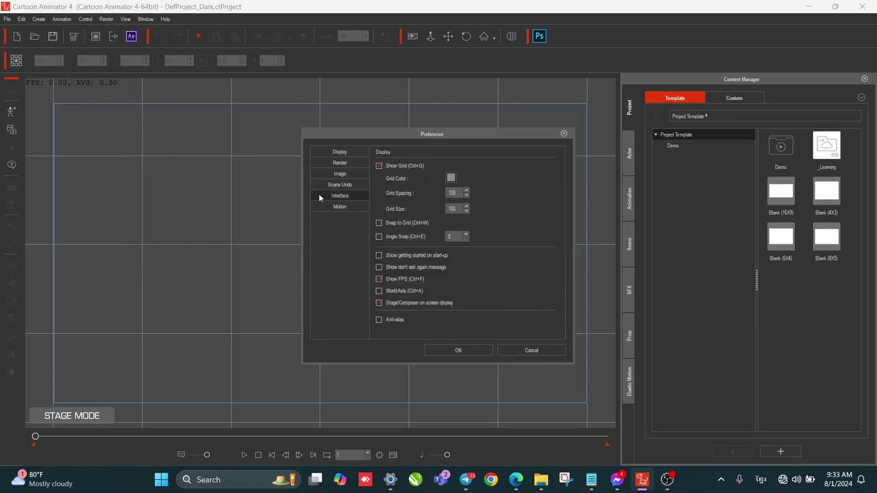
{"action": "left_click", "coordinate": [340, 197]}
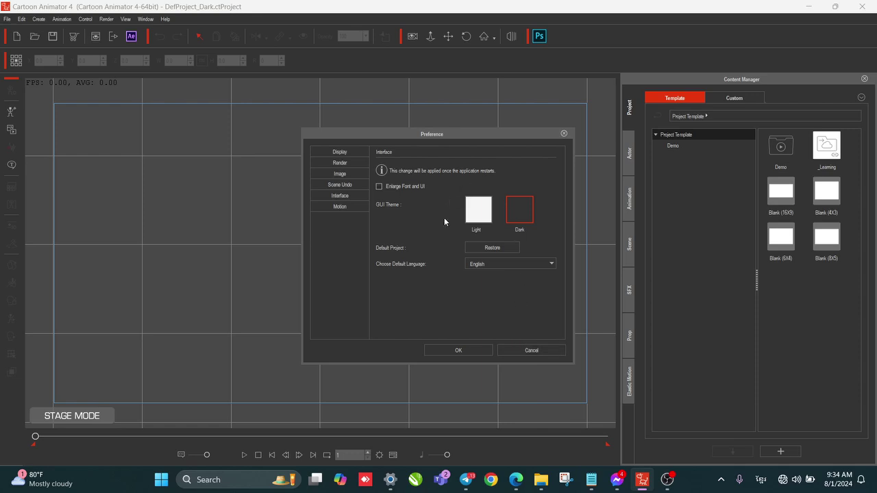
{"action": "left_click", "coordinate": [530, 351]}
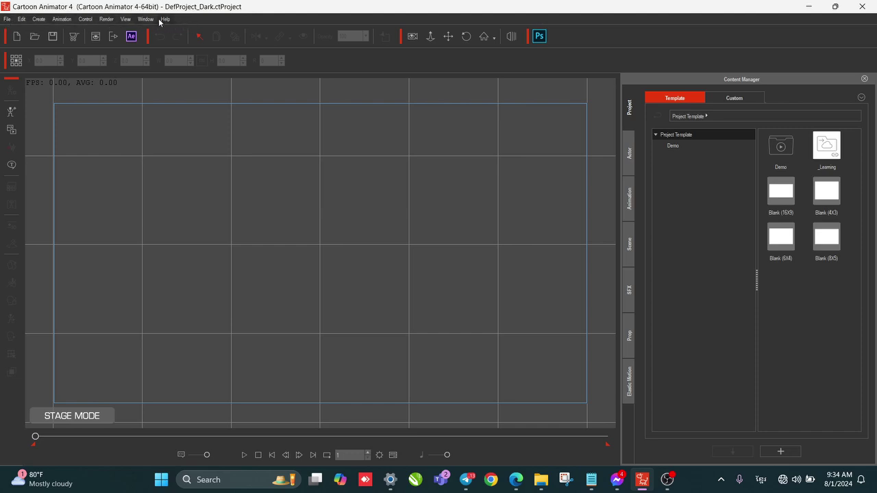
Step: Examine the project files available for opening, including _Learning, and the project saving commands, without opening or saving anything
{"action": "left_click", "coordinate": [5, 21]}
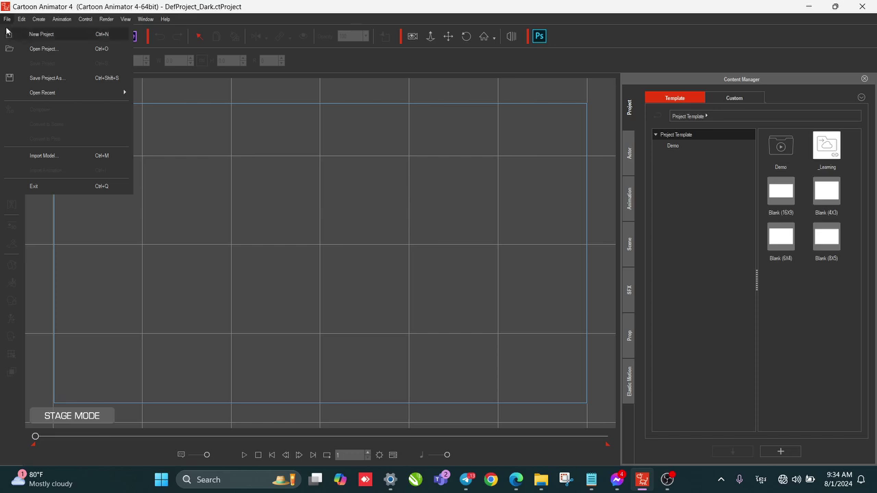
{"action": "left_click", "coordinate": [47, 52]}
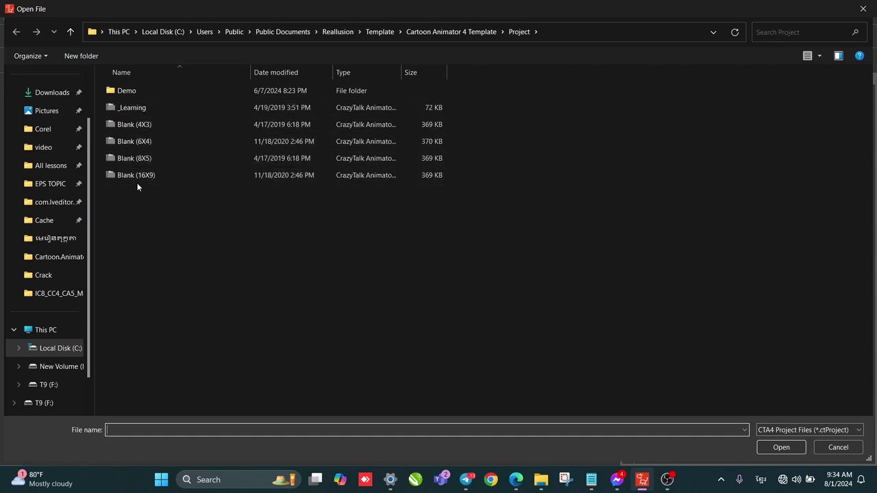
{"action": "left_click", "coordinate": [112, 109]}
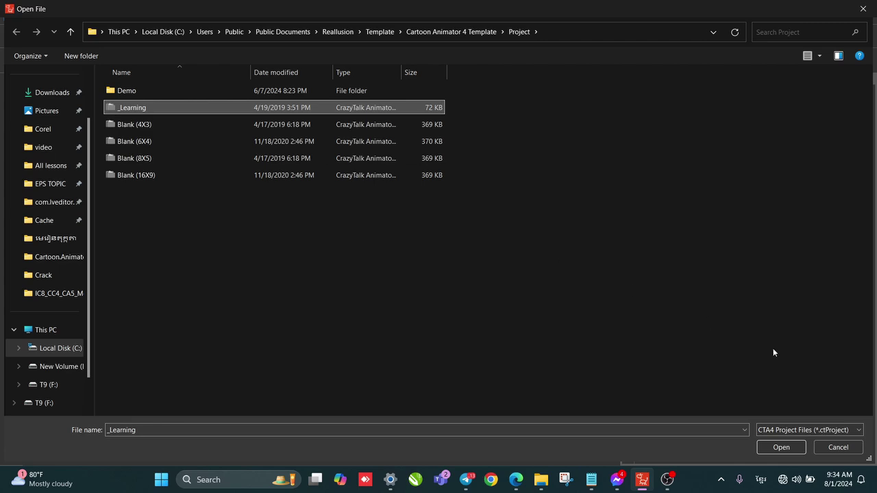
{"action": "left_click", "coordinate": [832, 446]}
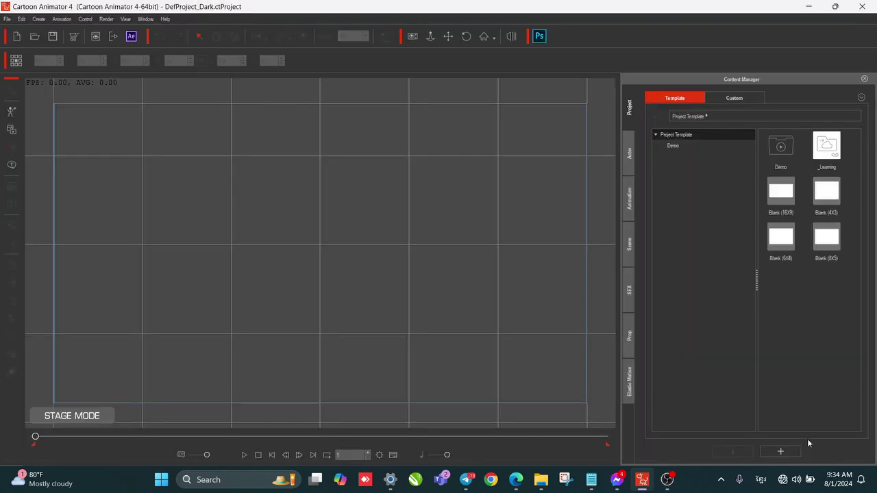
{"action": "left_click", "coordinate": [6, 19]}
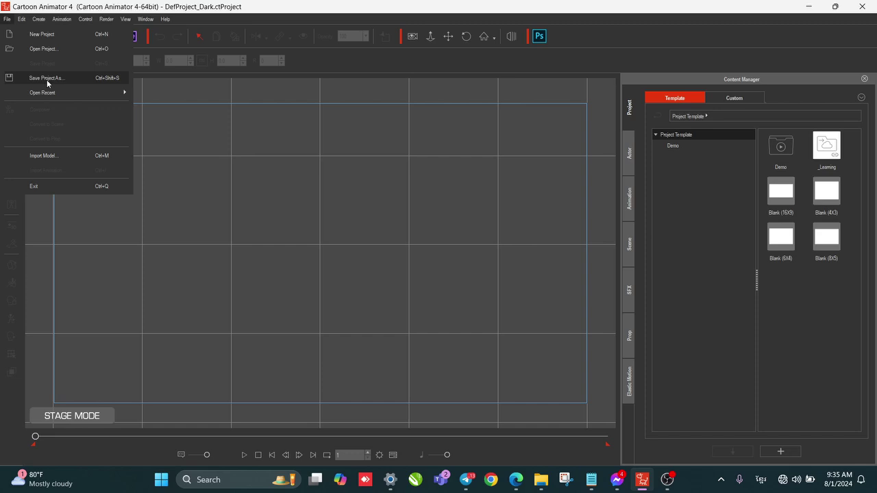
{"action": "left_click", "coordinate": [210, 140]}
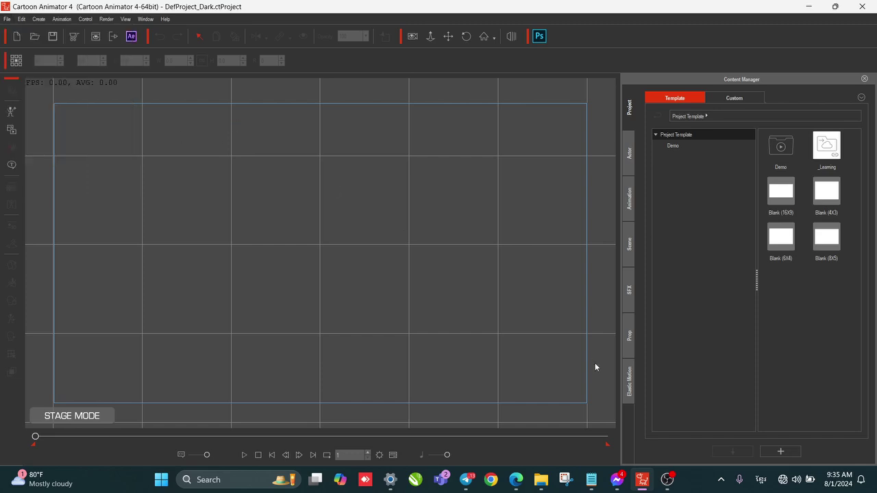
Step: Launch Word, enter the sample text "asdfsadfsdf" in the blank document and maximize the window
{"action": "left_click", "coordinate": [254, 481]}
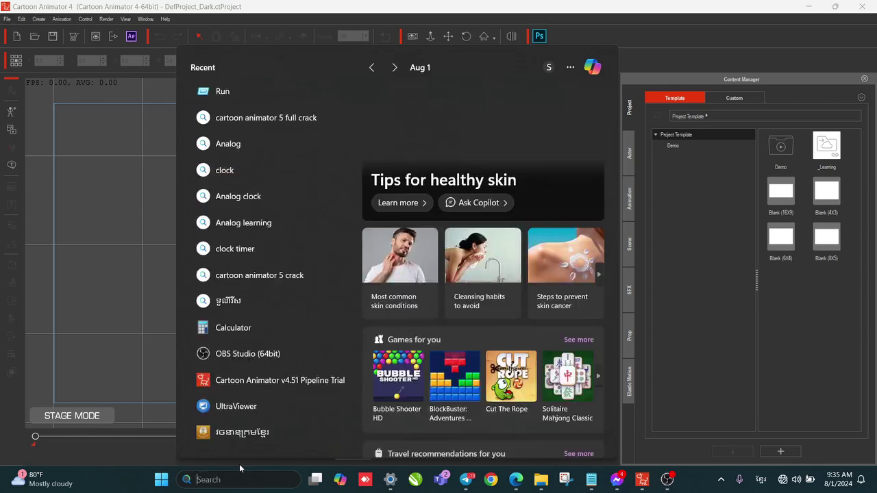
{"action": "type", "text": "word"}
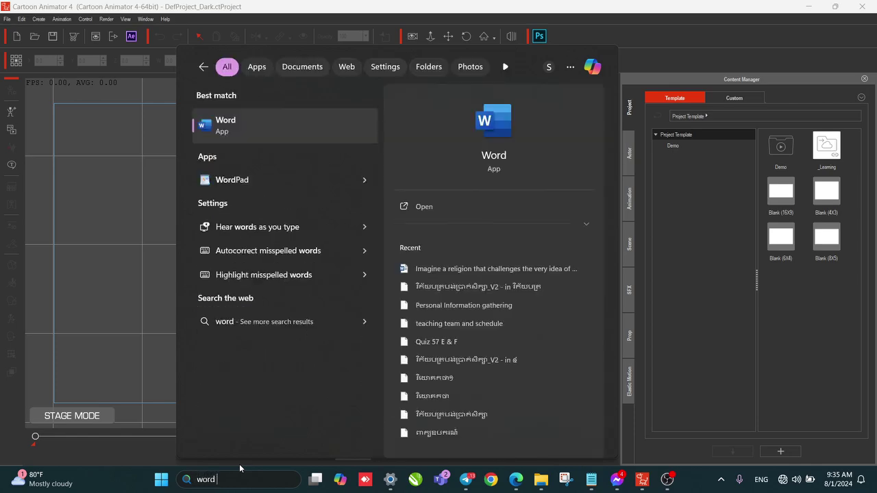
{"action": "key", "text": "Return"}
{"action": "type", "text": "asdf"}
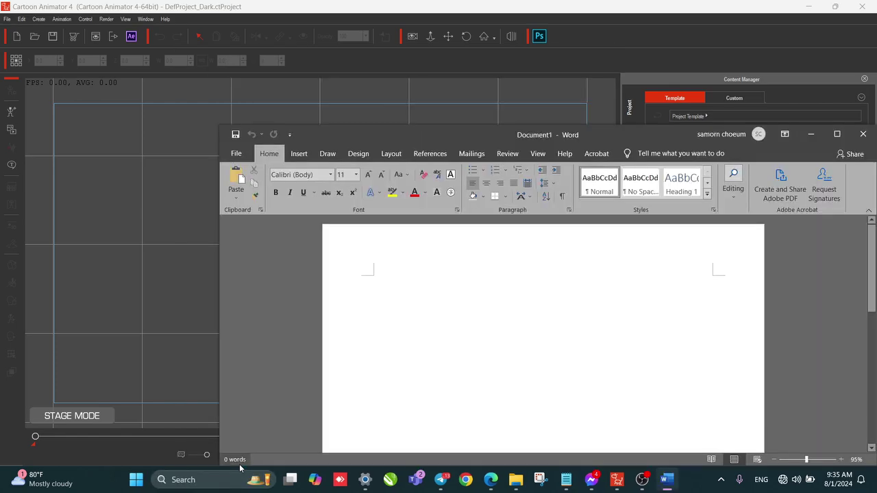
{"action": "type", "text": "sadfsdf"}
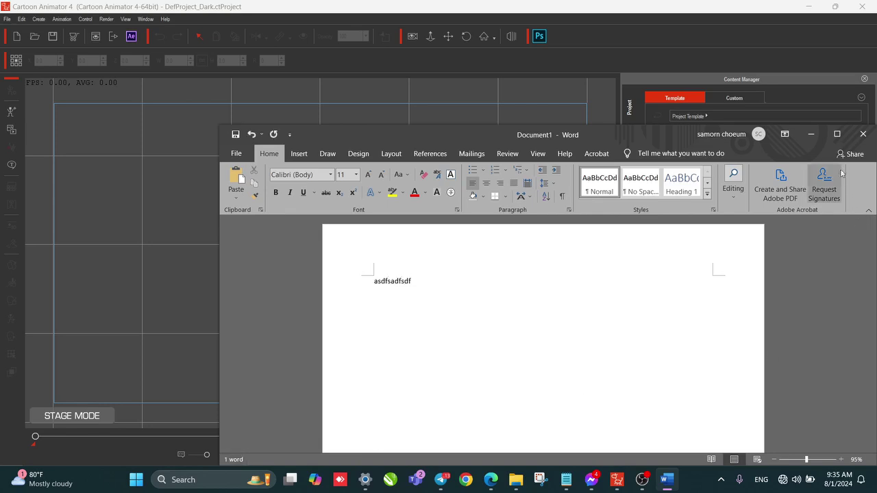
{"action": "left_click", "coordinate": [836, 134]}
Step: Start saving the document and try the recently used "write" folder on drive E as the destination
{"action": "left_click", "coordinate": [15, 30]}
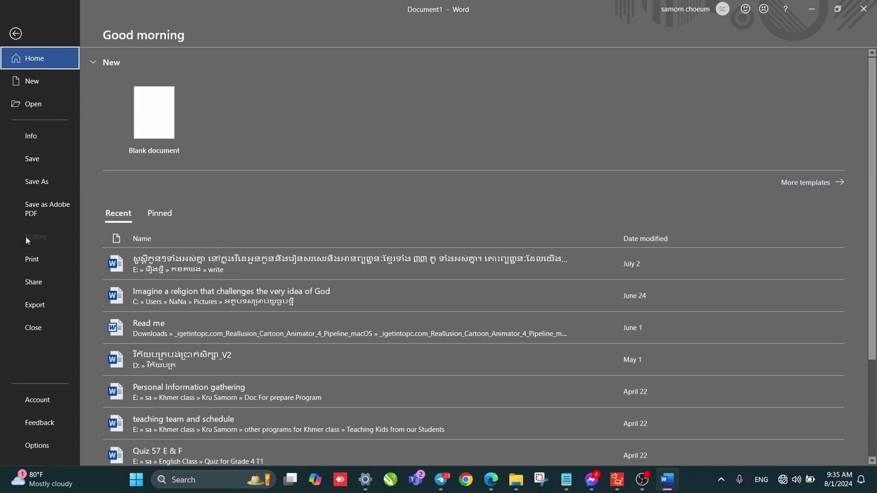
{"action": "left_click", "coordinate": [34, 161]}
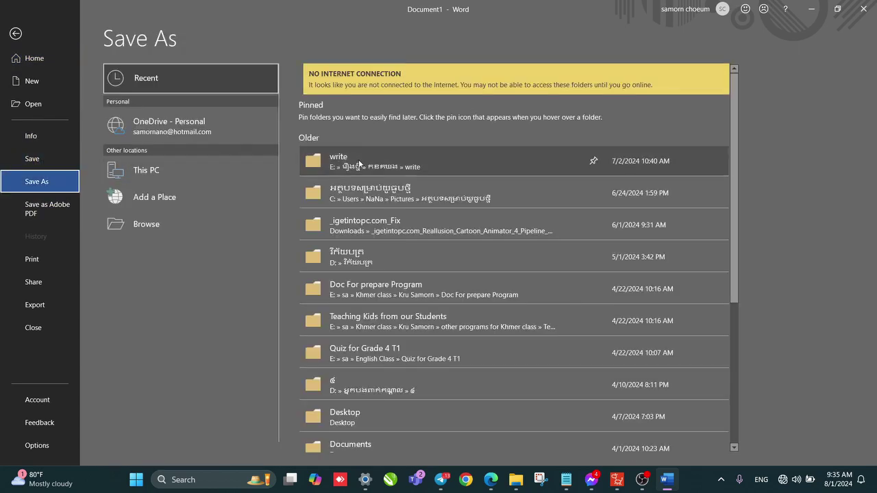
{"action": "left_click", "coordinate": [25, 162]}
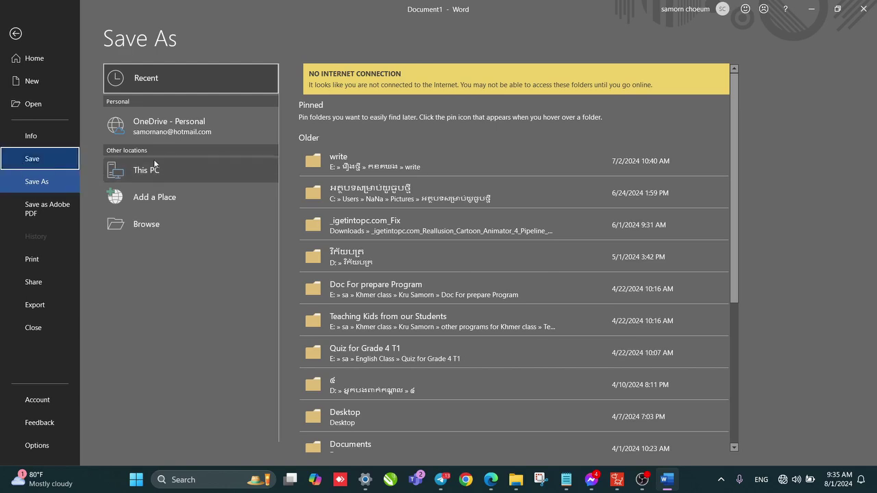
{"action": "left_click", "coordinate": [365, 168]}
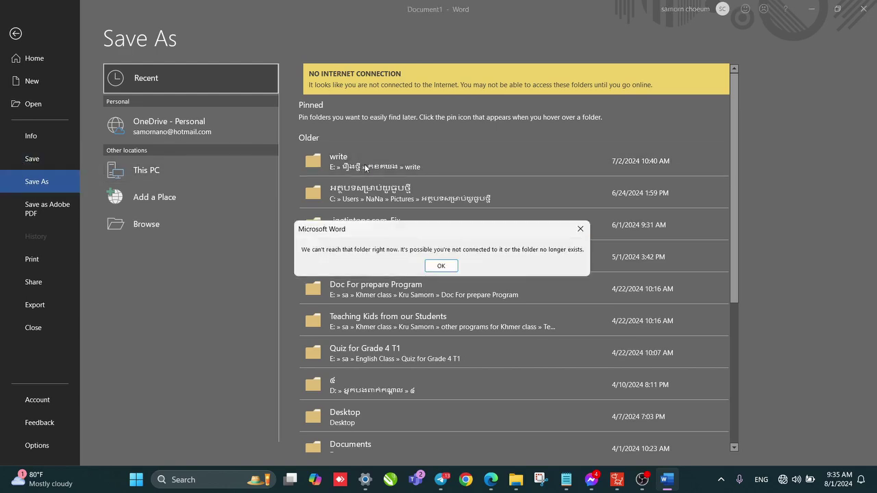
{"action": "left_click", "coordinate": [580, 229]}
{"action": "left_click", "coordinate": [141, 173]}
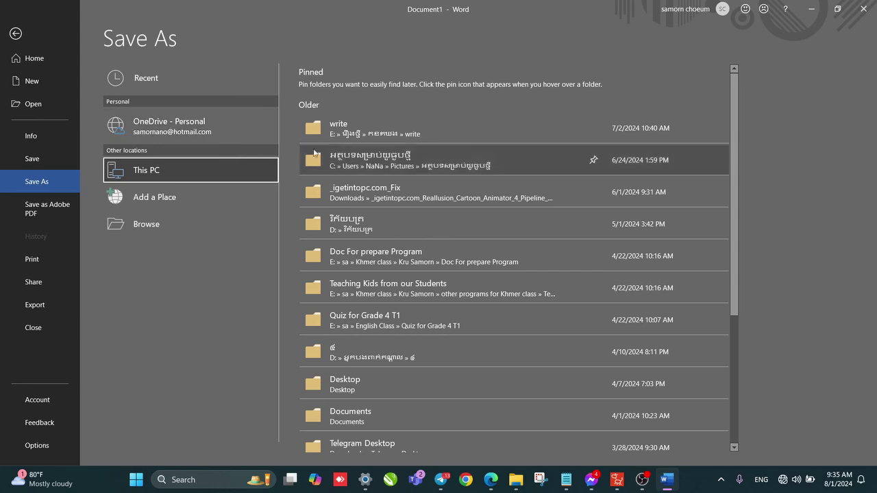
{"action": "left_click", "coordinate": [339, 136]}
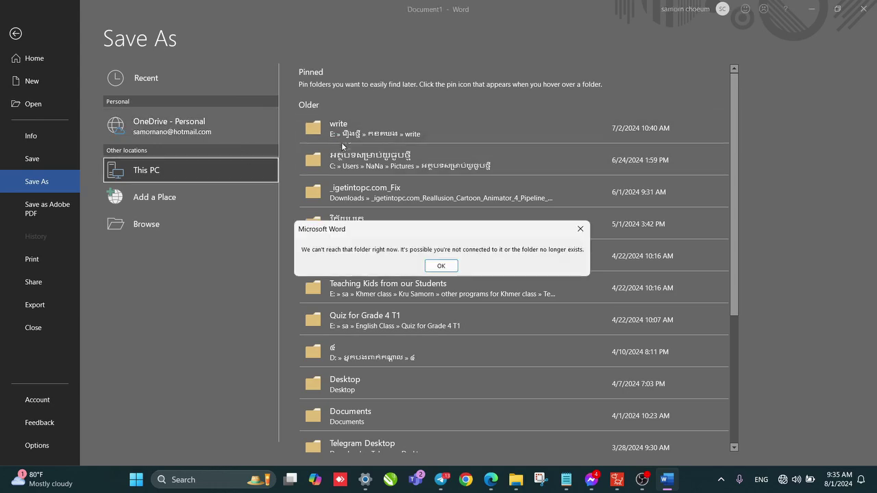
{"action": "left_click", "coordinate": [442, 266]}
Step: Save the Word document as asdfsadfsdf in the Pictures folder and close Word
{"action": "left_click", "coordinate": [384, 174]}
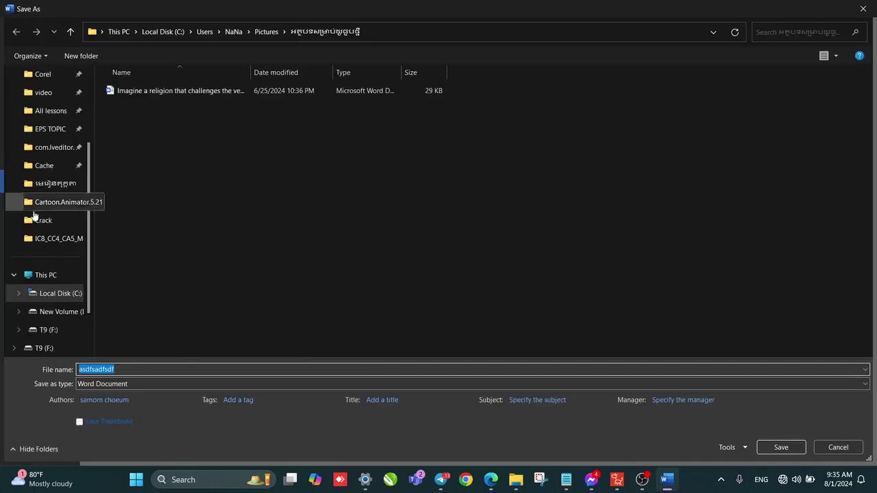
{"action": "scroll", "coordinate": [74, 144], "scroll_direction": "up", "scroll_amount": 3}
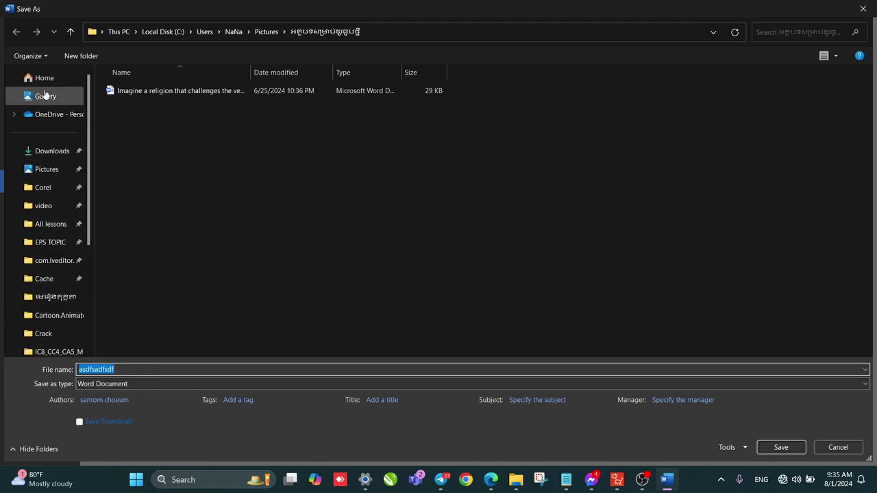
{"action": "left_click", "coordinate": [45, 170]}
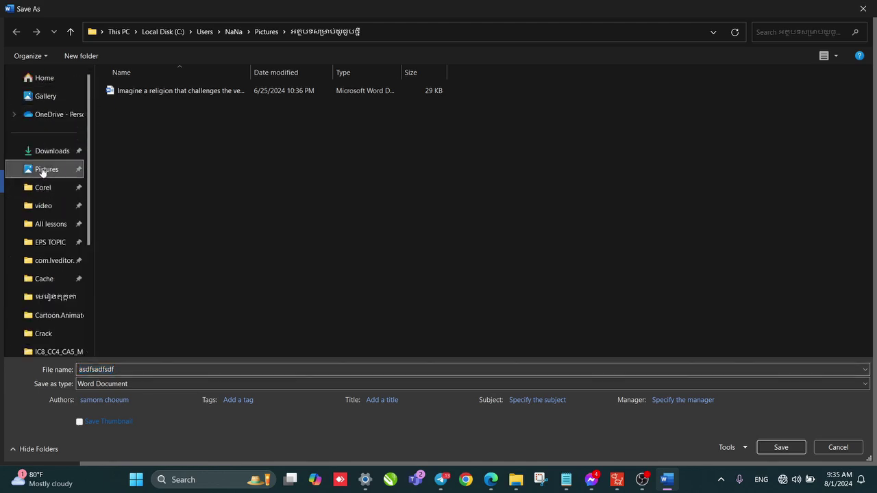
{"action": "left_click", "coordinate": [149, 367]}
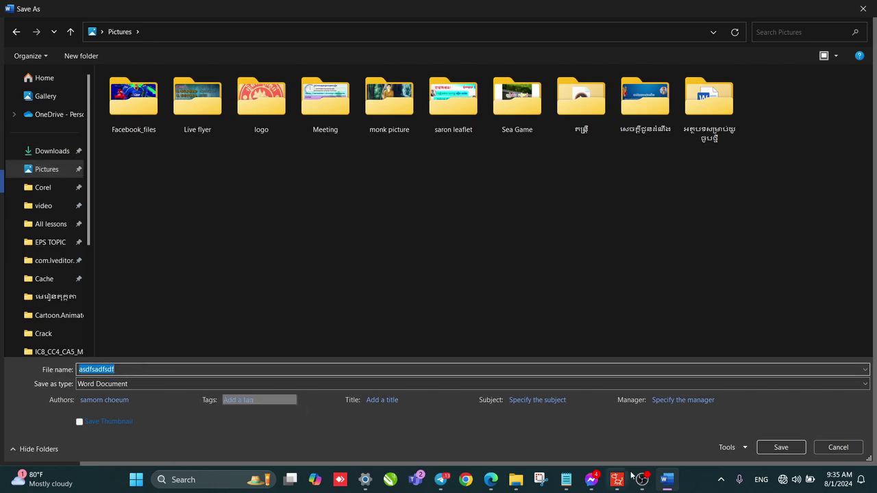
{"action": "left_click", "coordinate": [781, 448]}
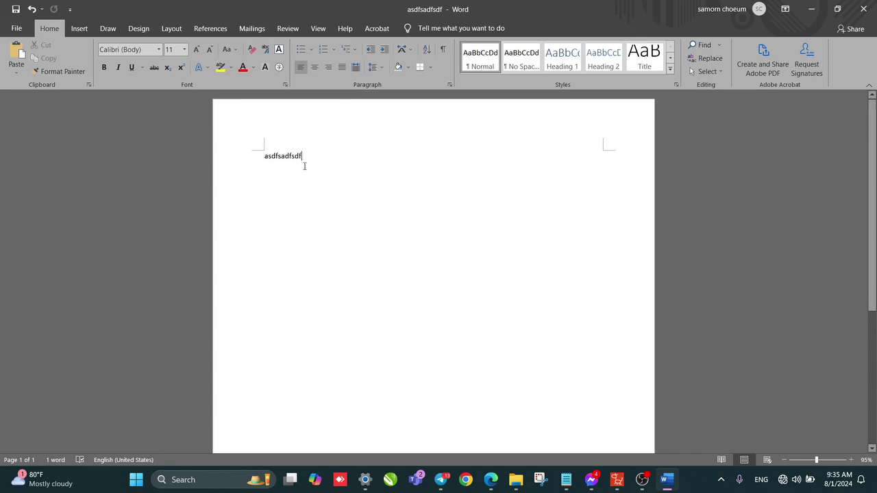
{"action": "left_click", "coordinate": [864, 9]}
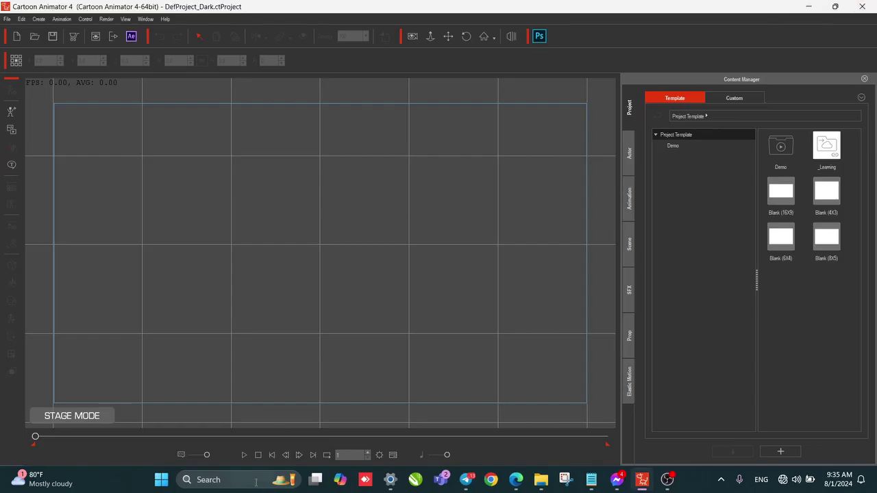
Step: Relaunch Word and bring up the options for opening an existing document
{"action": "left_click", "coordinate": [232, 480]}
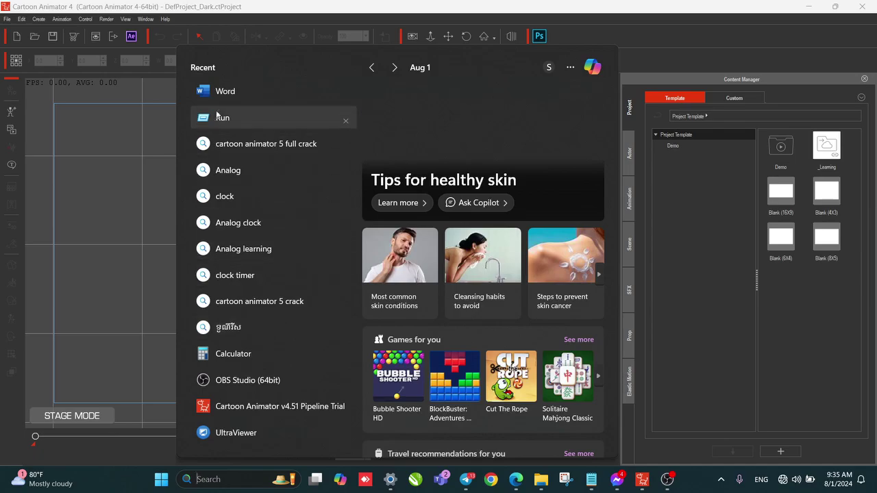
{"action": "left_click", "coordinate": [225, 91]}
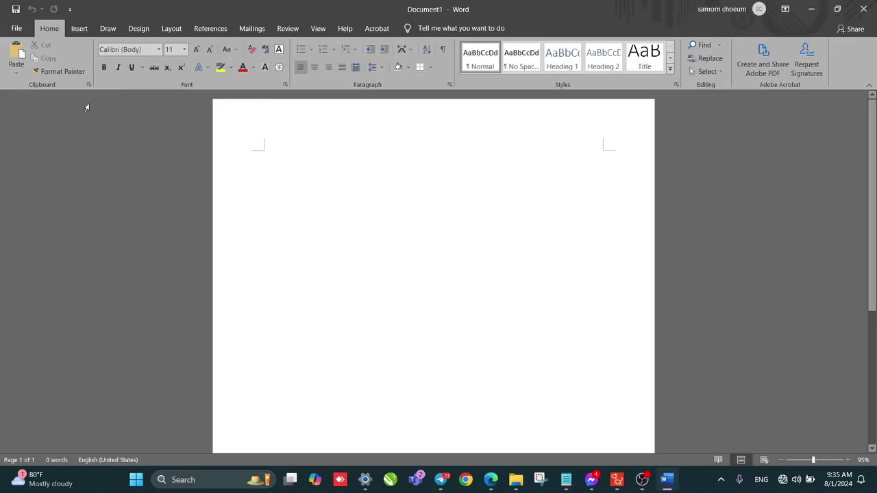
{"action": "left_click", "coordinate": [15, 31]}
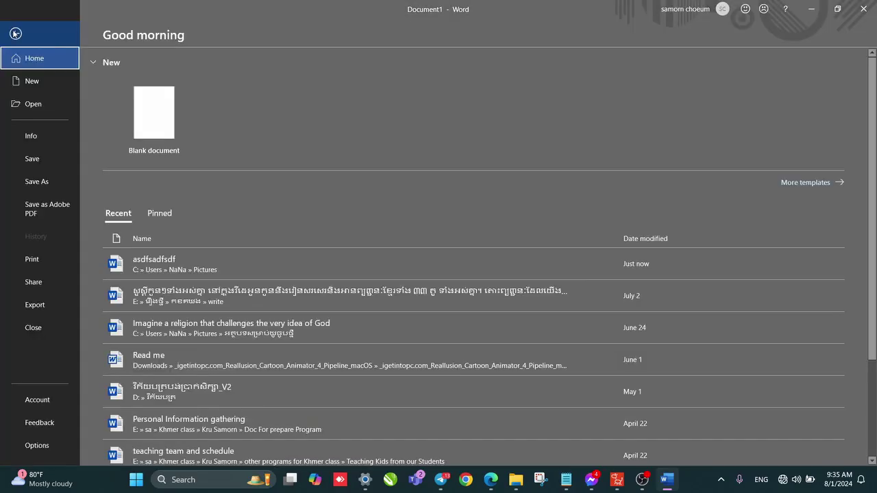
{"action": "left_click", "coordinate": [31, 107]}
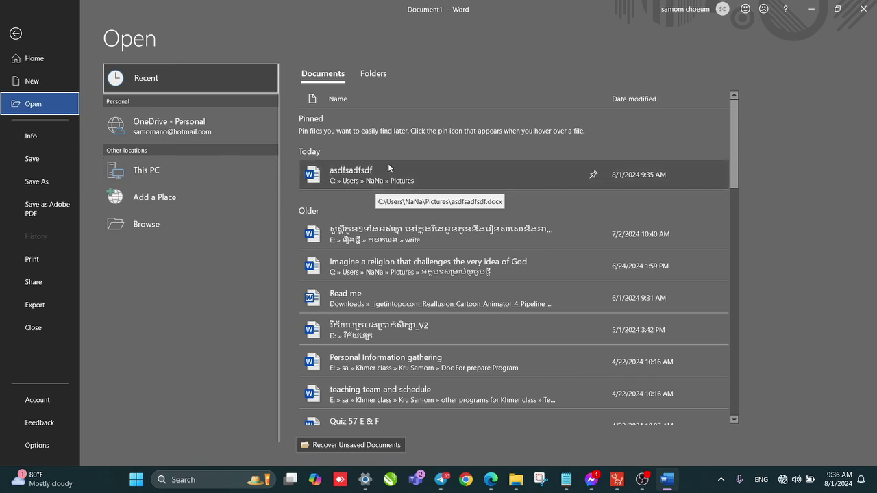
Step: Browse to the Pictures folder and open the Word document asdfsadfsdf
{"action": "left_click", "coordinate": [204, 170]}
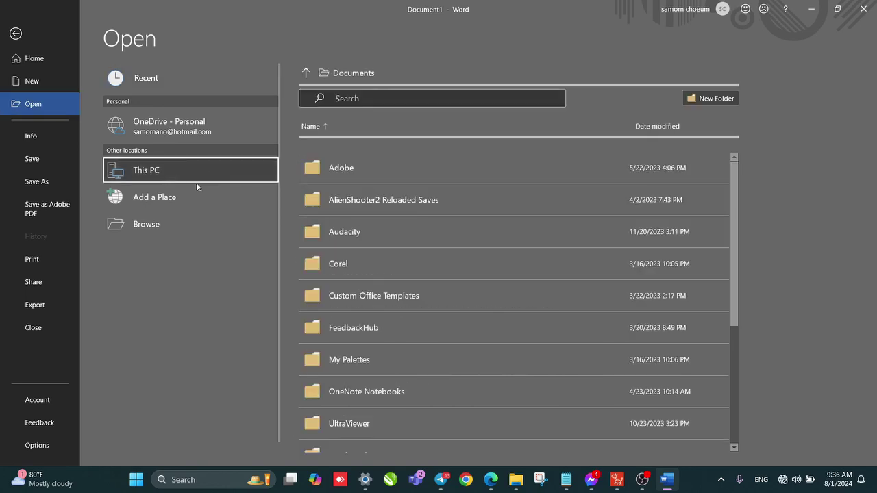
{"action": "left_click", "coordinate": [356, 178]}
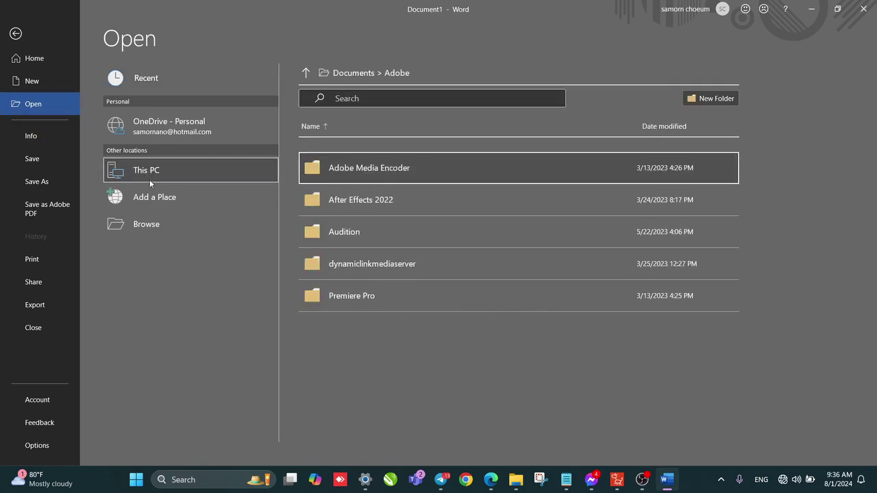
{"action": "left_click", "coordinate": [159, 227]}
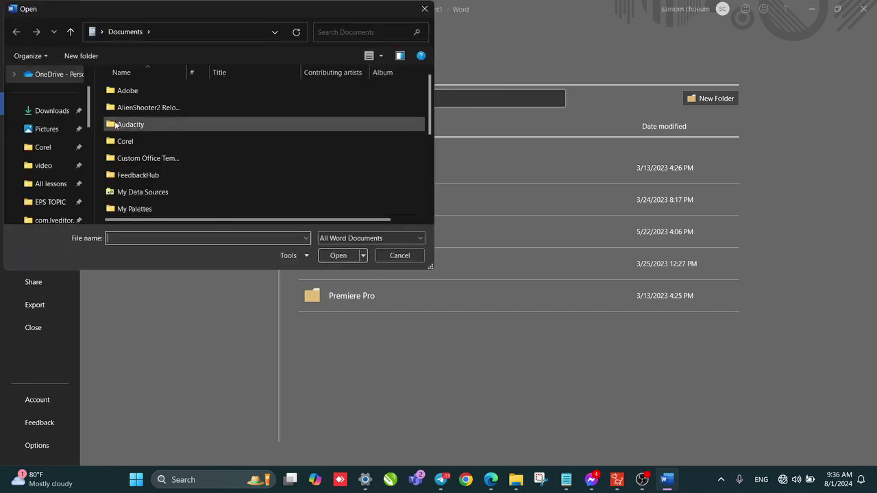
{"action": "left_click", "coordinate": [46, 129]}
{"action": "scroll", "coordinate": [248, 146], "scroll_direction": "down", "scroll_amount": 1}
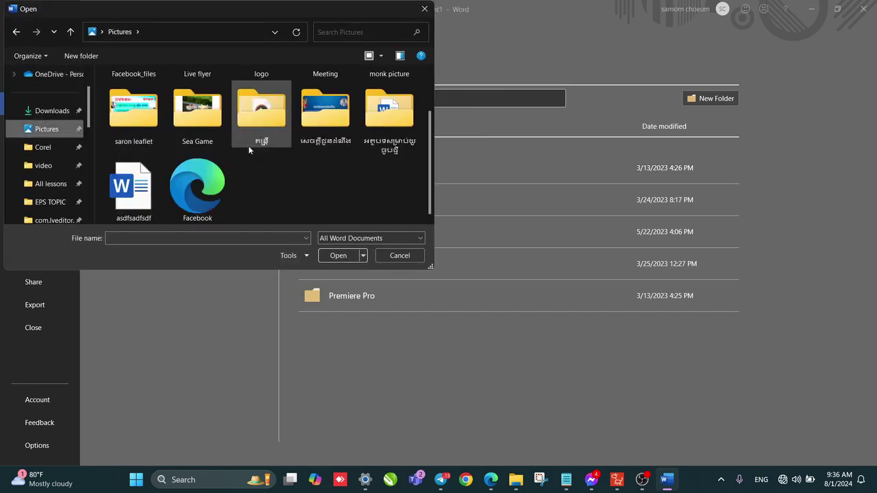
{"action": "left_click", "coordinate": [128, 188]}
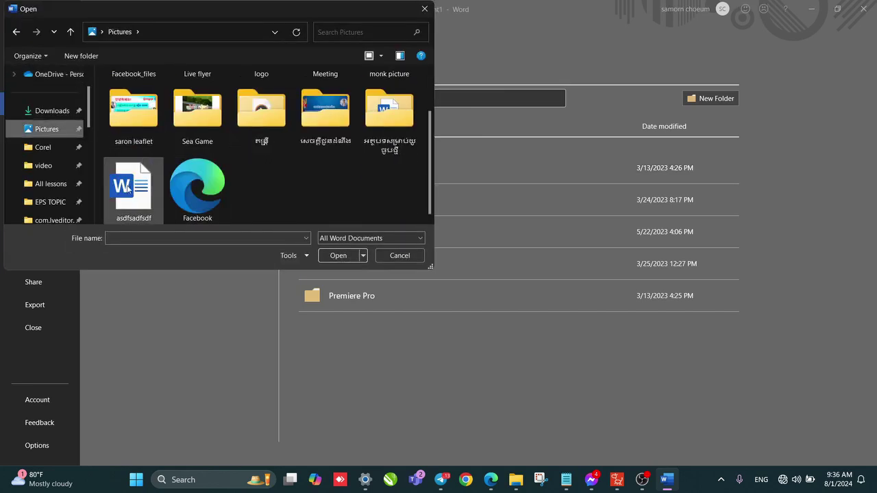
{"action": "left_click", "coordinate": [337, 255]}
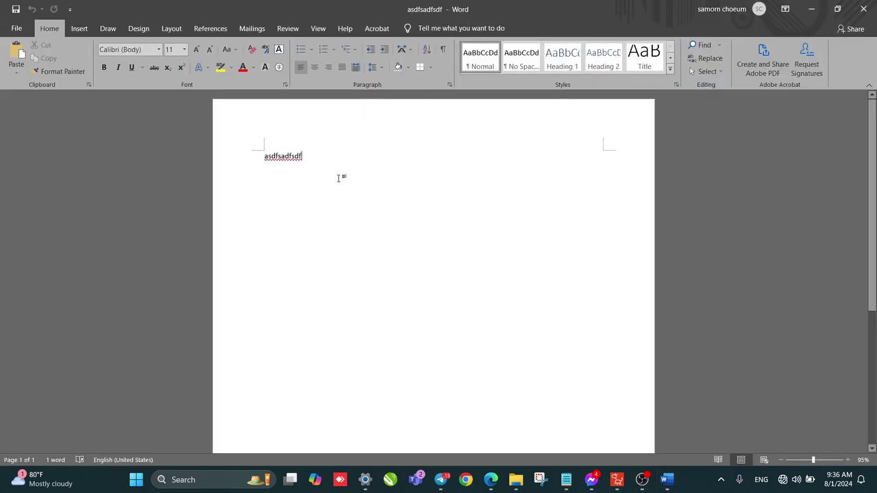
Step: Add the text "sdfsadfsadfsadf" to the end of the existing line and save the document under its current name
{"action": "type", "text": "sdfsadfsadfsadf"}
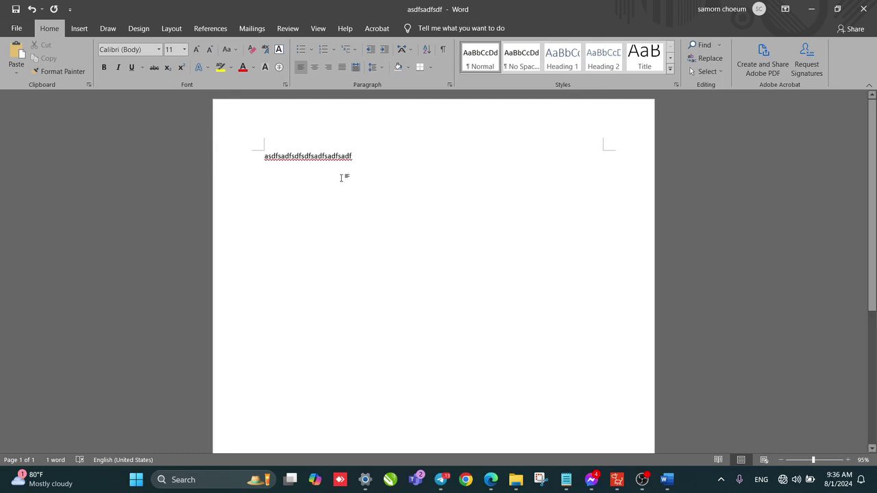
{"action": "left_click", "coordinate": [12, 30]}
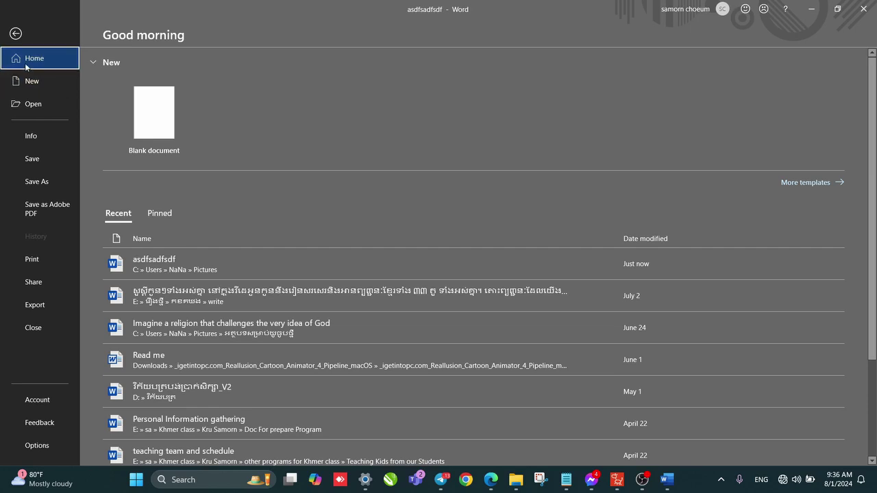
{"action": "left_click", "coordinate": [33, 161]}
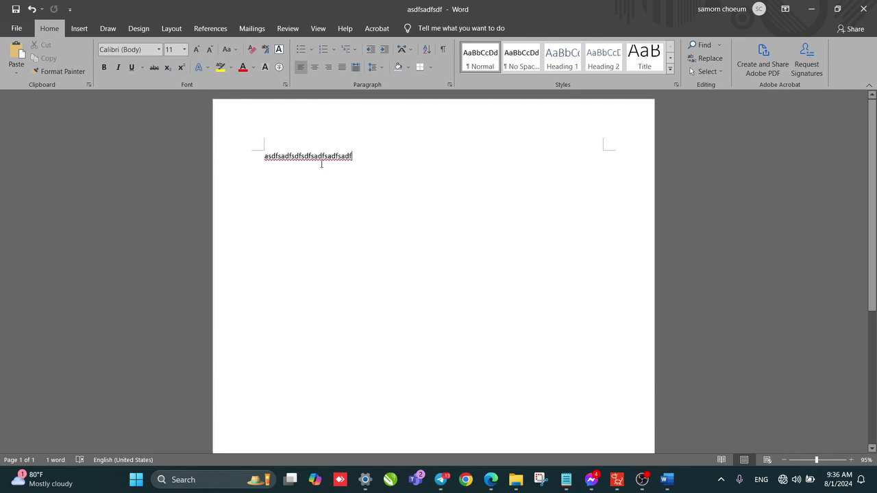
Step: Save a copy of the document in the Pictures folder as "asdfsadfsdf dsfSDFDSAF"
{"action": "left_click", "coordinate": [17, 28]}
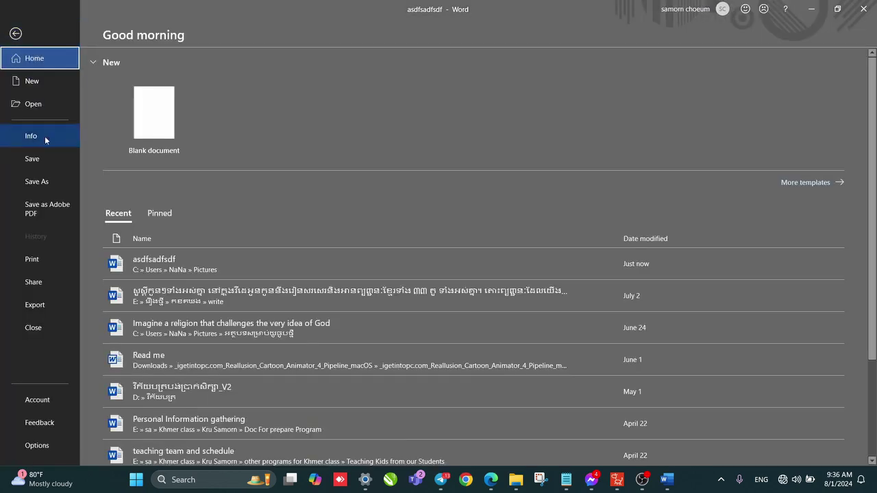
{"action": "left_click", "coordinate": [47, 186]}
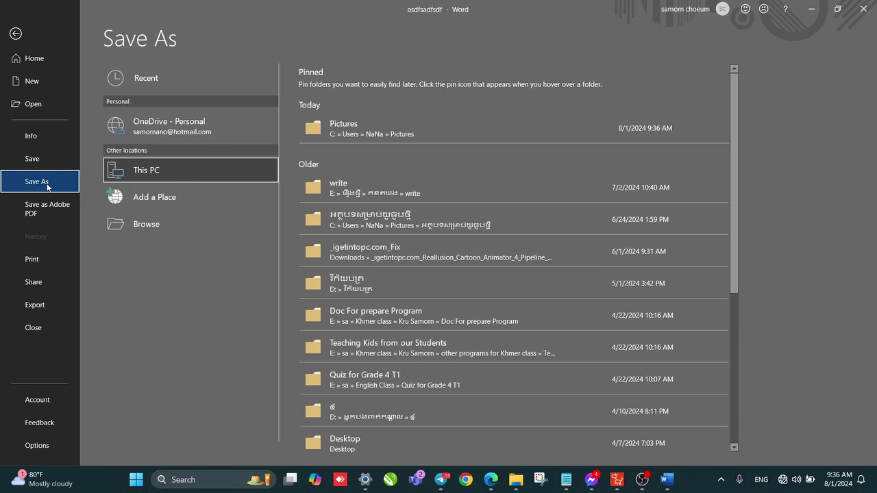
{"action": "left_click", "coordinate": [322, 130]}
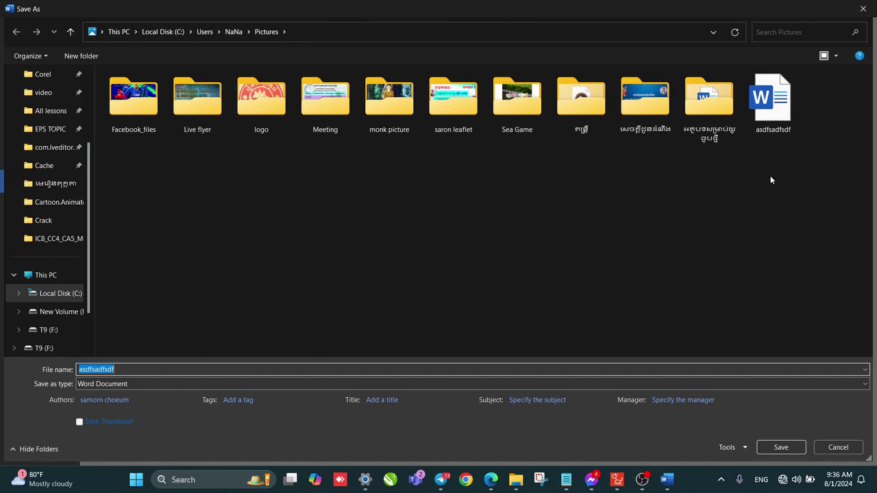
{"action": "left_click", "coordinate": [214, 370]}
{"action": "type", "text": "dsfSDFDSAF"}
{"action": "left_click", "coordinate": [780, 447]}
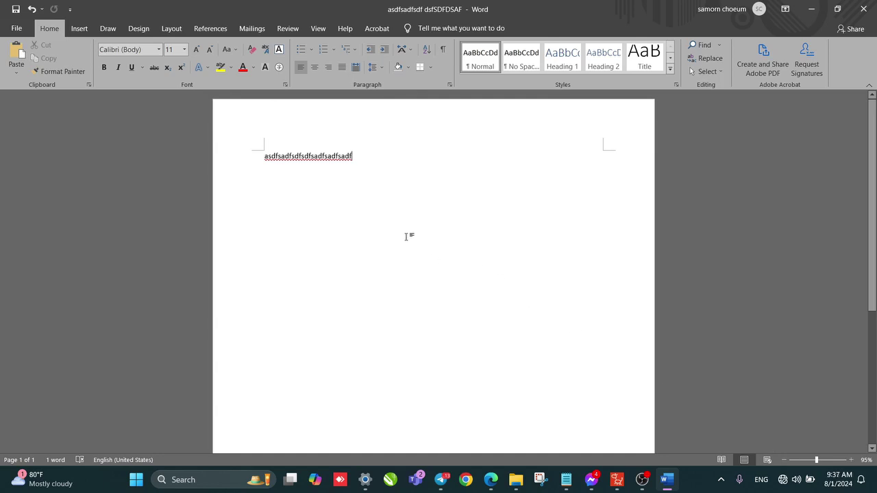
Step: Minimize Word to switch back to Cartoon Animator 4 and look over its project file commands
{"action": "left_click", "coordinate": [13, 27]}
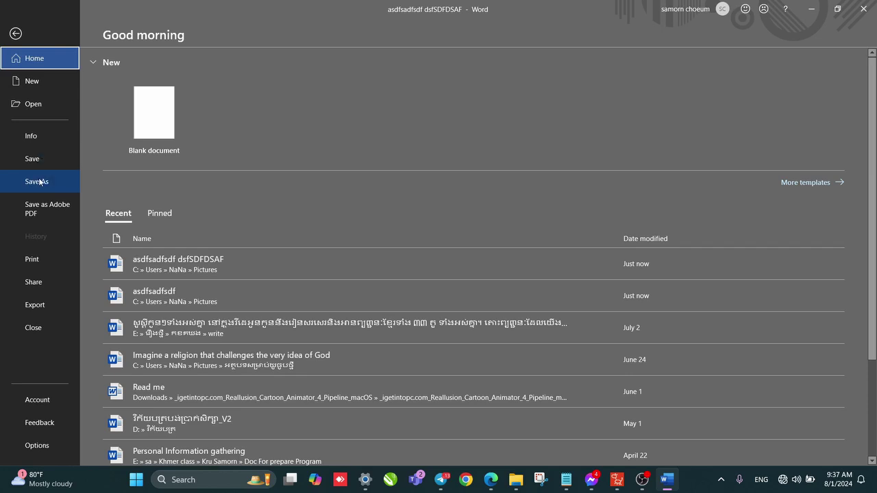
{"action": "left_click", "coordinate": [811, 8]}
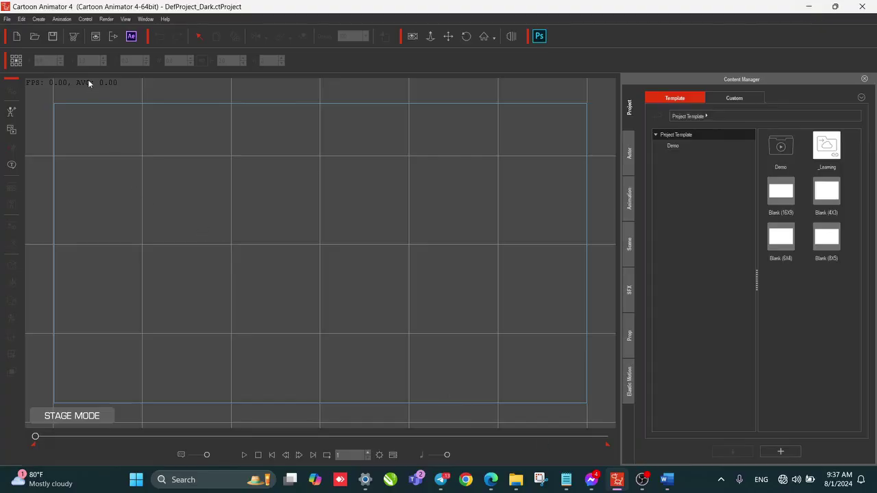
{"action": "left_click", "coordinate": [6, 19]}
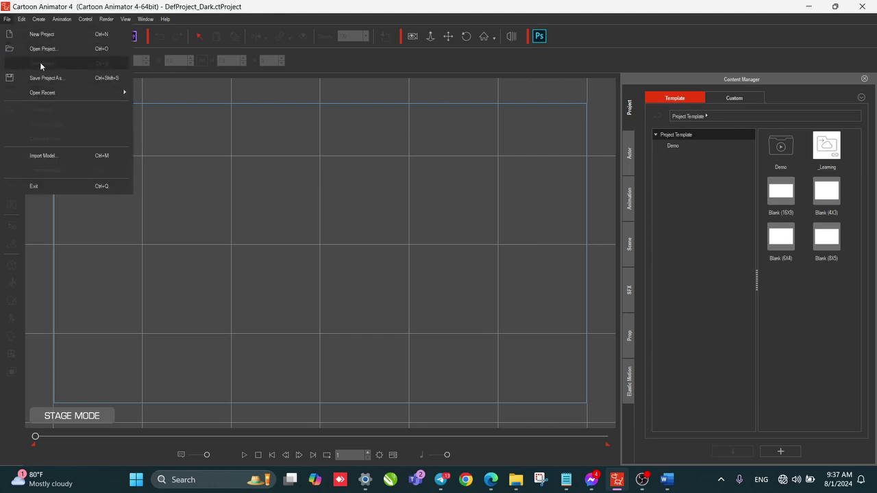
{"action": "left_click", "coordinate": [233, 124]}
Step: Place the custom actor "cute girl" near the centre of the stage, at about X 17.5, Y -15
{"action": "left_click", "coordinate": [631, 161]}
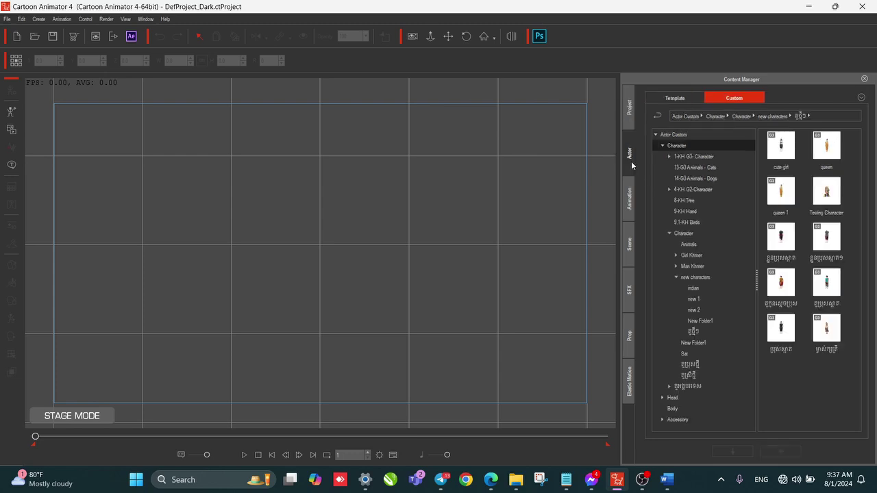
{"action": "left_click_drag", "start_coordinate": [781, 145], "coordinate": [341, 239]}
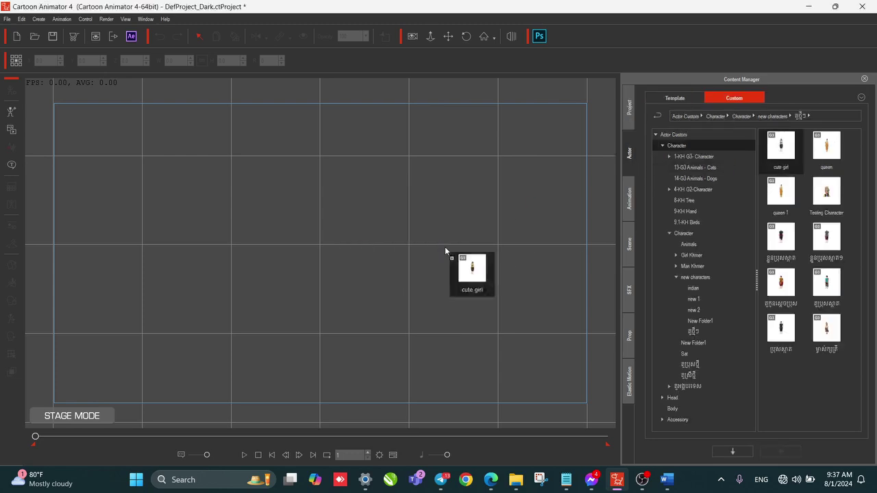
{"action": "left_click_drag", "start_coordinate": [344, 226], "coordinate": [337, 239]}
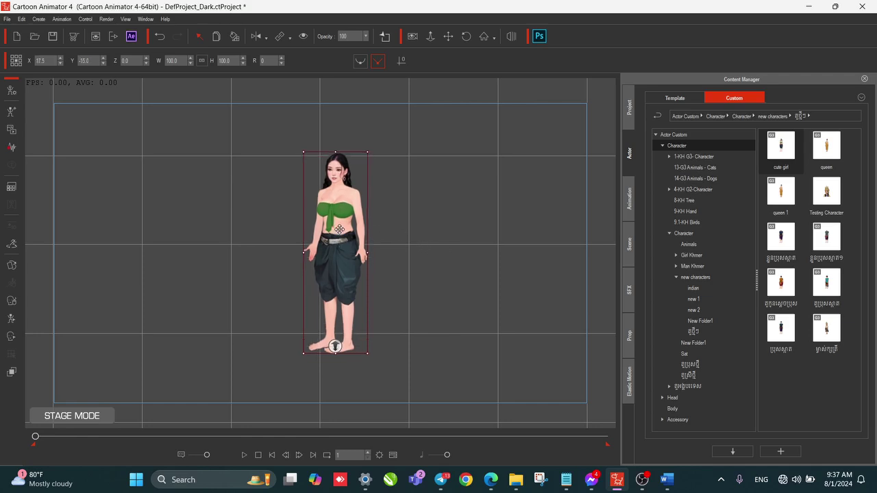
Step: Start saving the project and create a folder named DRAFT in Pictures as its destination
{"action": "left_click", "coordinate": [4, 20]}
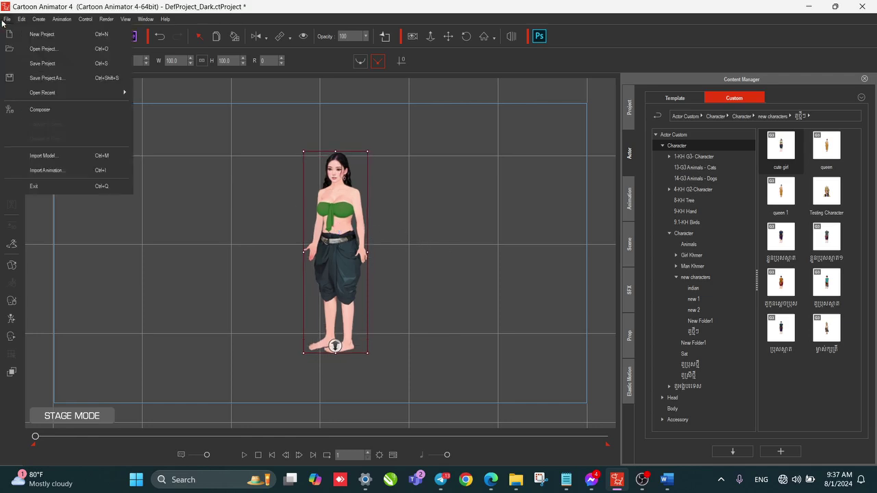
{"action": "left_click", "coordinate": [45, 63]}
{"action": "left_click", "coordinate": [276, 215]}
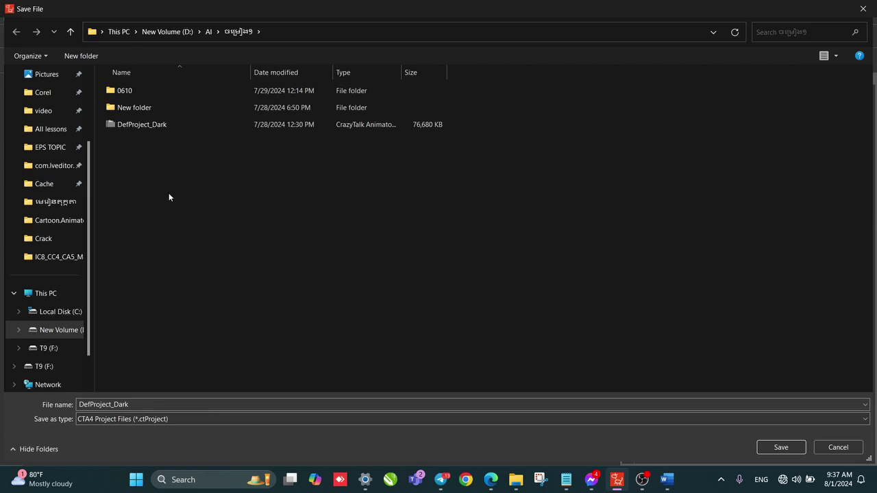
{"action": "left_click", "coordinate": [47, 78]}
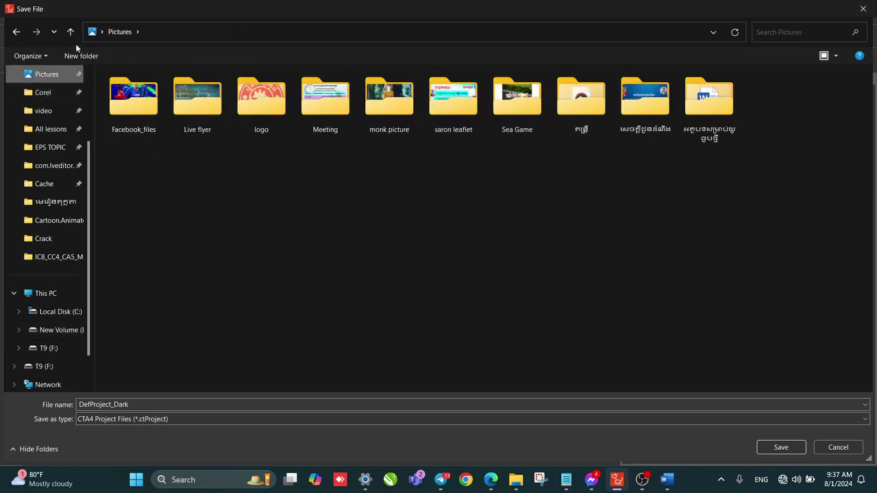
{"action": "left_click", "coordinate": [74, 57]}
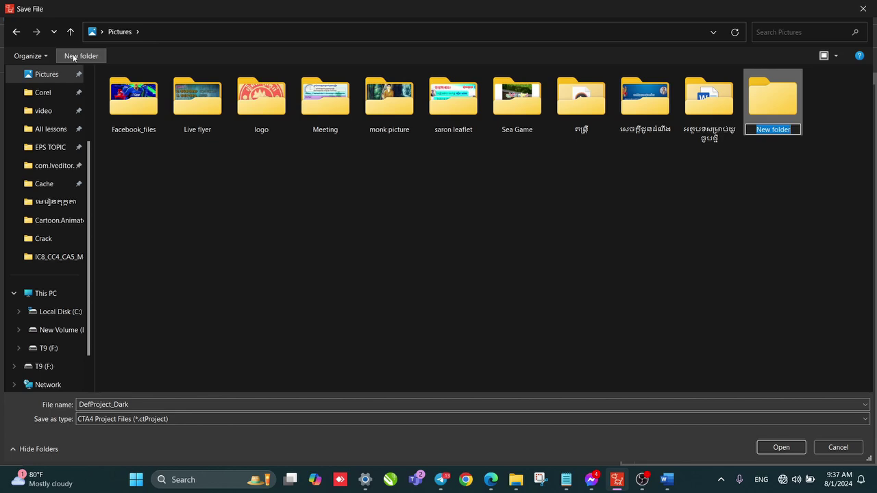
{"action": "type", "text": "DR"}
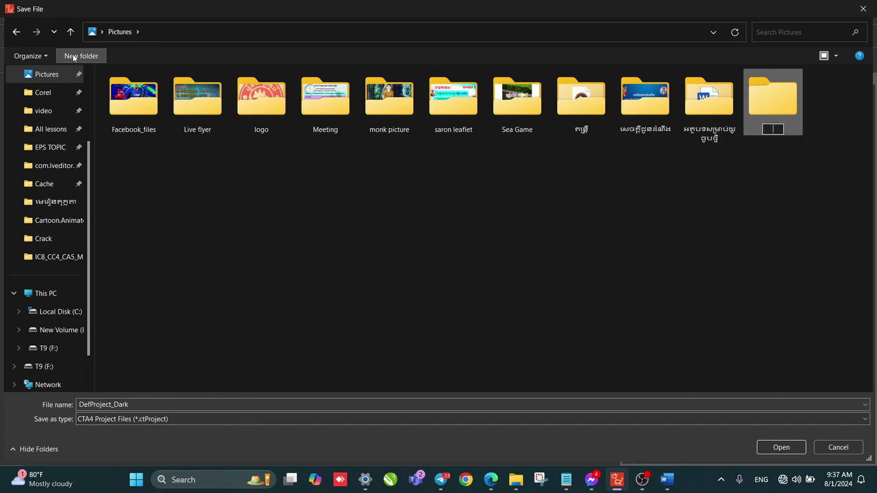
{"action": "type", "text": "AFT"}
{"action": "key", "text": "Return"}
{"action": "key", "text": "Return"}
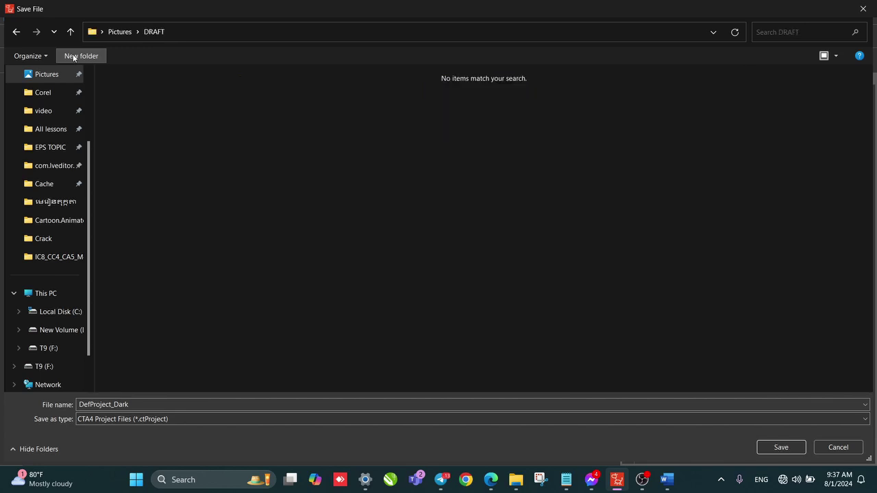
Step: Name the project file 123 and save it in the DRAFT folder
{"action": "double_click", "coordinate": [148, 404]}
{"action": "type", "text": "111"}
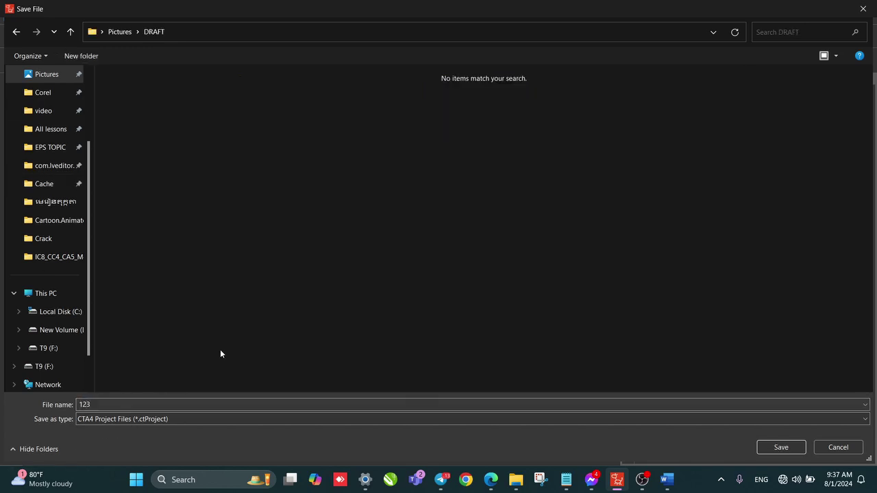
{"action": "left_click", "coordinate": [762, 447]}
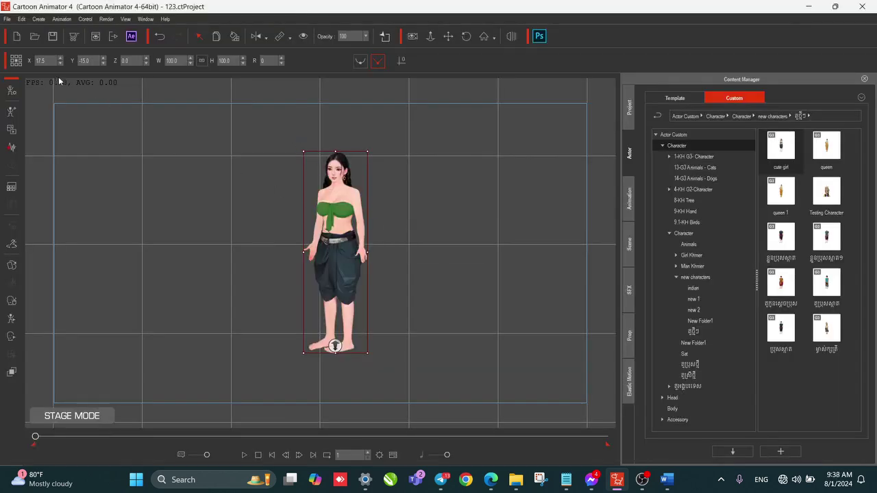
Step: Start a new project and reopen the saved project 123 from the DRAFT folder in Pictures
{"action": "left_click", "coordinate": [7, 19]}
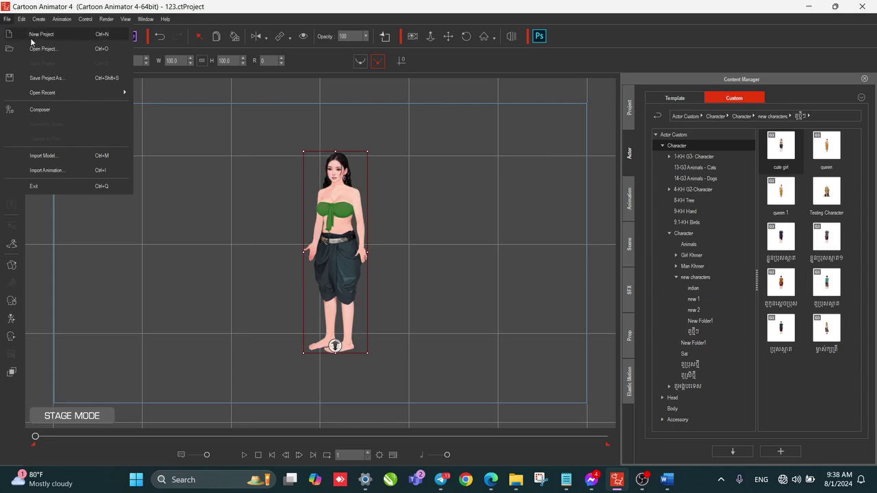
{"action": "left_click", "coordinate": [31, 34]}
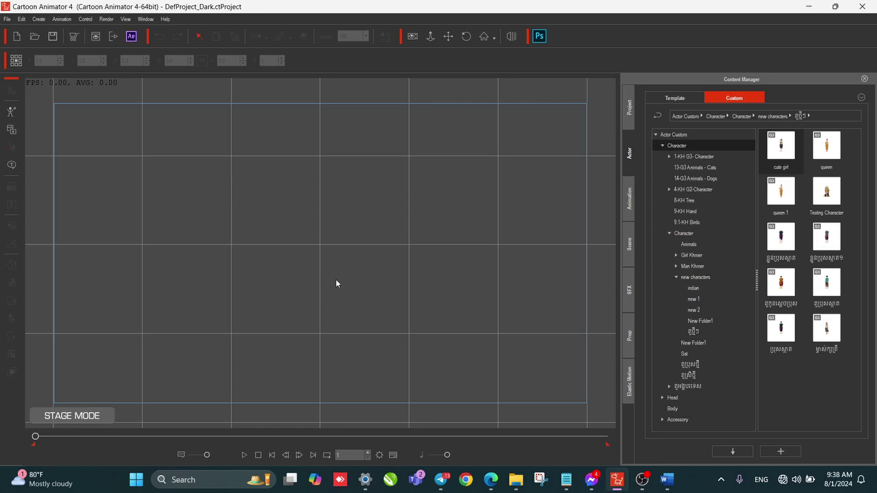
{"action": "left_click", "coordinate": [7, 20]}
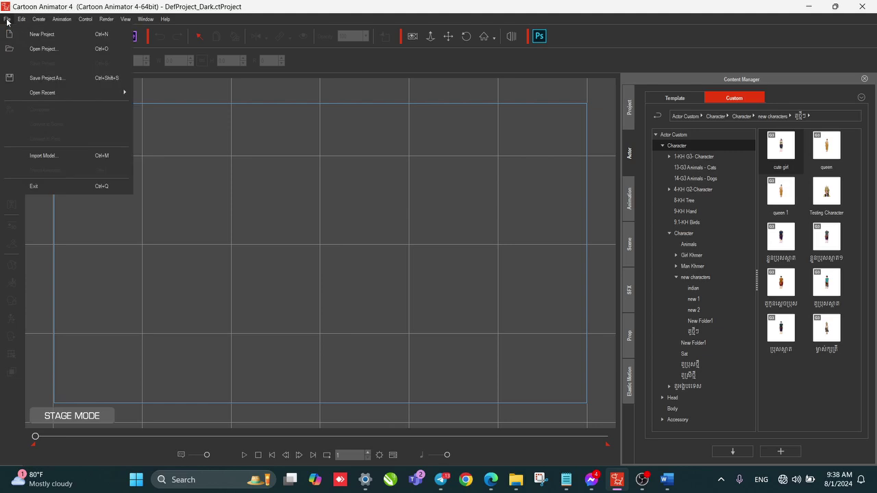
{"action": "left_click", "coordinate": [44, 49]}
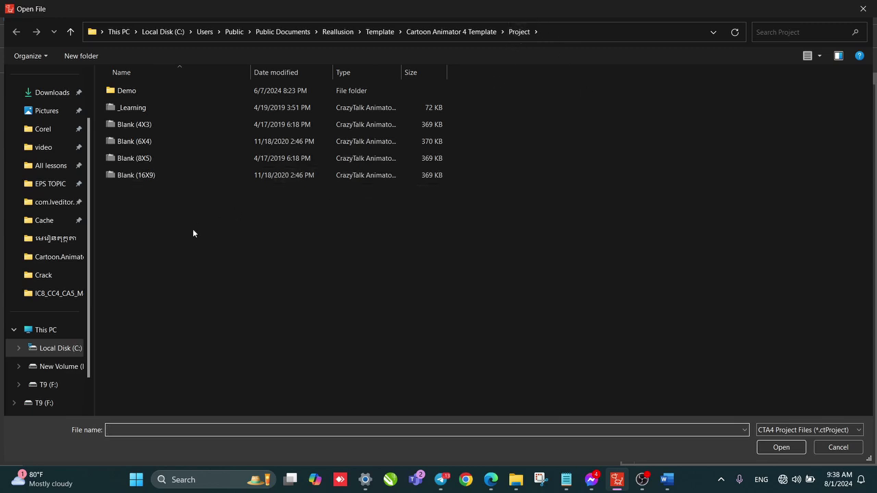
{"action": "left_click", "coordinate": [39, 113]}
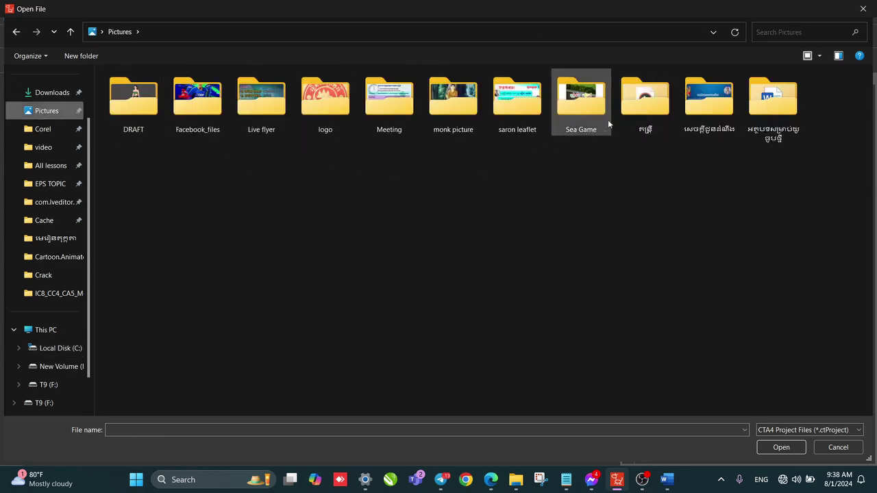
{"action": "double_click", "coordinate": [136, 109]}
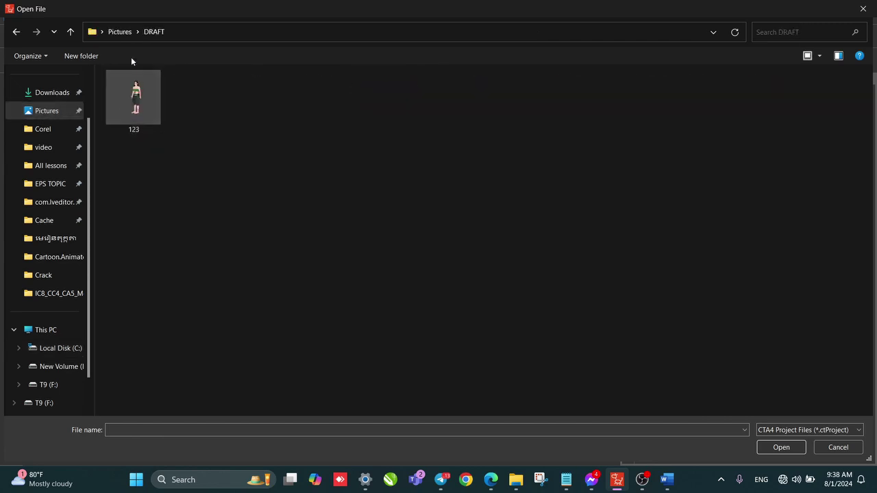
{"action": "left_click", "coordinate": [138, 109]}
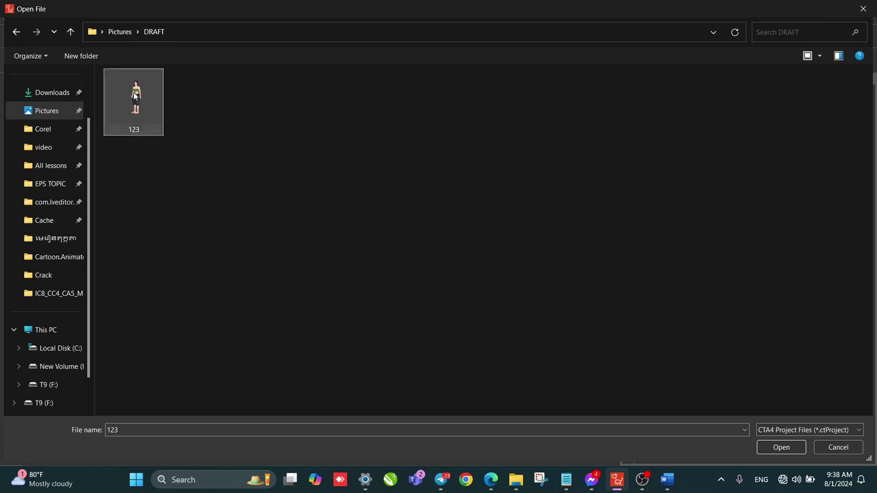
{"action": "left_click", "coordinate": [788, 448]}
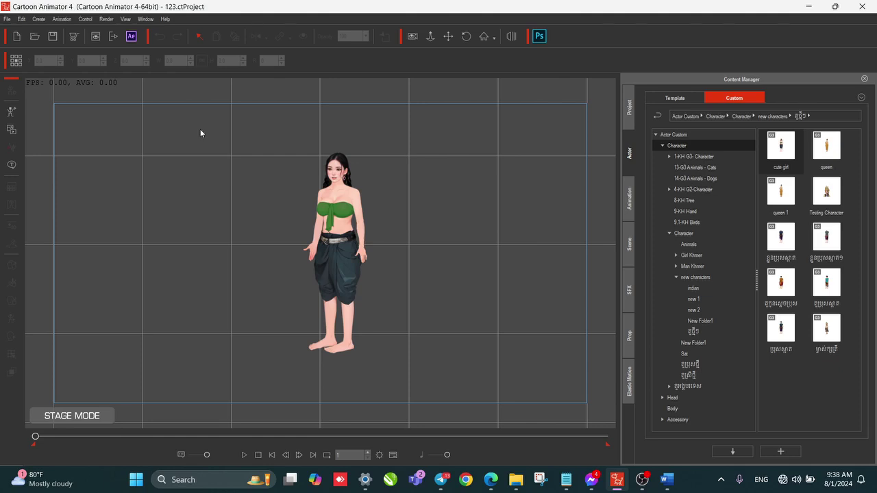
Step: Apply the custom G3 walk motion Walk-M KH-010 from 1-G3-Walk -KH to the character on stage and preview it
{"action": "left_click", "coordinate": [345, 227]}
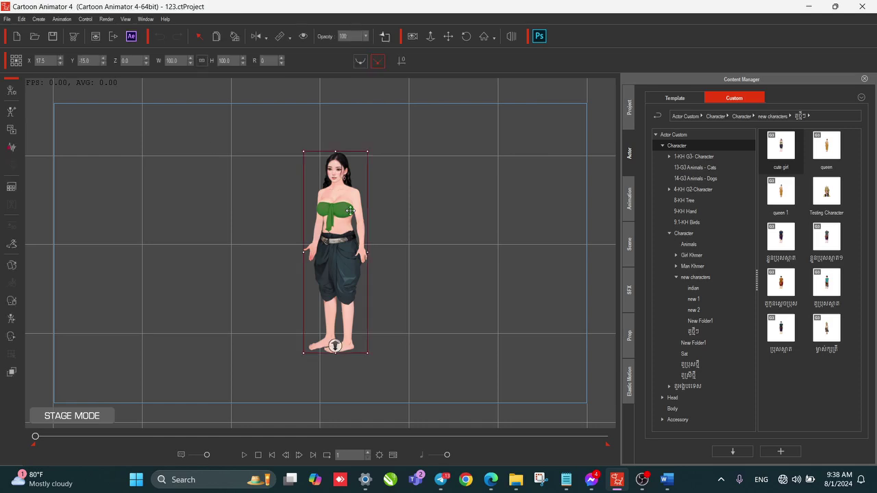
{"action": "left_click", "coordinate": [630, 198]}
{"action": "left_click", "coordinate": [734, 98]}
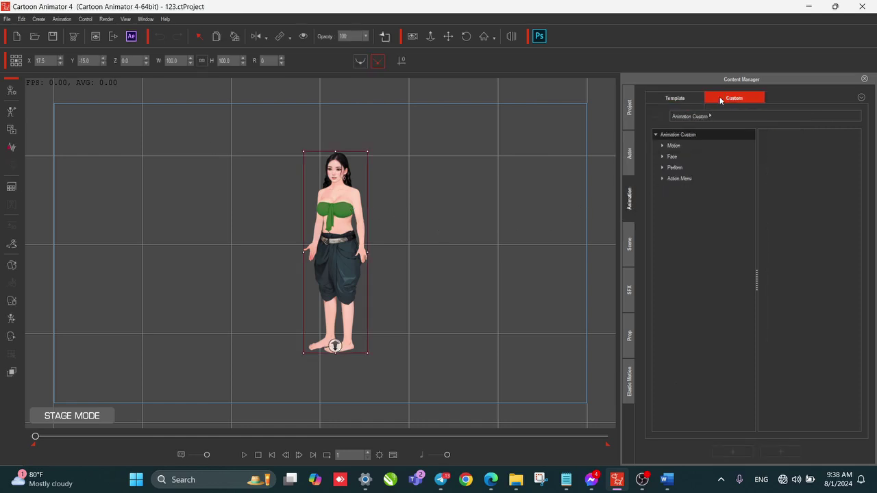
{"action": "left_click", "coordinate": [662, 145]}
{"action": "left_click", "coordinate": [691, 156]}
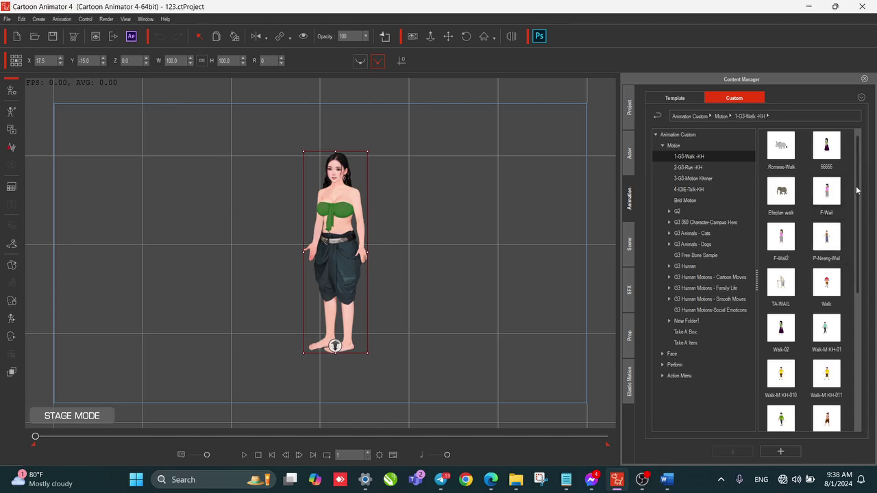
{"action": "scroll", "coordinate": [828, 280], "scroll_direction": "down", "scroll_amount": 3}
{"action": "left_click_drag", "start_coordinate": [781, 284], "coordinate": [335, 233]}
{"action": "key", "text": "space"}
{"action": "key", "text": "space"}
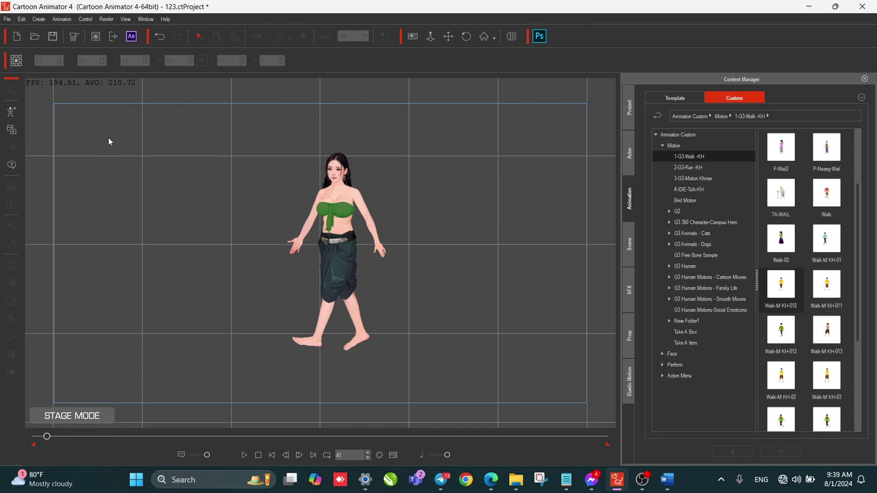
Step: Save the changes to project 123 and save a copy named 1234 in the DRAFT folder
{"action": "left_click", "coordinate": [6, 19]}
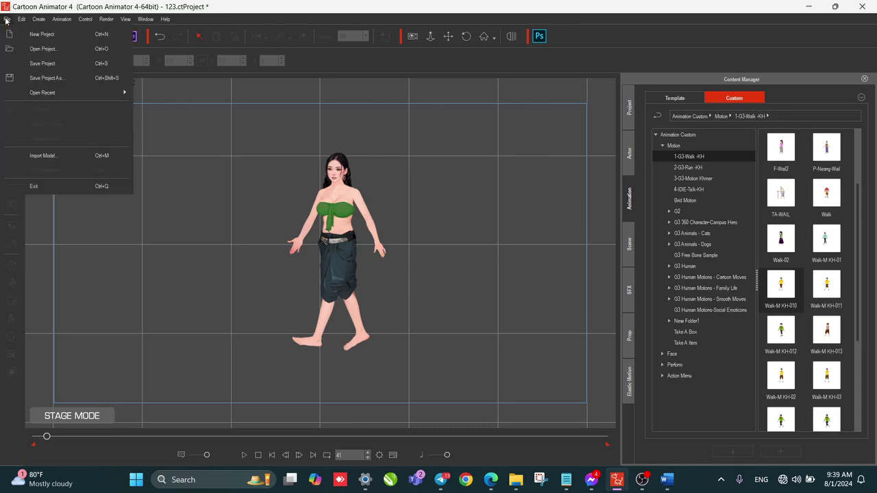
{"action": "left_click", "coordinate": [38, 65]}
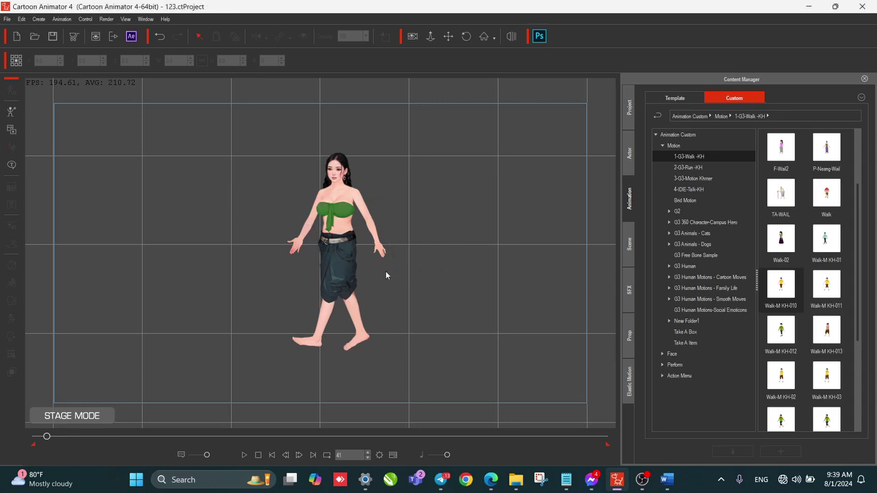
{"action": "left_click", "coordinate": [6, 19]}
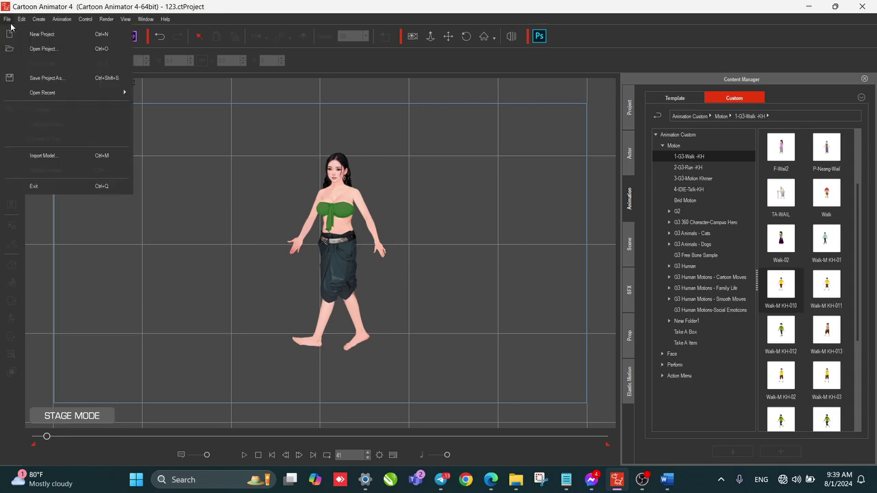
{"action": "left_click", "coordinate": [30, 74]}
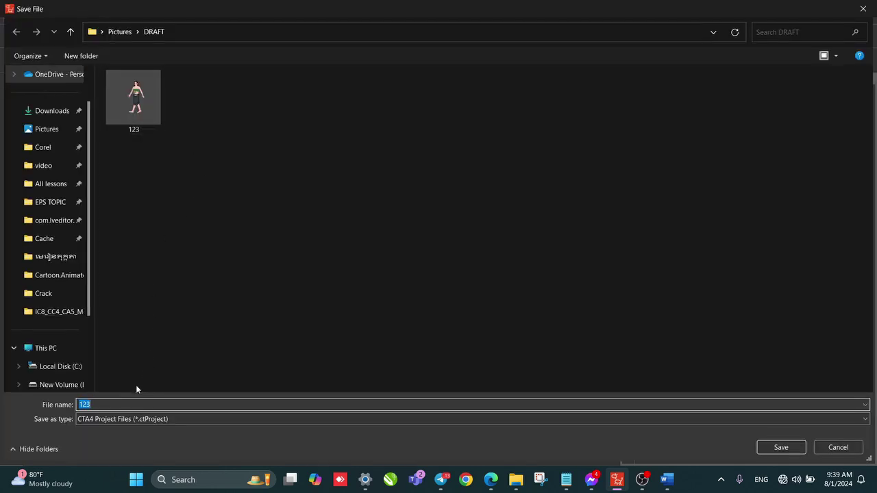
{"action": "left_click", "coordinate": [126, 404]}
{"action": "type", "text": "4"}
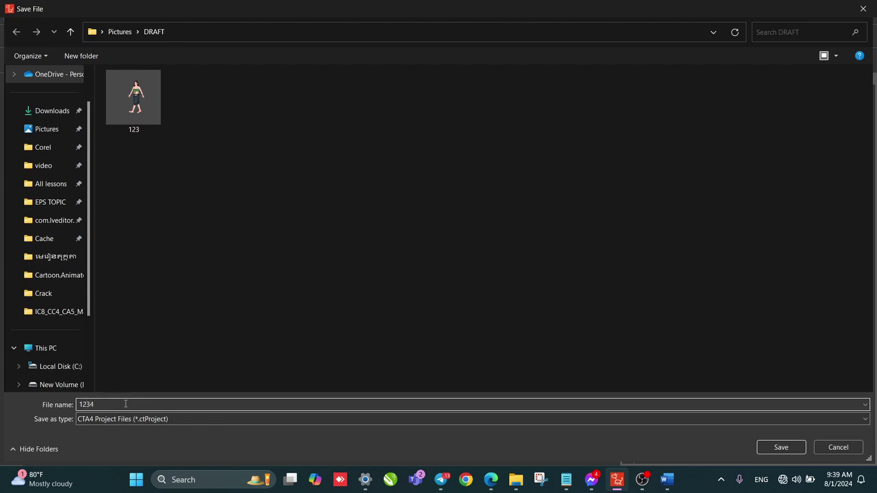
{"action": "left_click", "coordinate": [781, 447]}
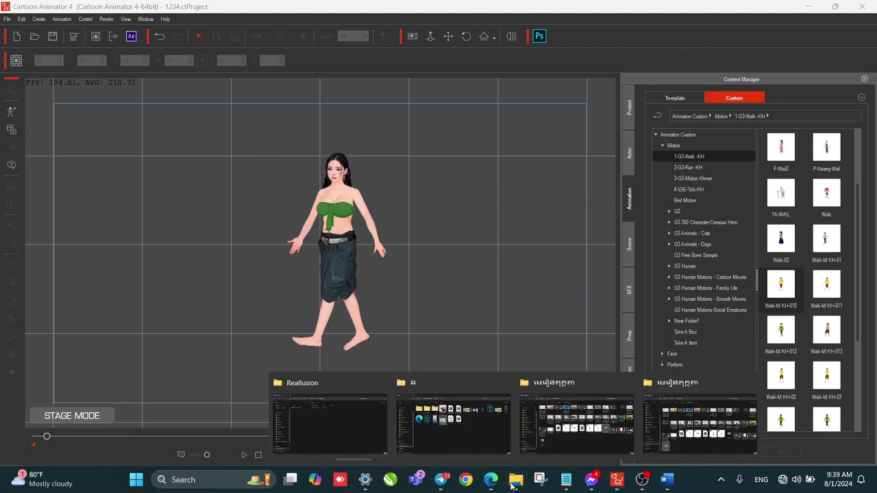
Step: Switch to File Explorer and open the DRAFT folder in Pictures
{"action": "key", "text": "alt+Tab"}
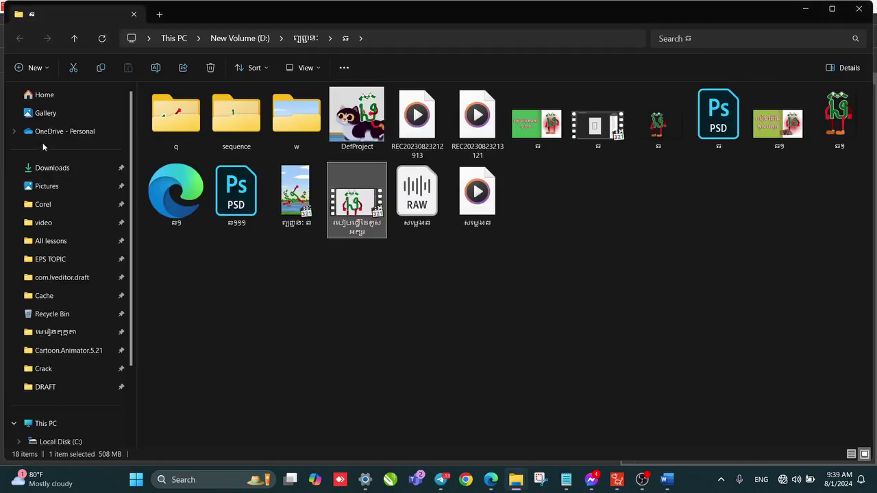
{"action": "left_click", "coordinate": [50, 187]}
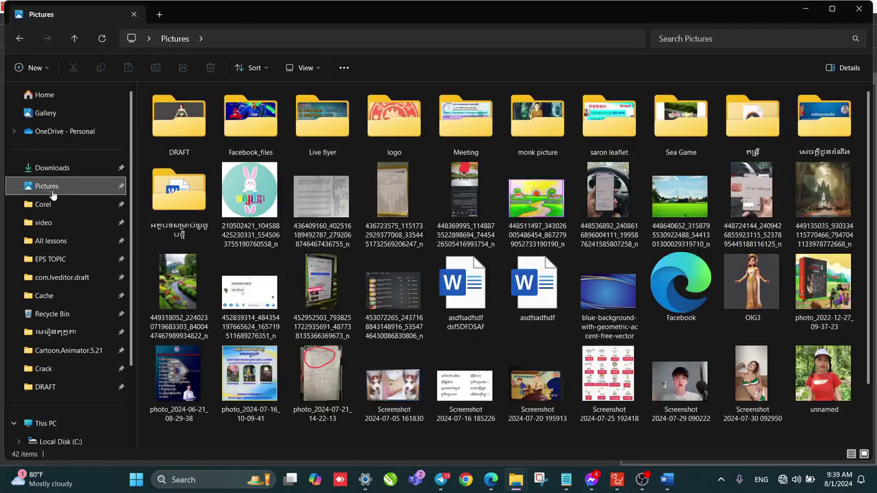
{"action": "double_click", "coordinate": [185, 132]}
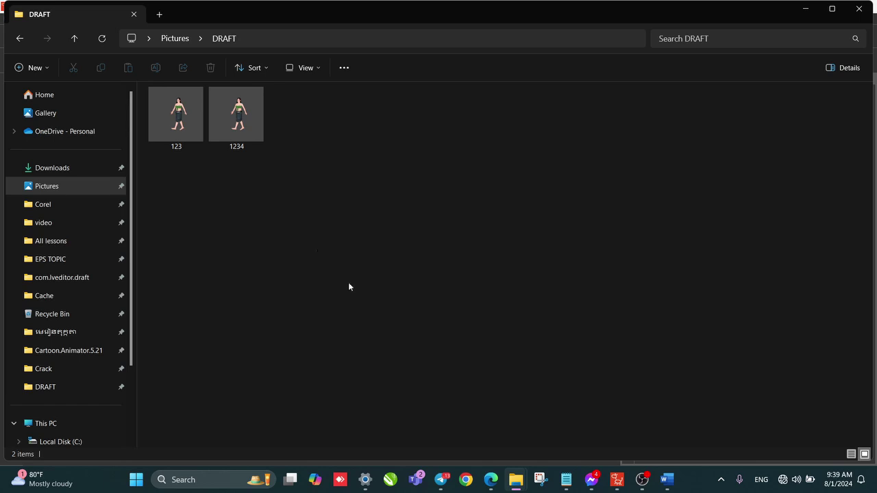
Step: Compare the saved project files 123 and 1234 in the DRAFT folder
{"action": "mouse_move", "coordinate": [617, 479]}
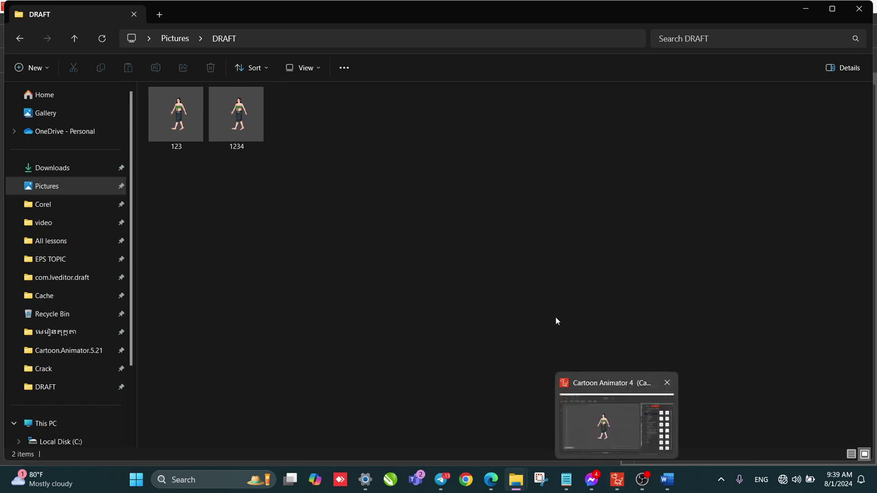
{"action": "left_click", "coordinate": [173, 126]}
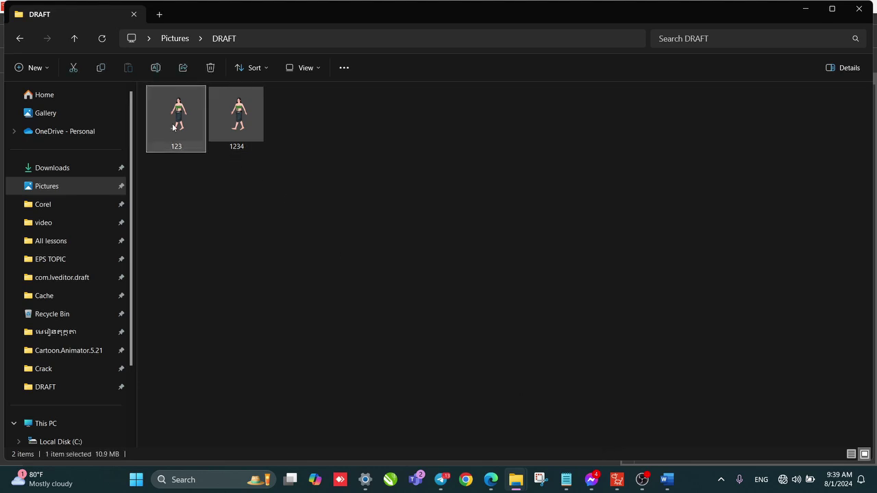
{"action": "left_click", "coordinate": [195, 157]}
{"action": "left_click", "coordinate": [230, 141]}
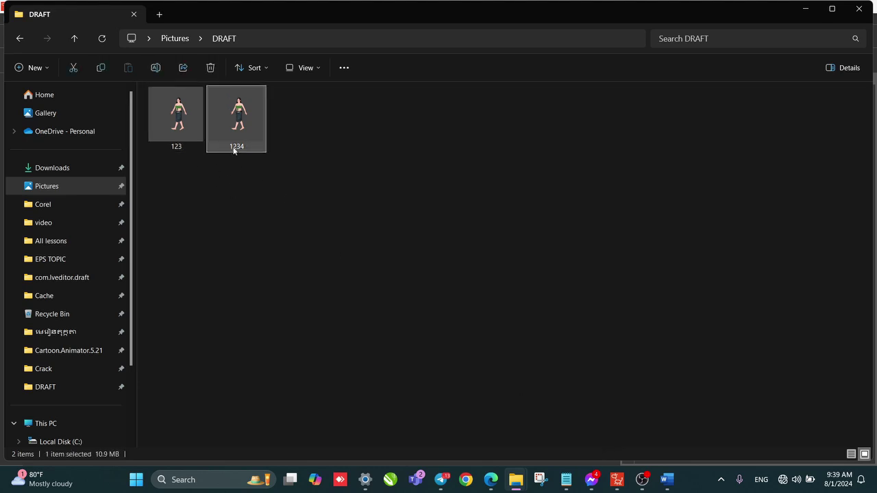
{"action": "left_click", "coordinate": [289, 281]}
{"action": "left_click", "coordinate": [248, 131]}
{"action": "left_click", "coordinate": [183, 130]}
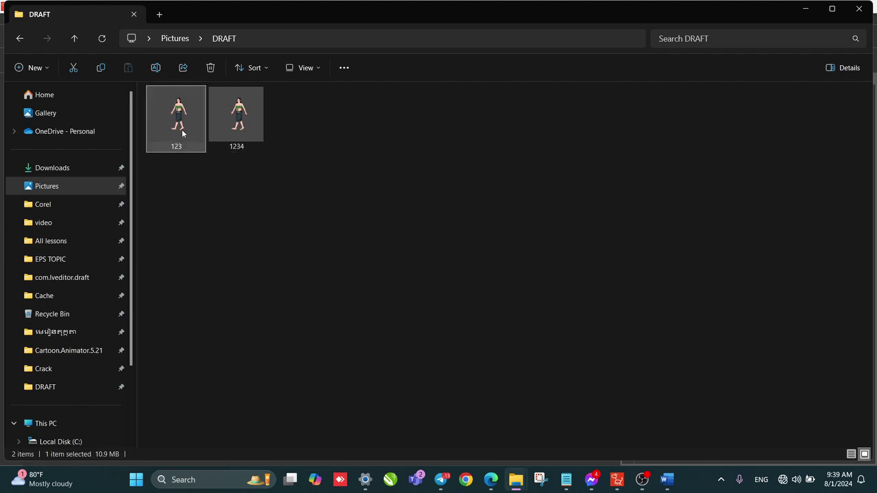
{"action": "left_click", "coordinate": [229, 113]}
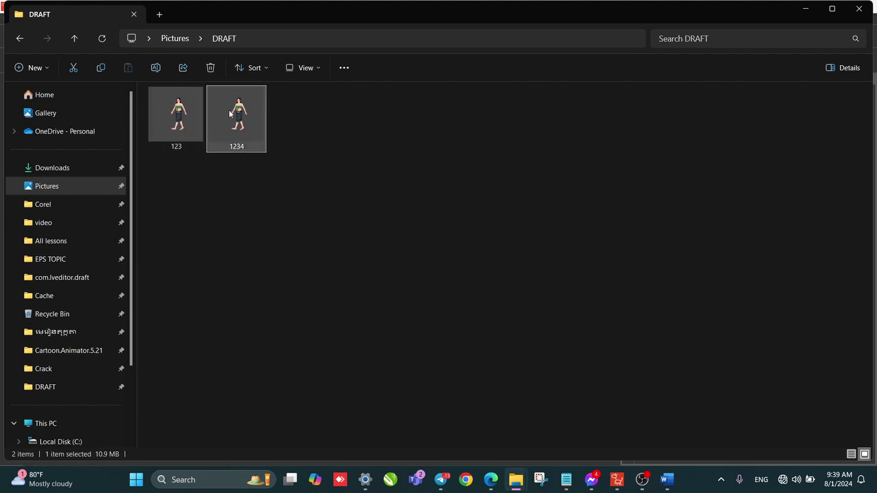
{"action": "left_click", "coordinate": [237, 172]}
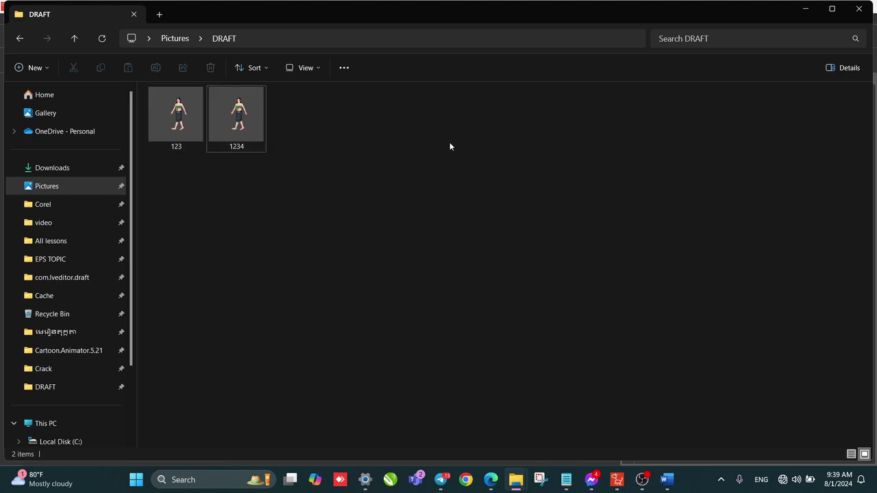
{"action": "left_click_drag", "start_coordinate": [268, 221], "coordinate": [151, 137]}
{"action": "left_click", "coordinate": [206, 314]}
{"action": "left_click", "coordinate": [165, 118]}
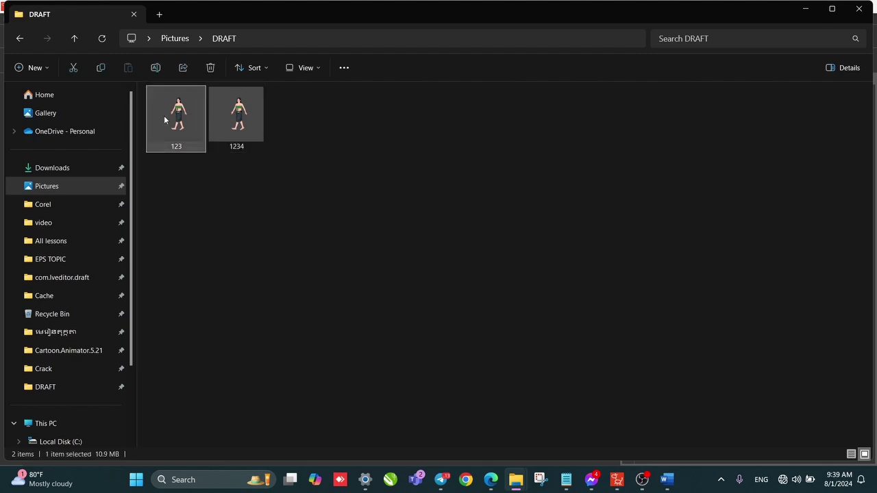
{"action": "left_click", "coordinate": [261, 136]}
{"action": "left_click", "coordinate": [381, 157]}
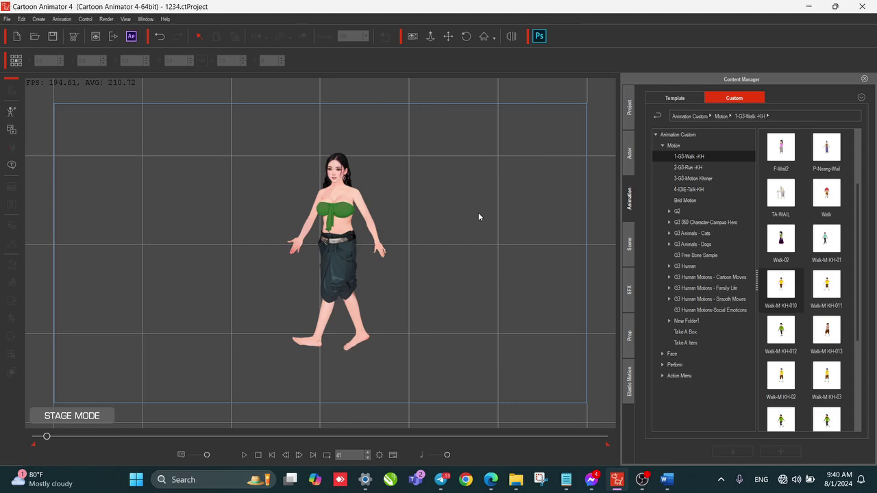
Step: Switch back to Cartoon Animator and delete the female character from the stage
{"action": "left_click", "coordinate": [333, 221]}
{"action": "right_click", "coordinate": [333, 222]}
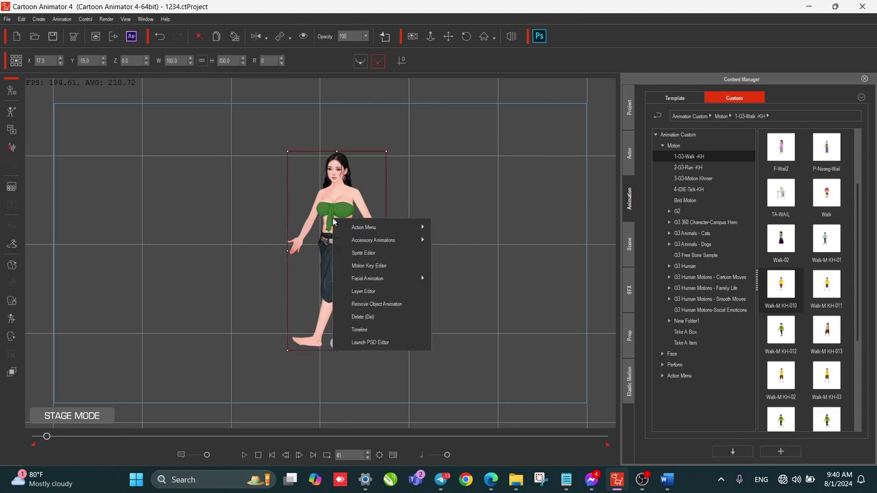
{"action": "left_click", "coordinate": [362, 318]}
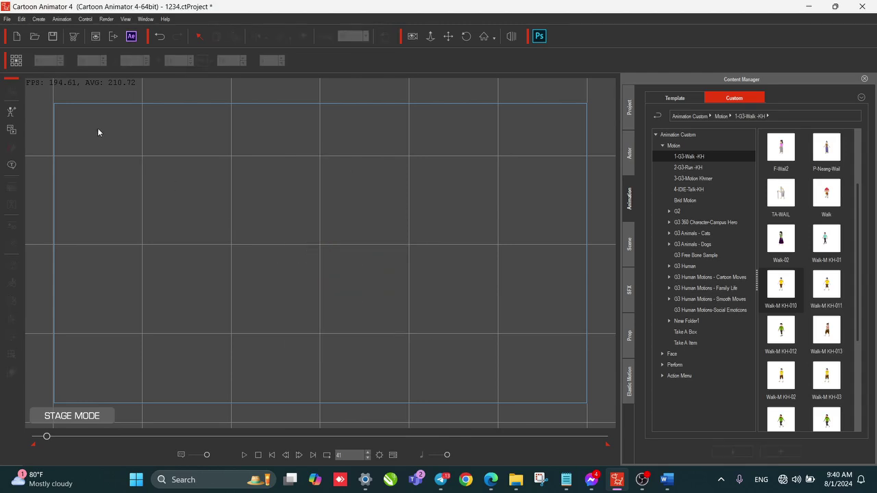
Step: Open the third recent project, DefProject_Dark, discarding the unsaved changes to the current project
{"action": "left_click", "coordinate": [7, 18]}
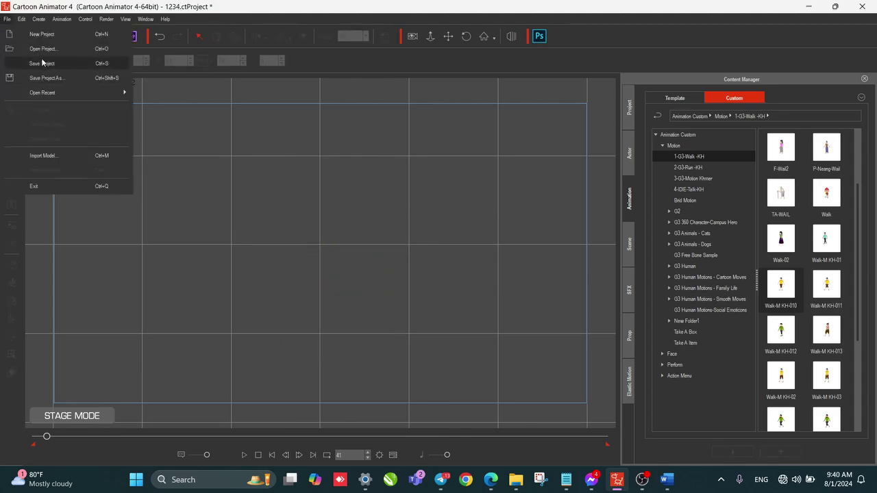
{"action": "mouse_move", "coordinate": [39, 94]}
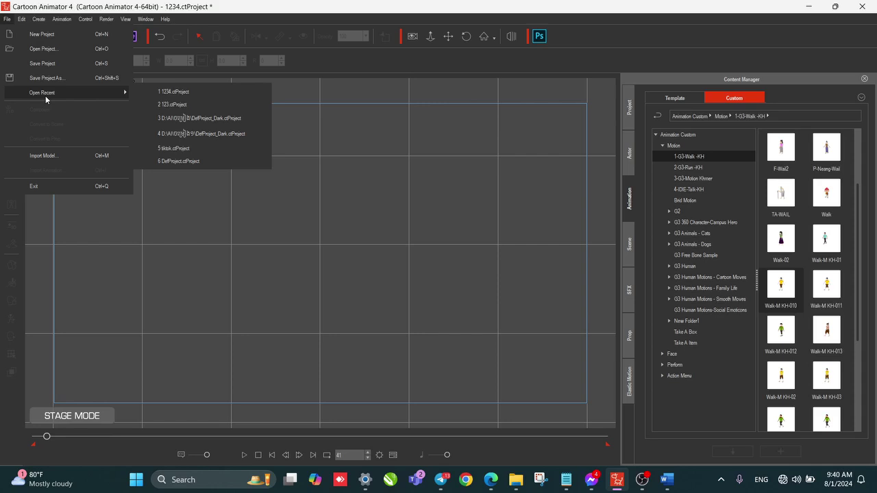
{"action": "left_click", "coordinate": [189, 117]}
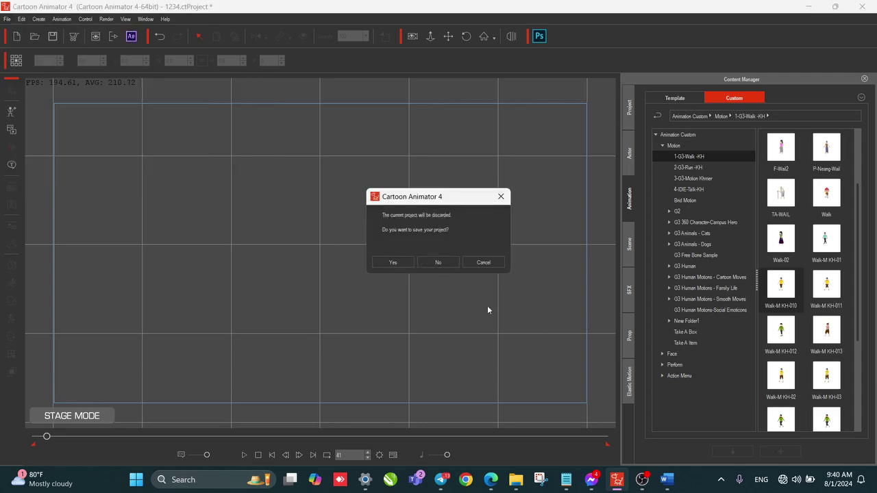
{"action": "left_click", "coordinate": [438, 263]}
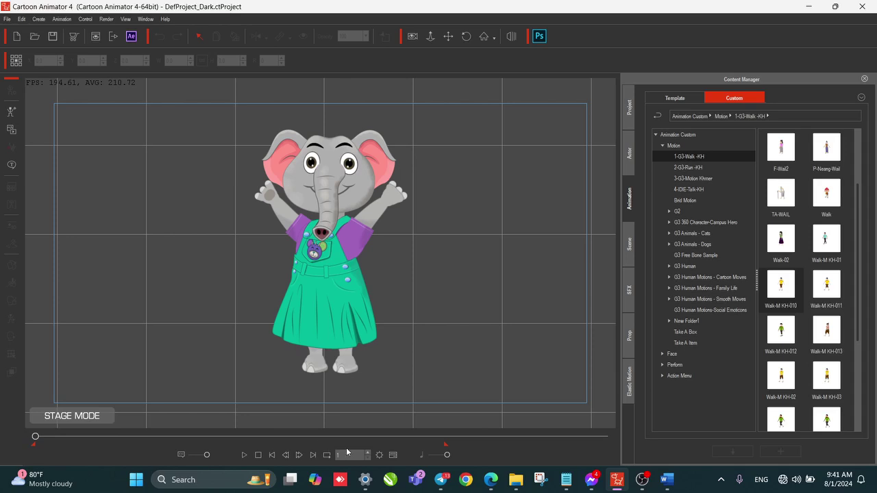
Step: Check the recent projects list and play back part of the elephant character's animation
{"action": "left_click", "coordinate": [4, 20]}
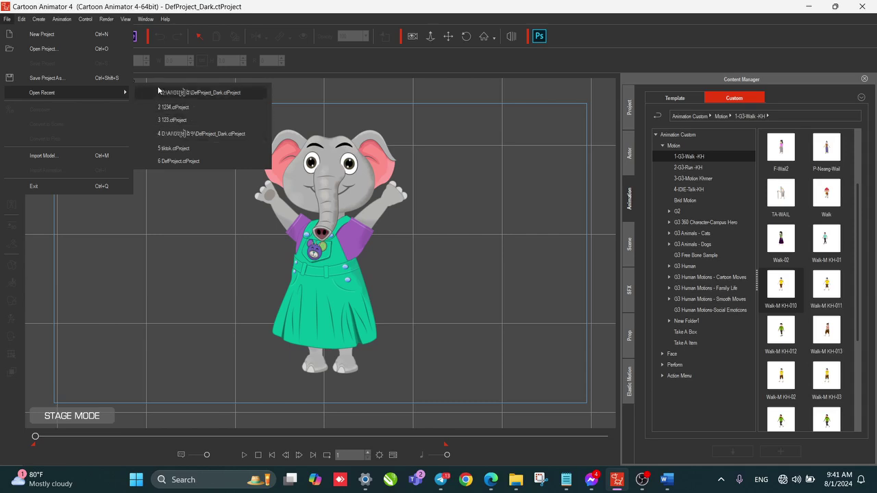
{"action": "left_click", "coordinate": [486, 241]}
{"action": "left_click", "coordinate": [265, 280]}
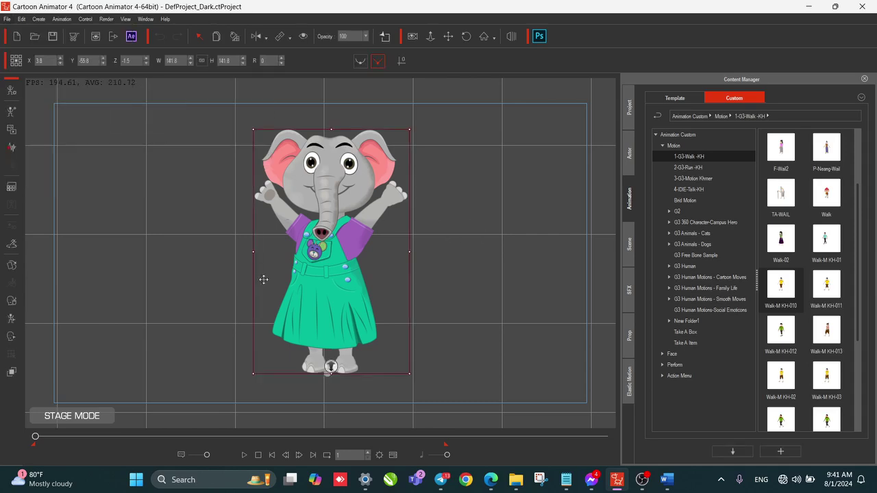
{"action": "left_click", "coordinate": [244, 455]}
{"action": "left_click", "coordinate": [244, 455]}
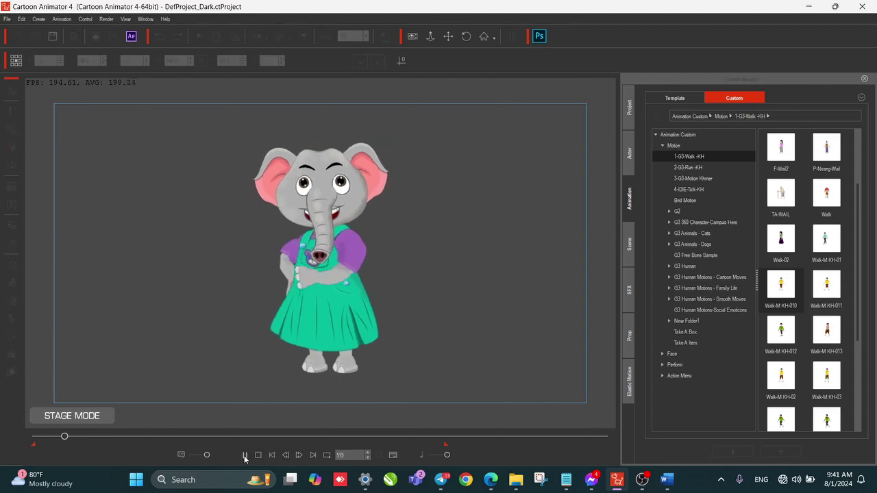
{"action": "left_click", "coordinate": [308, 340]}
{"action": "left_click", "coordinate": [203, 114]}
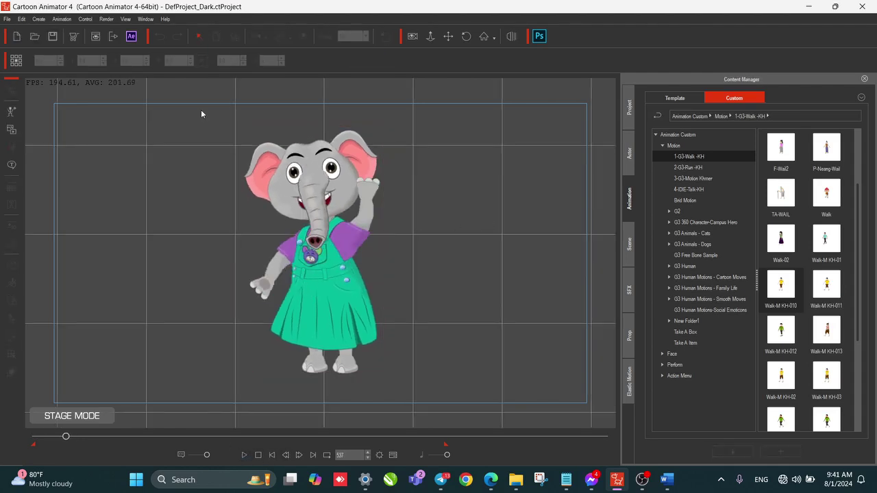
Step: Start a new empty project and review its Project Settings without changing anything
{"action": "left_click", "coordinate": [15, 36]}
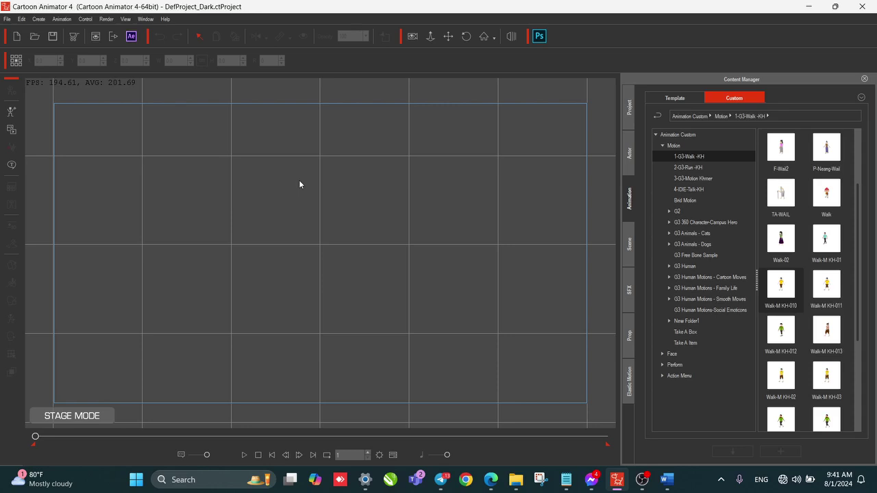
{"action": "left_click", "coordinate": [18, 20]}
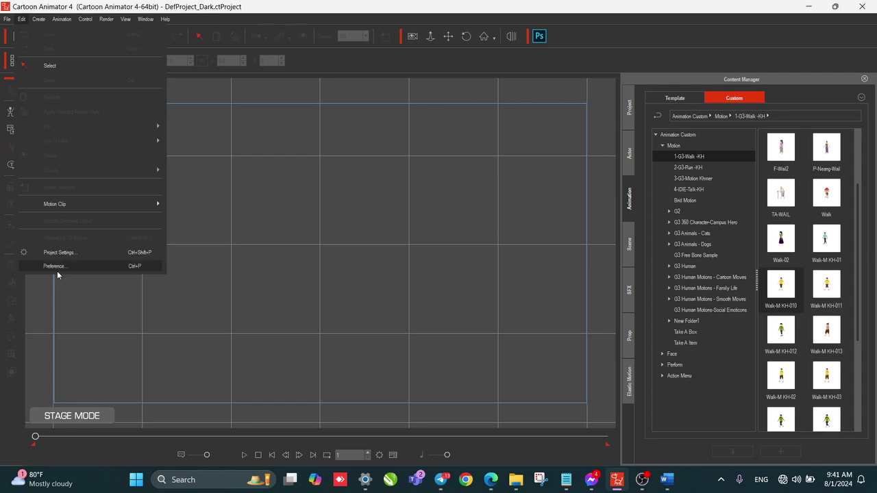
{"action": "left_click", "coordinate": [321, 290]}
{"action": "left_click", "coordinate": [383, 456]}
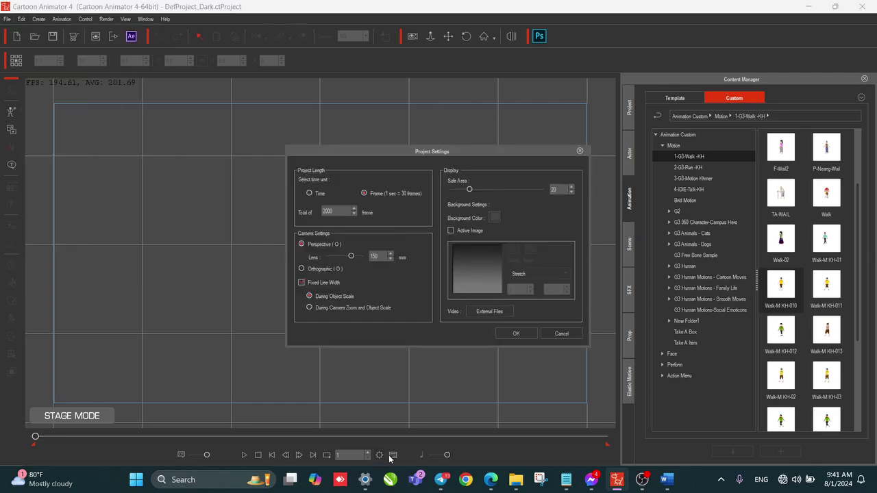
{"action": "left_click", "coordinate": [556, 336]}
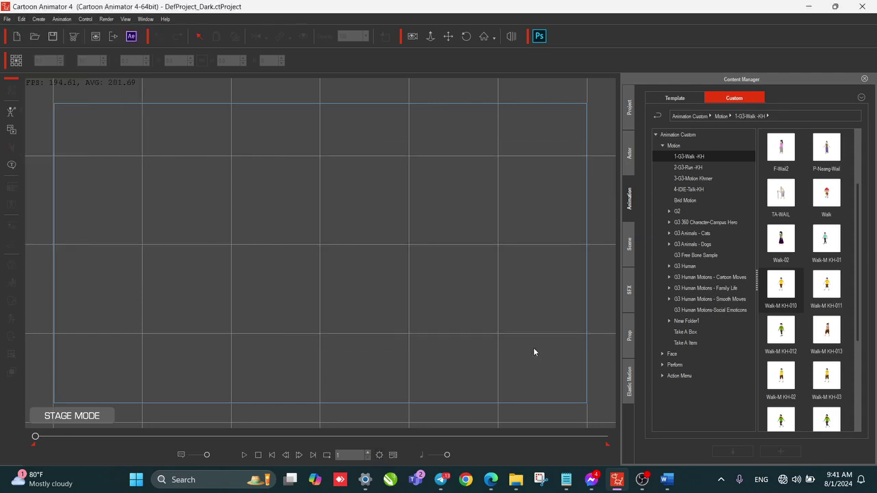
Step: Open the floating Timeline, reposition it over the stage and close it again
{"action": "left_click", "coordinate": [393, 455]}
{"action": "left_click_drag", "start_coordinate": [367, 10], "coordinate": [459, 156]}
{"action": "left_click", "coordinate": [525, 147]}
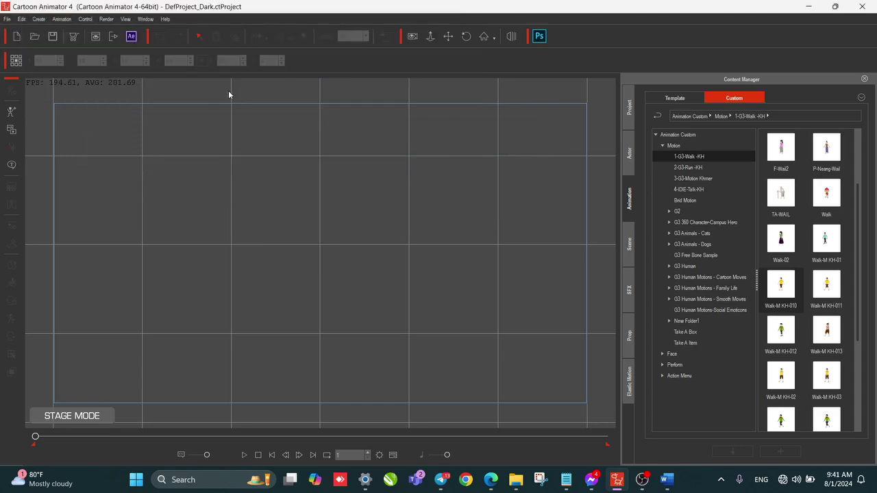
Step: Examine the commands for creating characters, media, sounds and scripts and for launching the PSD editor
{"action": "left_click", "coordinate": [35, 19]}
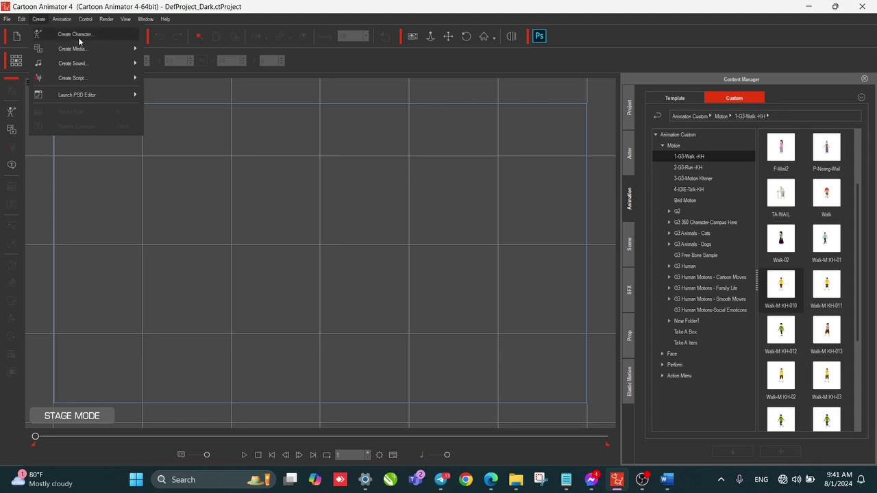
{"action": "mouse_move", "coordinate": [79, 54]}
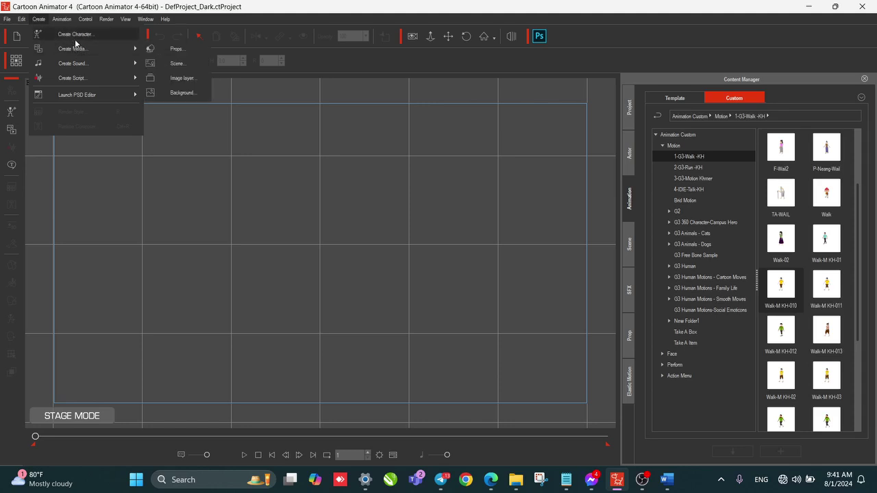
{"action": "left_click", "coordinate": [66, 167]}
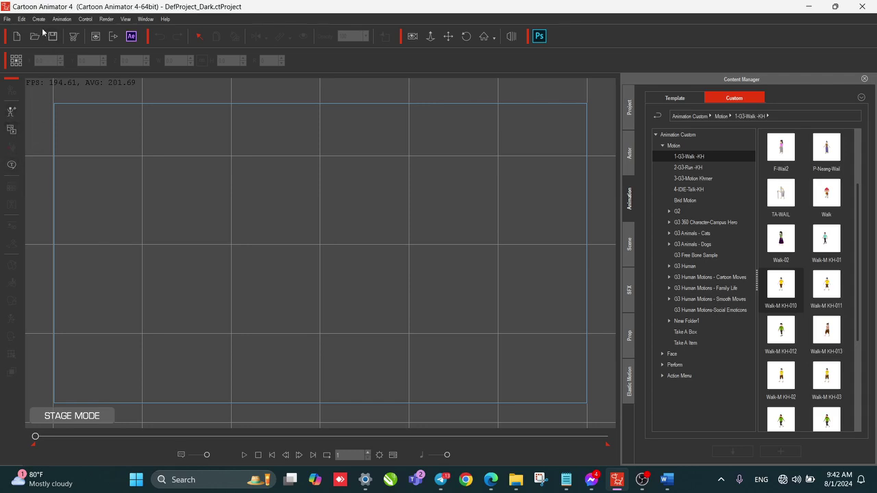
{"action": "left_click", "coordinate": [39, 20]}
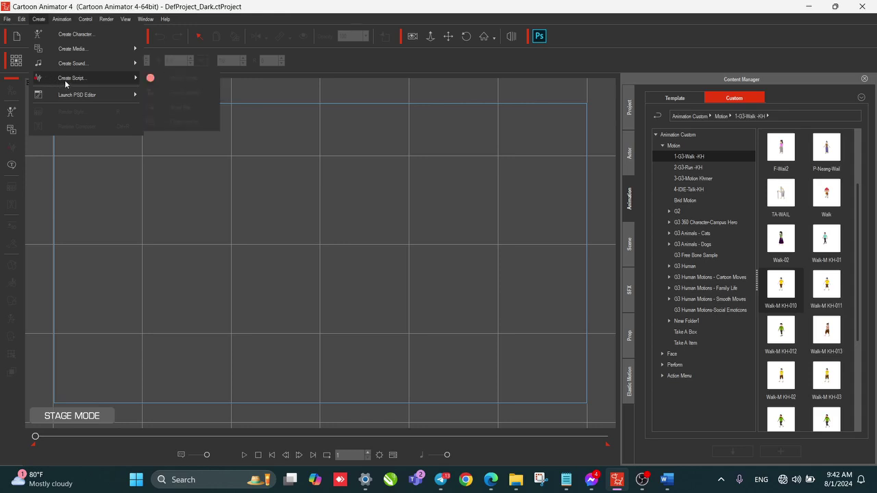
{"action": "mouse_move", "coordinate": [63, 102]}
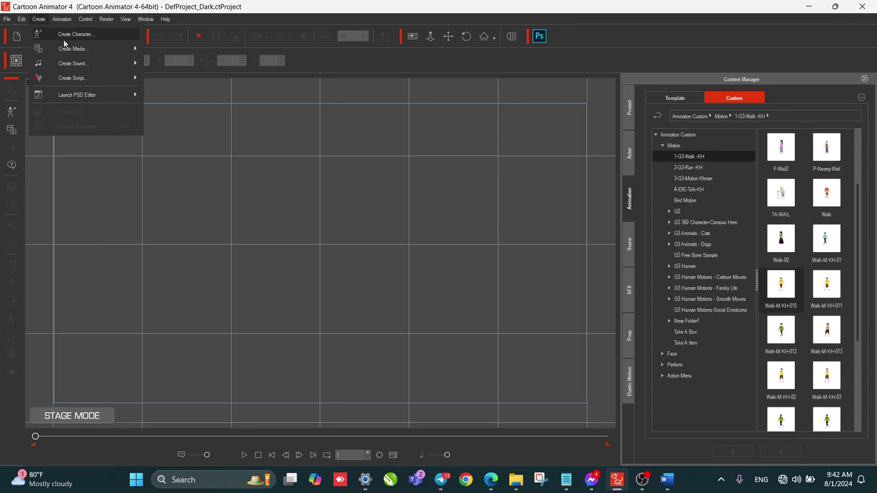
{"action": "mouse_move", "coordinate": [72, 52]}
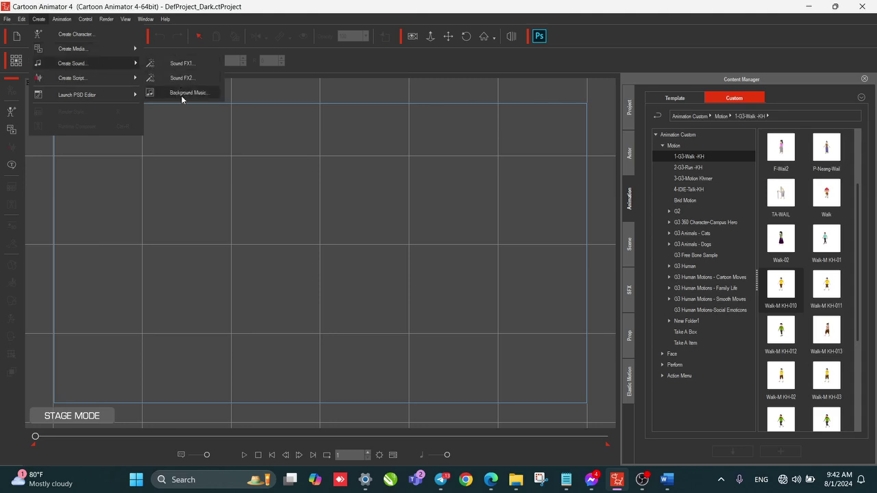
{"action": "mouse_move", "coordinate": [138, 82]}
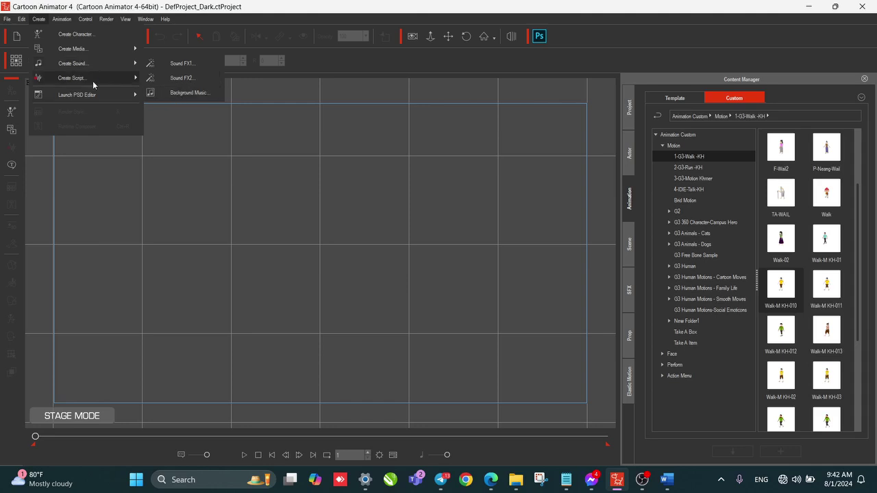
{"action": "mouse_move", "coordinate": [93, 85]}
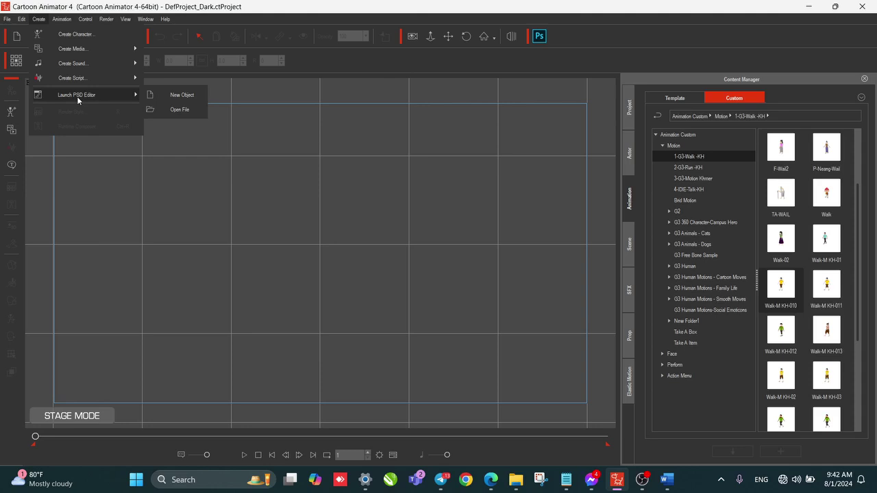
Step: Look through the available animation, playback control and render commands without running any of them
{"action": "left_click", "coordinate": [57, 19]}
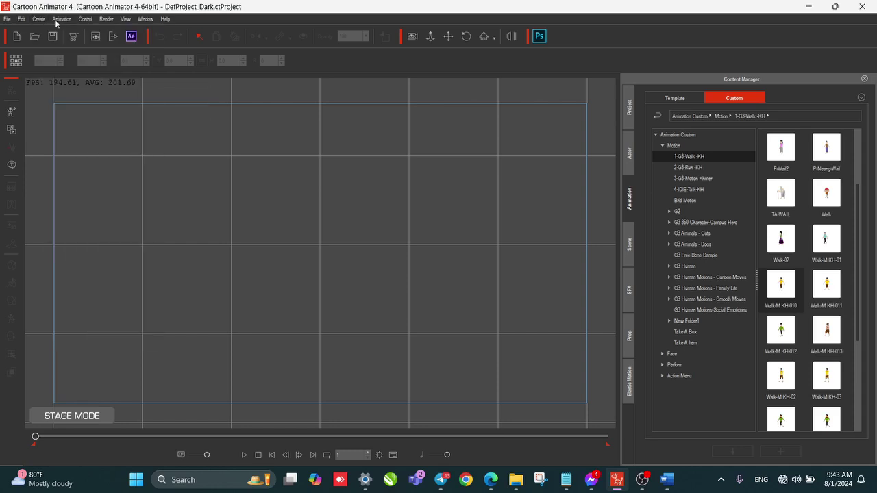
{"action": "left_click", "coordinate": [56, 21]}
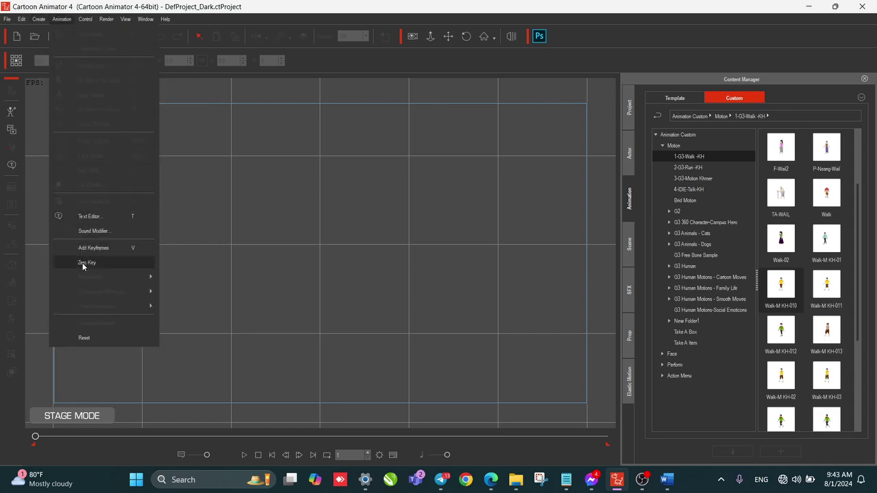
{"action": "left_click", "coordinate": [632, 204]}
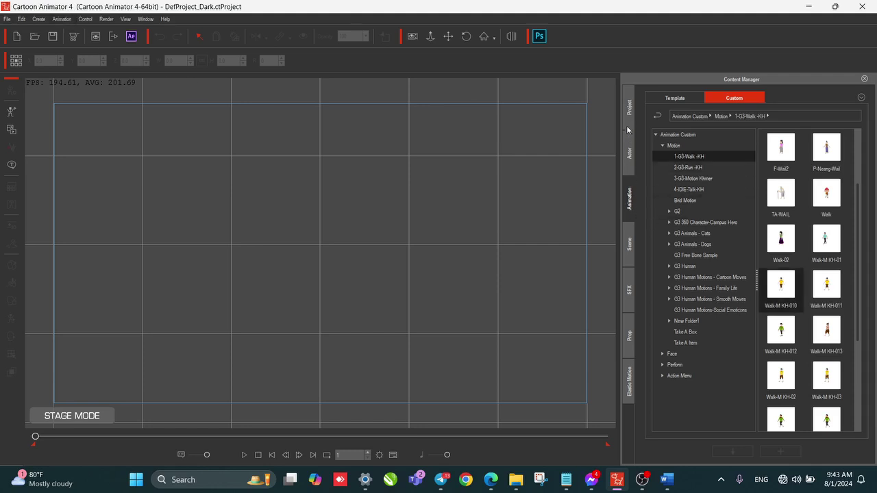
{"action": "left_click", "coordinate": [79, 19]}
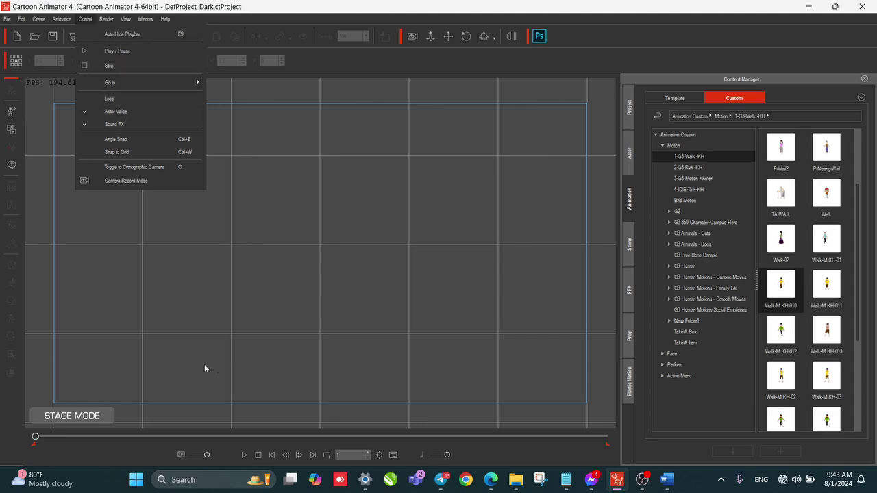
{"action": "key", "text": "Right"}
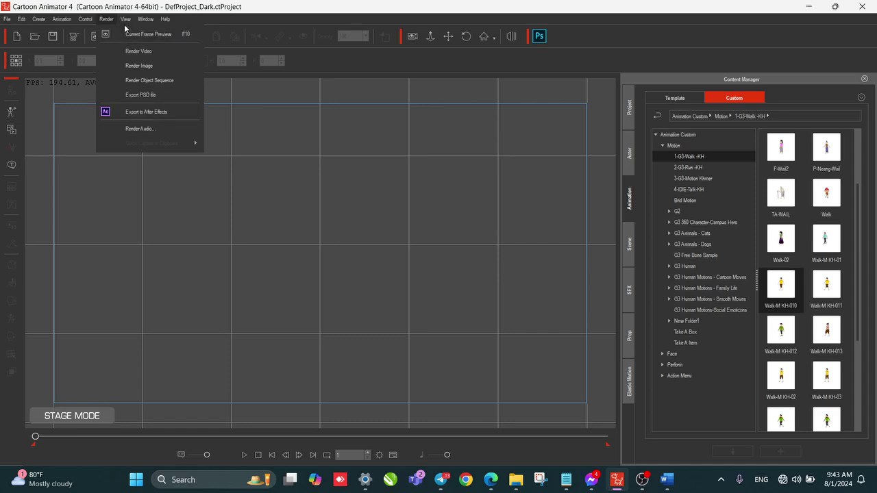
Step: Preview the stage in full screen twice, returning to the normal workspace each time
{"action": "mouse_move", "coordinate": [126, 20]}
{"action": "mouse_move", "coordinate": [144, 39]}
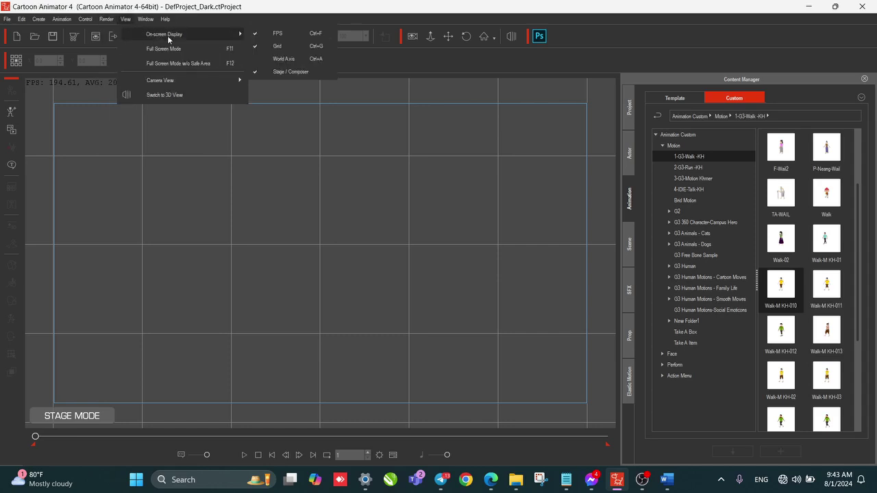
{"action": "left_click", "coordinate": [164, 48]}
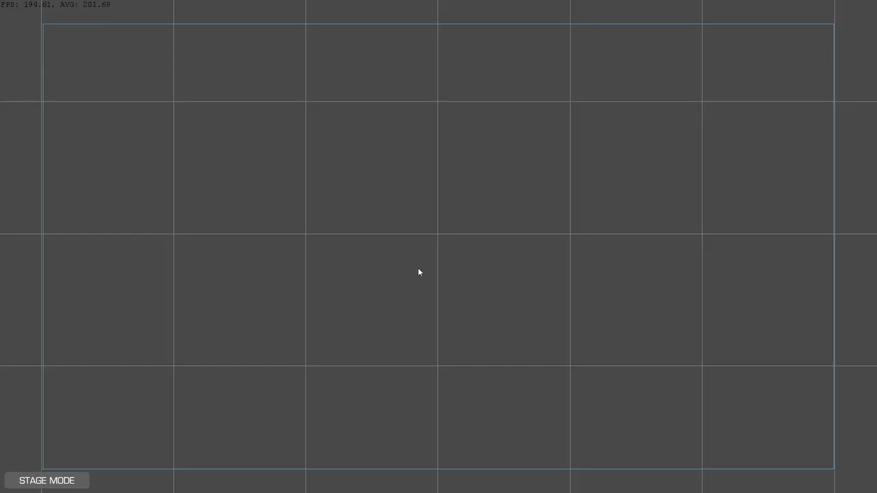
{"action": "key", "text": "Escape"}
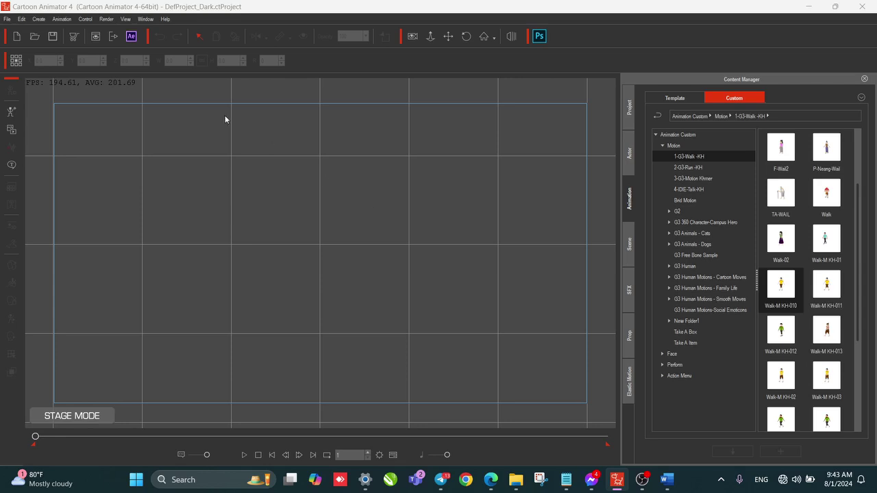
{"action": "left_click", "coordinate": [124, 19]}
{"action": "left_click", "coordinate": [125, 20]}
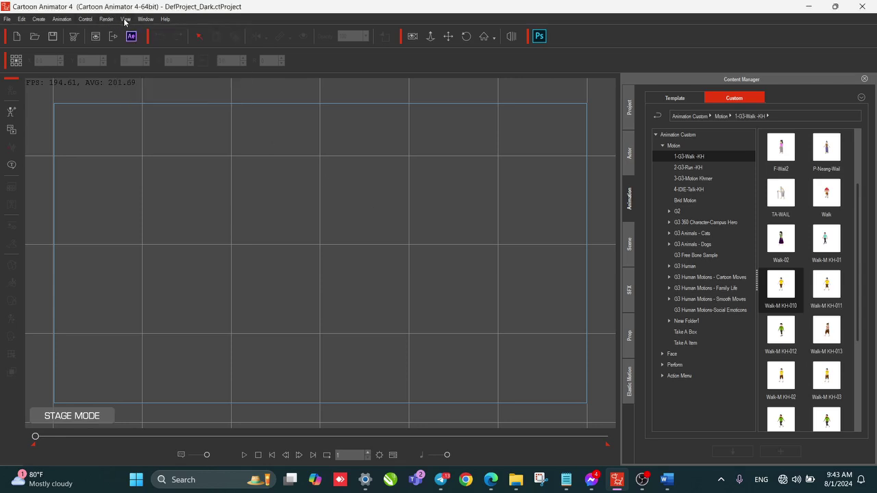
{"action": "left_click", "coordinate": [125, 21]}
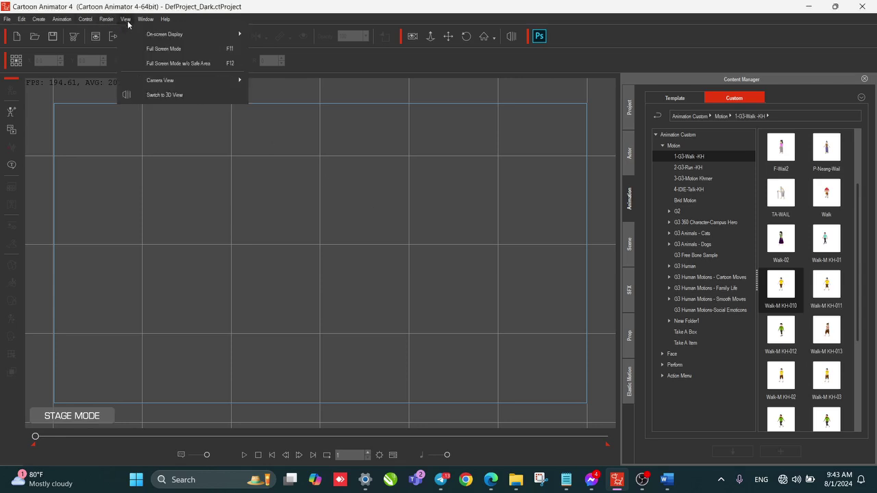
{"action": "left_click", "coordinate": [180, 57]}
{"action": "key", "text": "Escape"}
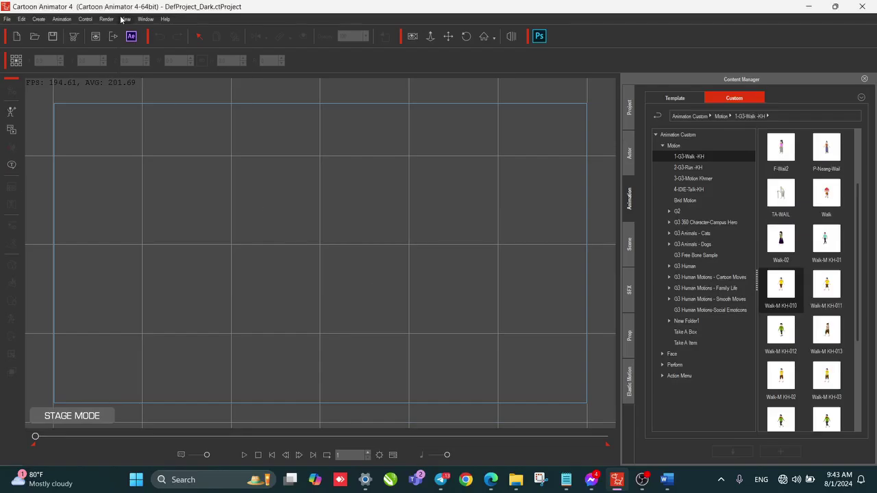
Step: Show the World Axis on the stage and hide the Grid in the on-screen display options
{"action": "left_click", "coordinate": [123, 19]}
{"action": "mouse_move", "coordinate": [229, 37]}
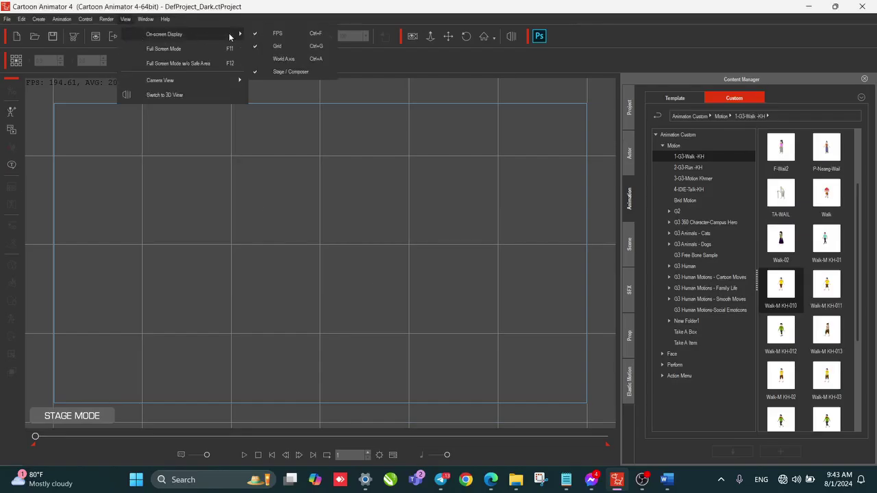
{"action": "left_click", "coordinate": [279, 61]}
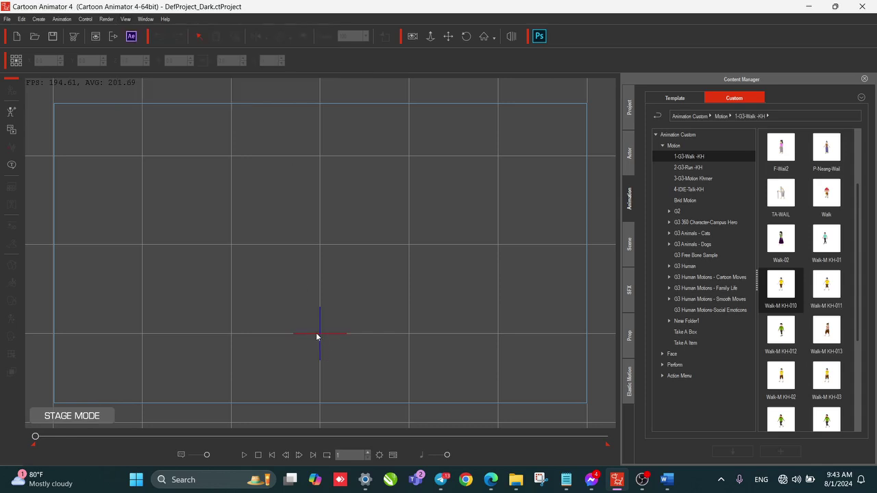
{"action": "left_click", "coordinate": [124, 19]}
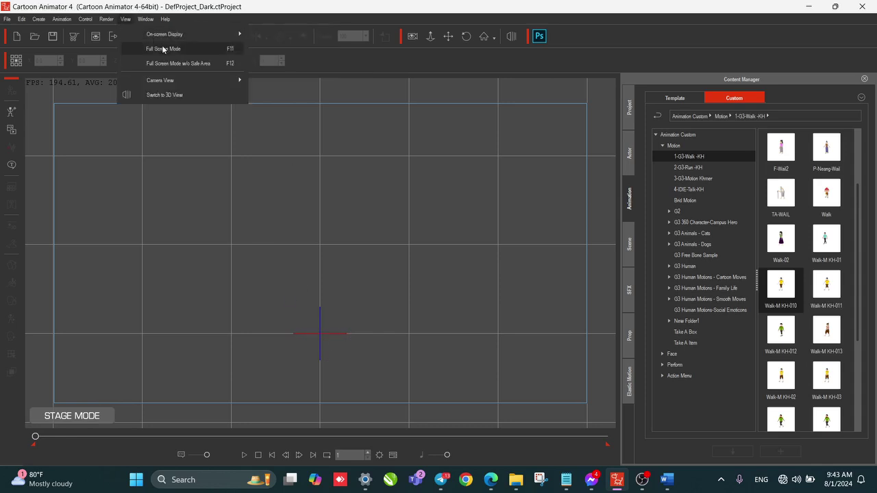
{"action": "mouse_move", "coordinate": [177, 36]}
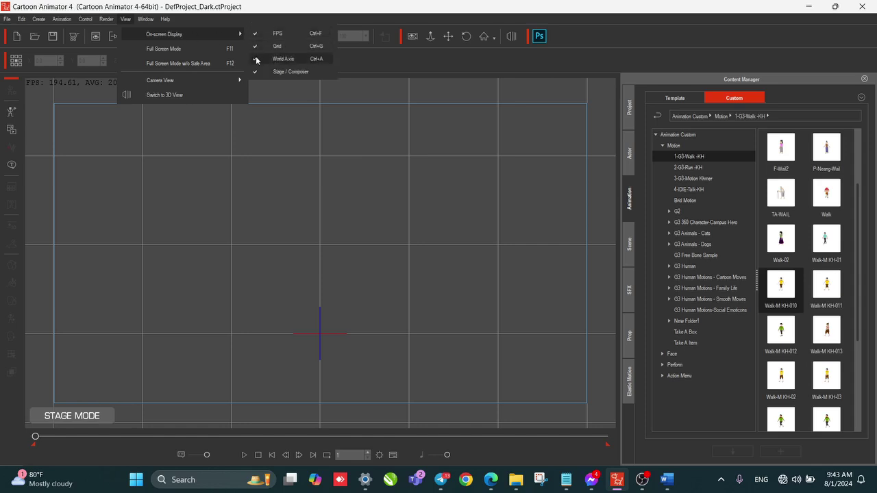
{"action": "left_click", "coordinate": [256, 48]}
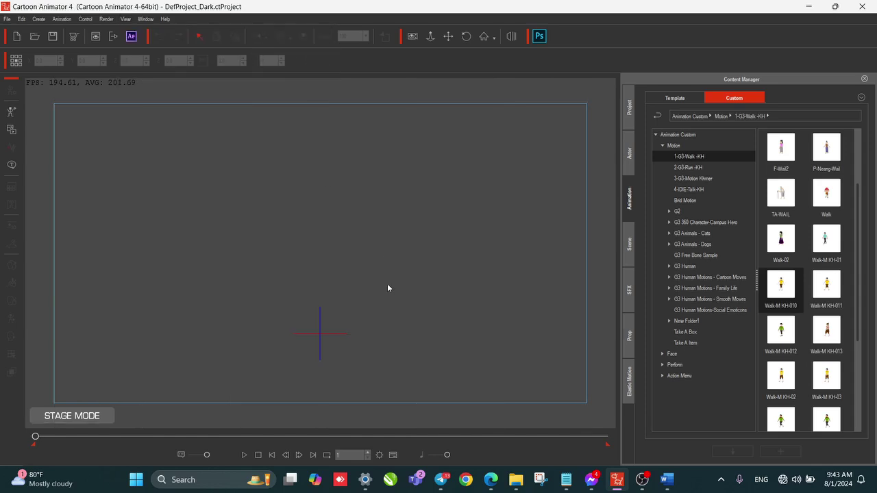
Step: Hide the on-screen FPS display and turn it back on
{"action": "left_click", "coordinate": [125, 19]}
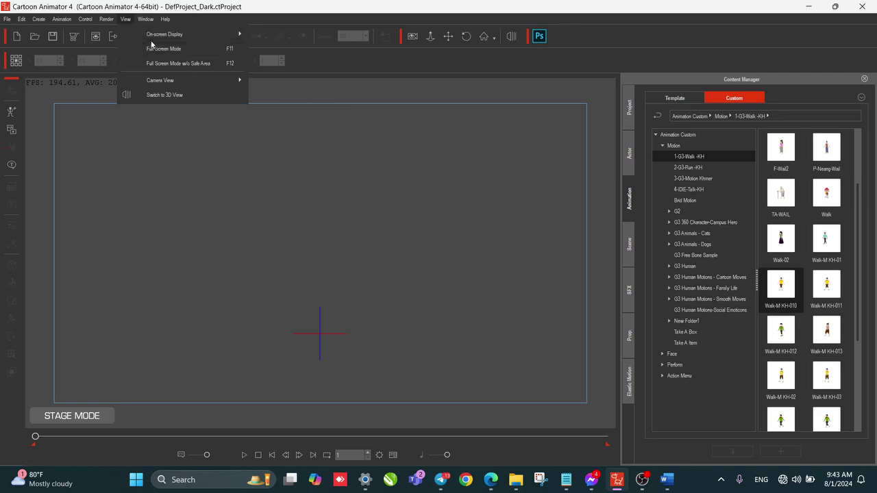
{"action": "mouse_move", "coordinate": [232, 39]}
{"action": "left_click", "coordinate": [277, 35]}
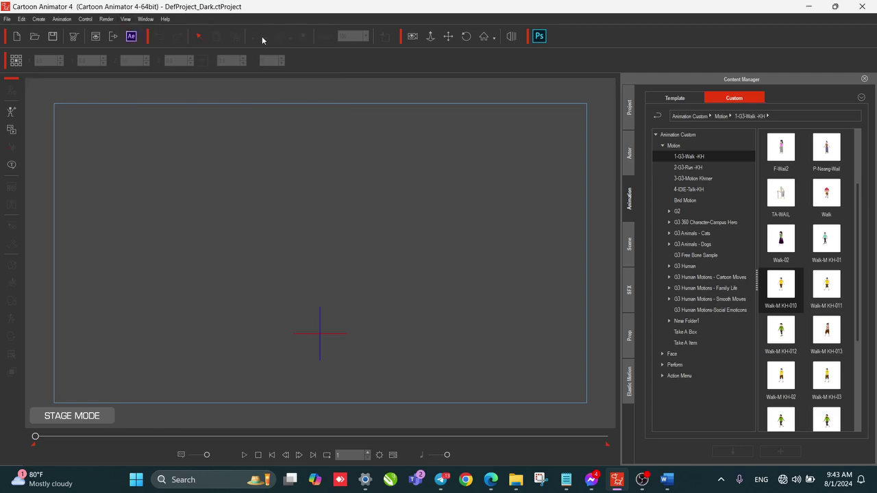
{"action": "left_click", "coordinate": [126, 18]}
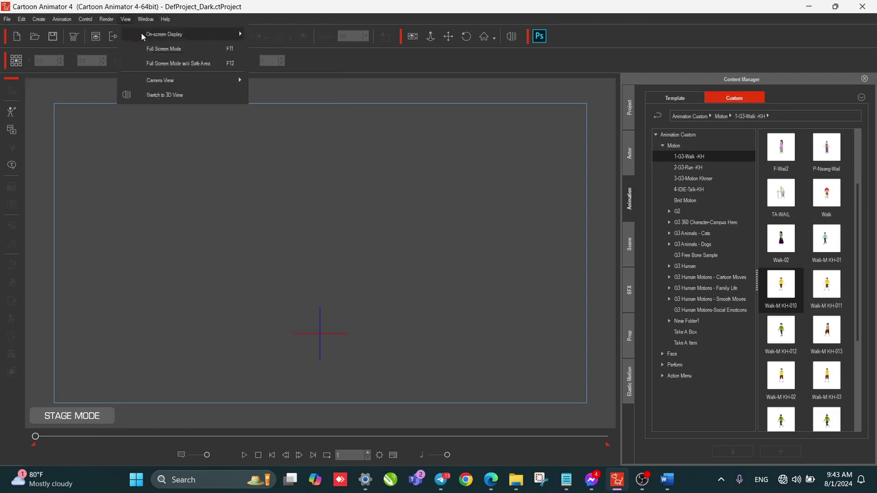
{"action": "mouse_move", "coordinate": [240, 39]}
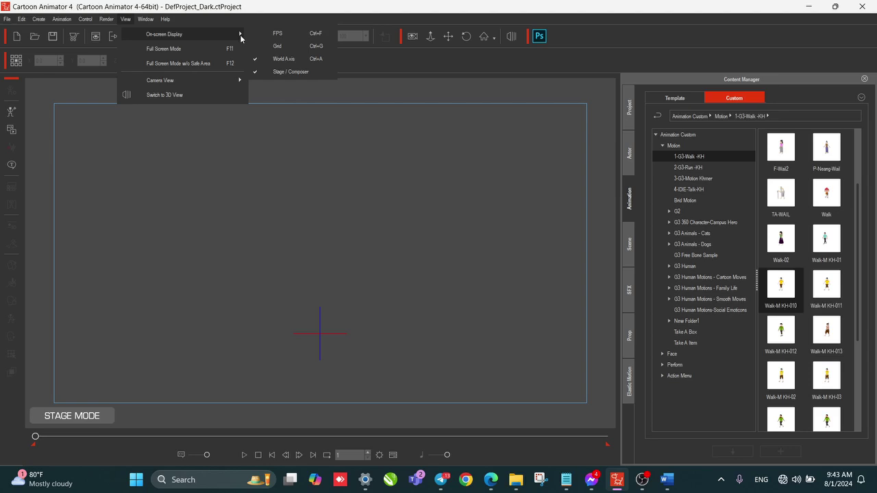
{"action": "left_click", "coordinate": [275, 35]}
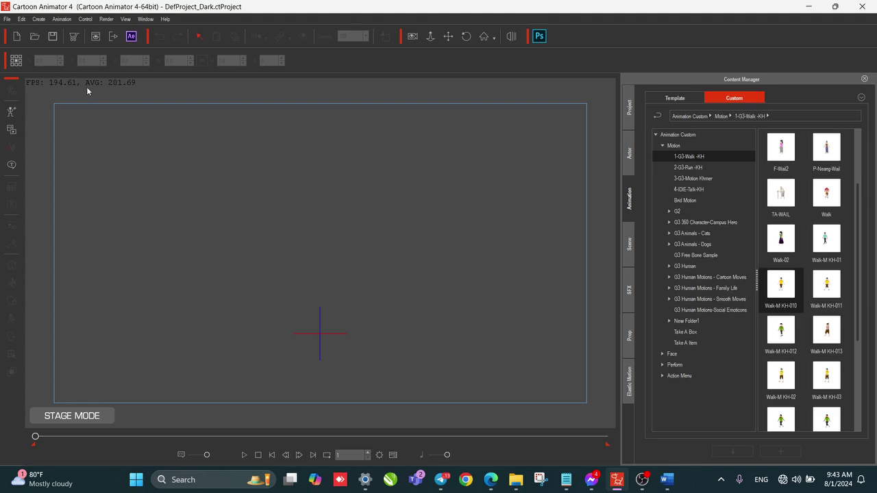
Step: Review the Camera View commands and the list of toolbars and managers, and close the Content Manager
{"action": "left_click", "coordinate": [124, 19]}
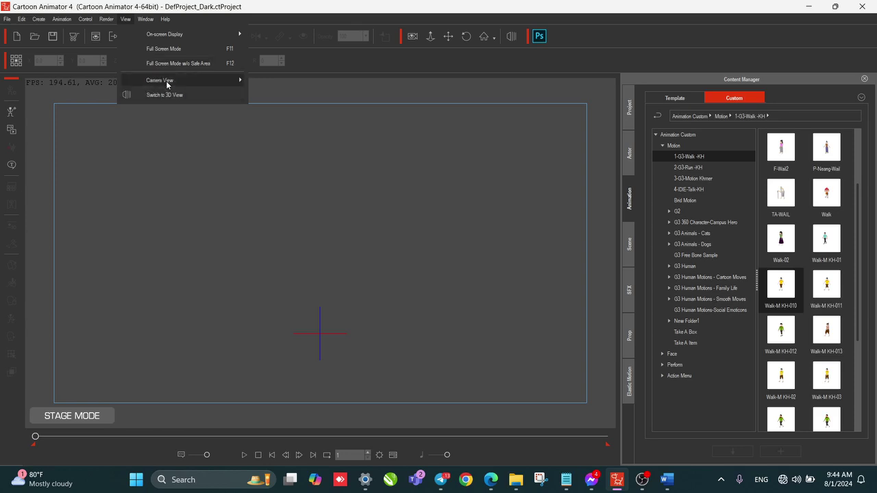
{"action": "mouse_move", "coordinate": [168, 83]}
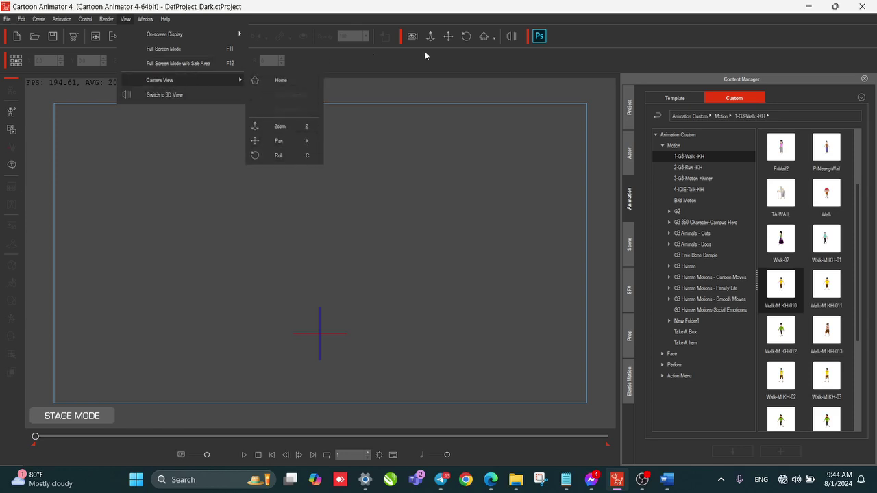
{"action": "left_click", "coordinate": [145, 19]}
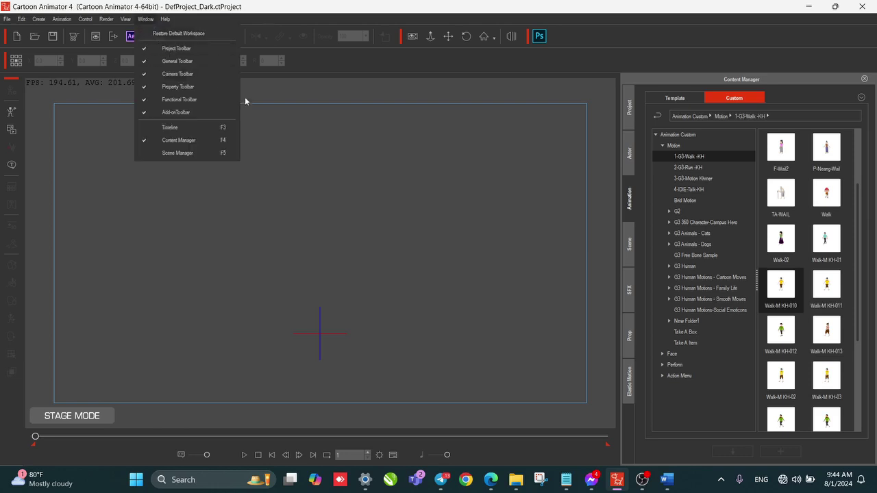
{"action": "left_click", "coordinate": [562, 191]}
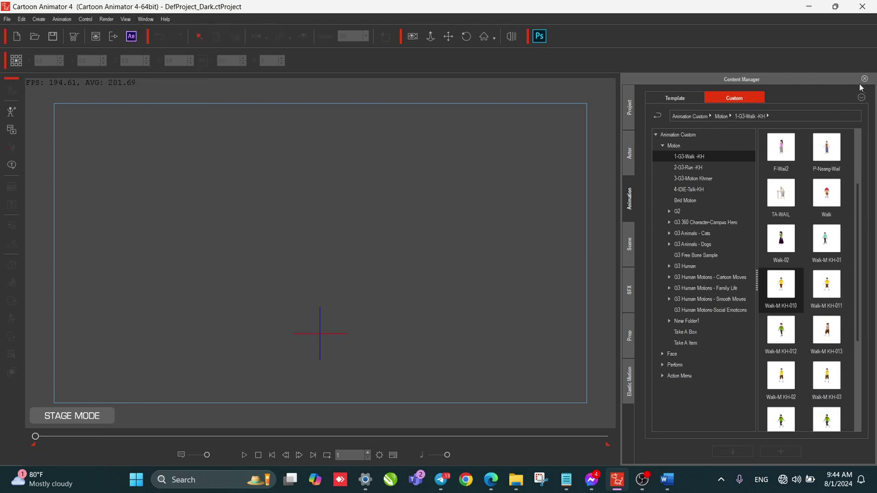
{"action": "left_click", "coordinate": [864, 80]}
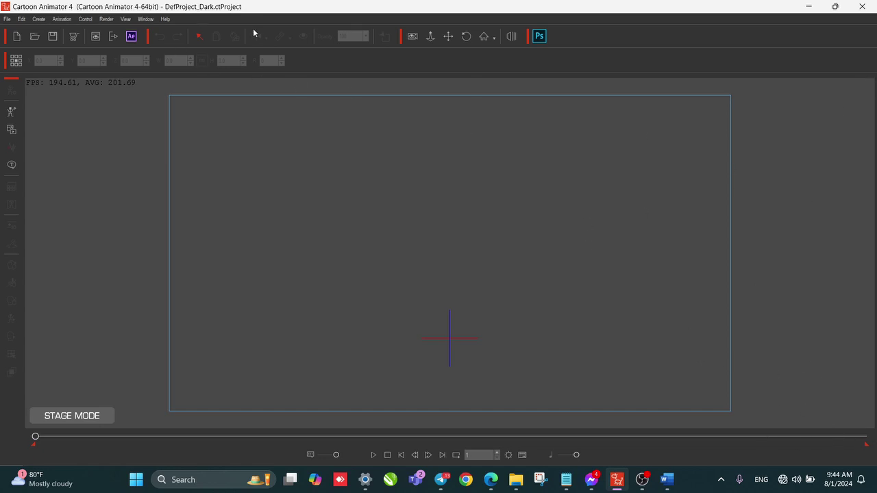
Step: Show the Content Manager and the Scene Manager, switch to the Scene Manager and return to the Content Manager
{"action": "left_click", "coordinate": [145, 19]}
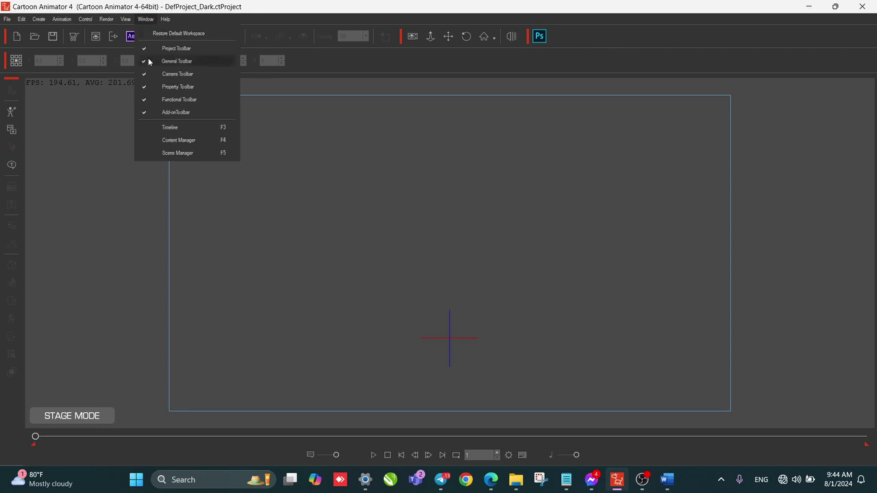
{"action": "left_click", "coordinate": [189, 143]}
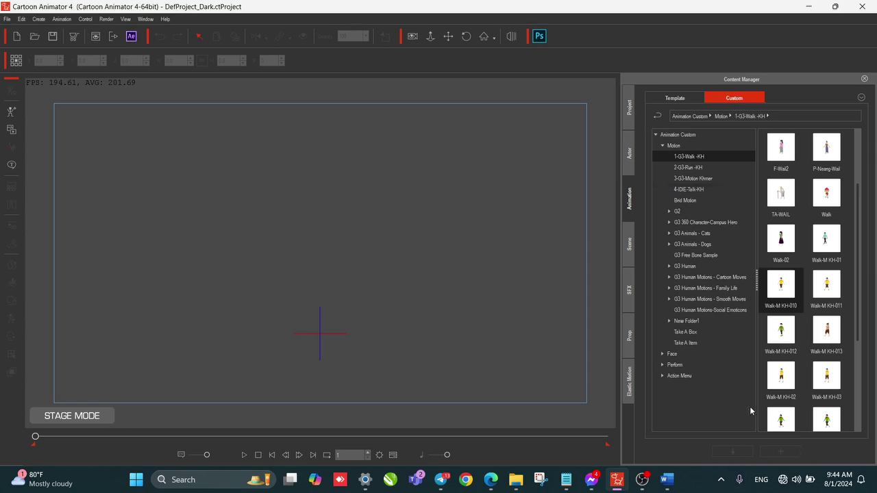
{"action": "left_click", "coordinate": [143, 20]}
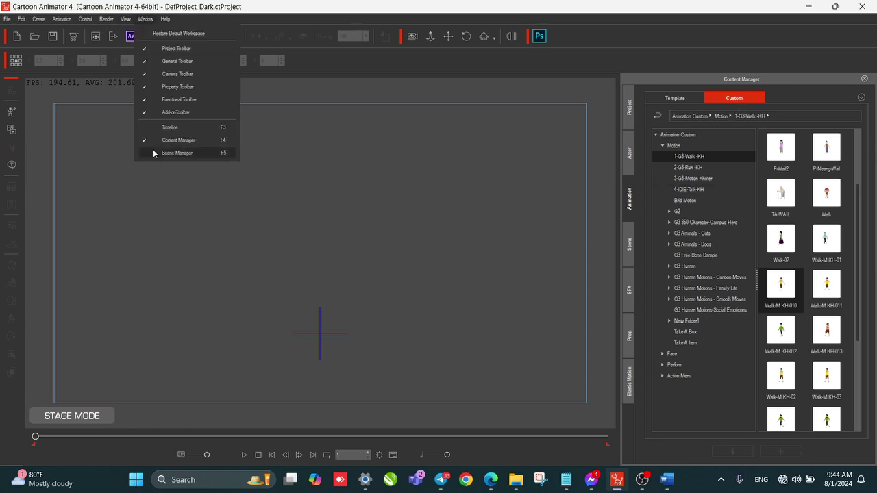
{"action": "left_click", "coordinate": [176, 153]}
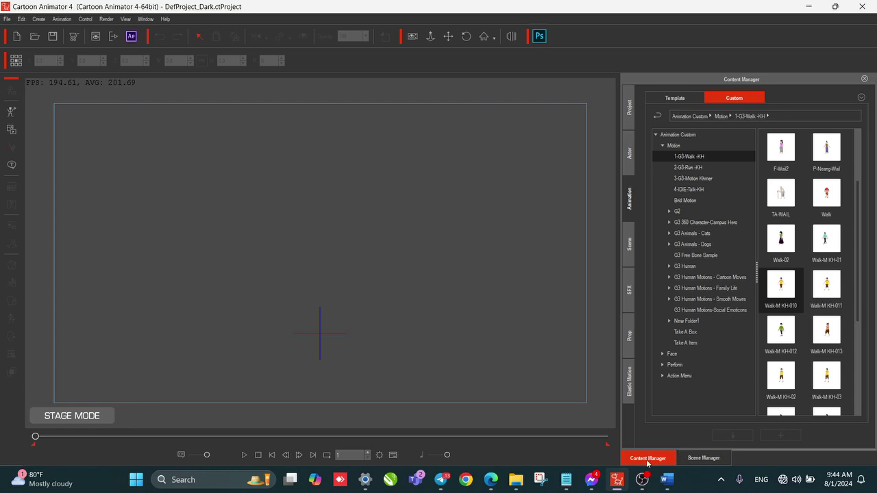
{"action": "left_click", "coordinate": [685, 458]}
{"action": "left_click", "coordinate": [651, 459]}
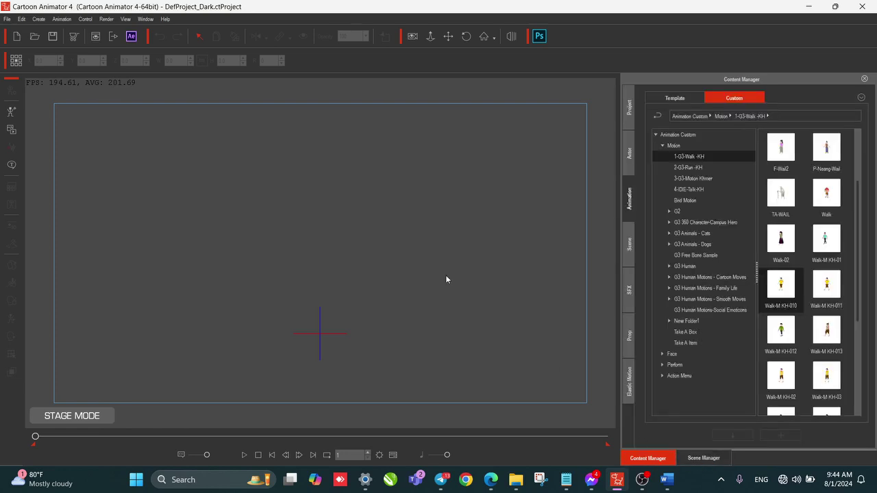
Step: Close the Content Manager and Scene Manager and restore the default workspace
{"action": "left_click", "coordinate": [144, 20]}
{"action": "left_click", "coordinate": [863, 80]}
{"action": "left_click", "coordinate": [864, 80]}
{"action": "left_click", "coordinate": [144, 20]}
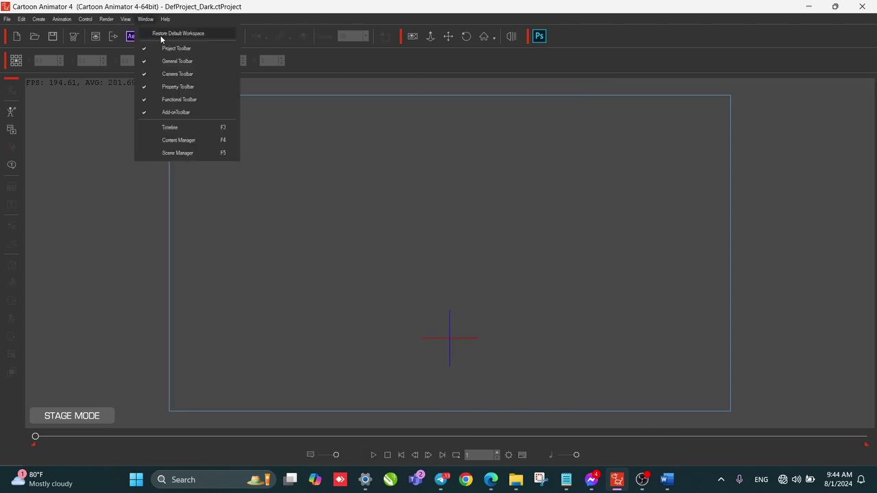
{"action": "left_click", "coordinate": [161, 34]}
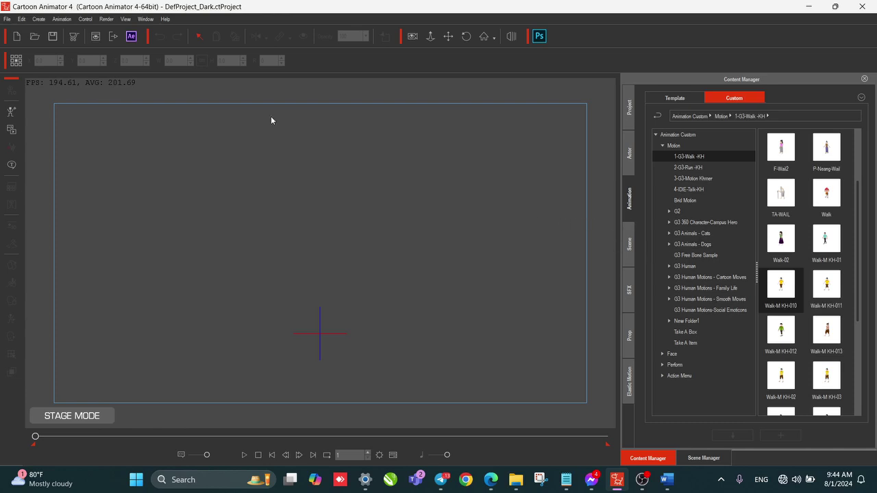
Step: Review the Help commands and try to apply the first listed walk motion to the empty stage
{"action": "left_click", "coordinate": [165, 19]}
{"action": "left_click", "coordinate": [396, 141]}
{"action": "left_click_drag", "start_coordinate": [781, 148], "coordinate": [346, 257]}
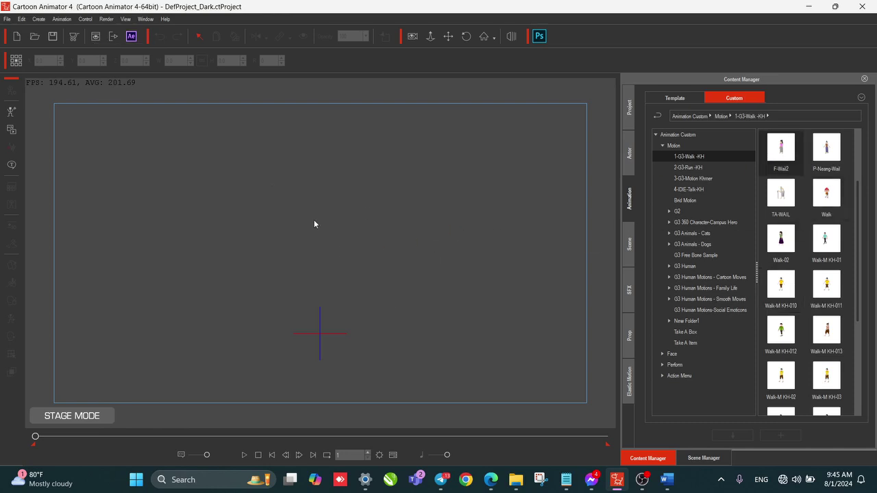
Step: Show the Grid on the stage through the on-screen display options
{"action": "left_click", "coordinate": [146, 19]}
{"action": "mouse_move", "coordinate": [127, 21]}
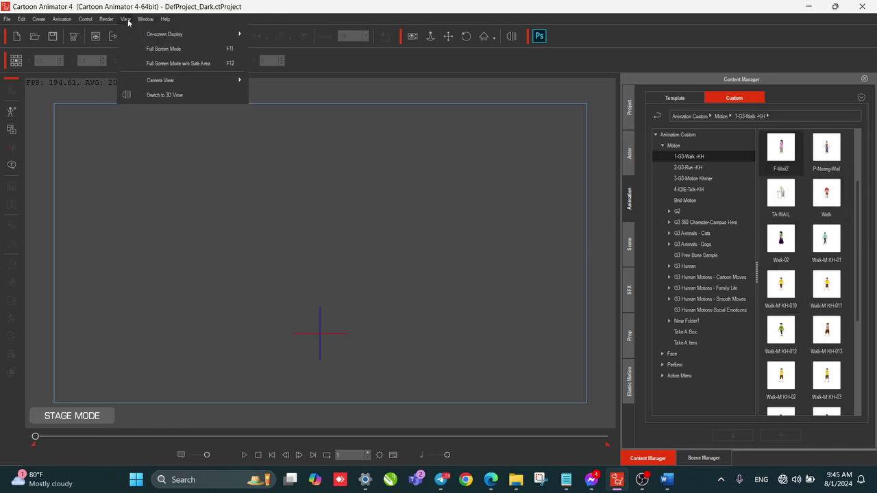
{"action": "mouse_move", "coordinate": [208, 32]}
{"action": "left_click", "coordinate": [299, 61]}
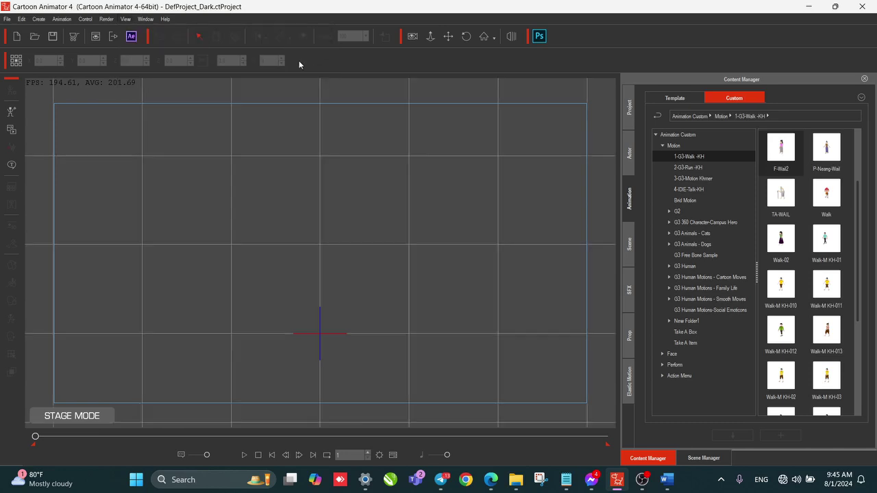
Step: Place the cute girl character from the custom Actor library at the middle of the stage and deselect it
{"action": "left_click", "coordinate": [630, 153]}
{"action": "left_click_drag", "start_coordinate": [782, 146], "coordinate": [390, 277]}
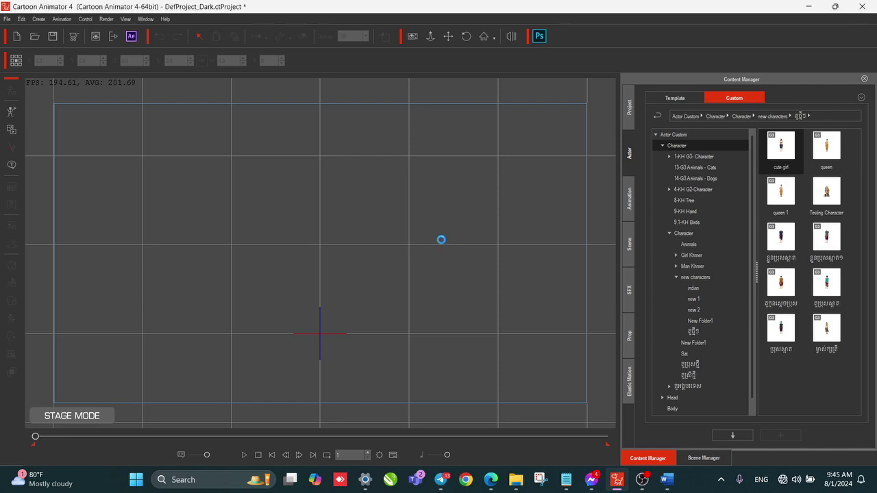
{"action": "left_click_drag", "start_coordinate": [401, 245], "coordinate": [332, 211]}
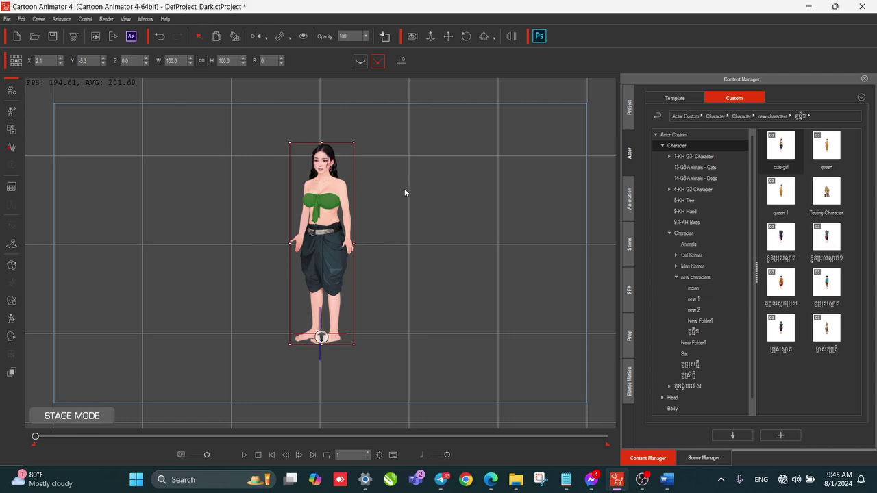
{"action": "left_click", "coordinate": [452, 188]}
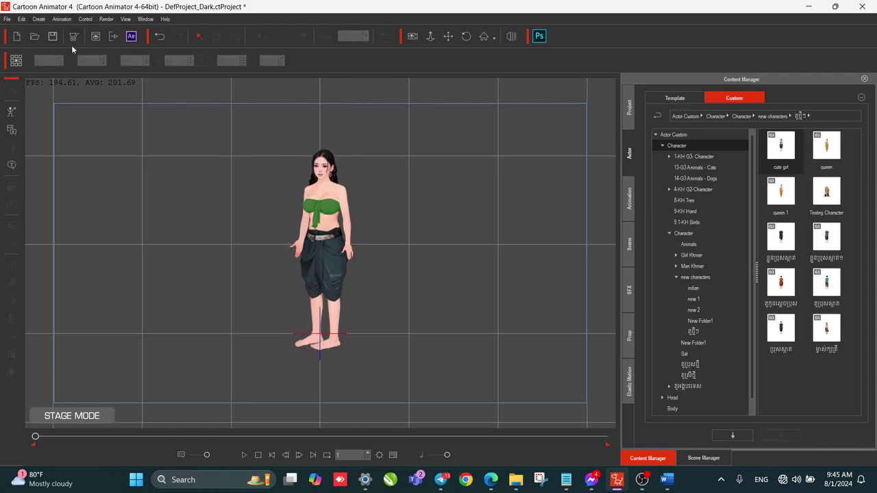
Step: Preview the current frame as an image, inspect the character at several zoom levels, and close the viewer
{"action": "left_click", "coordinate": [96, 37]}
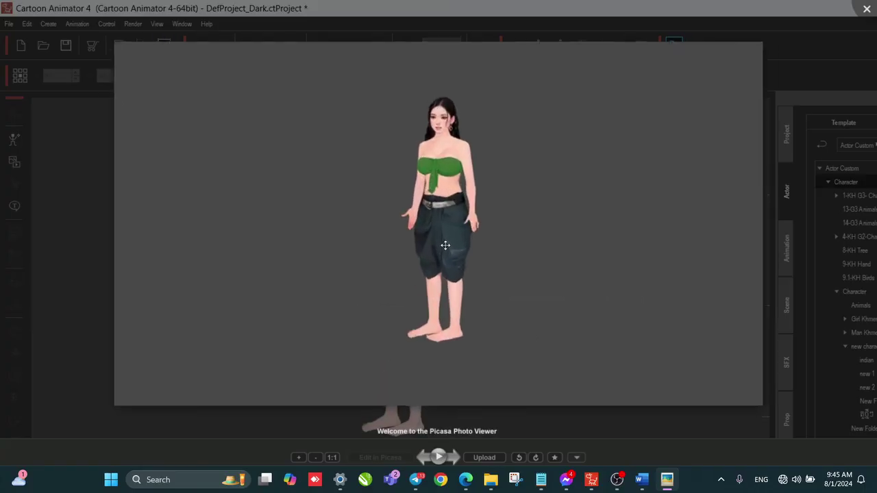
{"action": "scroll", "coordinate": [448, 246], "scroll_direction": "up", "scroll_amount": 3}
{"action": "scroll", "coordinate": [459, 215], "scroll_direction": "down", "scroll_amount": 2}
{"action": "scroll", "coordinate": [486, 196], "scroll_direction": "up", "scroll_amount": 3}
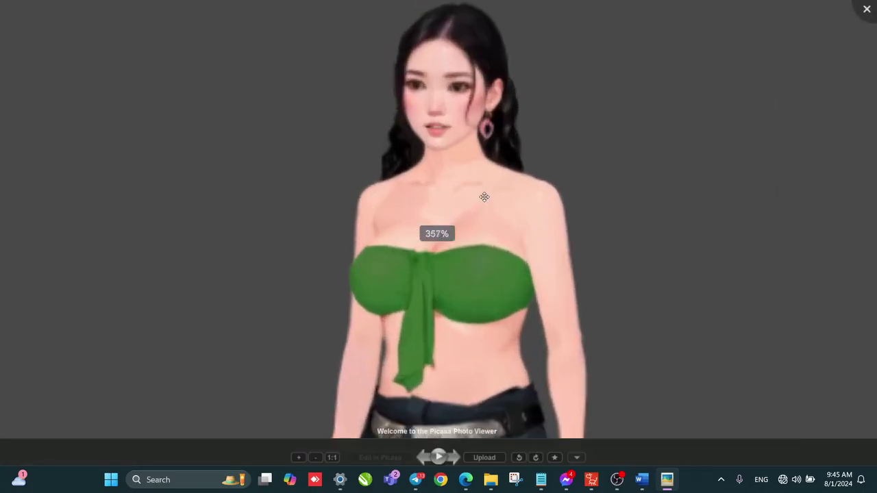
{"action": "scroll", "coordinate": [486, 199], "scroll_direction": "down", "scroll_amount": 5}
{"action": "scroll", "coordinate": [508, 274], "scroll_direction": "up", "scroll_amount": 1}
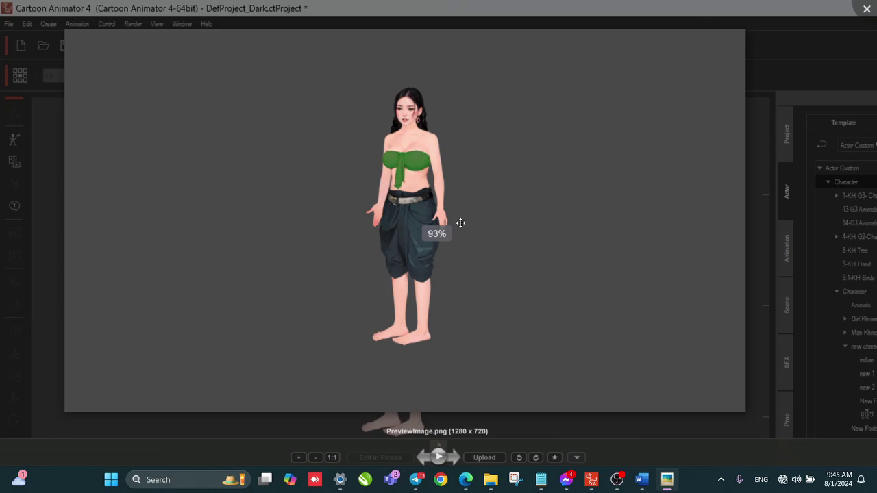
{"action": "left_click", "coordinate": [867, 9]}
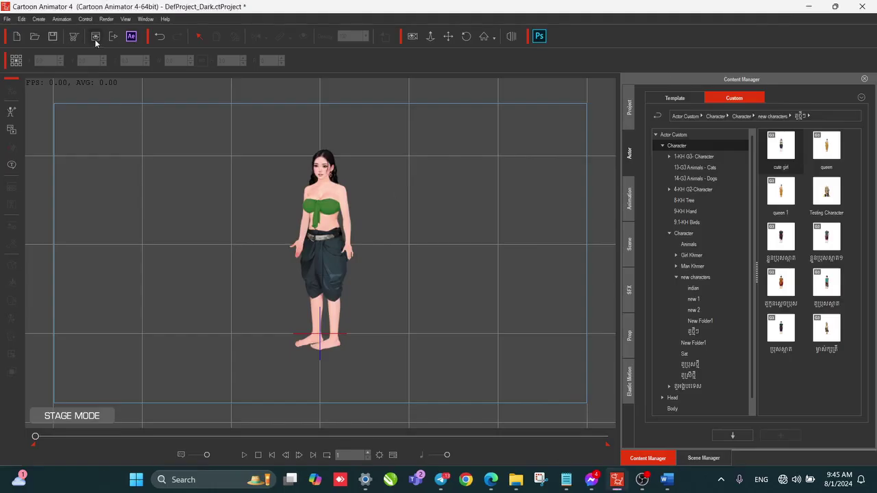
Step: Preview the current frame as an image a second time, and look at the Render Settings before closing them
{"action": "left_click", "coordinate": [95, 37]}
{"action": "scroll", "coordinate": [496, 300], "scroll_direction": "up", "scroll_amount": 3}
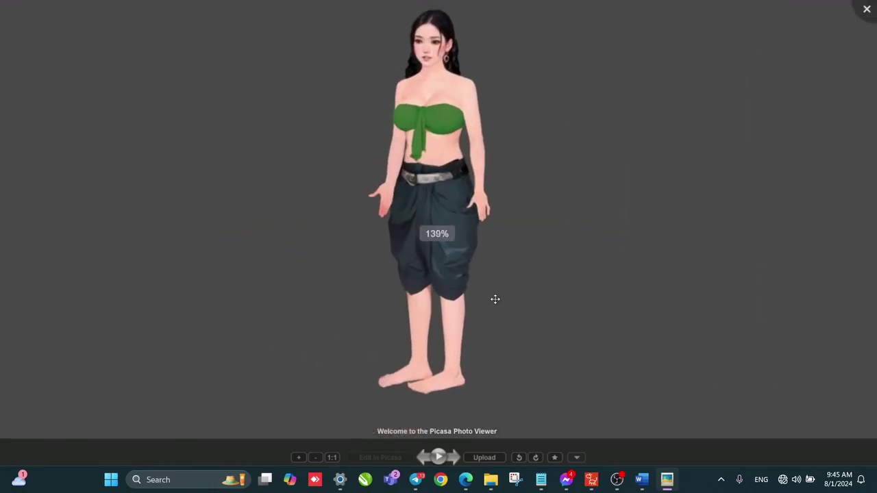
{"action": "scroll", "coordinate": [495, 300], "scroll_direction": "down", "scroll_amount": 3}
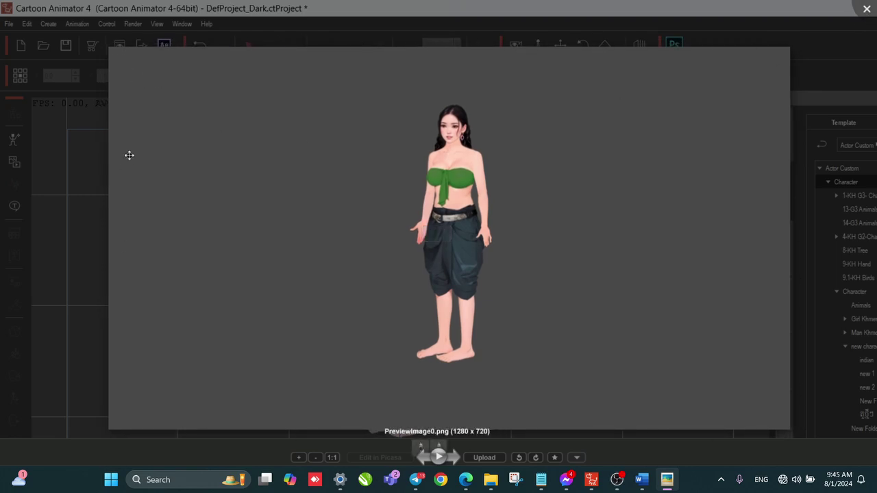
{"action": "left_click", "coordinate": [867, 9]}
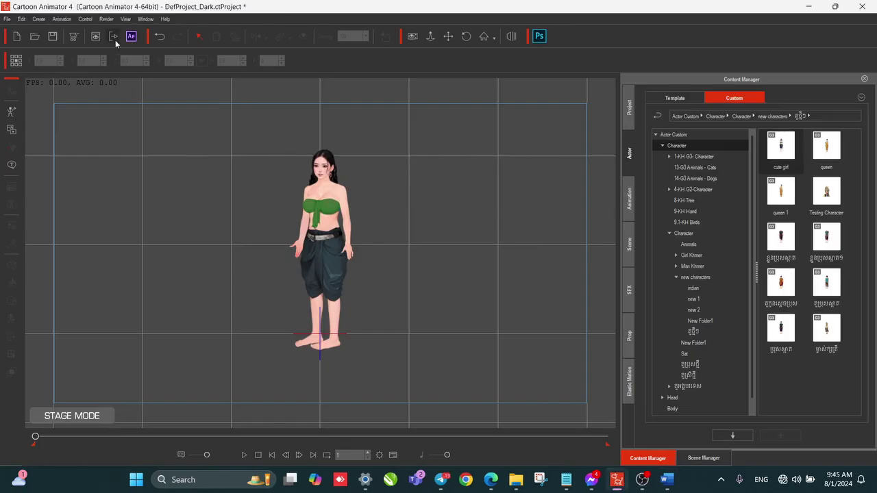
{"action": "left_click", "coordinate": [113, 37]}
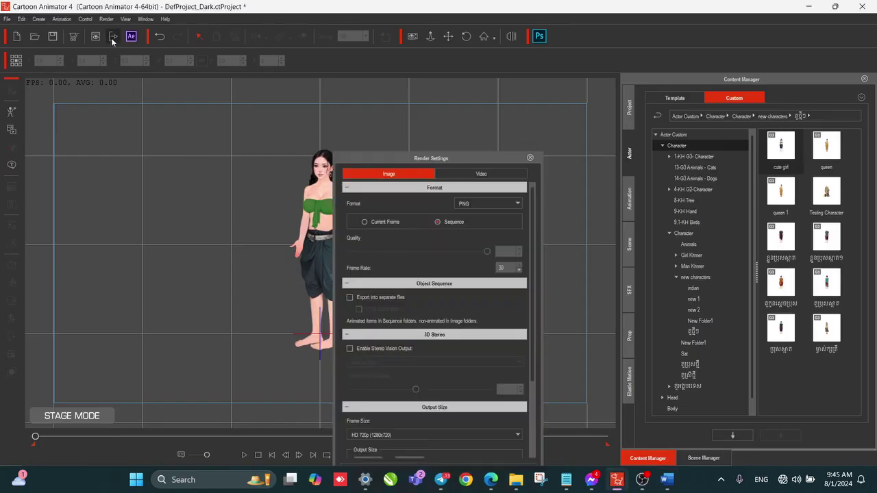
{"action": "left_click", "coordinate": [529, 158]}
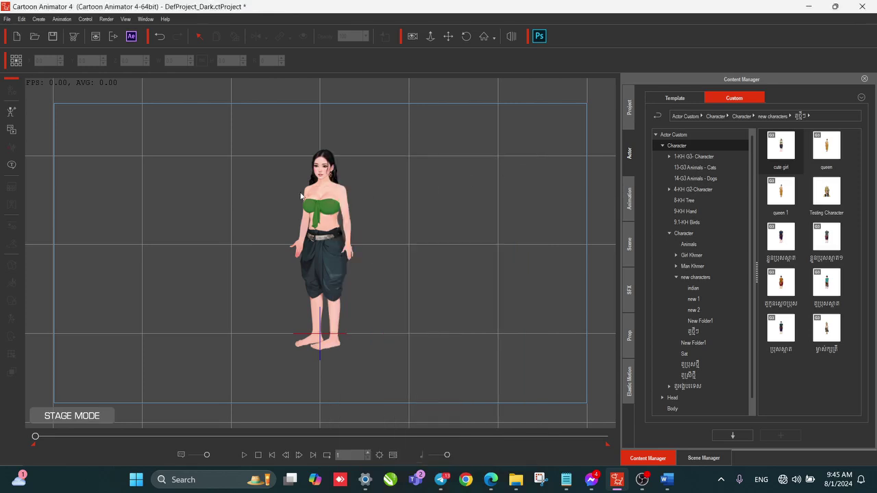
Step: Delete the cute girl character from the stage
{"action": "left_click", "coordinate": [324, 197]}
{"action": "right_click", "coordinate": [324, 197]}
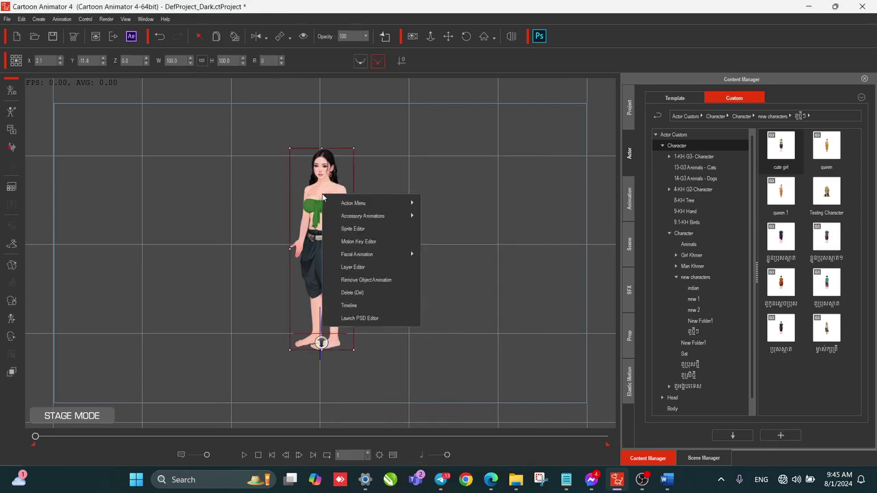
{"action": "left_click", "coordinate": [352, 292]}
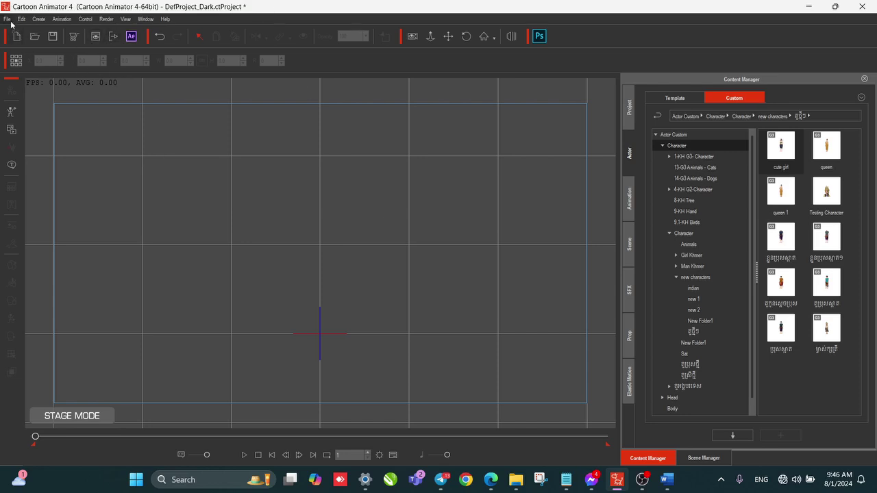
Step: Open the most recent project without saving the current one
{"action": "left_click", "coordinate": [7, 19]}
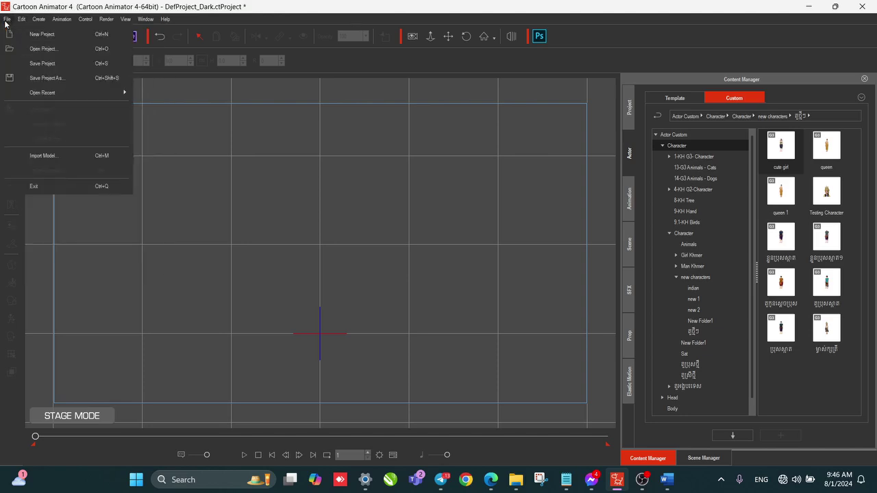
{"action": "mouse_move", "coordinate": [73, 92]}
{"action": "left_click", "coordinate": [203, 93]}
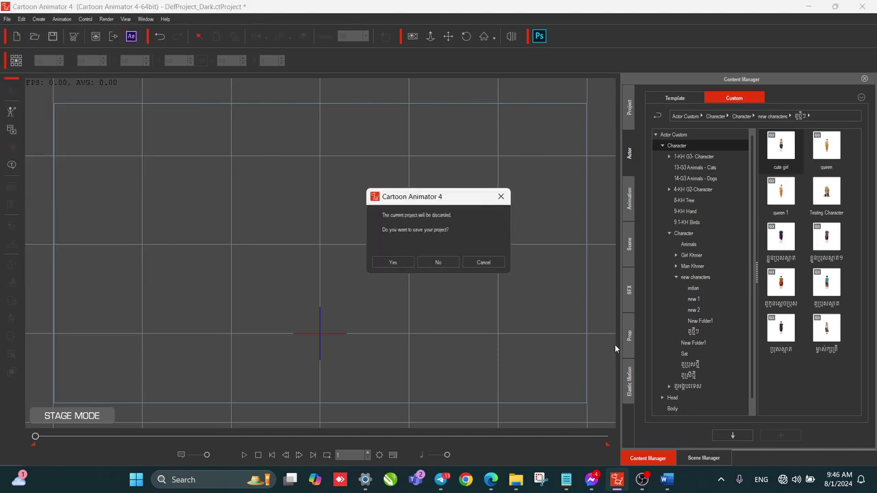
{"action": "left_click", "coordinate": [441, 263]}
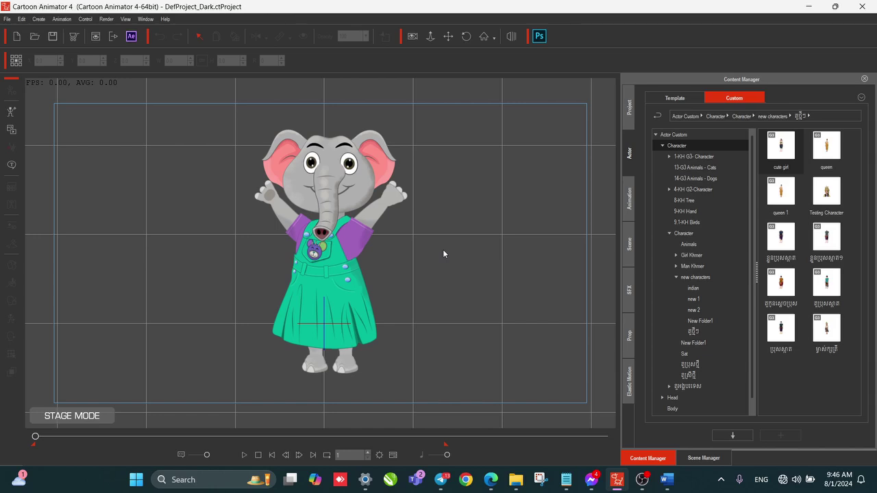
Step: Select and deselect the elephant character, and play its animation briefly before pausing it
{"action": "left_click", "coordinate": [350, 223]}
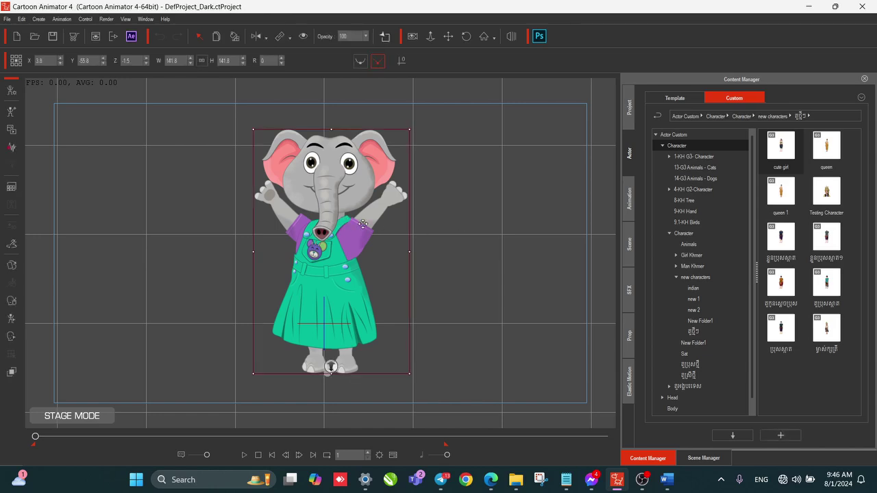
{"action": "left_click", "coordinate": [470, 232]}
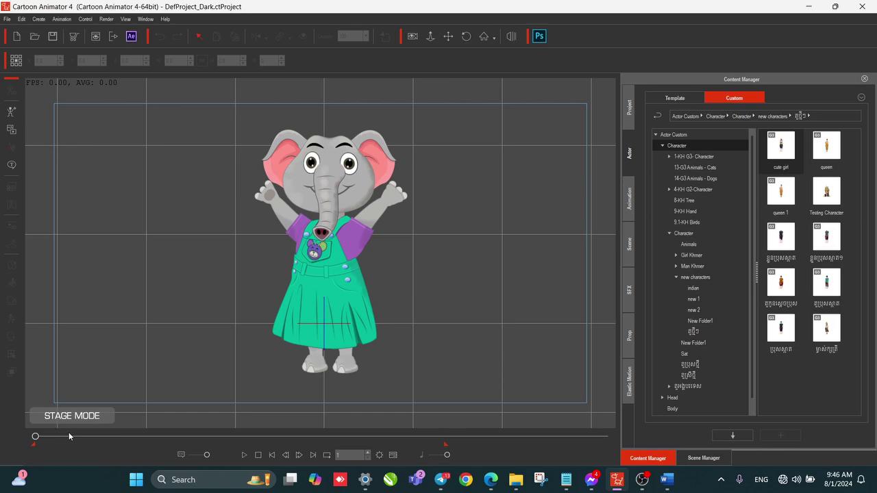
{"action": "left_click", "coordinate": [243, 455]}
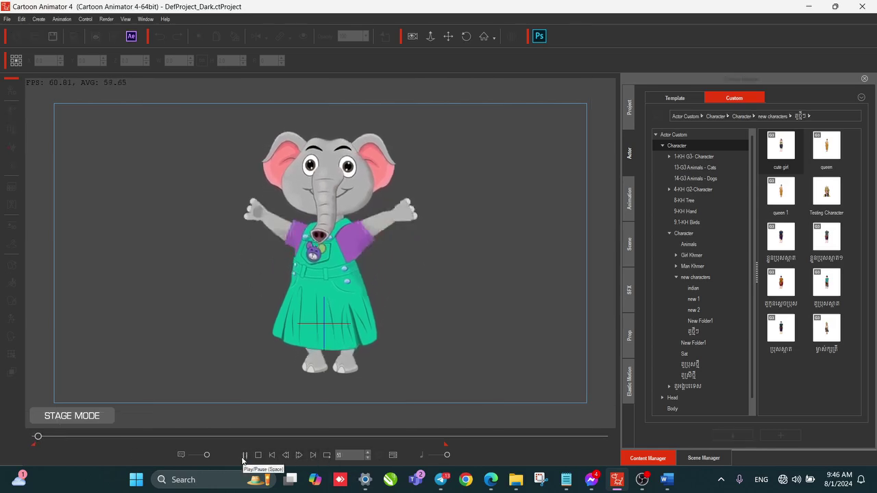
{"action": "left_click", "coordinate": [244, 455]}
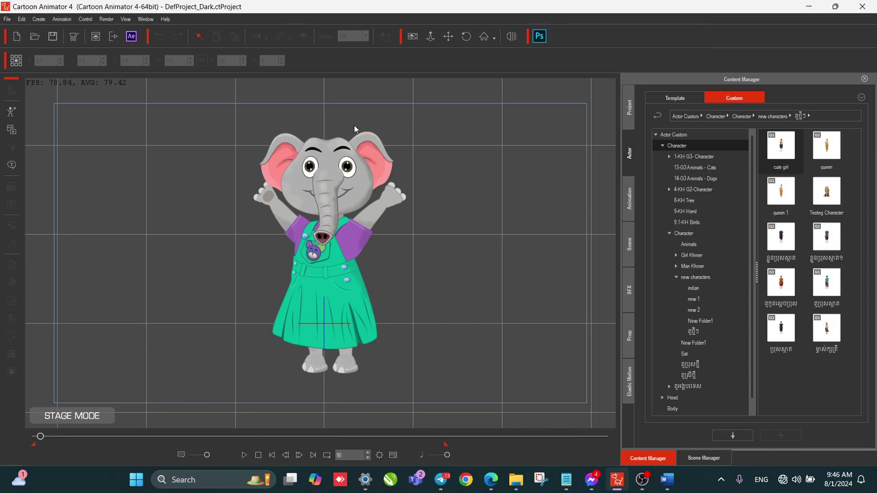
Step: Open the Render Settings and compare the Video export options with the Image export options
{"action": "left_click", "coordinate": [114, 35]}
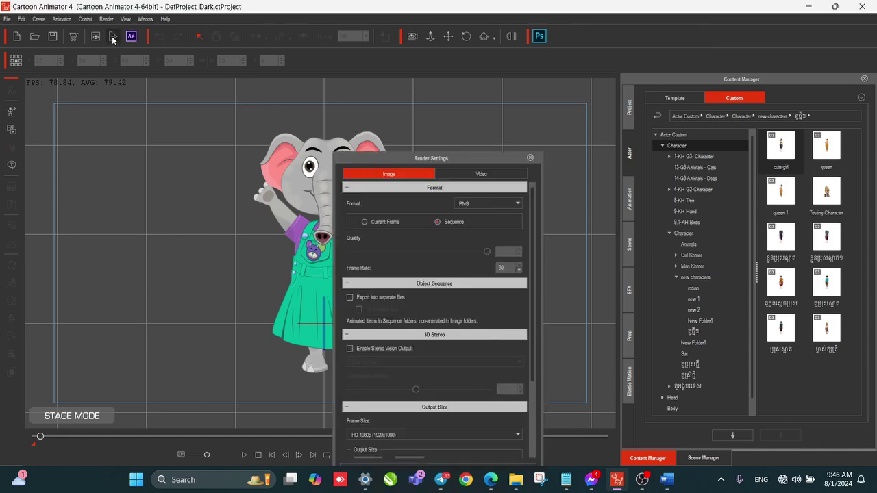
{"action": "left_click_drag", "start_coordinate": [393, 166], "coordinate": [322, 55]}
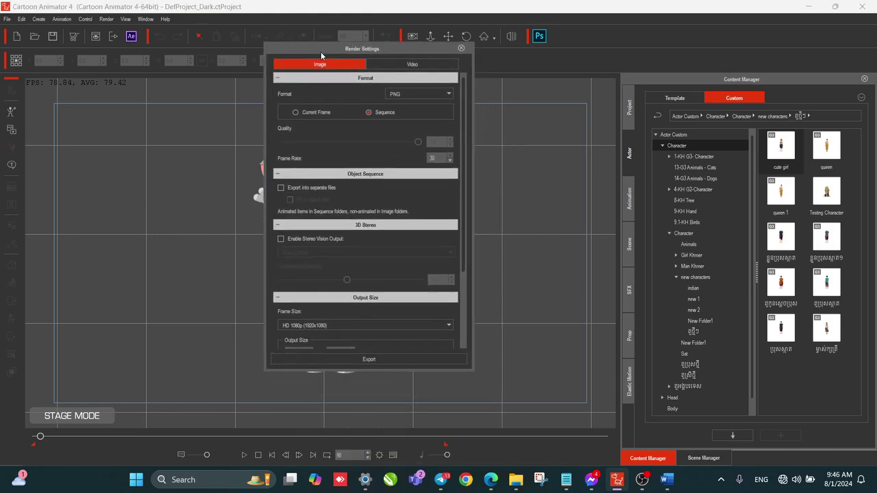
{"action": "left_click", "coordinate": [411, 66]}
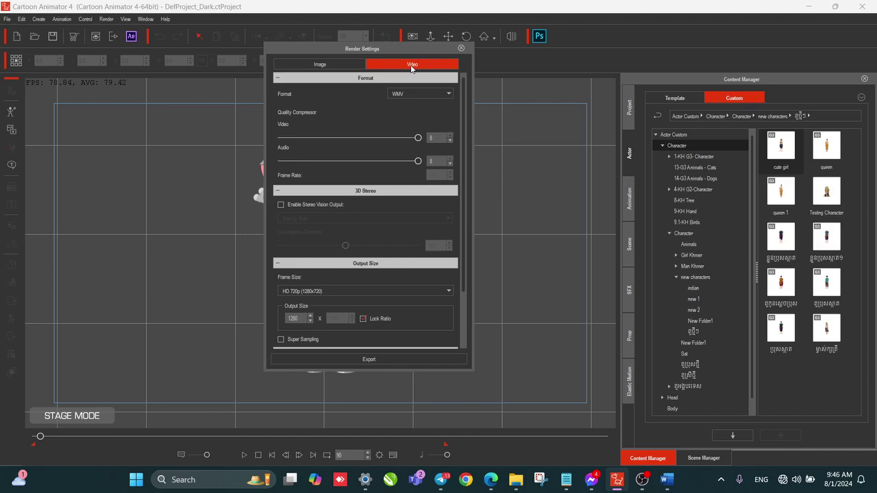
{"action": "left_click", "coordinate": [326, 66]}
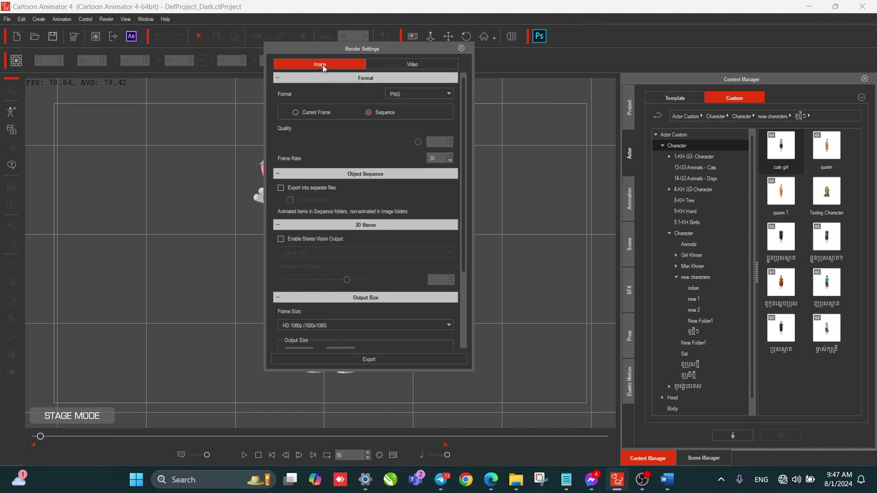
Step: Examine the available Image export formats and compare them with the Video export options in Render Settings
{"action": "left_click", "coordinate": [393, 96]}
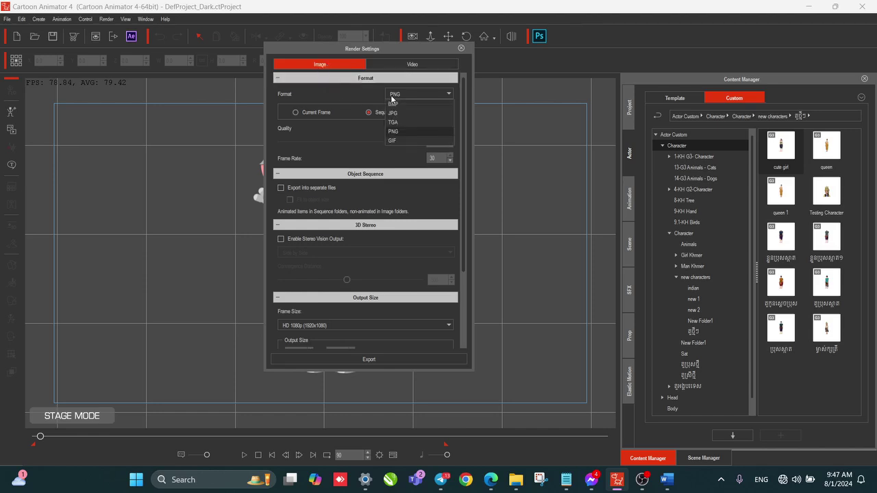
{"action": "left_click", "coordinate": [325, 100]}
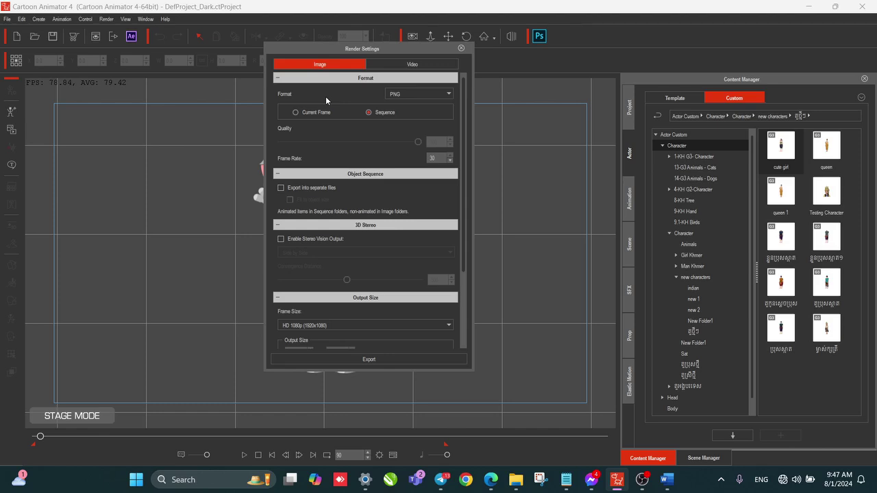
{"action": "left_click", "coordinate": [410, 64]}
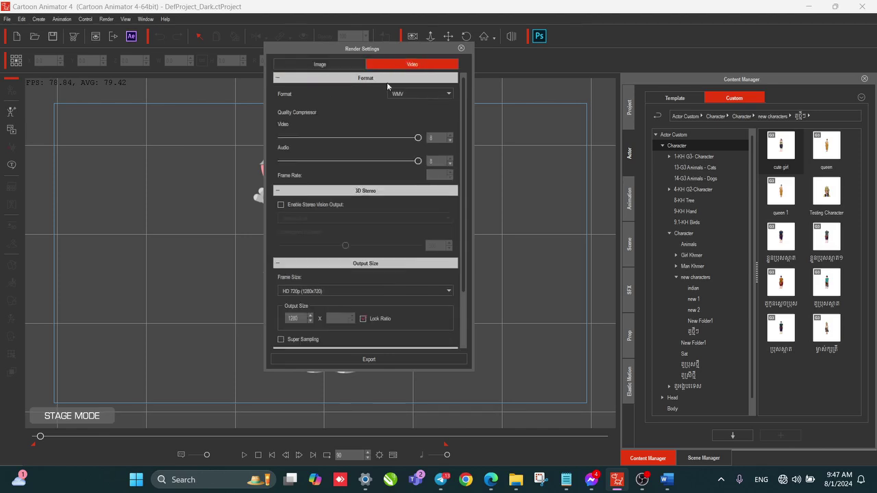
{"action": "left_click", "coordinate": [330, 63]}
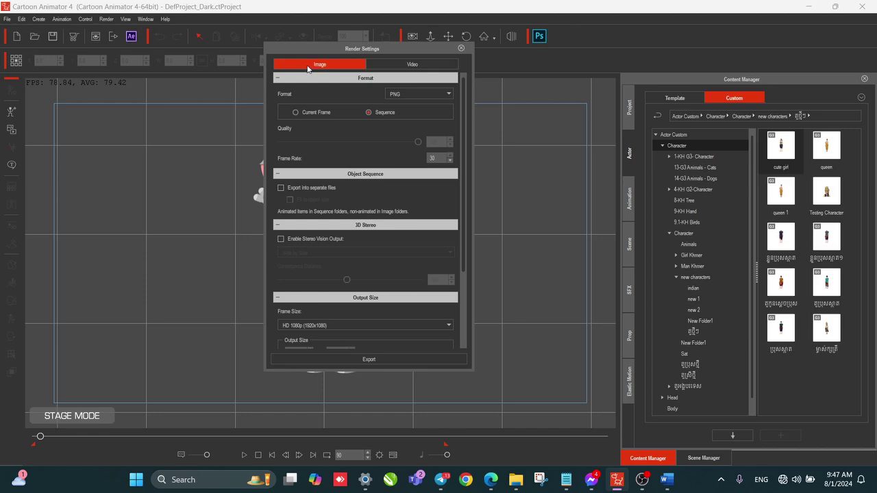
{"action": "left_click", "coordinate": [405, 96]}
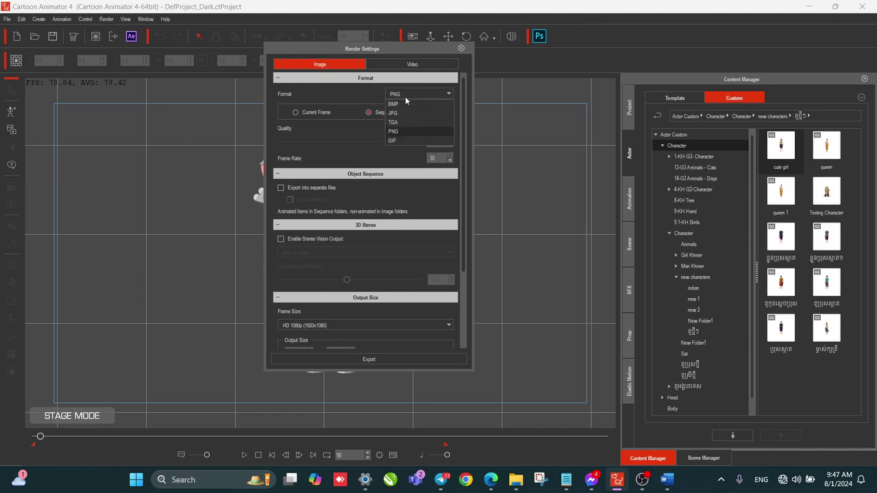
{"action": "left_click", "coordinate": [357, 114]}
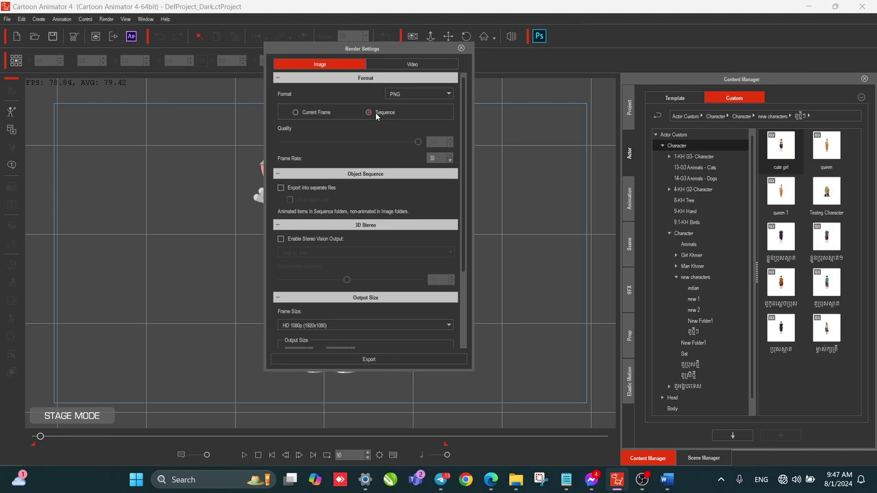
Step: Try the Current Frame option for the PNG image export, set it back to Sequence, and check the output size
{"action": "left_click", "coordinate": [296, 114]}
{"action": "left_click", "coordinate": [369, 113]}
{"action": "scroll", "coordinate": [346, 210], "scroll_direction": "down", "scroll_amount": 1}
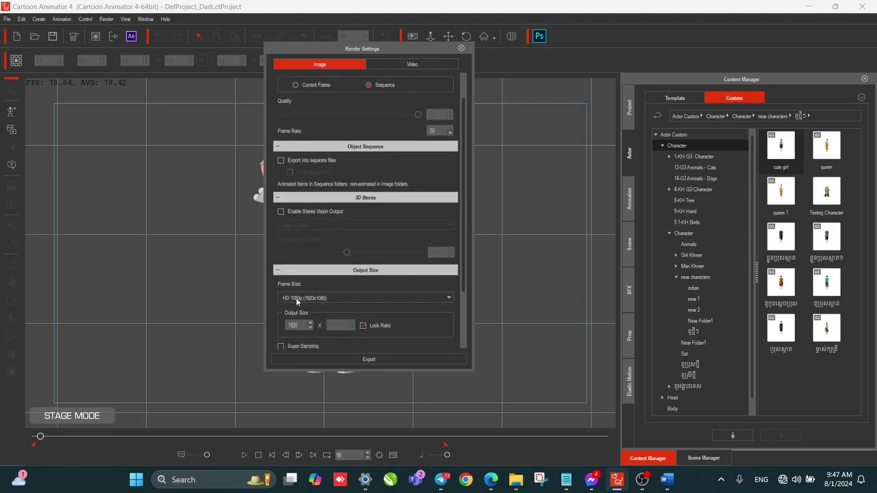
Step: Export the PNG sequence with the file name W into a new folder created inside folder 2
{"action": "left_click", "coordinate": [373, 358]}
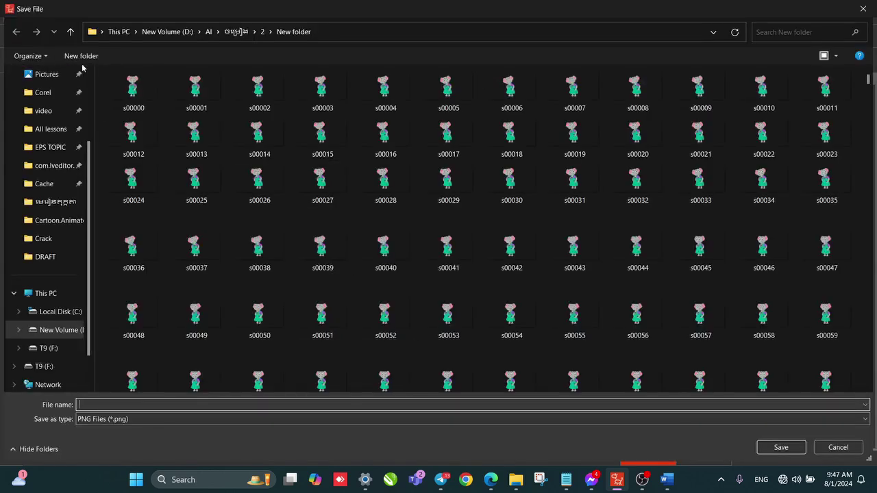
{"action": "left_click", "coordinate": [71, 32]}
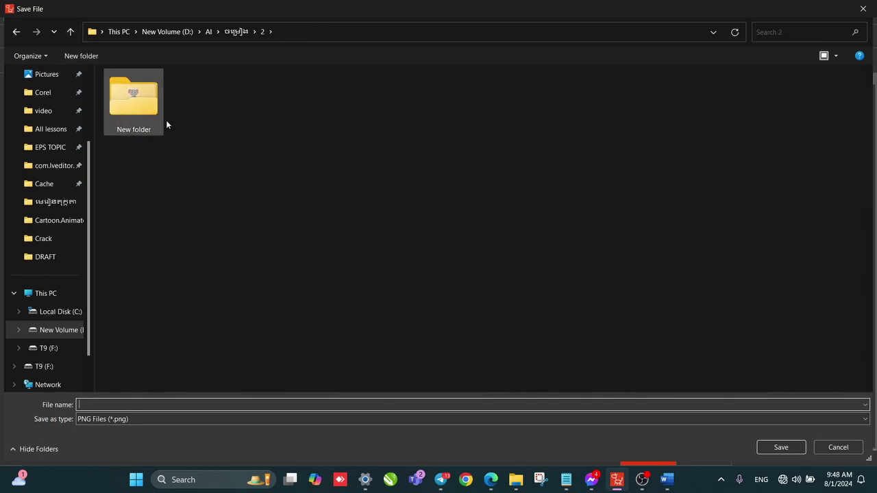
{"action": "left_click", "coordinate": [81, 55]}
{"action": "left_click", "coordinate": [233, 166]}
{"action": "double_click", "coordinate": [197, 104]}
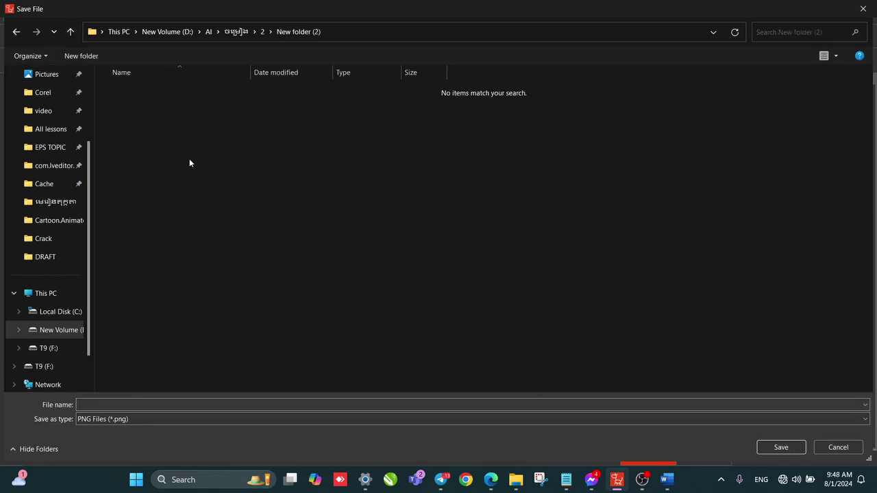
{"action": "left_click", "coordinate": [122, 410]}
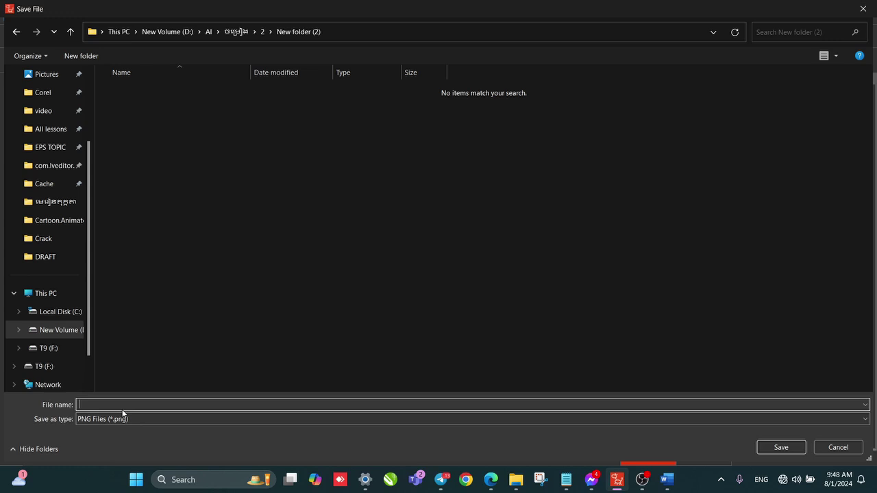
{"action": "type", "text": "1"}
{"action": "left_click", "coordinate": [781, 447]}
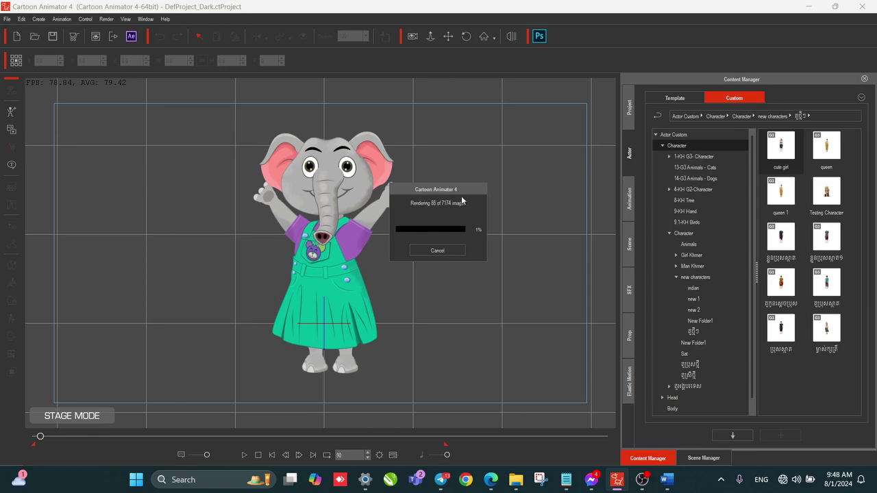
Step: Switch to the Reallusion File Explorer window and open the AI folder on New Volume (D:)
{"action": "mouse_move", "coordinate": [515, 480]}
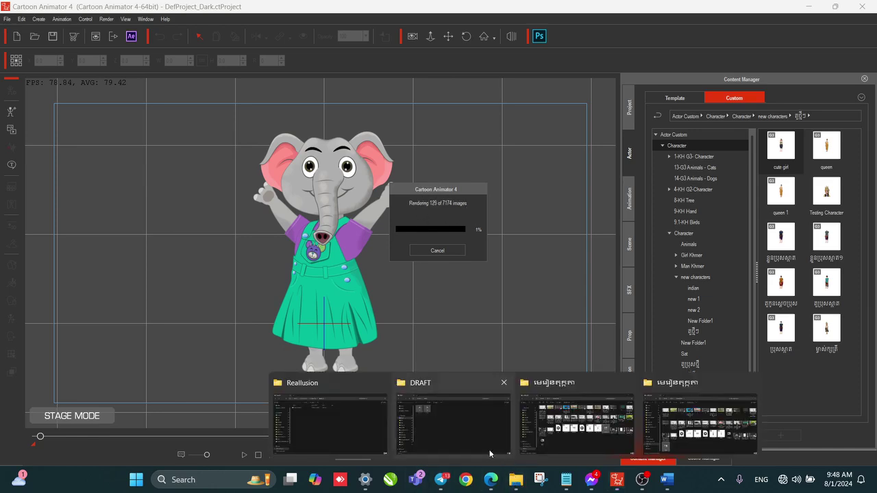
{"action": "left_click", "coordinate": [357, 428]}
{"action": "scroll", "coordinate": [79, 423], "scroll_direction": "down", "scroll_amount": 2}
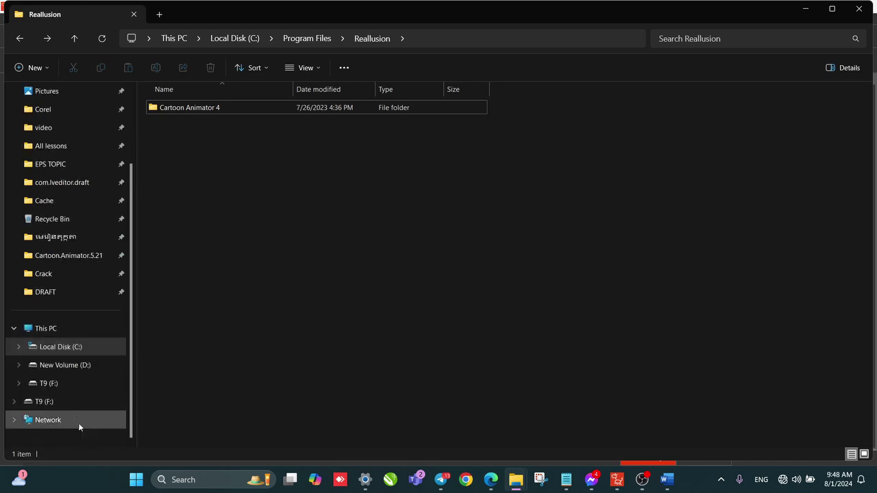
{"action": "left_click", "coordinate": [79, 365]}
{"action": "left_click", "coordinate": [321, 128]}
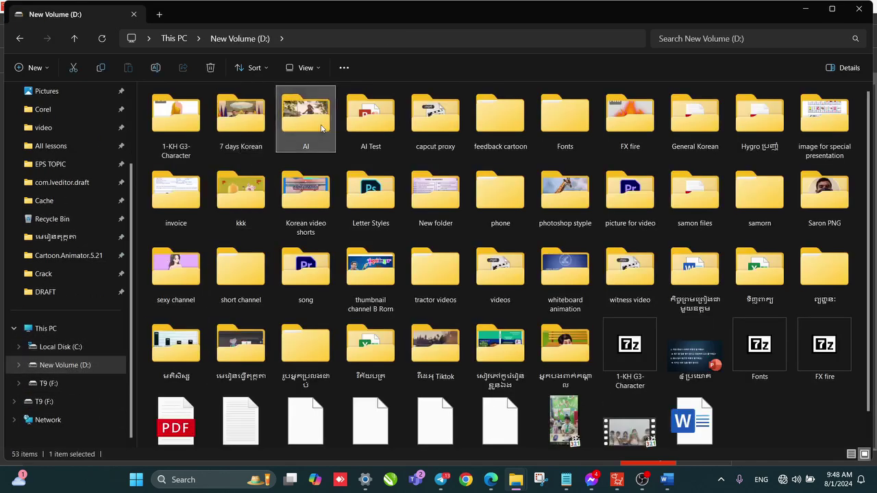
{"action": "double_click", "coordinate": [322, 127]}
{"action": "double_click", "coordinate": [240, 123]}
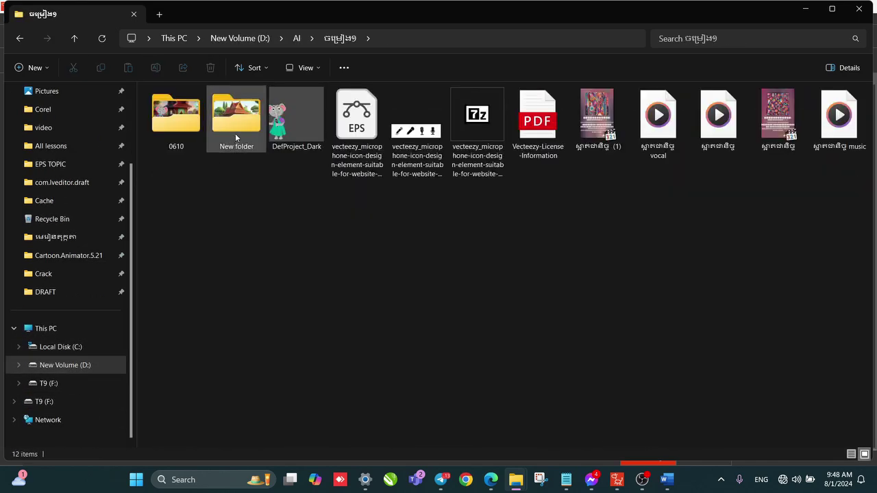
{"action": "double_click", "coordinate": [176, 115]}
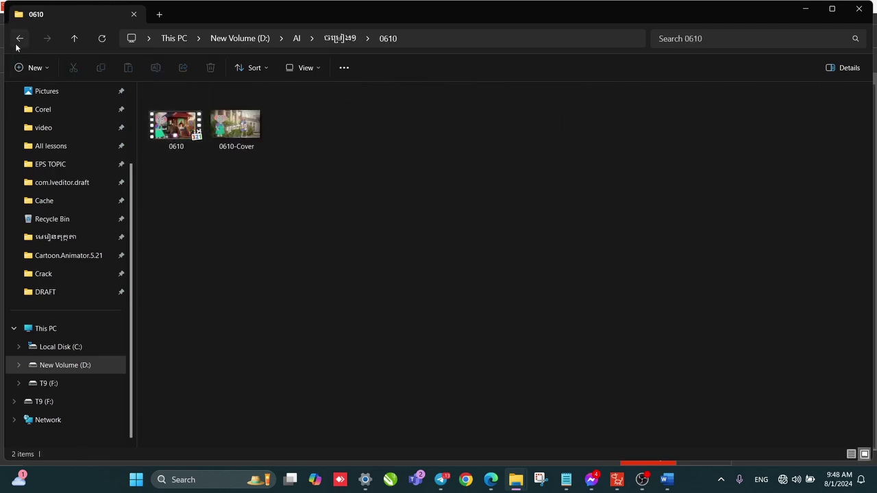
{"action": "left_click", "coordinate": [20, 39]}
{"action": "left_click", "coordinate": [20, 39]}
Step: Open the render output folder New folder (2) inside ចម្រៀង and its subfolder 2
{"action": "double_click", "coordinate": [175, 130]}
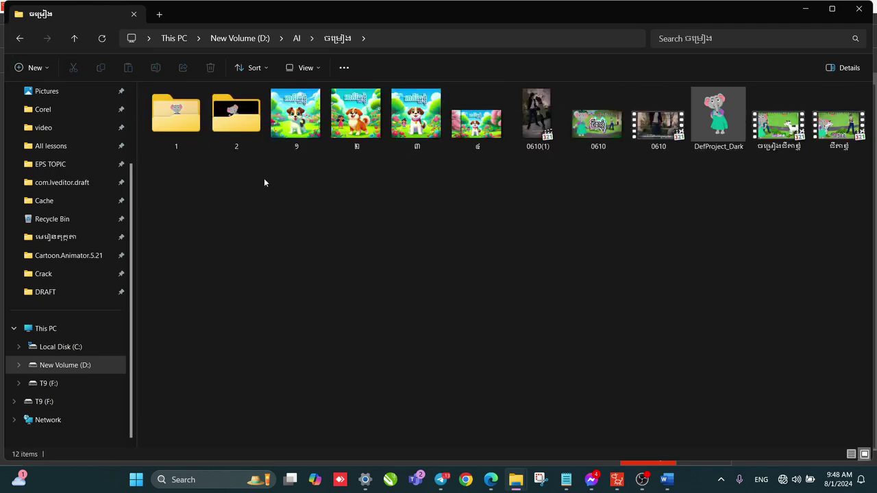
{"action": "double_click", "coordinate": [233, 138]}
{"action": "left_click", "coordinate": [240, 144]}
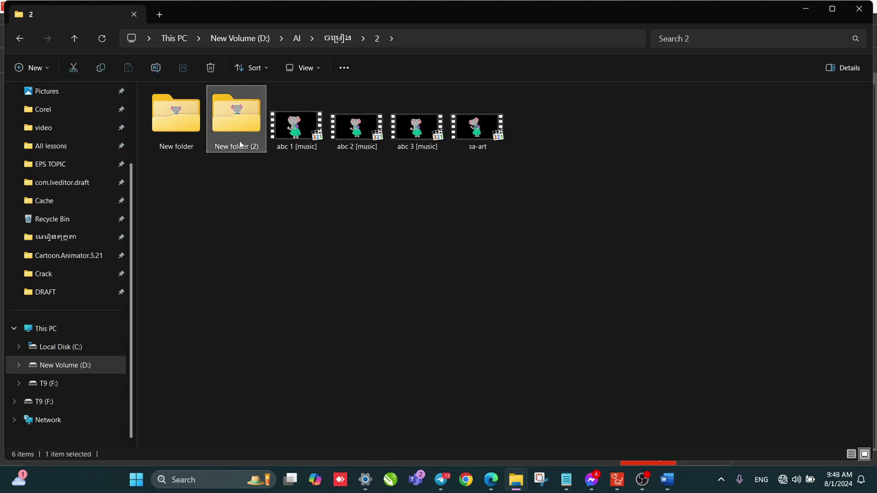
{"action": "double_click", "coordinate": [240, 144]}
Step: Examine the numbered PNG frames in the output folder from first to last while the sequence is rendering
{"action": "scroll", "coordinate": [661, 333], "scroll_direction": "down", "scroll_amount": 20}
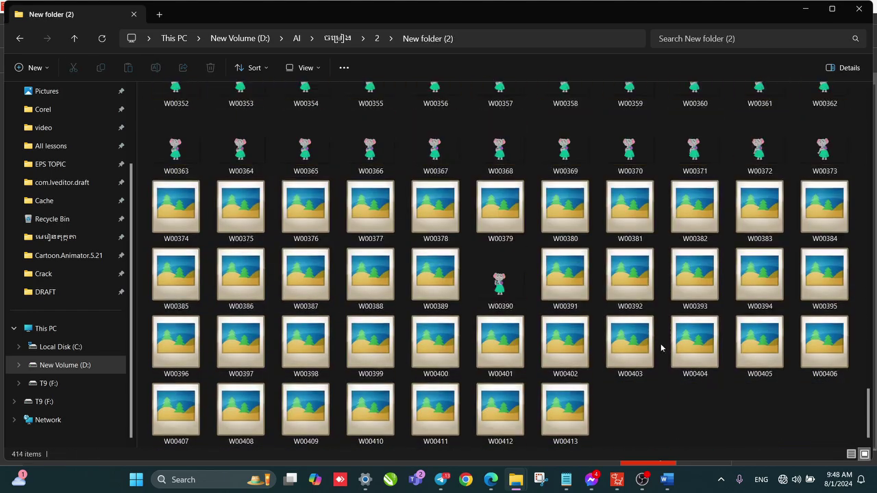
{"action": "left_click_drag", "start_coordinate": [871, 409], "coordinate": [870, 427]}
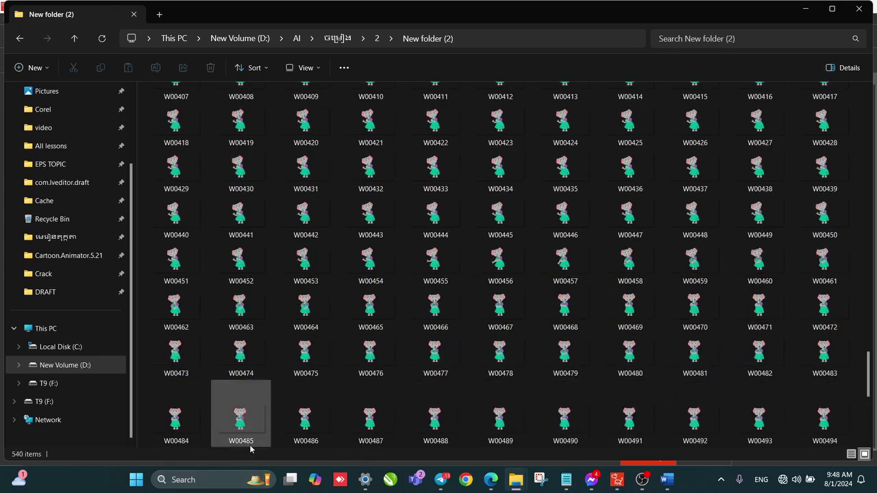
{"action": "scroll", "coordinate": [424, 432], "scroll_direction": "down", "scroll_amount": 5}
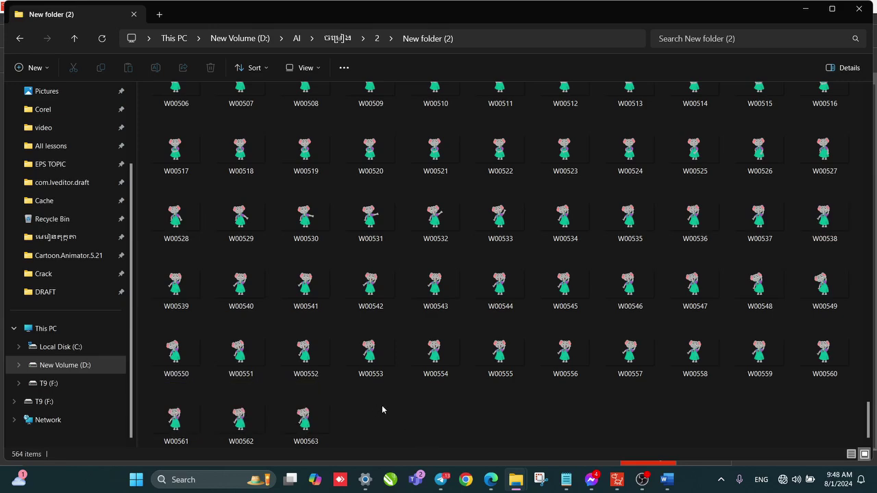
{"action": "scroll", "coordinate": [511, 405], "scroll_direction": "down", "scroll_amount": 3}
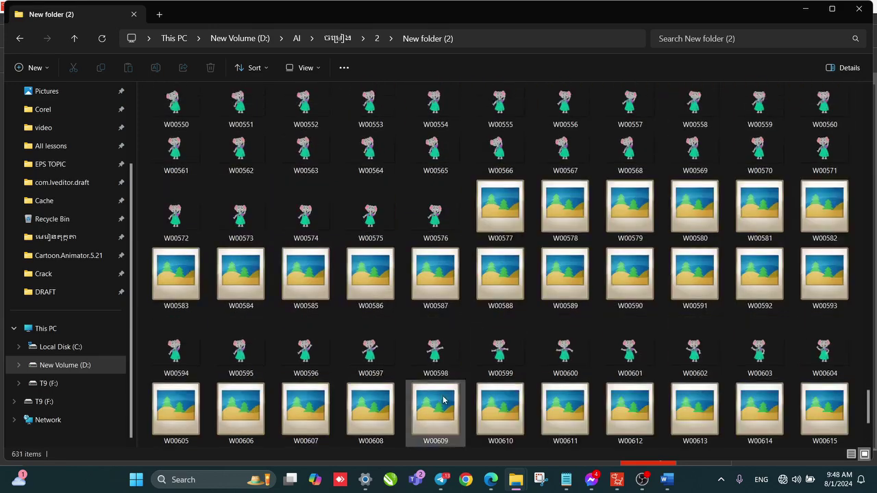
{"action": "scroll", "coordinate": [443, 400], "scroll_direction": "down", "scroll_amount": 2}
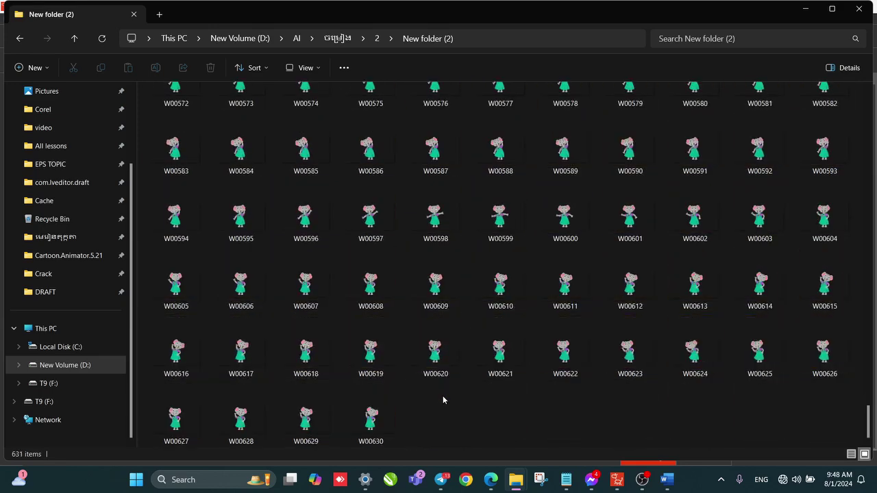
{"action": "scroll", "coordinate": [443, 401], "scroll_direction": "up", "scroll_amount": 15}
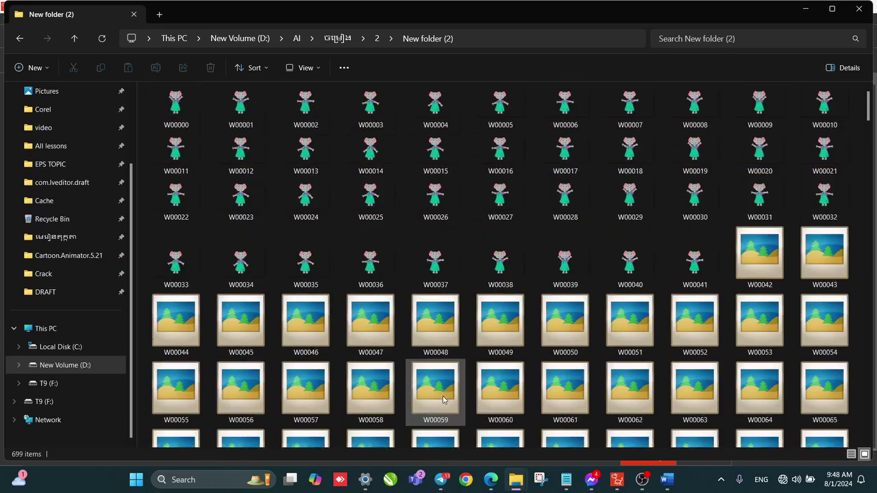
{"action": "left_click", "coordinate": [184, 128]}
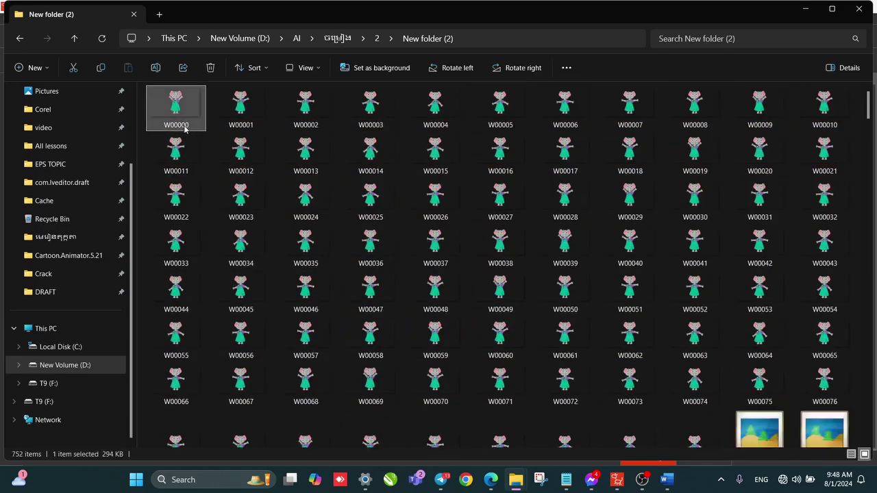
{"action": "scroll", "coordinate": [372, 274], "scroll_direction": "down", "scroll_amount": 18}
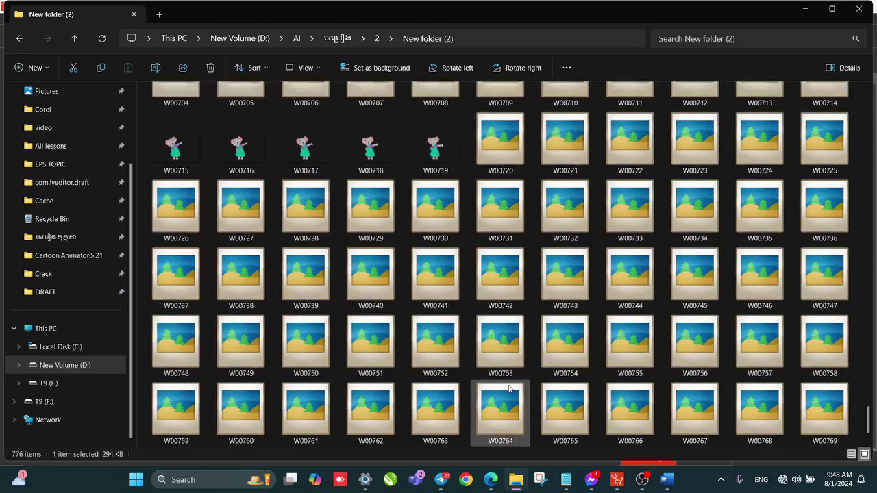
{"action": "left_click", "coordinate": [508, 389]}
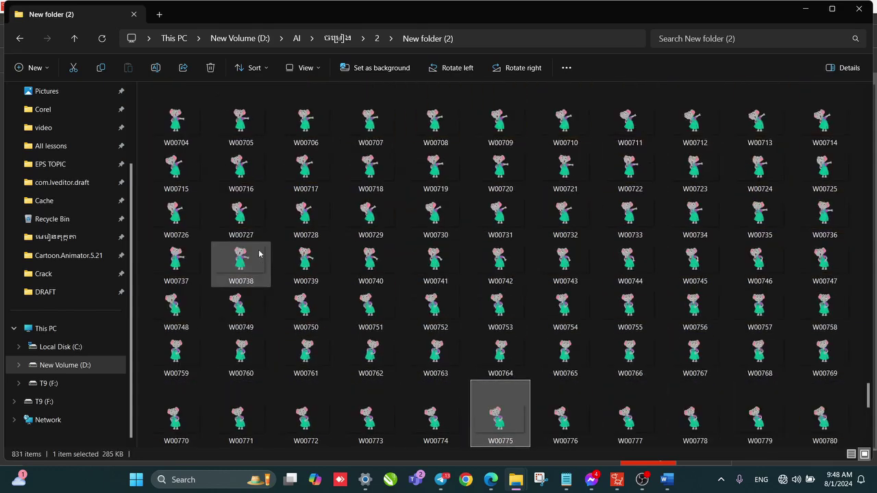
Step: Switch back to Cartoon Animator 4, cancel the running image export, and dismiss the output folder window after viewing it
{"action": "left_click", "coordinate": [617, 482]}
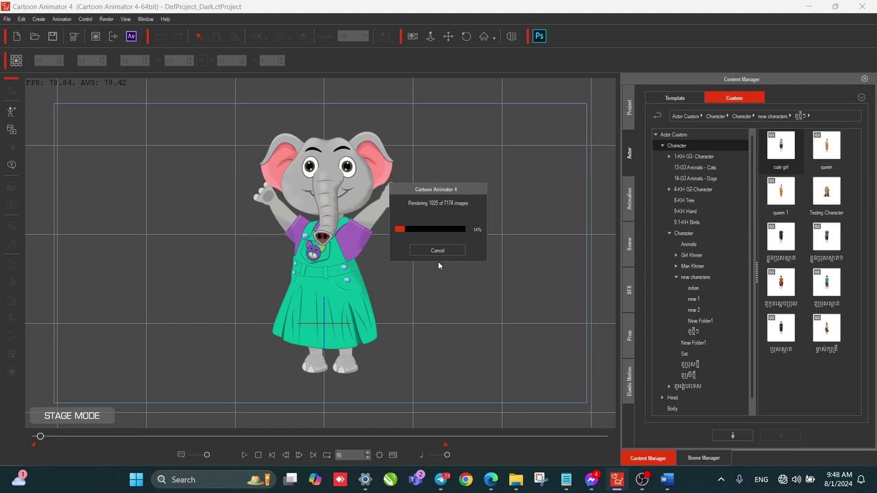
{"action": "left_click", "coordinate": [437, 252]}
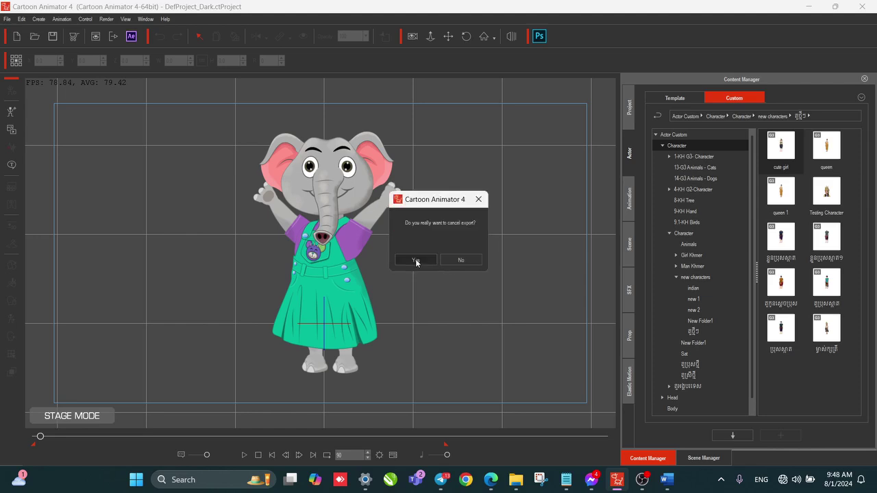
{"action": "left_click", "coordinate": [416, 261]}
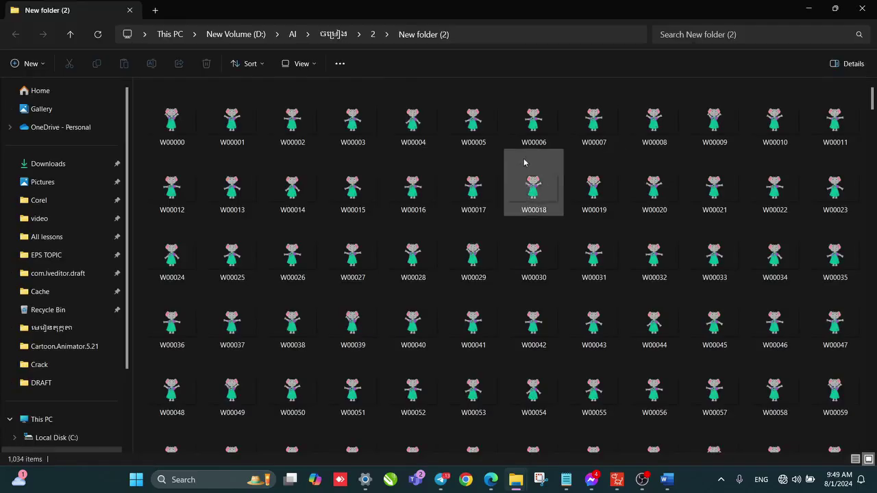
{"action": "left_click_drag", "start_coordinate": [873, 100], "coordinate": [818, 5]}
{"action": "left_click", "coordinate": [818, 5]}
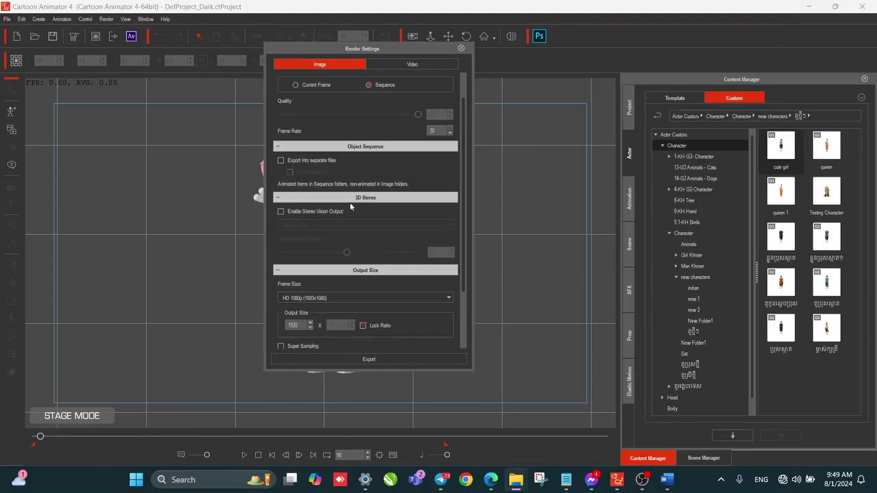
Step: Look through the Video export settings, from format and quality to output size and range
{"action": "left_click", "coordinate": [419, 66]}
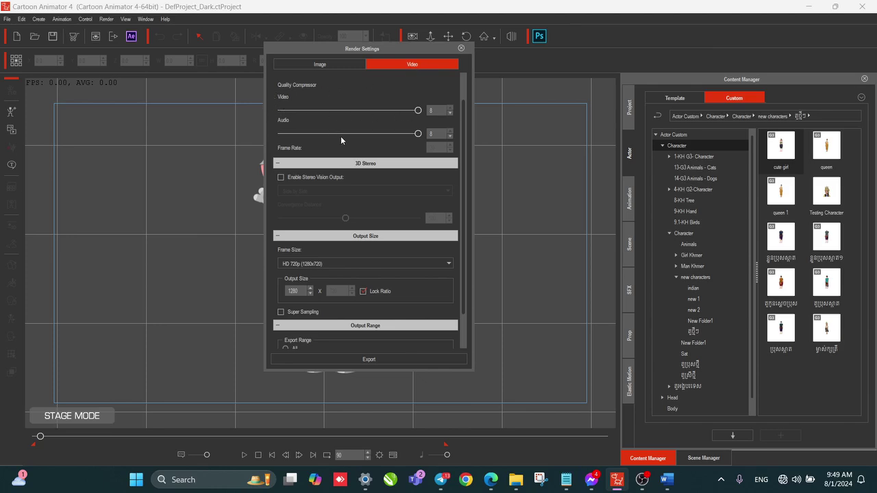
{"action": "scroll", "coordinate": [396, 220], "scroll_direction": "down", "scroll_amount": 1}
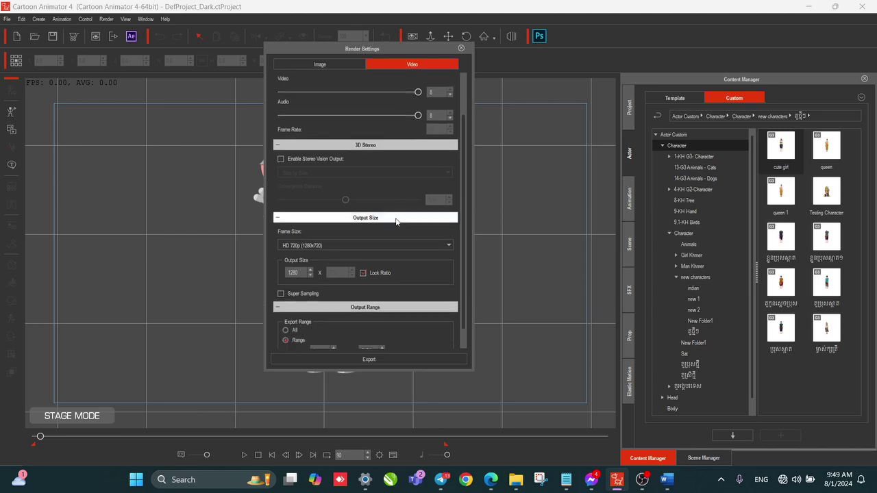
{"action": "scroll", "coordinate": [396, 220], "scroll_direction": "up", "scroll_amount": 2}
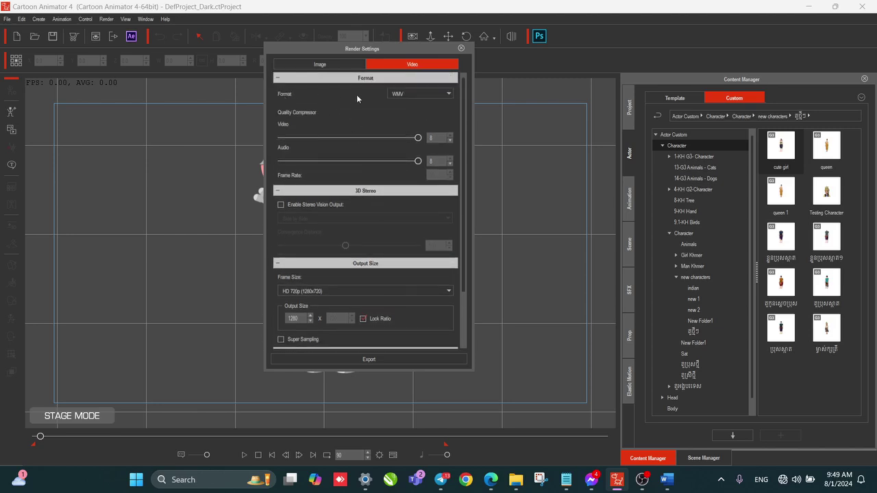
Step: Set the video export format to MP4 and close Render Settings
{"action": "left_click", "coordinate": [416, 94]}
{"action": "left_click", "coordinate": [438, 122]}
{"action": "left_click", "coordinate": [461, 48]}
Step: Shorten the project's timeline range by moving its end marker back close to the start of the timeline
{"action": "left_click_drag", "start_coordinate": [447, 446], "coordinate": [147, 447]}
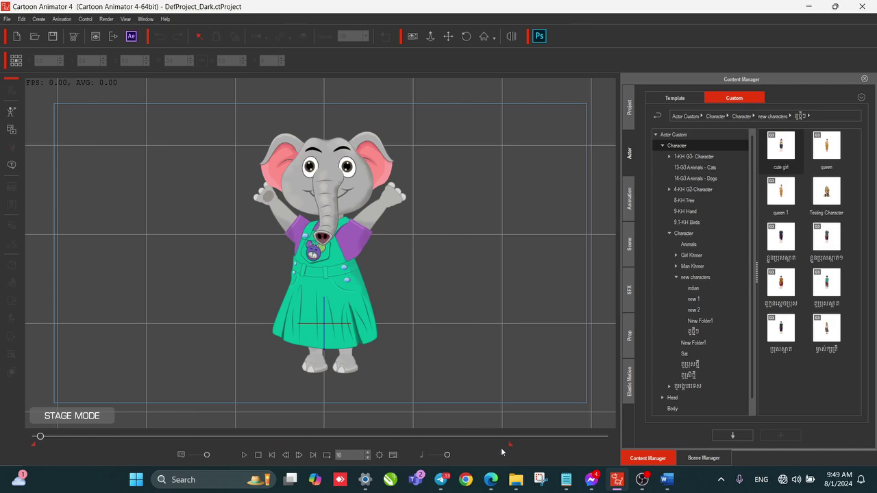
{"action": "left_click_drag", "start_coordinate": [76, 443], "coordinate": [280, 445]}
{"action": "left_click", "coordinate": [114, 447]}
Step: Reopen Render Settings and set the video frame size to HD 1080p (1920x1080)
{"action": "left_click", "coordinate": [114, 39]}
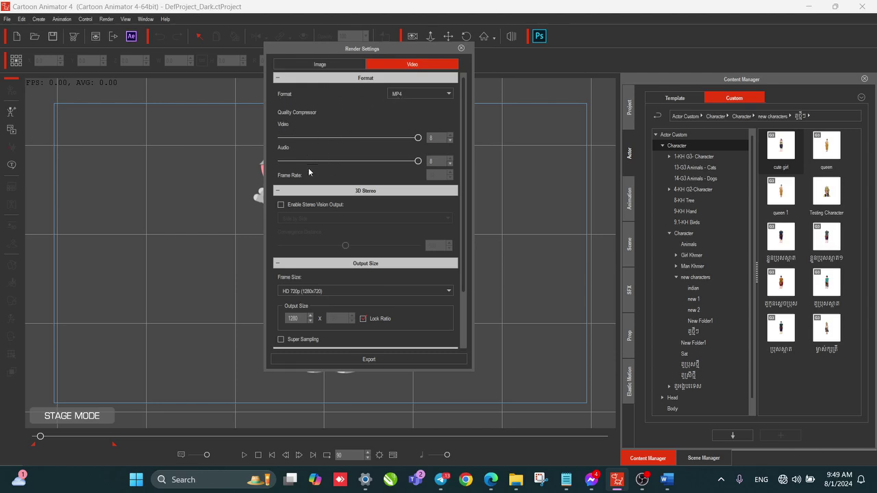
{"action": "scroll", "coordinate": [329, 287], "scroll_direction": "down", "scroll_amount": 1}
{"action": "left_click", "coordinate": [283, 274]}
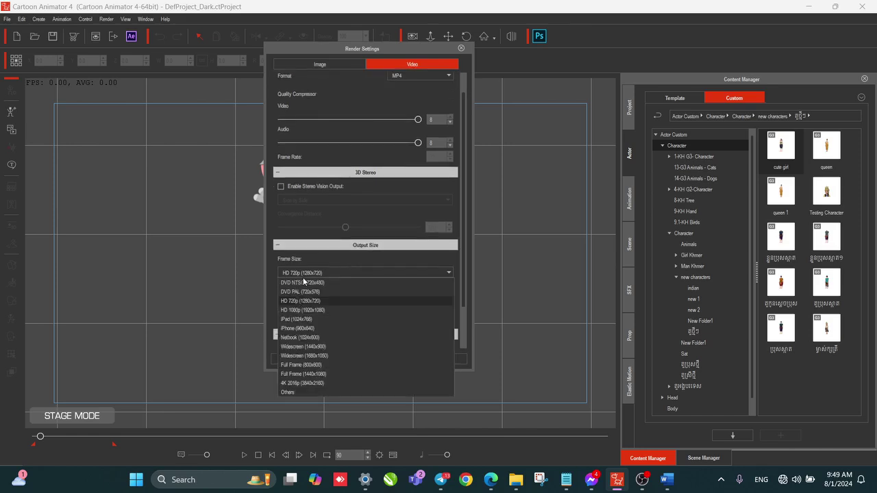
{"action": "left_click", "coordinate": [308, 312]}
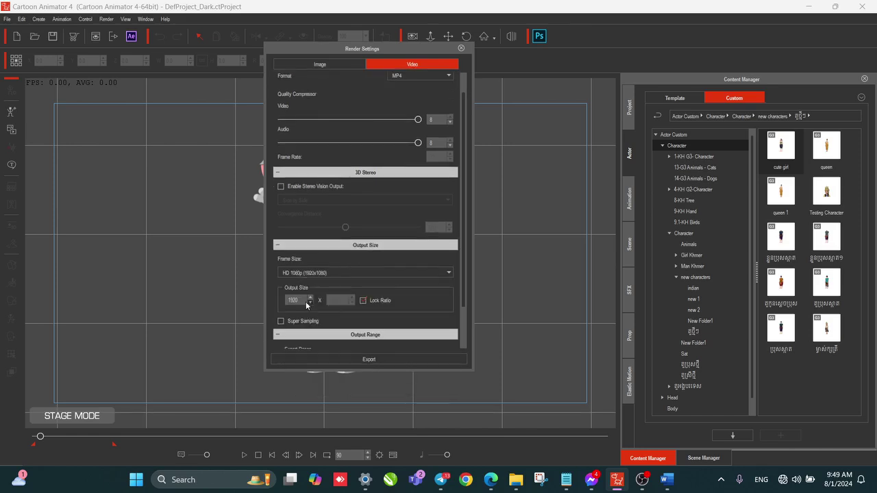
Step: Export the MP4 video as ASDFSDFSADF into the ចម្រៀង folder inside AI on drive D
{"action": "left_click", "coordinate": [362, 360]}
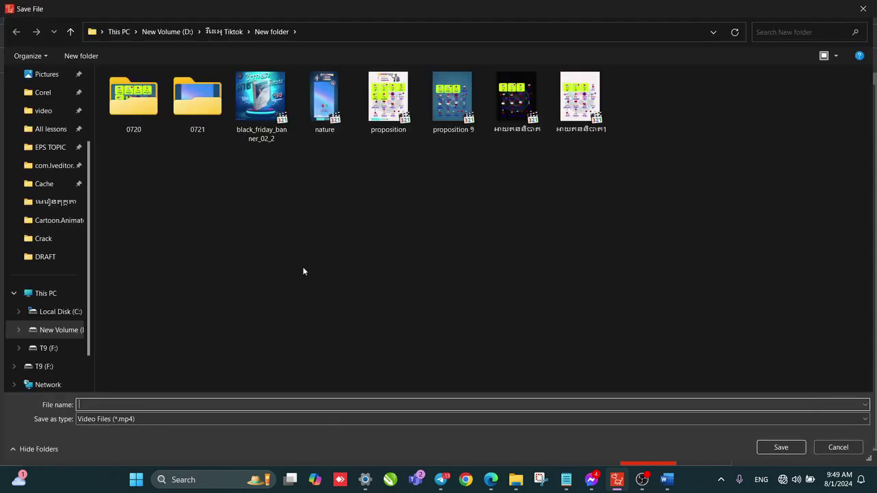
{"action": "left_click", "coordinate": [69, 331]}
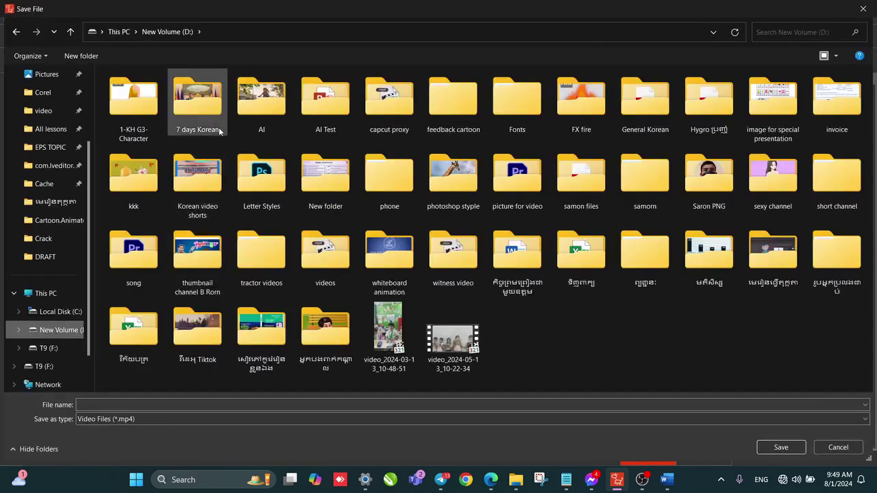
{"action": "double_click", "coordinate": [261, 103]}
{"action": "double_click", "coordinate": [127, 104]}
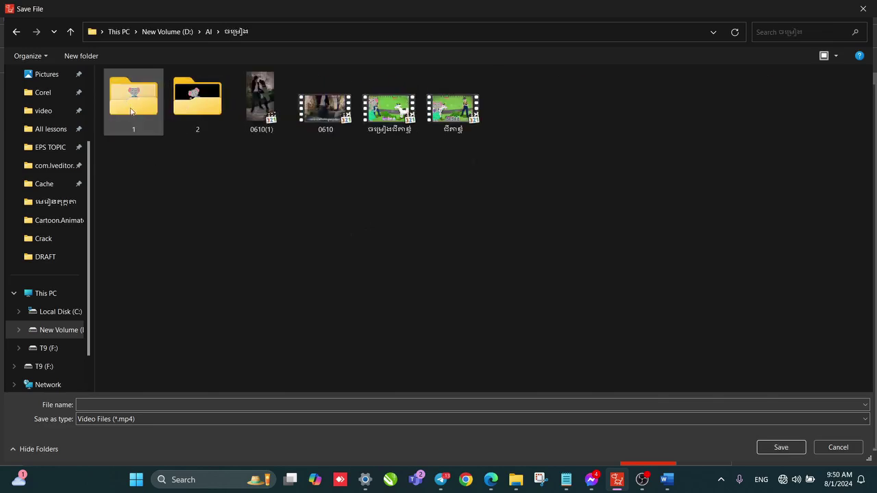
{"action": "left_click", "coordinate": [257, 404]}
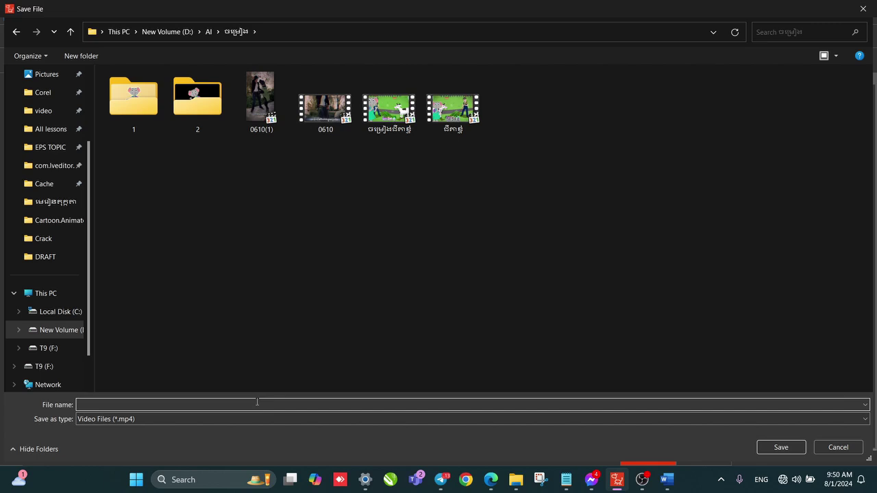
{"action": "type", "text": "ASDFSDFSADF"}
{"action": "left_click", "coordinate": [781, 448]}
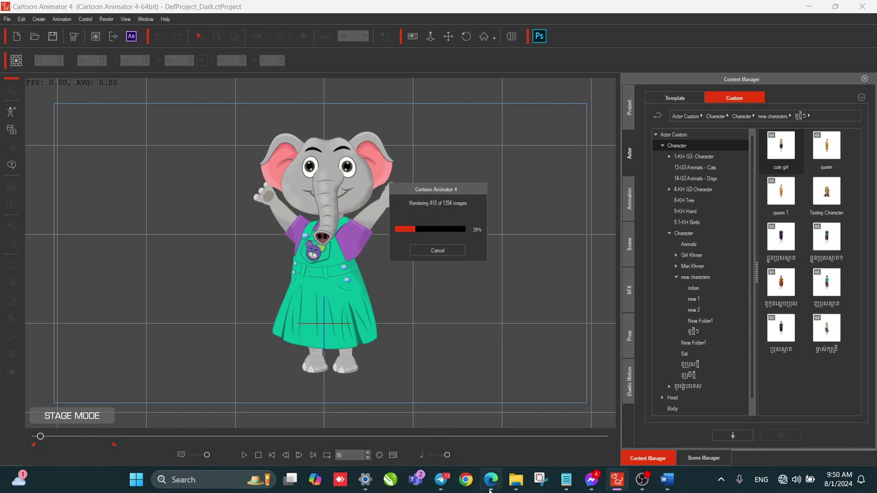
Step: Locate the ASDFSDFSADF video file in the ចម្រៀង output folder while it is still rendering
{"action": "mouse_move", "coordinate": [508, 484]}
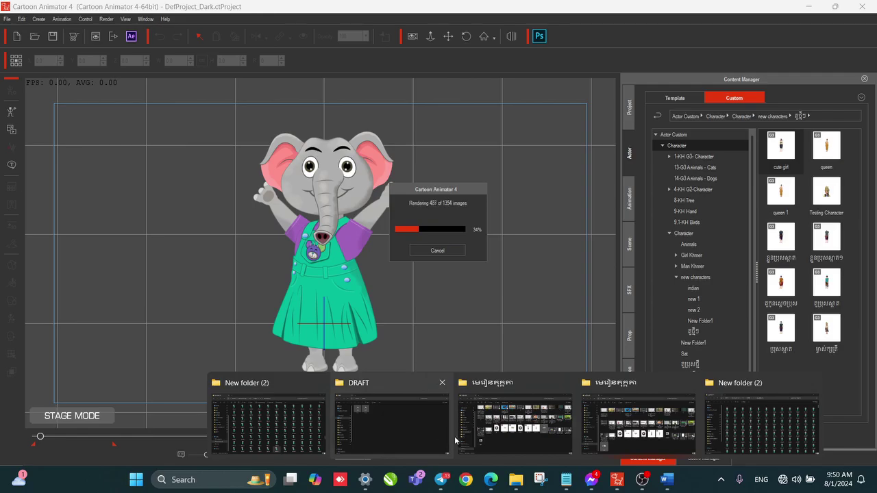
{"action": "left_click", "coordinate": [739, 429]}
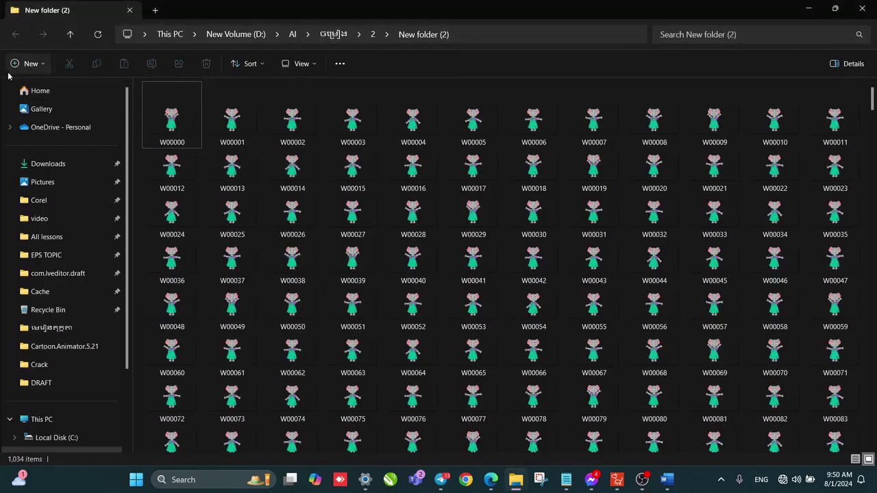
{"action": "left_click", "coordinate": [70, 34]}
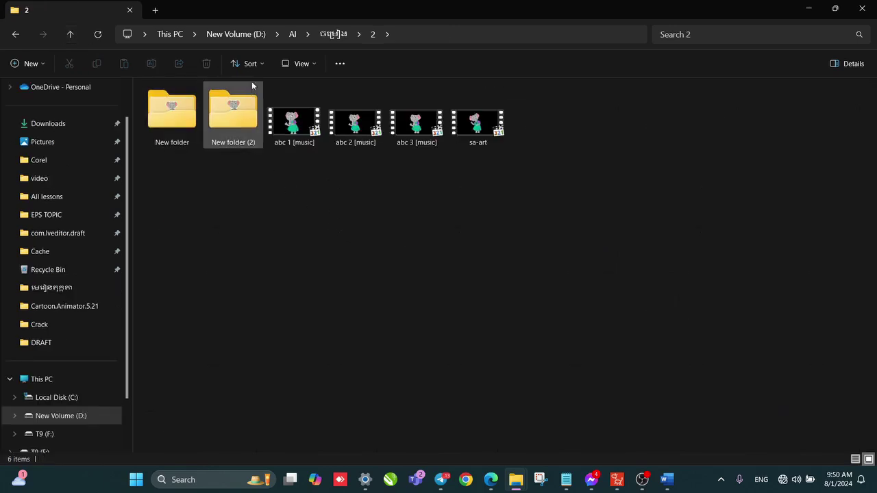
{"action": "left_click", "coordinate": [330, 35]}
{"action": "left_click", "coordinate": [296, 215]}
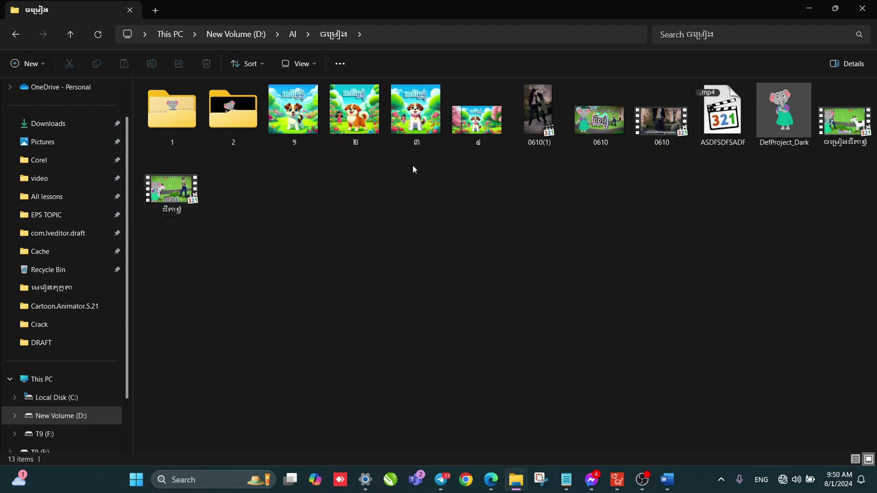
{"action": "left_click", "coordinate": [720, 103]}
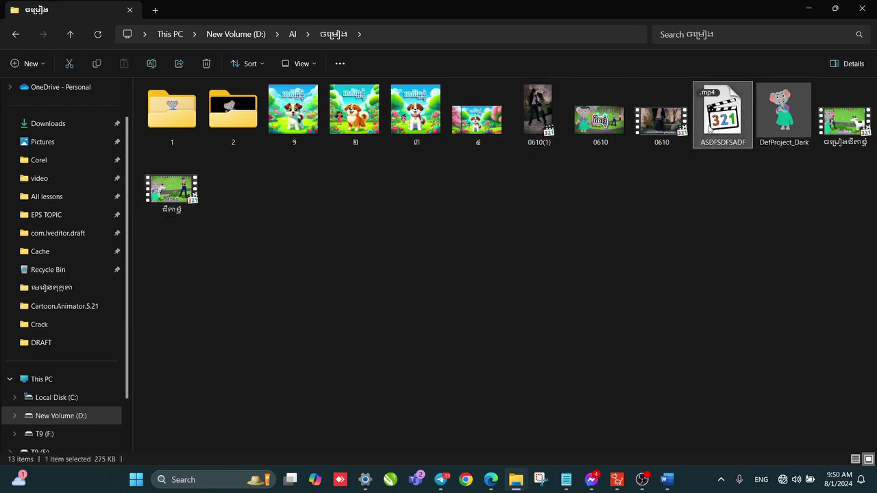
{"action": "left_click", "coordinate": [639, 233]}
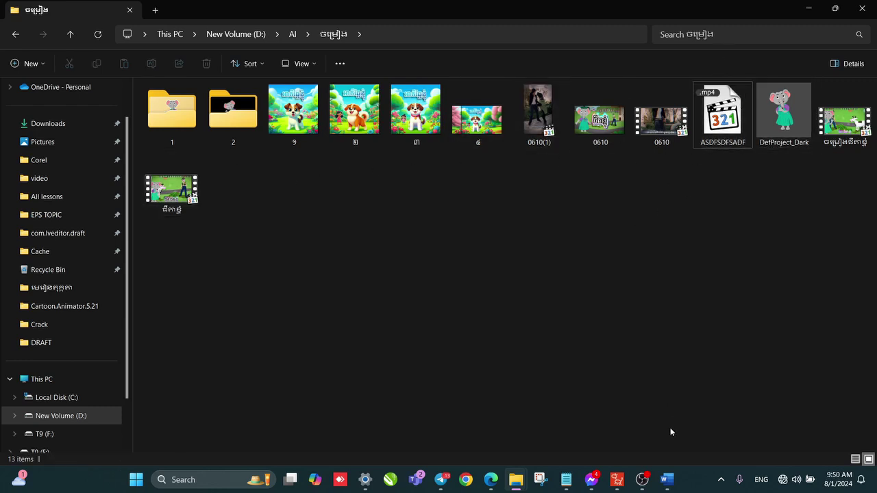
Step: Return to Cartoon Animator 4, view the finished export in full screen, and dismiss the player and Render Settings
{"action": "left_click", "coordinate": [617, 481]}
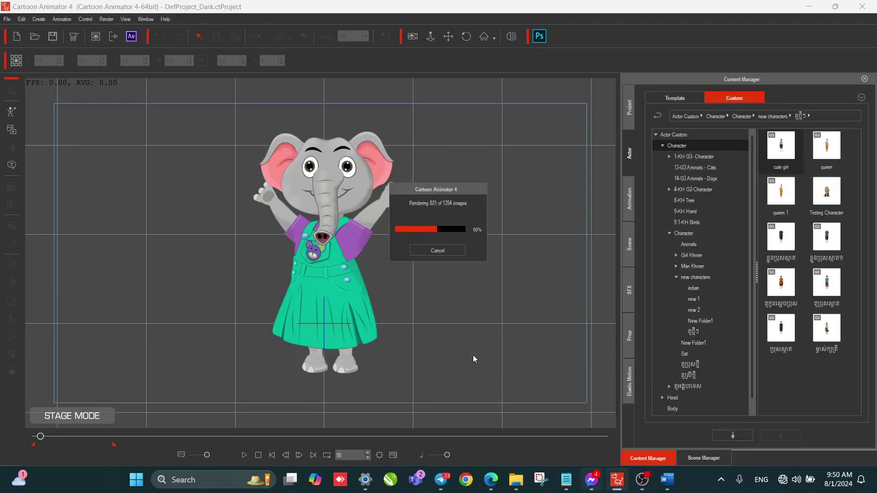
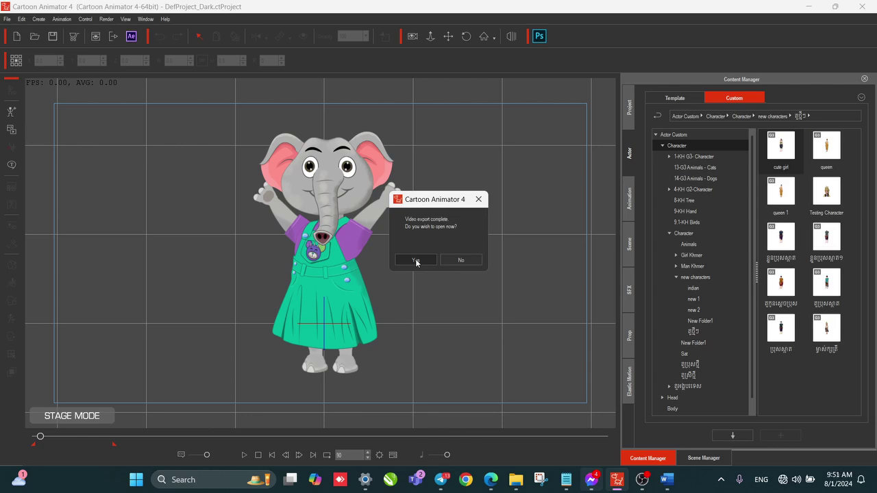
{"action": "left_click", "coordinate": [416, 261]}
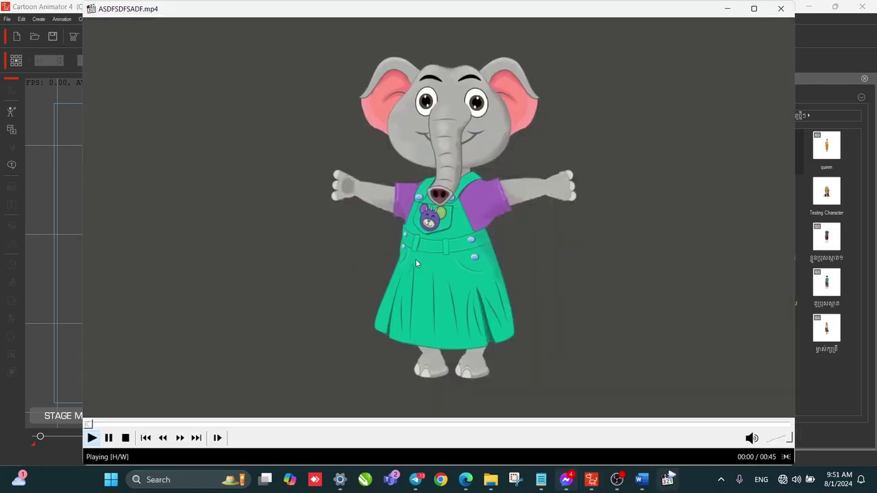
{"action": "double_click", "coordinate": [473, 193]}
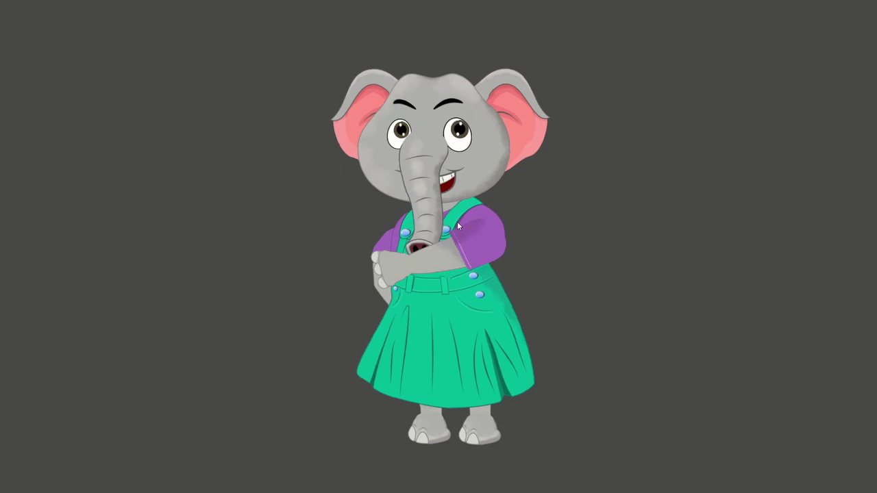
{"action": "key", "text": "Escape"}
{"action": "left_click", "coordinate": [788, 10]}
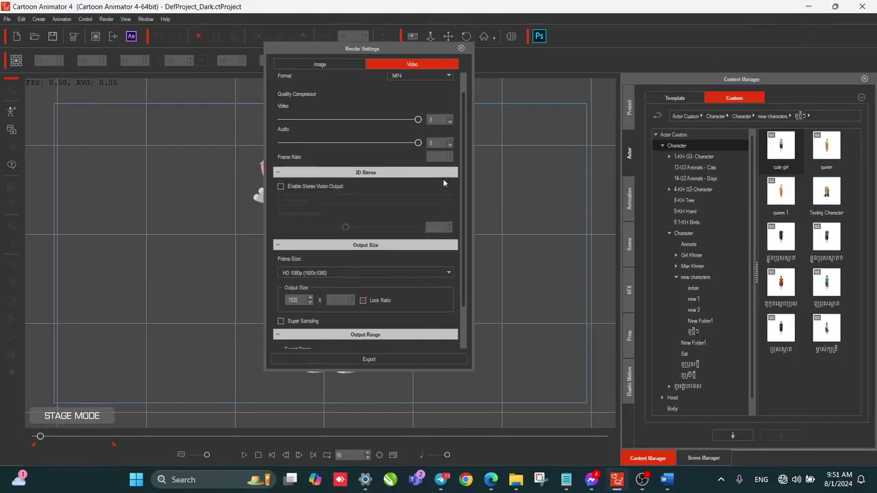
{"action": "left_click", "coordinate": [461, 49]}
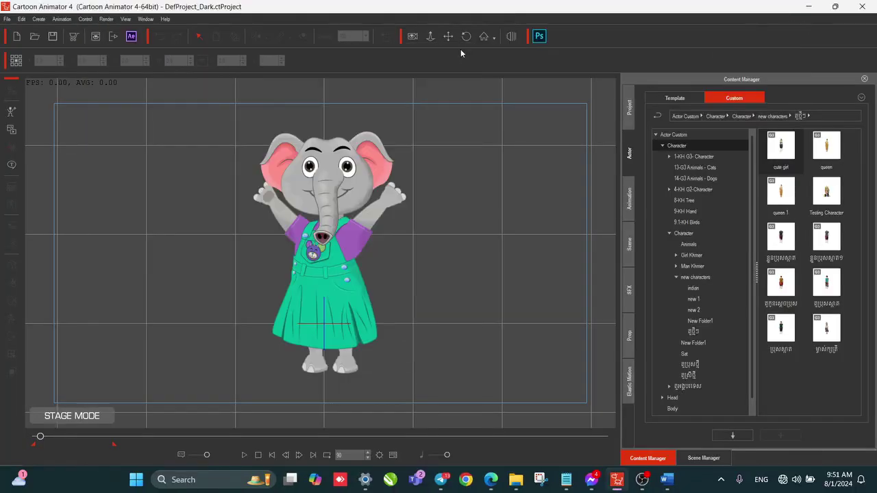
Step: Play the exported ASDFSDFSADF video from the ចម្រៀង folder in File Explorer, pause it and close the player
{"action": "mouse_move", "coordinate": [519, 476]}
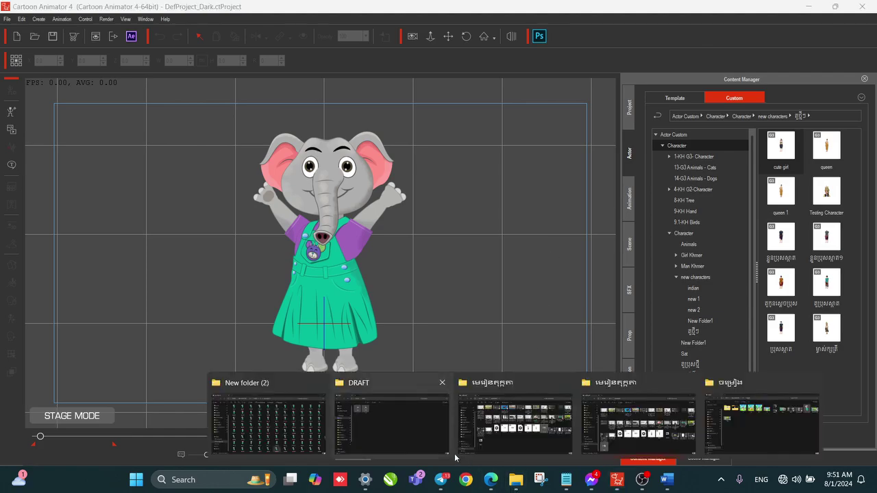
{"action": "left_click", "coordinate": [521, 418]}
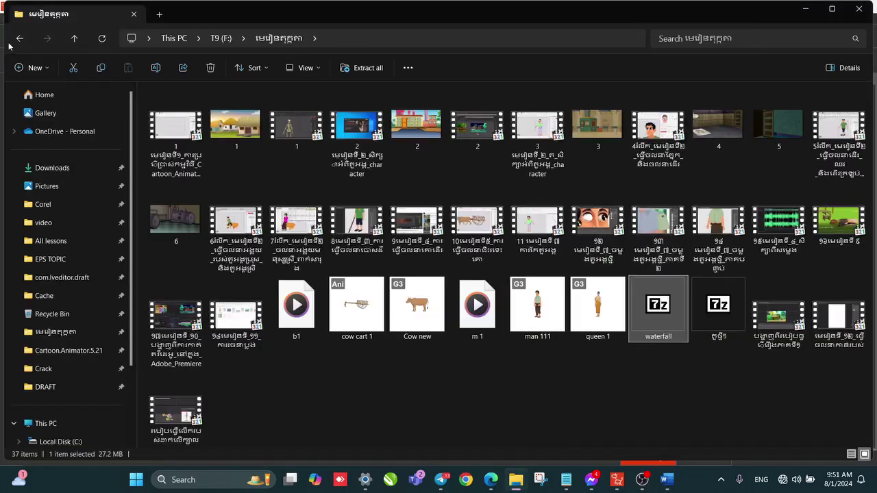
{"action": "mouse_move", "coordinate": [516, 478]}
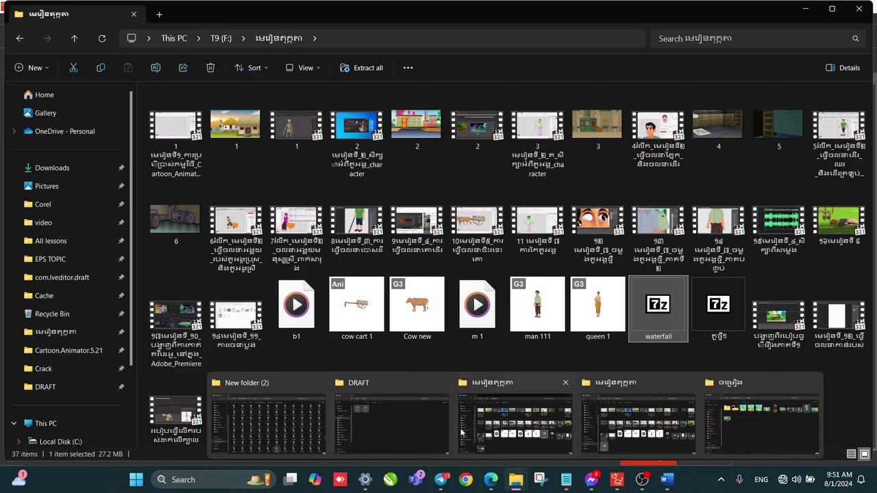
{"action": "left_click", "coordinate": [774, 426]}
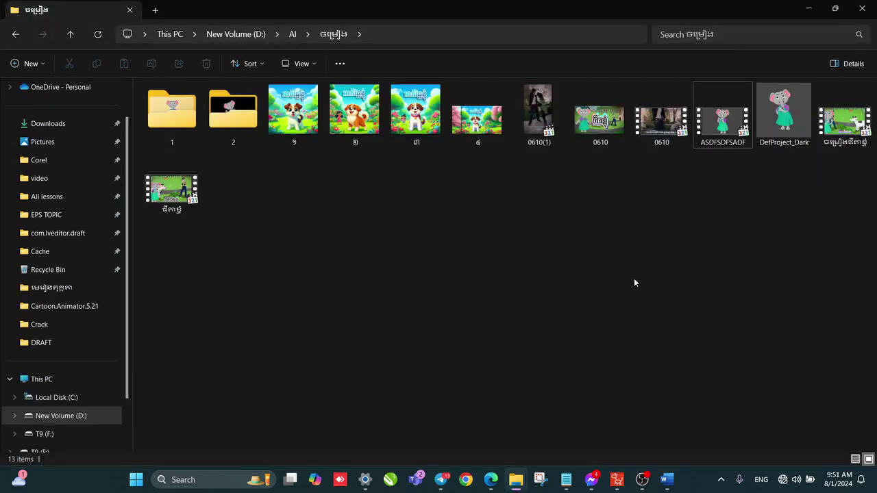
{"action": "double_click", "coordinate": [732, 124]}
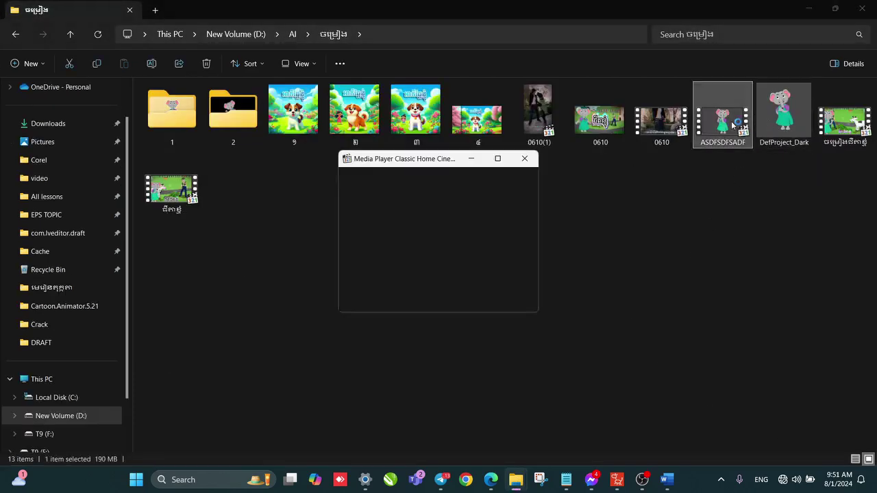
{"action": "left_click", "coordinate": [610, 217]}
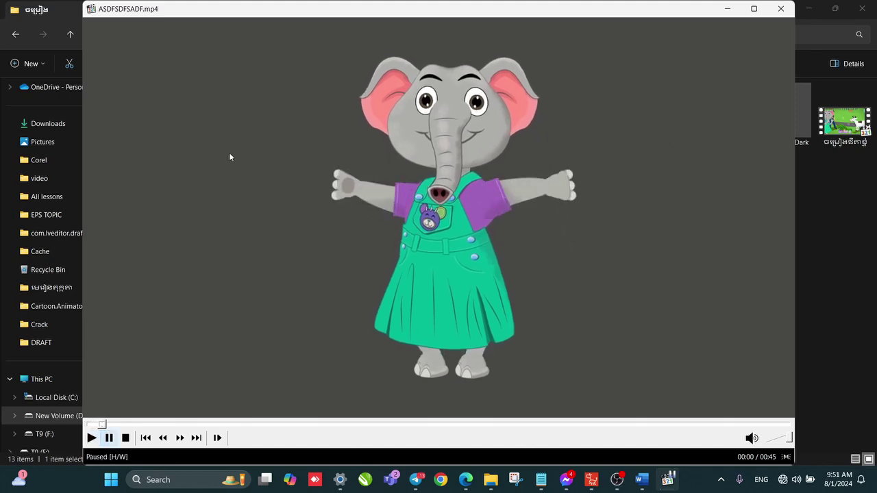
{"action": "left_click", "coordinate": [780, 8]}
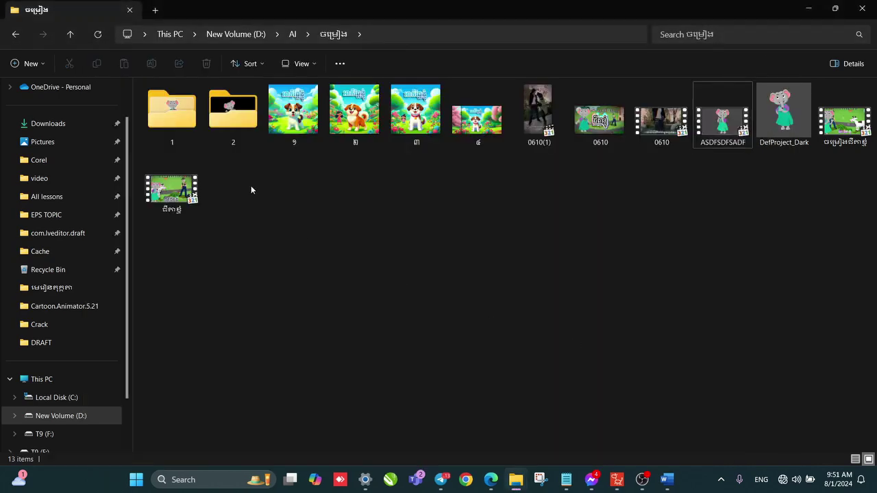
Step: View the PNG frame sequence in folder 1 and return to the ចម្រៀង folder
{"action": "double_click", "coordinate": [192, 134]}
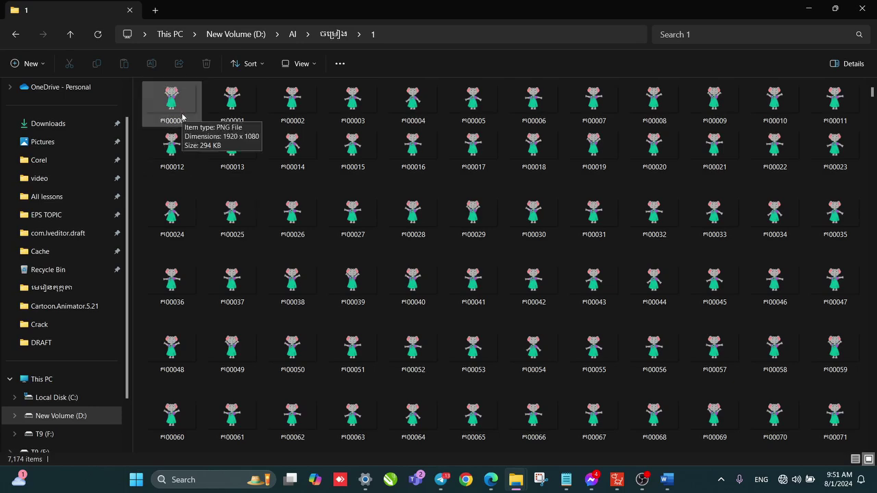
{"action": "mouse_move", "coordinate": [522, 482]}
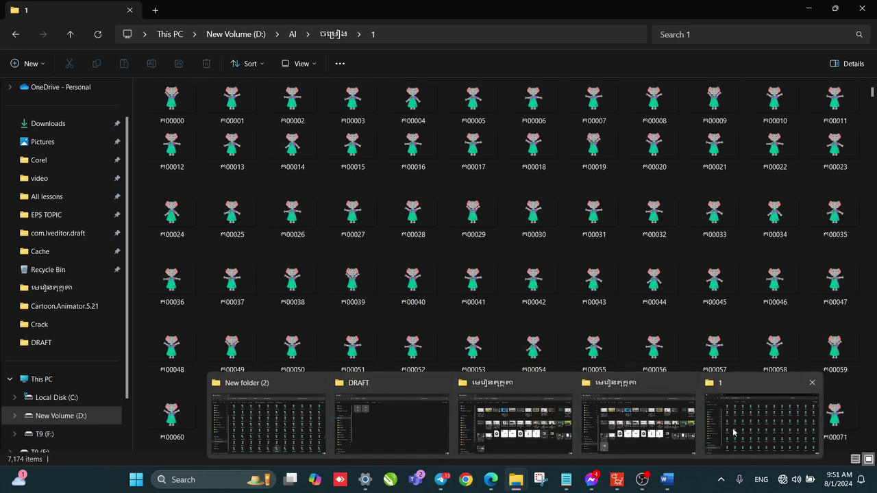
{"action": "left_click", "coordinate": [734, 431]}
{"action": "left_click", "coordinate": [16, 34]}
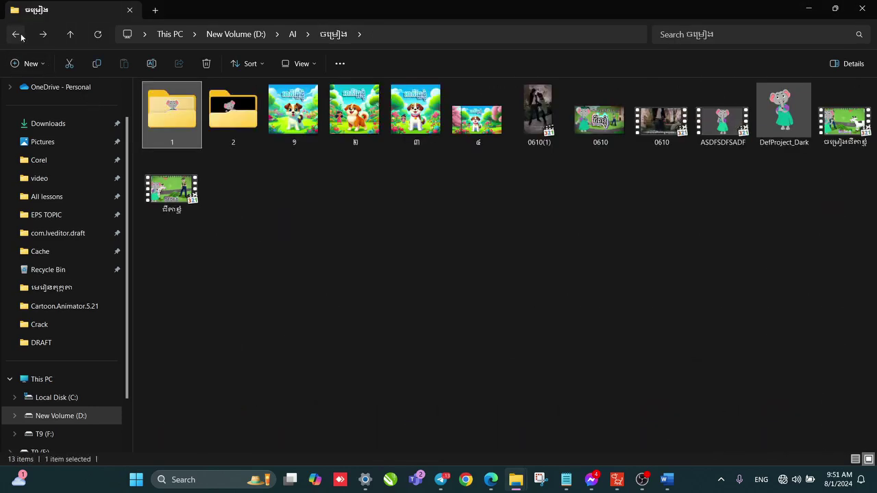
{"action": "left_click", "coordinate": [567, 255]}
Step: Open the ចម្រៀងជីតាខ្ញុំ video and play it from about 0:30 to view the finished elephant animation
{"action": "left_click", "coordinate": [840, 132]}
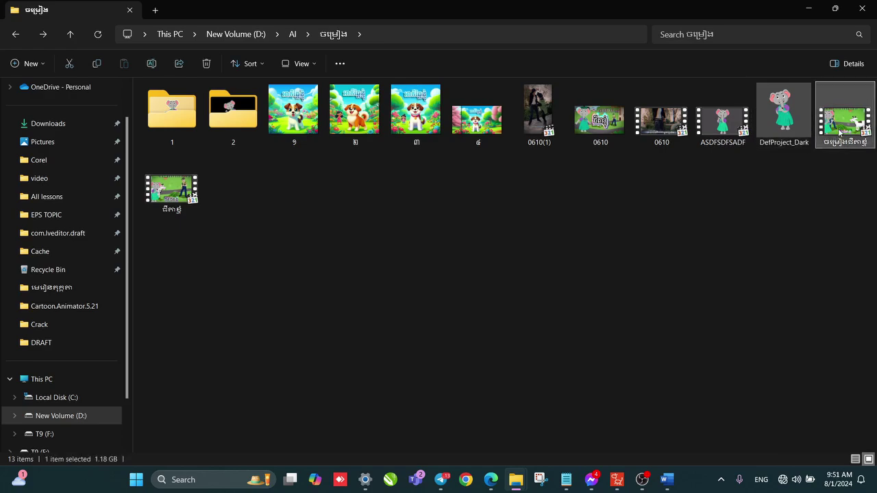
{"action": "double_click", "coordinate": [840, 132]}
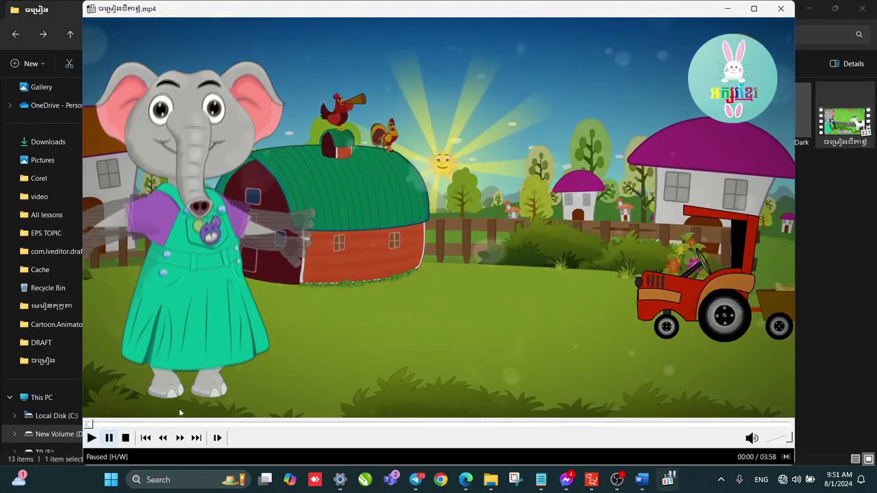
{"action": "left_click_drag", "start_coordinate": [148, 423], "coordinate": [180, 421]}
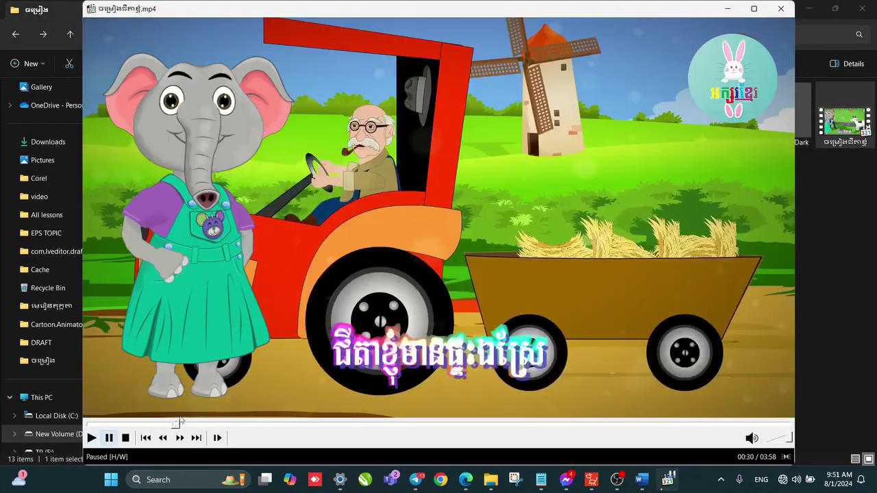
{"action": "left_click", "coordinate": [280, 377]}
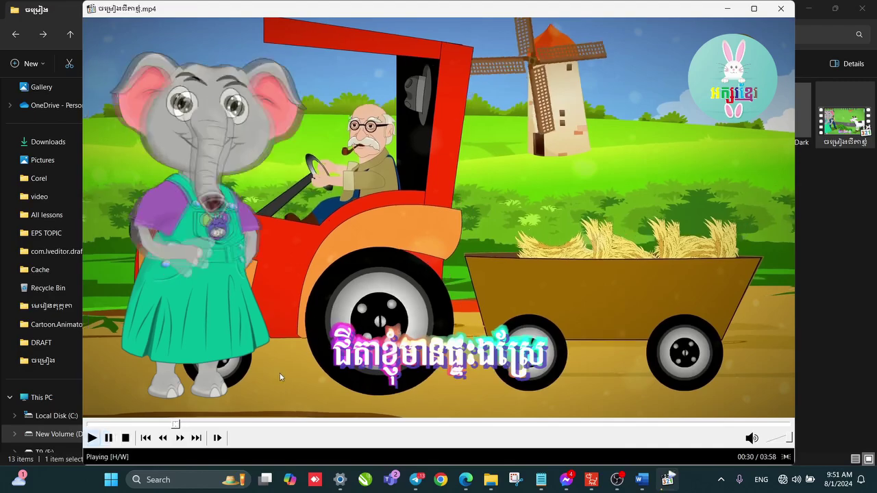
Step: Close the ចម្រៀងជីតាខ្ញុំ video and switch back to Cartoon Animator 4
{"action": "left_click", "coordinate": [781, 8]}
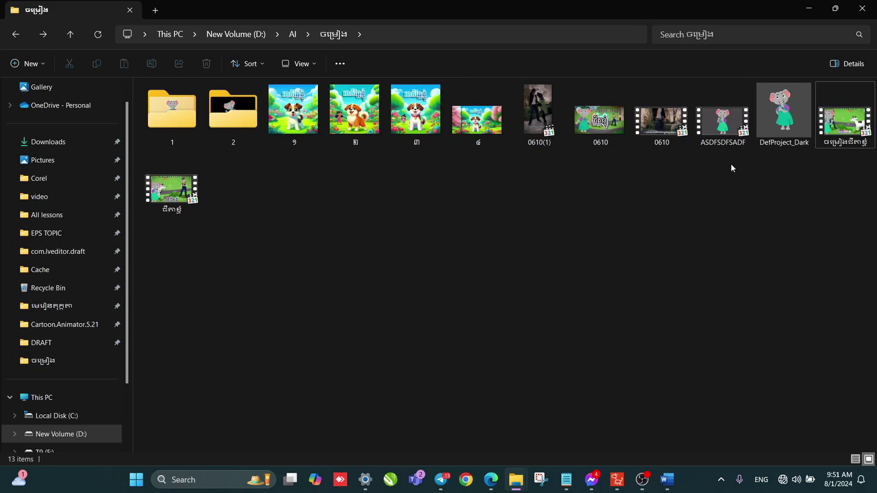
{"action": "left_click", "coordinate": [617, 484]}
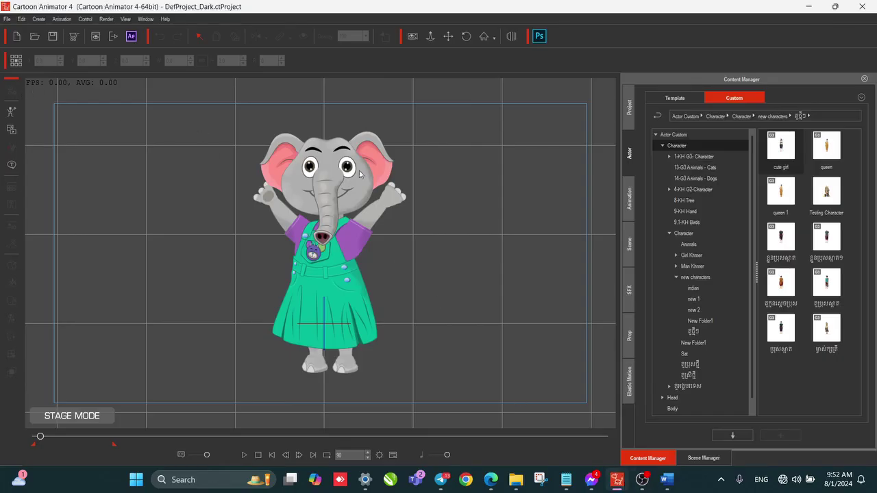
Step: Select and deselect the elephant character on the stage, and replace the scene with an empty default project
{"action": "left_click", "coordinate": [310, 188]}
{"action": "left_click", "coordinate": [441, 137]}
{"action": "left_click", "coordinate": [319, 163]}
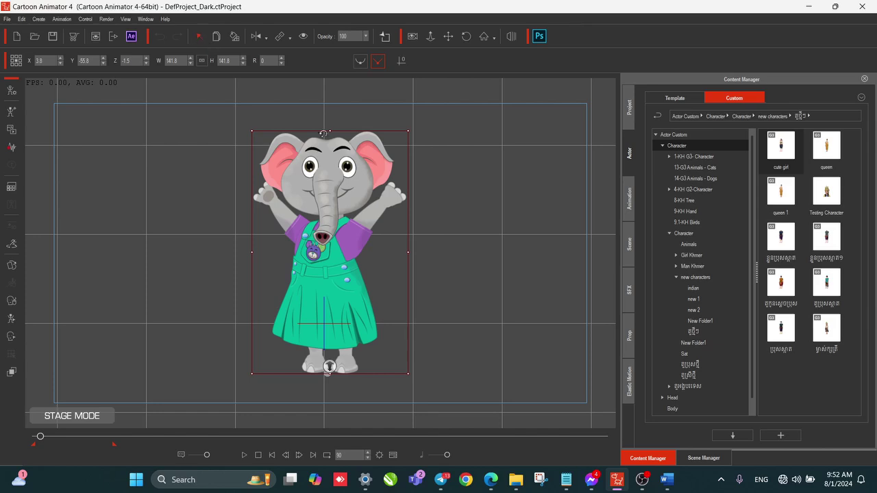
{"action": "left_click", "coordinate": [478, 189]}
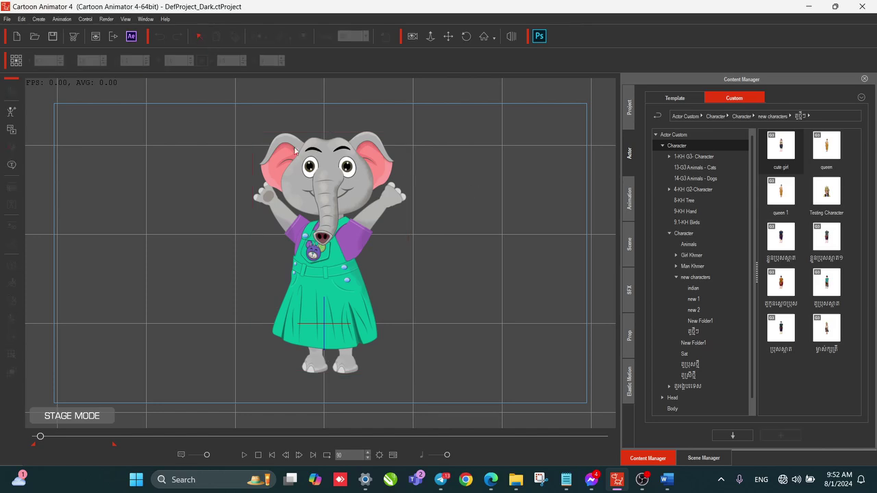
{"action": "left_click", "coordinate": [316, 175]}
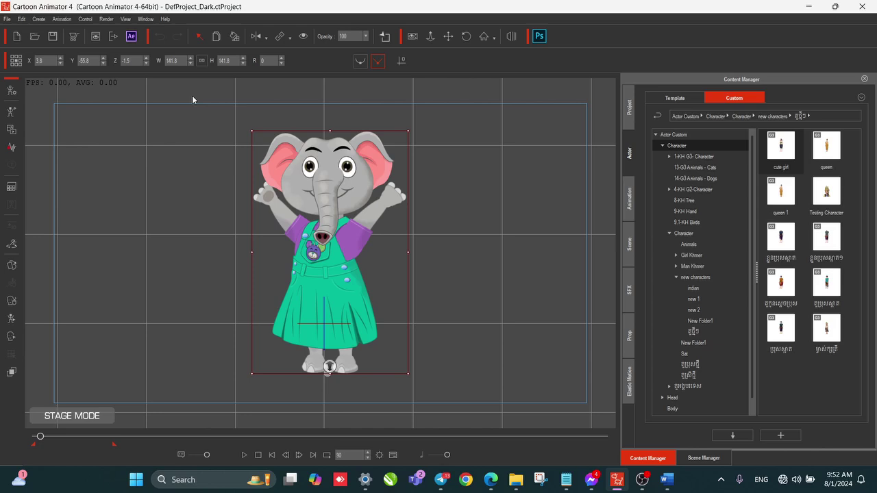
{"action": "left_click", "coordinate": [219, 40]}
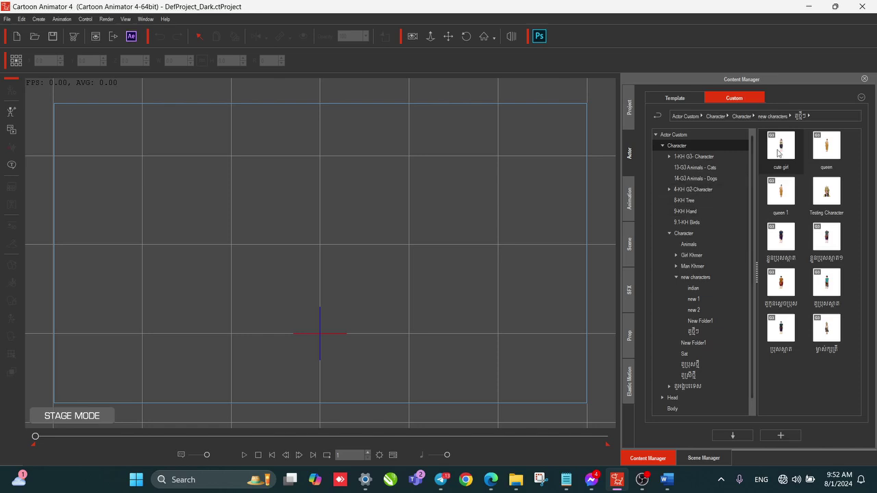
Step: Add the cute girl character from the custom actor library to the middle of the stage and deselect it
{"action": "left_click_drag", "start_coordinate": [780, 147], "coordinate": [328, 245]}
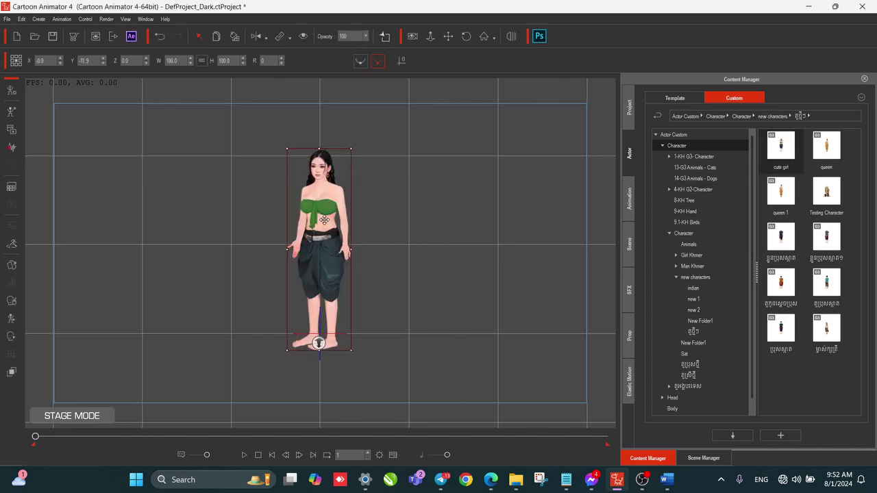
{"action": "left_click", "coordinate": [426, 221]}
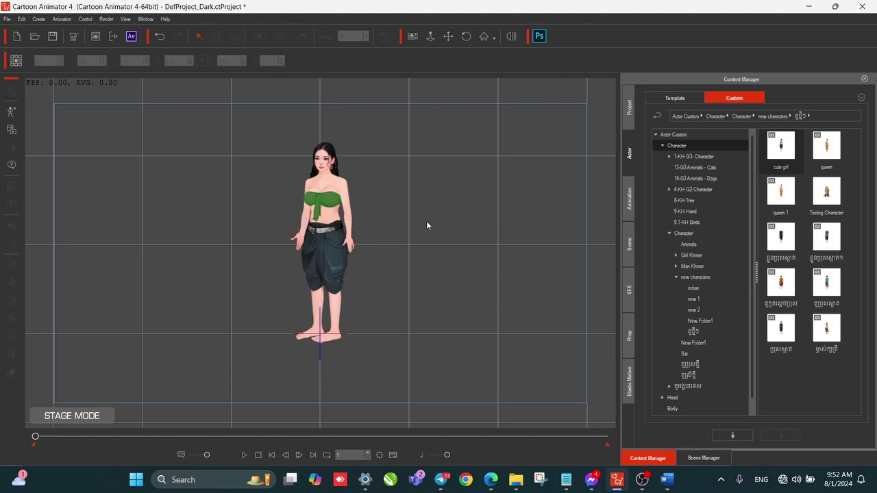
Step: Duplicate the girl character twice, placing one copy to its right at about X 117 and the other to its left at about X -129
{"action": "left_click", "coordinate": [322, 183]}
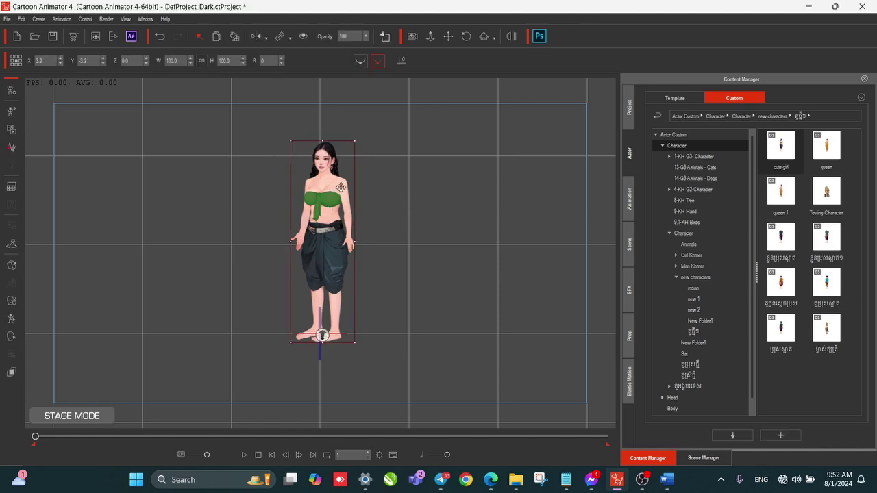
{"action": "left_click", "coordinate": [216, 38]}
{"action": "left_click", "coordinate": [326, 201]}
{"action": "left_click_drag", "start_coordinate": [326, 202], "coordinate": [426, 203]}
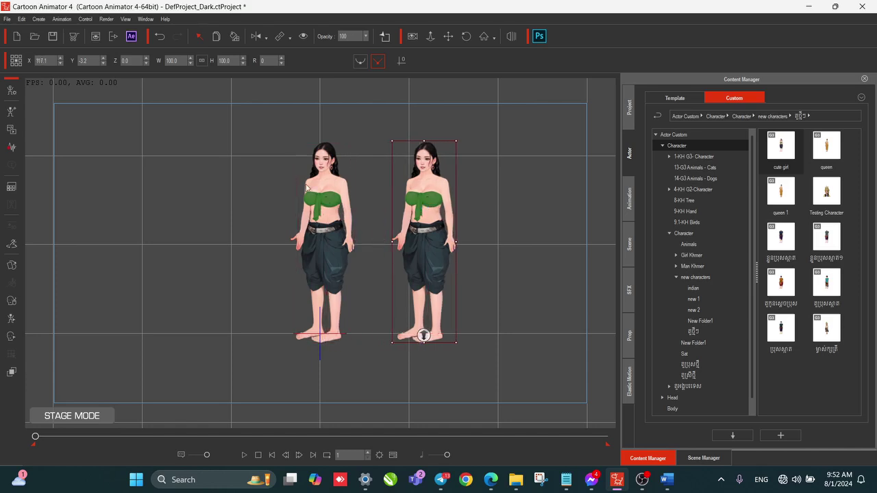
{"action": "left_click", "coordinate": [502, 209]}
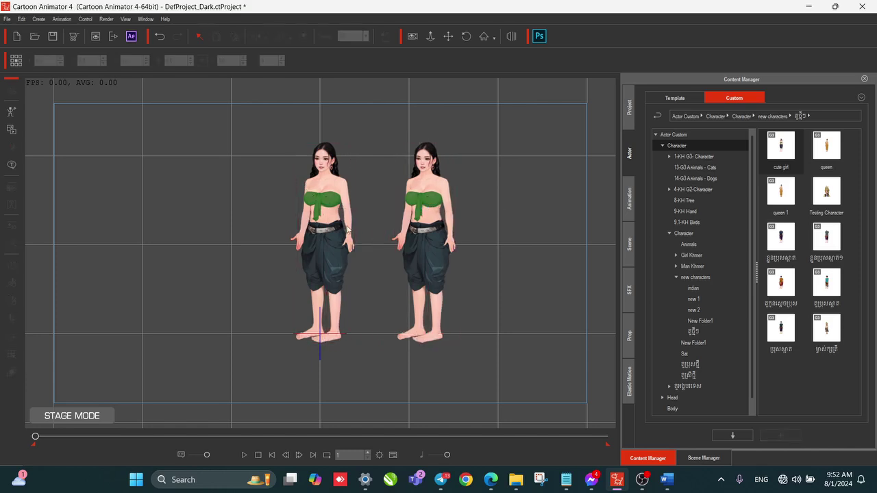
{"action": "left_click", "coordinate": [321, 204]}
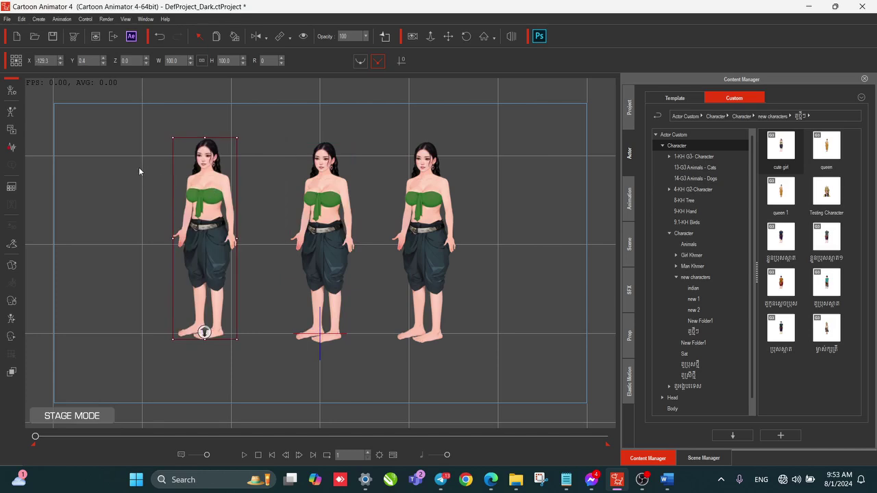
Step: Delete the left and middle copies of the woman from the stage and move the remaining one to about X 28.8, Y -3.2
{"action": "left_click", "coordinate": [322, 220]}
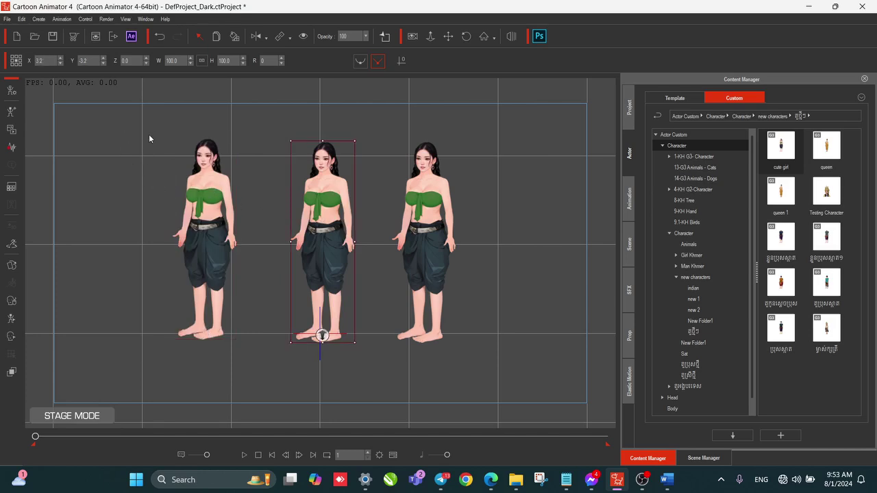
{"action": "left_click_drag", "start_coordinate": [149, 134], "coordinate": [411, 388]}
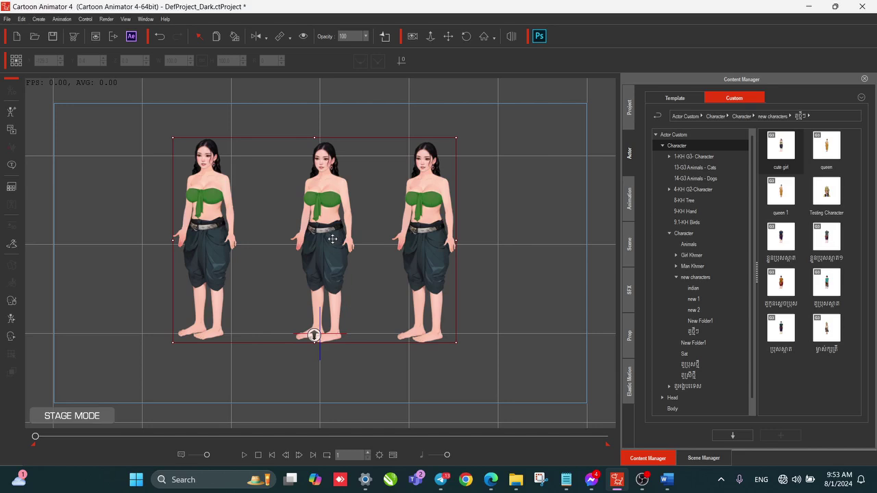
{"action": "left_click", "coordinate": [521, 203]}
{"action": "left_click_drag", "start_coordinate": [122, 110], "coordinate": [355, 355]}
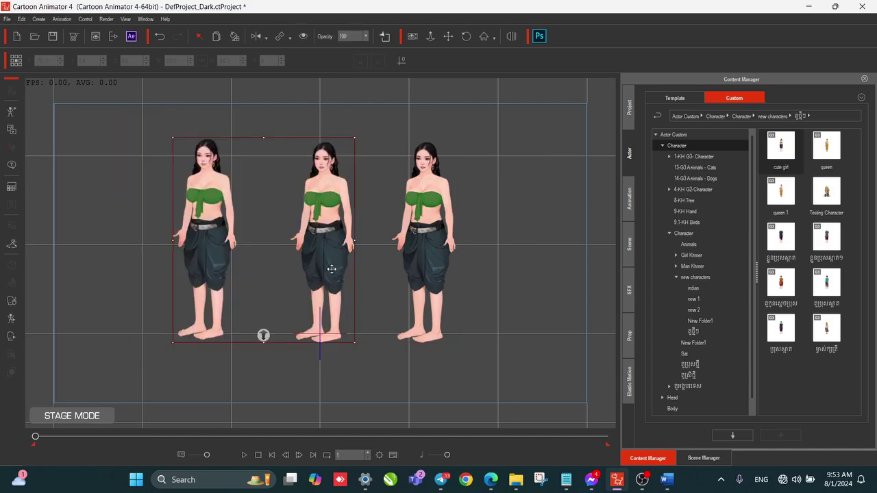
{"action": "right_click", "coordinate": [331, 246]}
{"action": "left_click", "coordinate": [374, 269]}
{"action": "left_click", "coordinate": [425, 229]}
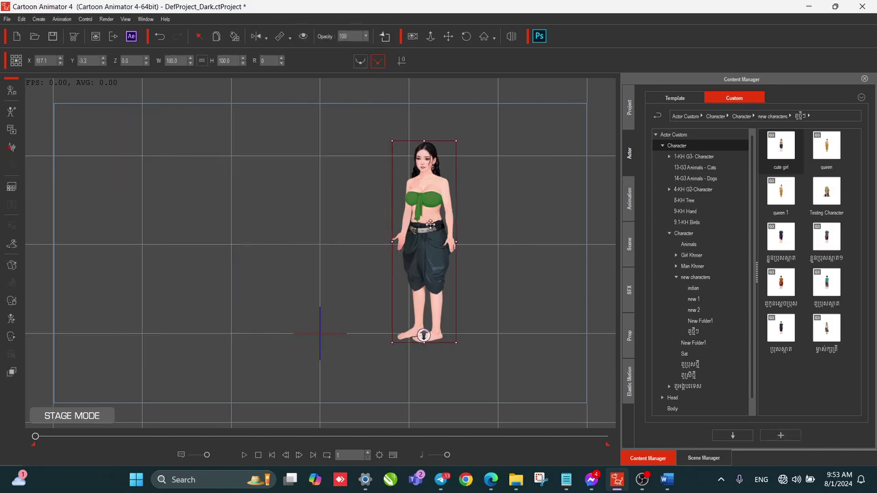
{"action": "left_click_drag", "start_coordinate": [429, 224], "coordinate": [351, 224]}
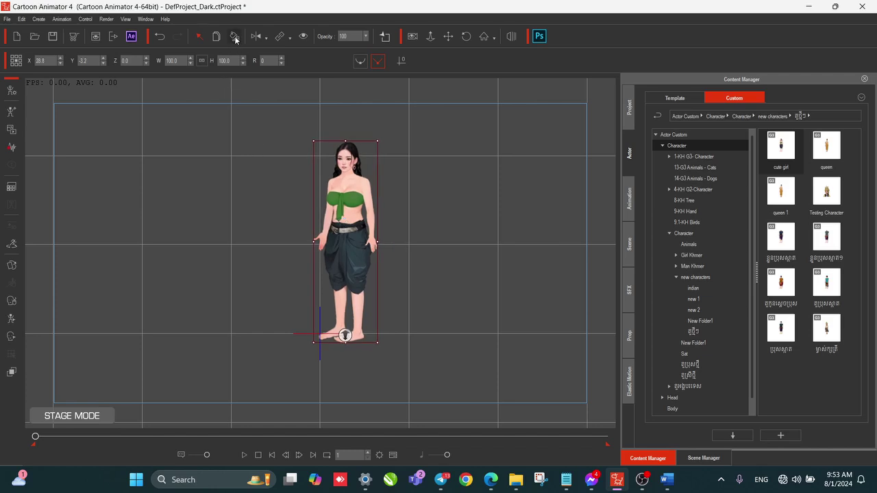
{"action": "left_click", "coordinate": [235, 38]}
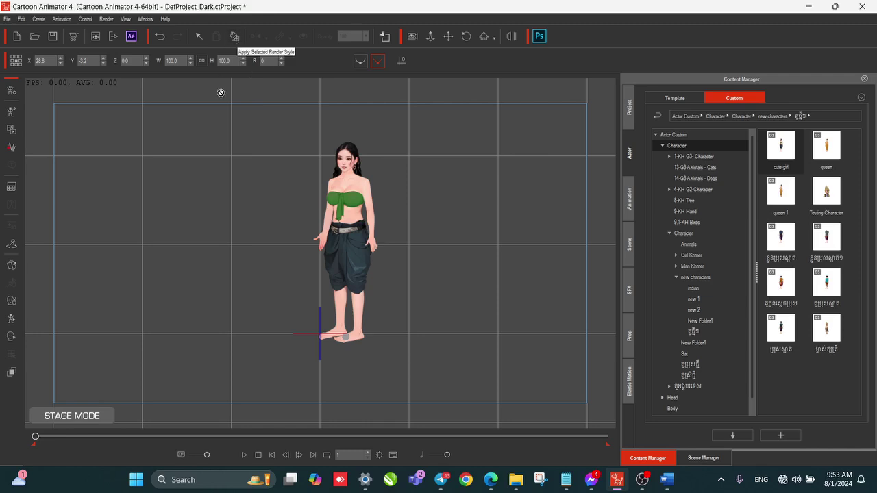
{"action": "left_click", "coordinate": [321, 158]}
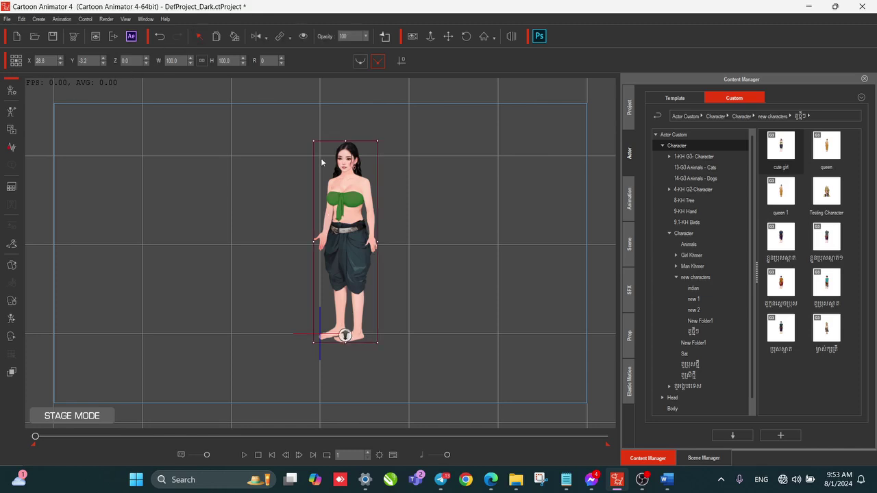
{"action": "left_click", "coordinate": [233, 37]}
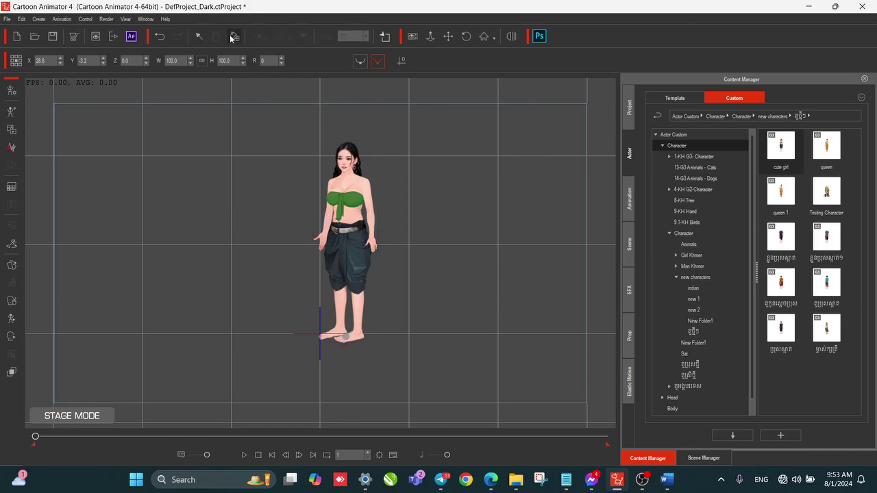
{"action": "left_click", "coordinate": [199, 36]}
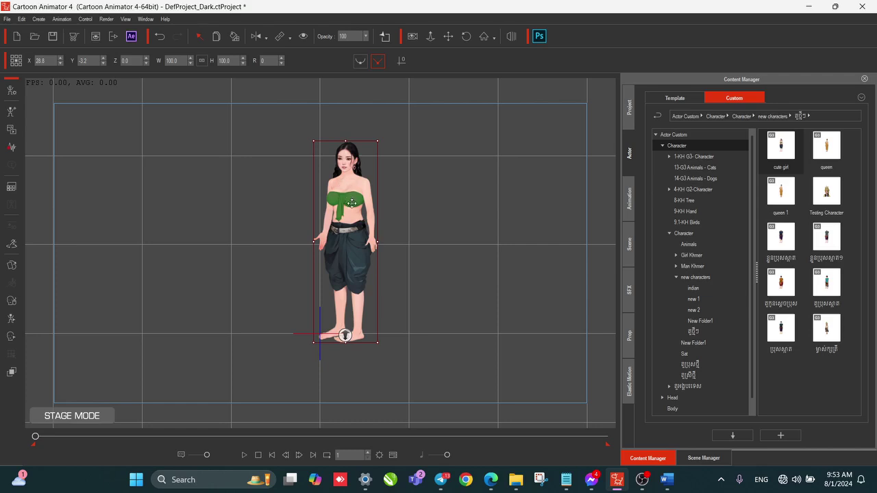
Step: Move the woman to about X -4.0, Y 0.4 and flip her horizontally to face the other way
{"action": "left_click_drag", "start_coordinate": [351, 202], "coordinate": [322, 200]}
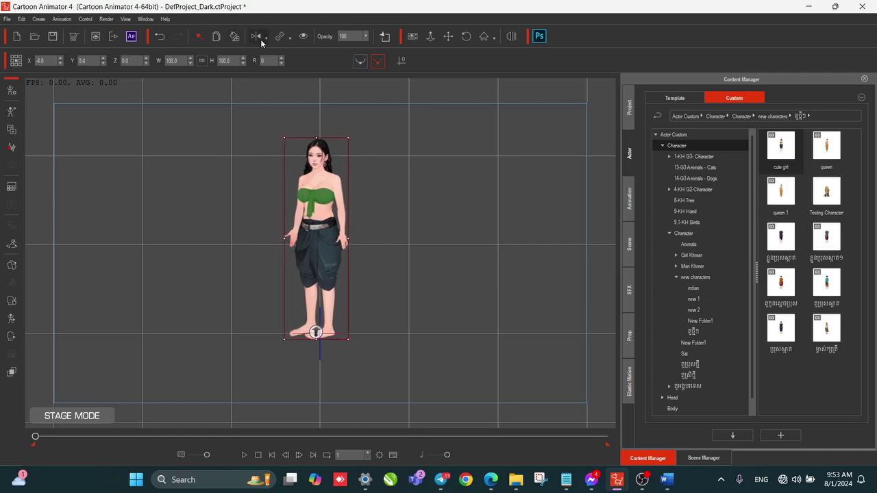
{"action": "left_click", "coordinate": [259, 41]}
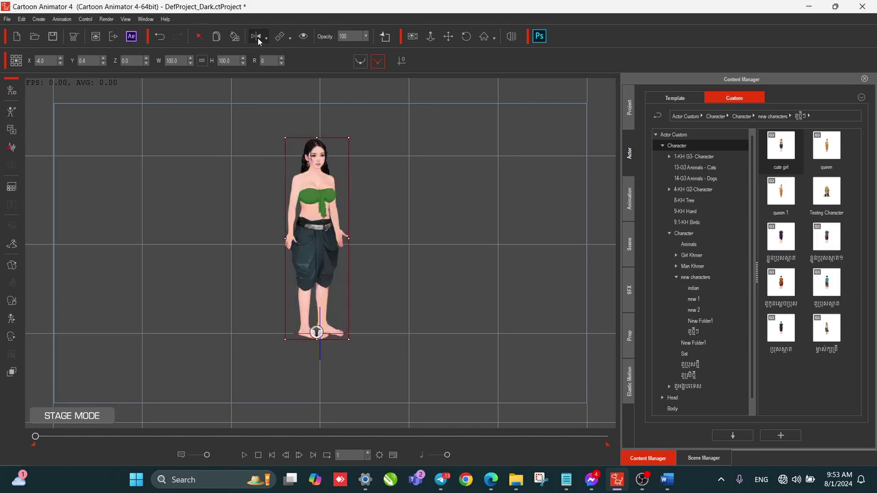
{"action": "left_click", "coordinate": [258, 41]}
Step: Add the man in the orange royal costume and the teal-shirted man on either side of the woman, scaling the teal-shirted one to about 113.5
{"action": "left_click_drag", "start_coordinate": [781, 281], "coordinate": [429, 230]}
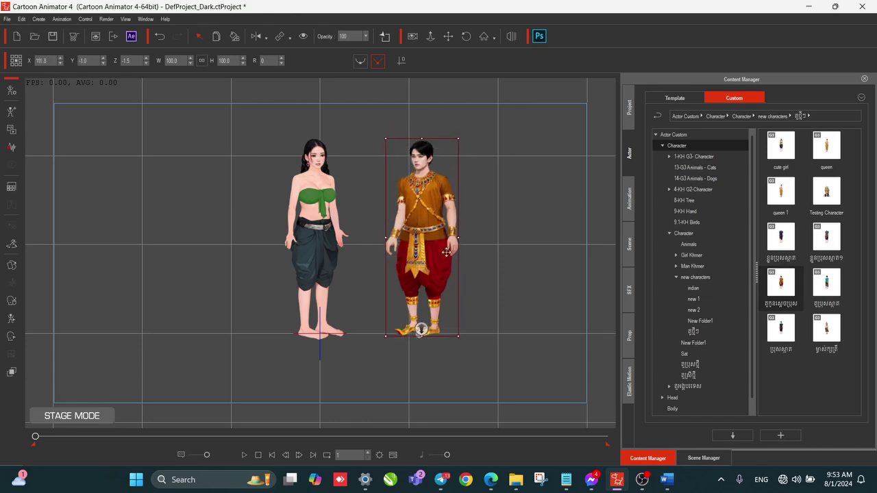
{"action": "left_click_drag", "start_coordinate": [825, 286], "coordinate": [199, 238]}
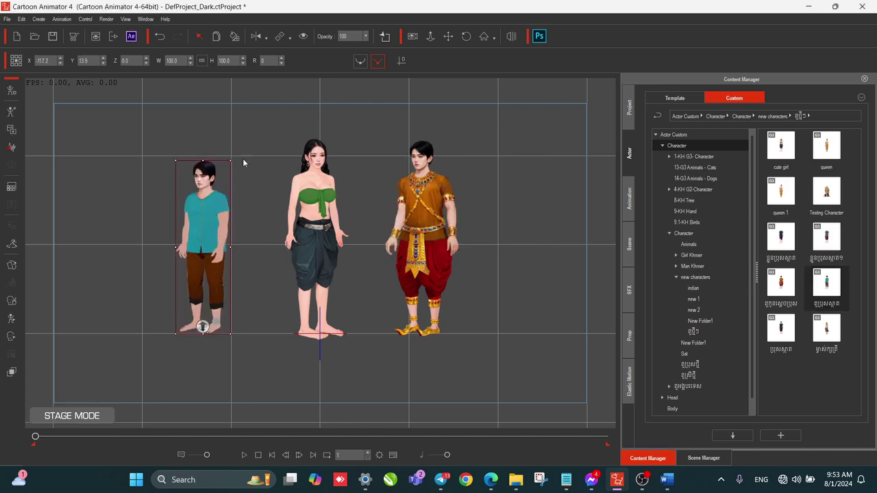
{"action": "left_click_drag", "start_coordinate": [232, 160], "coordinate": [241, 140]}
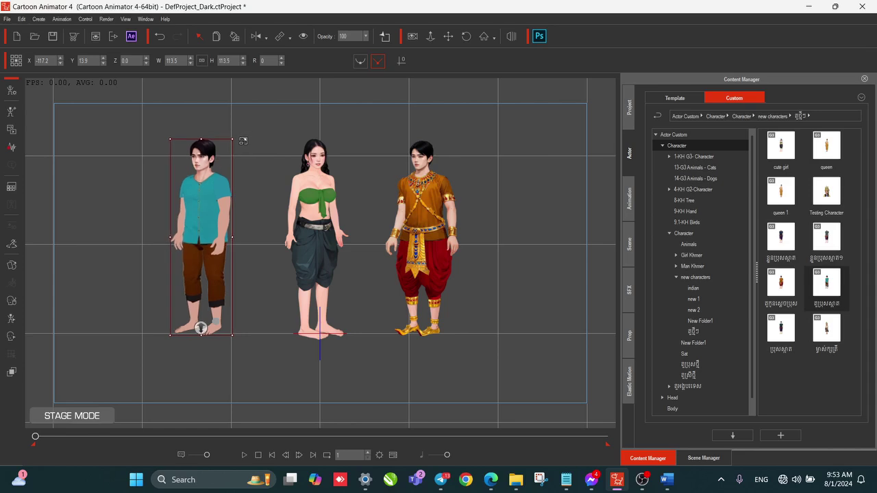
Step: Move the teal-shirted man and the woman closer to the costumed man, with the woman at about X 14.0, and flip both horizontally
{"action": "left_click", "coordinate": [329, 183]}
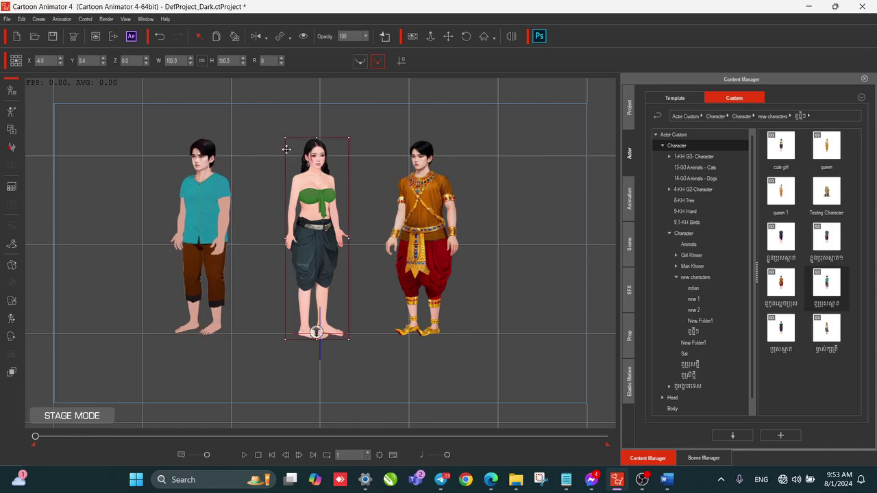
{"action": "left_click", "coordinate": [523, 209]}
{"action": "left_click", "coordinate": [322, 214]}
{"action": "left_click", "coordinate": [219, 218]}
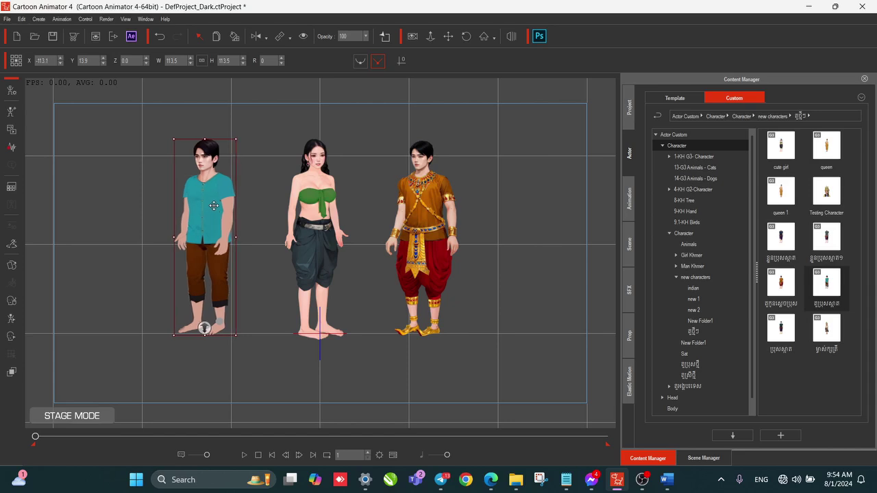
{"action": "left_click_drag", "start_coordinate": [205, 220], "coordinate": [234, 219]}
{"action": "left_click_drag", "start_coordinate": [323, 210], "coordinate": [336, 210]}
{"action": "left_click", "coordinate": [256, 36]}
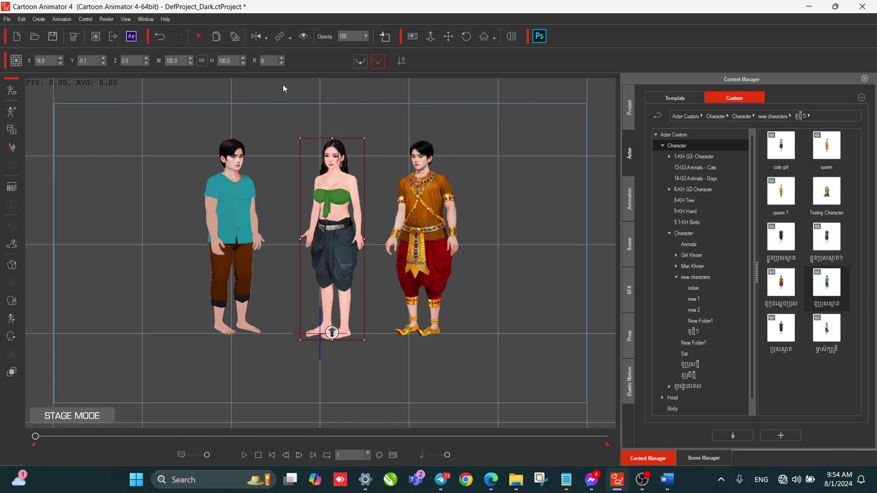
Step: Flip the woman horizontally and back again, and shift her to about X 7.8, Y 1.9
{"action": "left_click", "coordinate": [256, 35]}
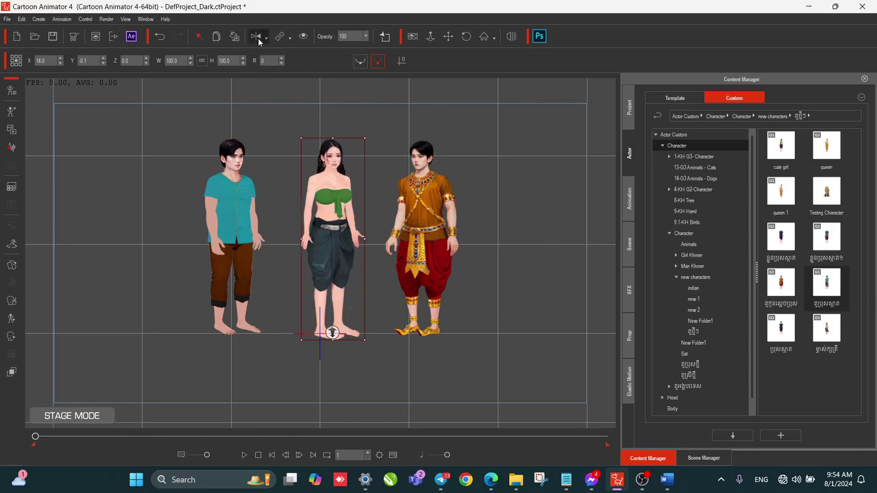
{"action": "left_click", "coordinate": [259, 40]}
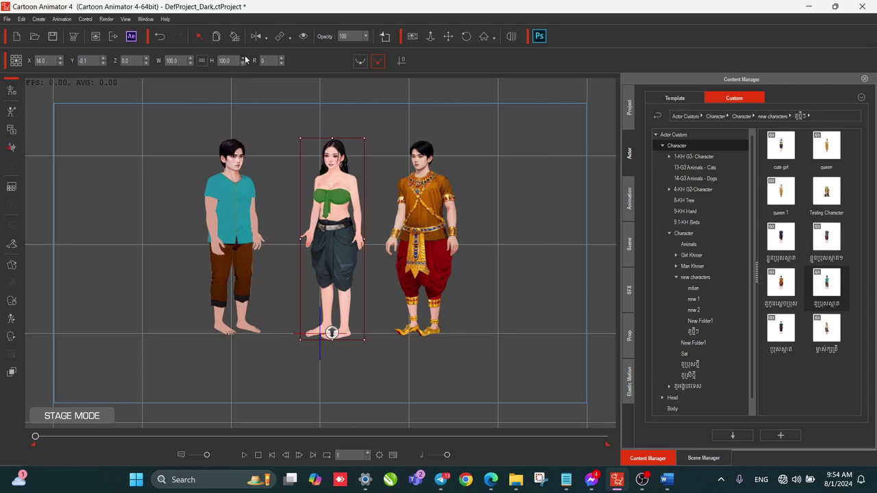
{"action": "left_click_drag", "start_coordinate": [331, 194], "coordinate": [326, 192]}
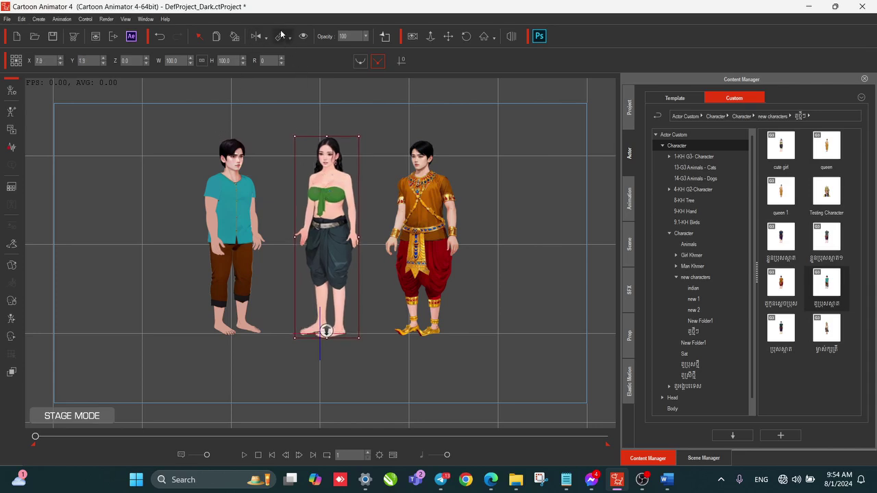
{"action": "left_click", "coordinate": [281, 39]}
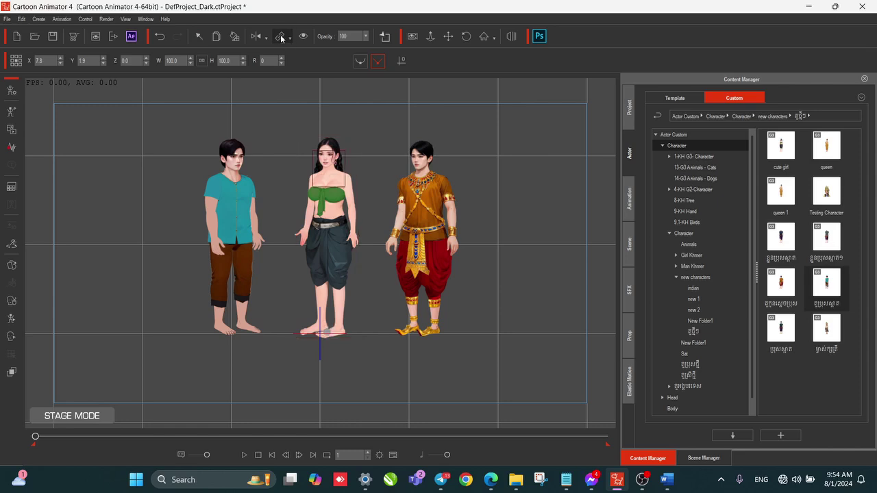
{"action": "left_click", "coordinate": [320, 118]}
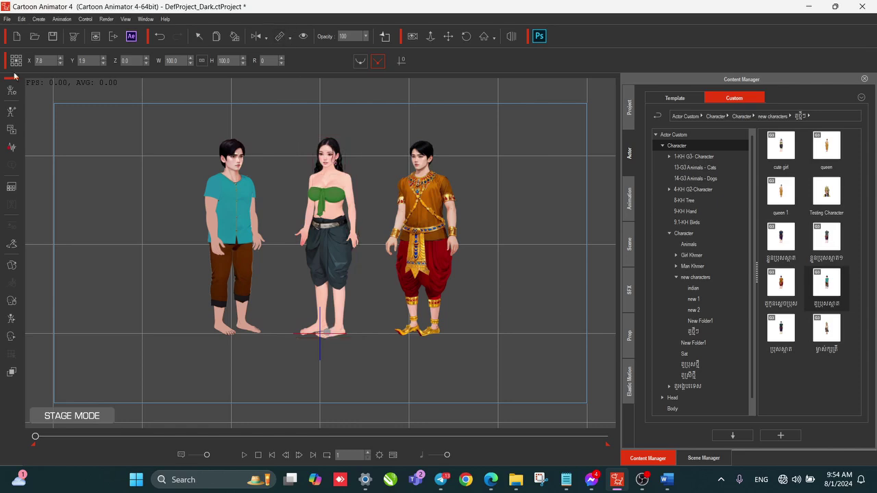
{"action": "left_click", "coordinate": [199, 37]}
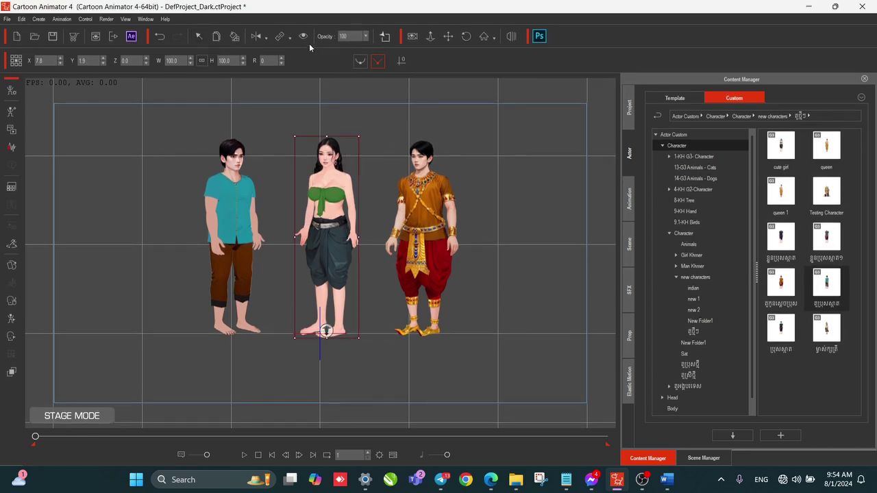
{"action": "left_click", "coordinate": [199, 36]}
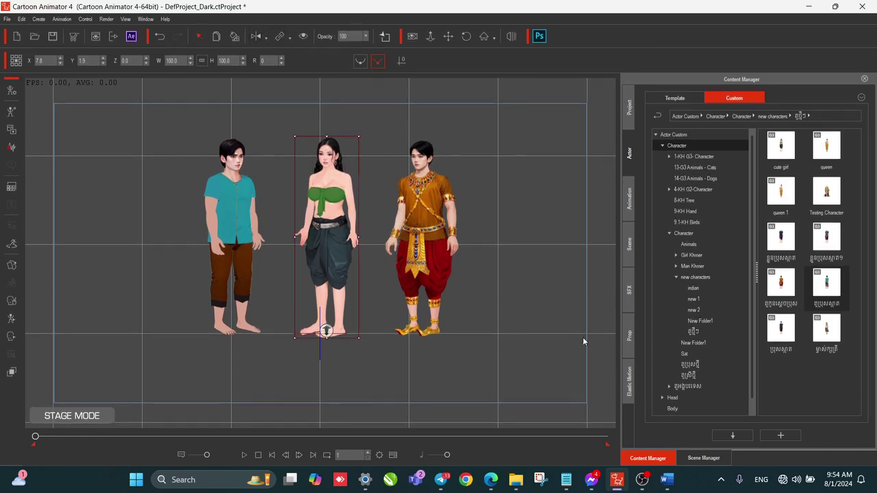
Step: Examine the custom props, including AlleywayProp and Boom, and the 01_G3 Animated Props folder of the prop templates
{"action": "left_click", "coordinate": [629, 340]}
{"action": "left_click", "coordinate": [731, 99]}
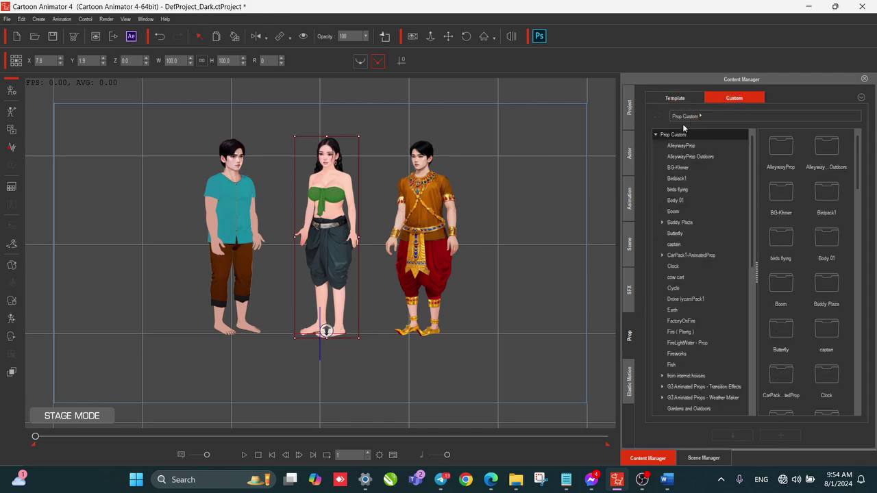
{"action": "left_click", "coordinate": [677, 145]}
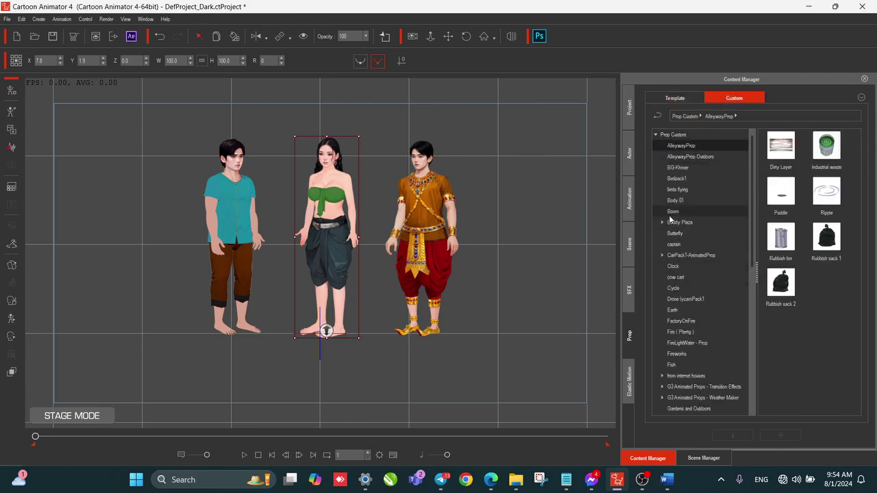
{"action": "left_click", "coordinate": [670, 213]}
{"action": "scroll", "coordinate": [716, 340], "scroll_direction": "down", "scroll_amount": 10}
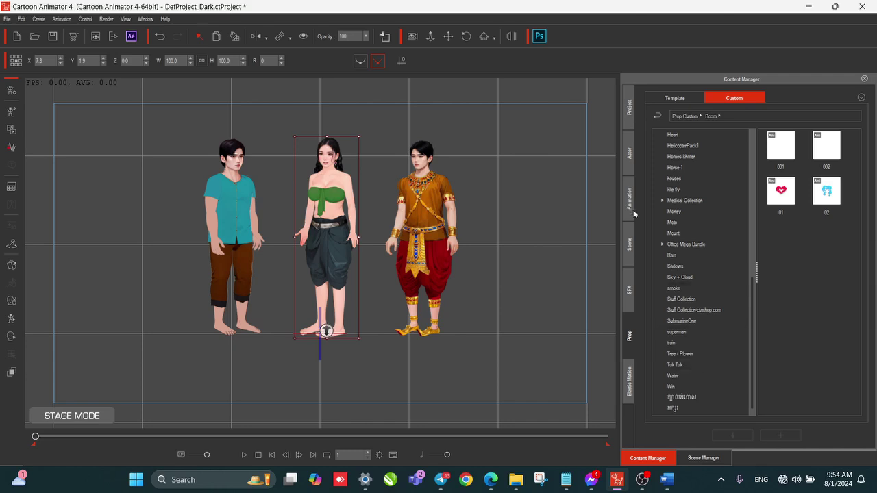
{"action": "left_click", "coordinate": [675, 98]}
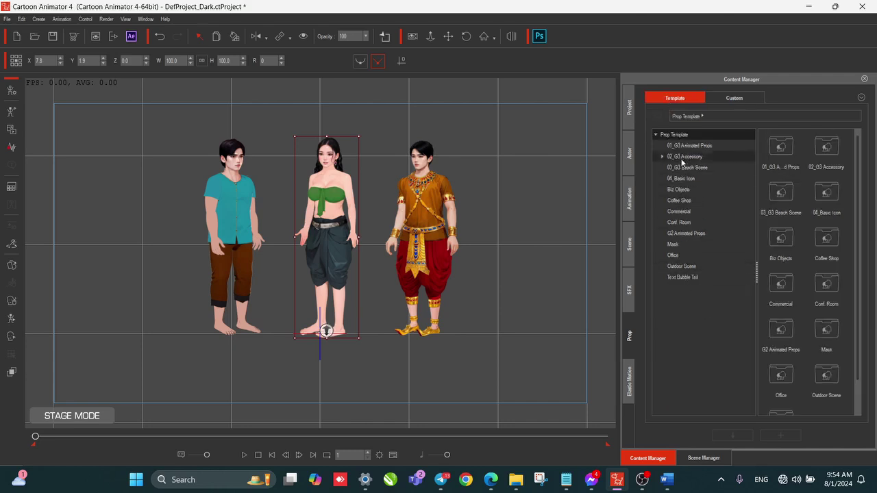
{"action": "left_click", "coordinate": [682, 146]}
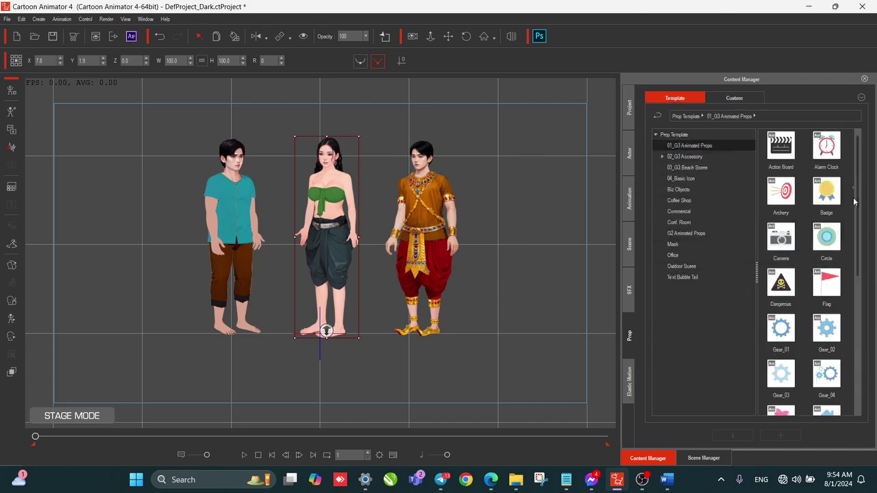
{"action": "scroll", "coordinate": [856, 264], "scroll_direction": "down", "scroll_amount": 5}
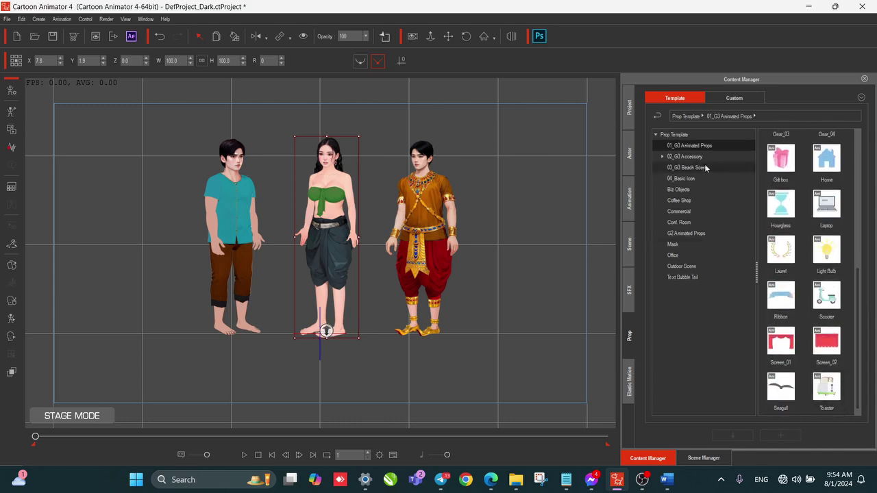
Step: Place the Cap_Side prop from 02_G3 Accessory over the costumed man's head and adjust its layer depth to Z 10.0
{"action": "left_click", "coordinate": [687, 157]}
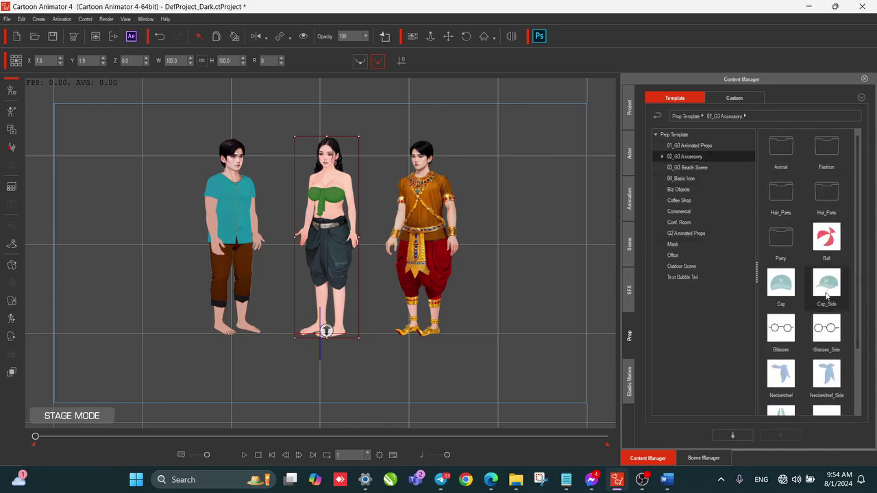
{"action": "left_click_drag", "start_coordinate": [831, 290], "coordinate": [428, 152]}
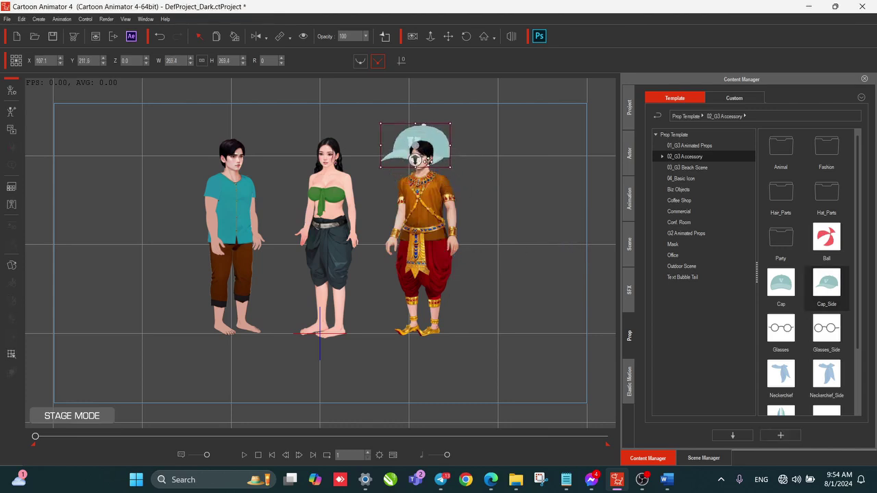
{"action": "key", "text": "ctrl+Down"}
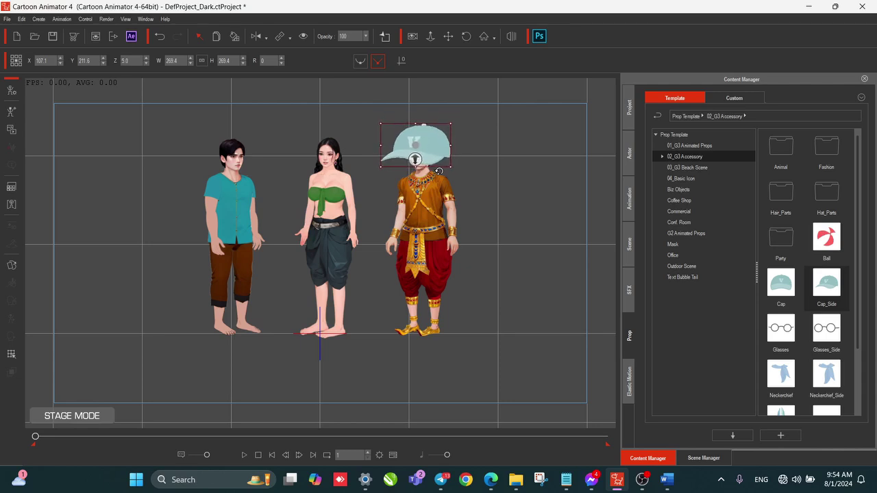
{"action": "scroll", "coordinate": [414, 277], "scroll_direction": "up", "scroll_amount": 3}
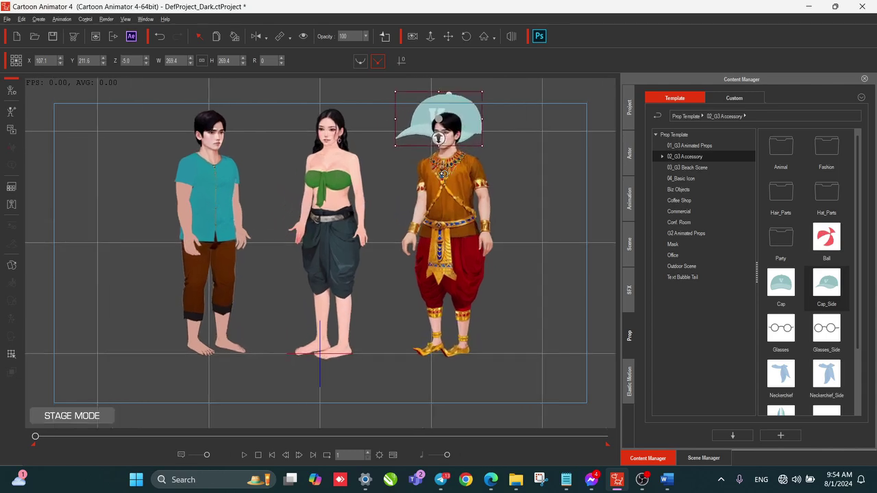
{"action": "key", "text": "ctrl+Up"}
{"action": "key", "text": "ctrl+Up"}
{"action": "key", "text": "ctrl+Up"}
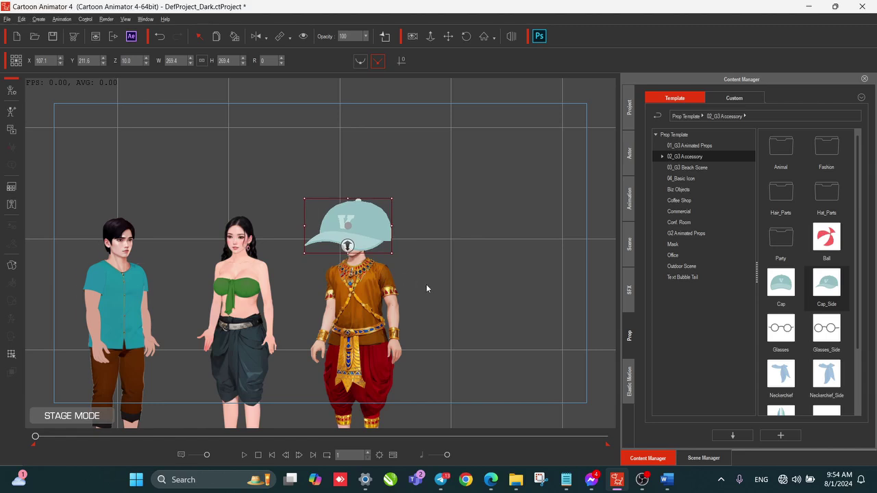
Step: Replace the oversized cap with a new Cap_Side prop beside the costumed man's head at about X 129.3, Y 209.1, Z 3.0
{"action": "scroll", "coordinate": [426, 287], "scroll_direction": "up", "scroll_amount": 2}
{"action": "scroll", "coordinate": [427, 285], "scroll_direction": "up", "scroll_amount": 1}
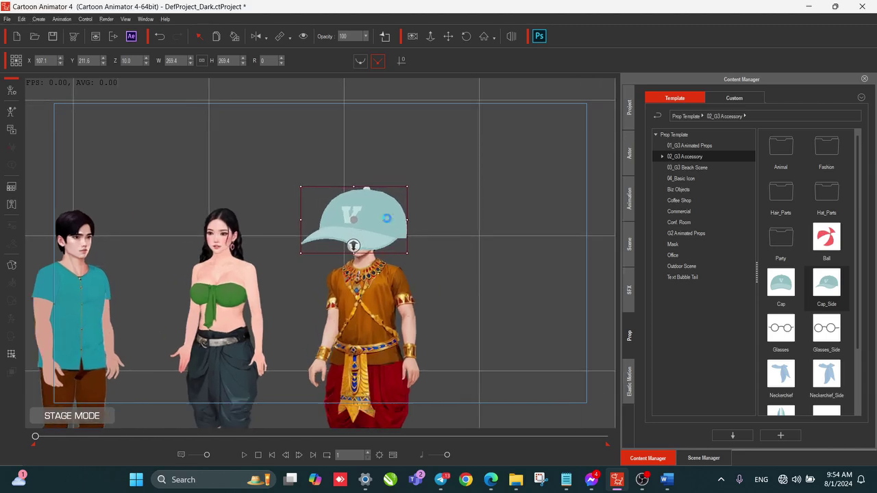
{"action": "key", "text": "Delete"}
{"action": "left_click_drag", "start_coordinate": [825, 292], "coordinate": [396, 222]}
{"action": "scroll", "coordinate": [426, 250], "scroll_direction": "up", "scroll_amount": 2}
{"action": "scroll", "coordinate": [427, 251], "scroll_direction": "up", "scroll_amount": 1}
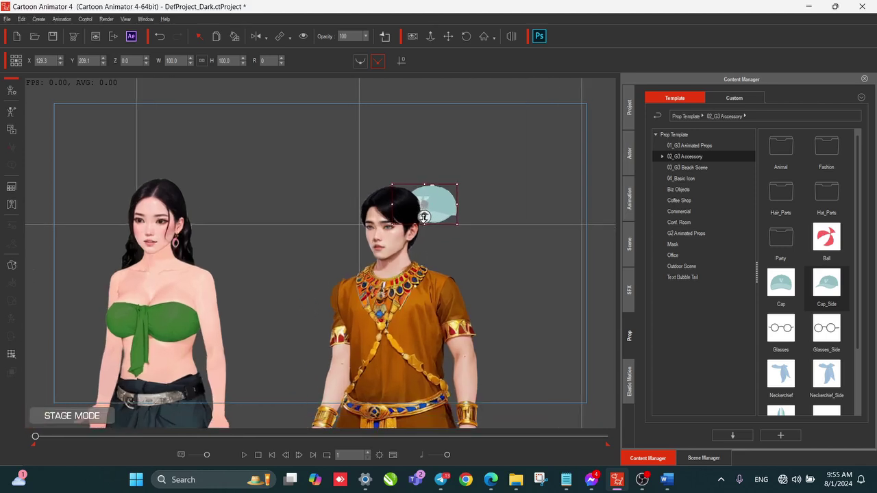
{"action": "left_click_drag", "start_coordinate": [424, 217], "coordinate": [424, 217]}
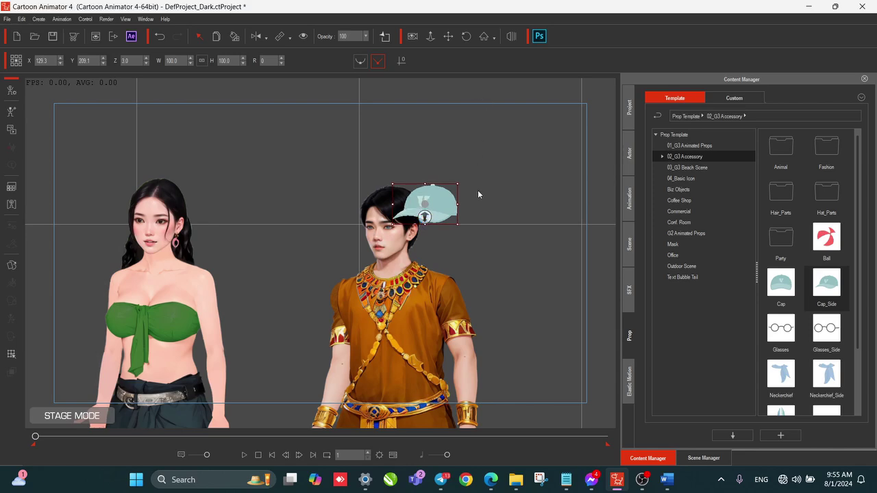
Step: In the 3D view, orbit to the side, move the cap along its depth axis to about Z 101.4 and back to about 1.7
{"action": "left_click", "coordinate": [510, 38]}
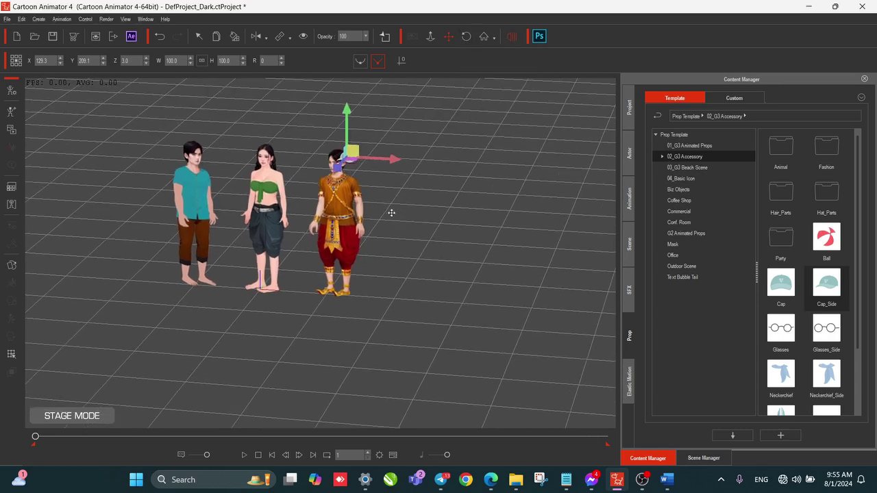
{"action": "left_click_drag", "start_coordinate": [370, 238], "coordinate": [372, 257]}
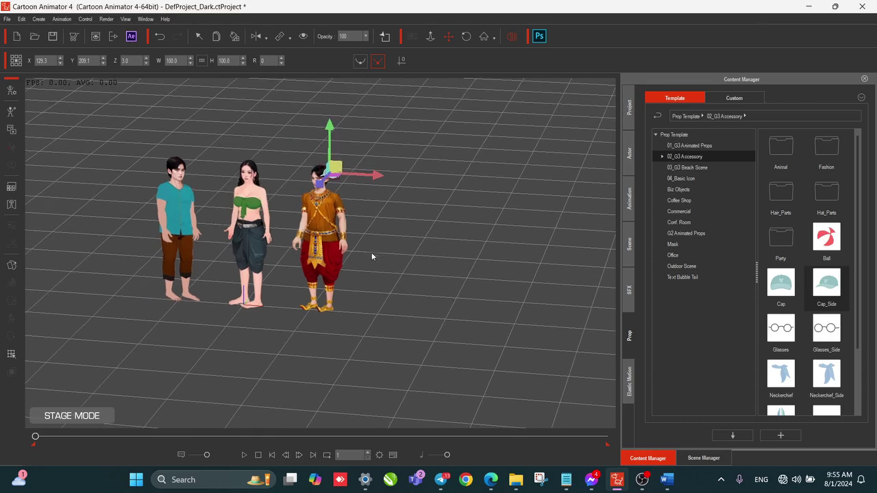
{"action": "left_click", "coordinate": [465, 36]}
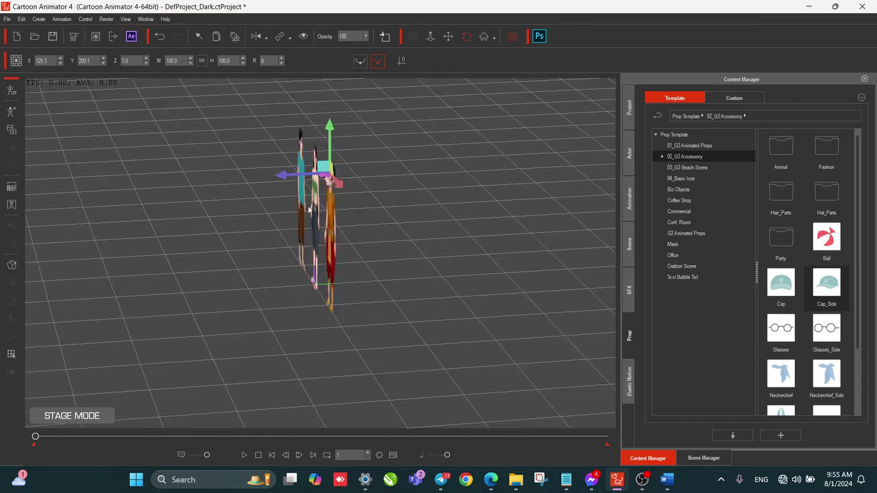
{"action": "left_click_drag", "start_coordinate": [215, 177], "coordinate": [337, 165]}
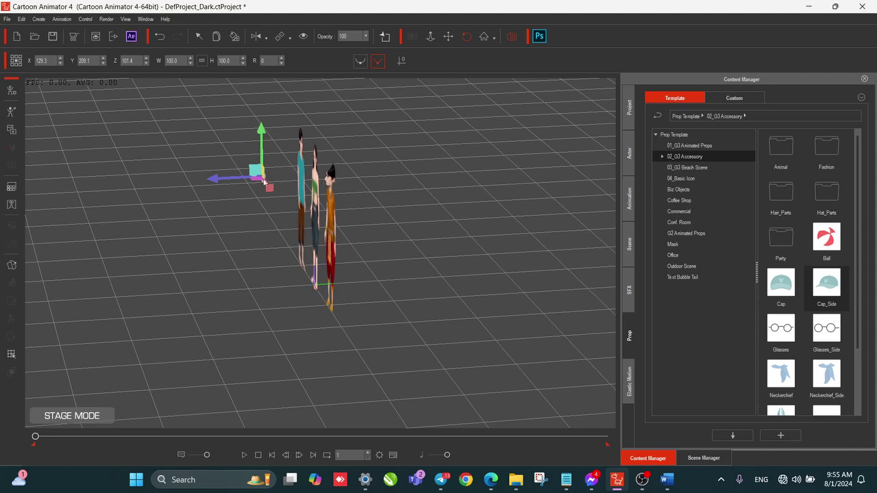
{"action": "left_click_drag", "start_coordinate": [217, 181], "coordinate": [286, 180]}
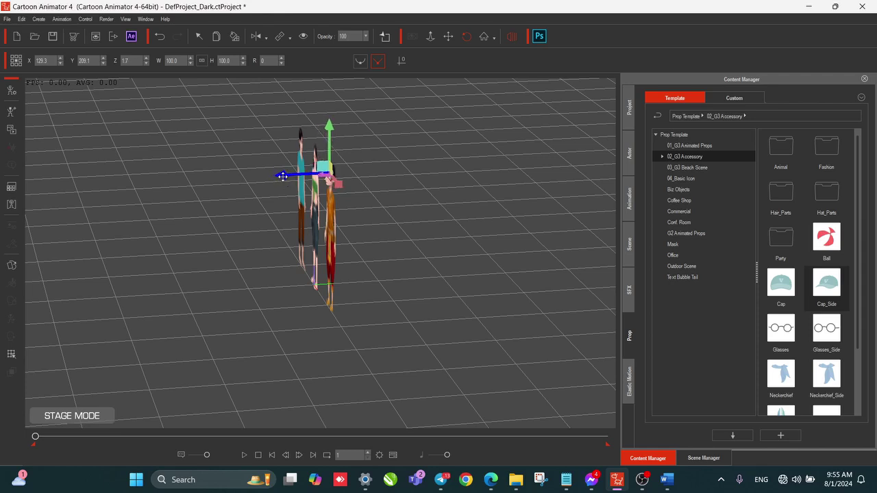
{"action": "left_click", "coordinate": [515, 37]}
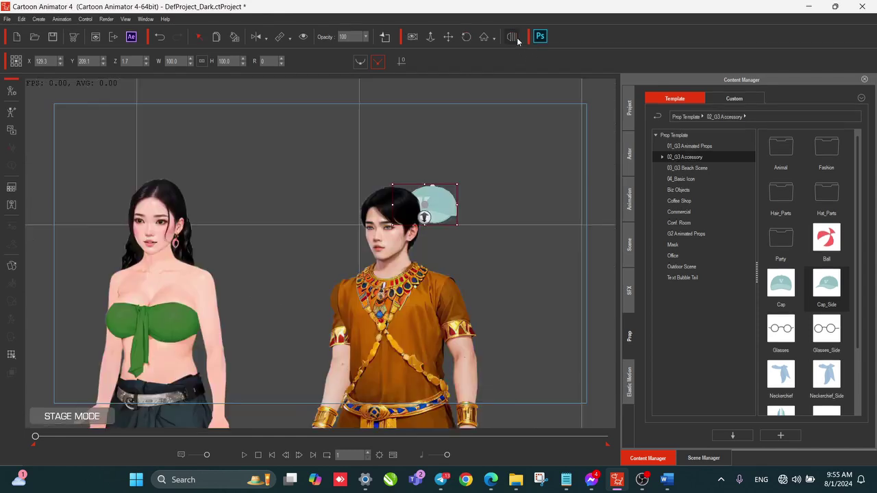
Step: Nudge the cap to about X 128.5, Y 209.3 and set its layer depth to Z 2.7
{"action": "left_click_drag", "start_coordinate": [426, 217], "coordinate": [424, 218]}
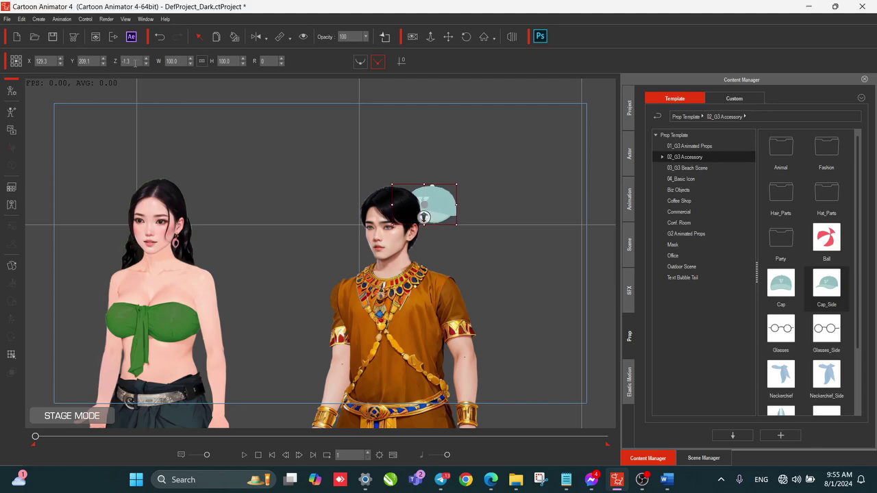
{"action": "left_click_drag", "start_coordinate": [417, 217], "coordinate": [425, 213]}
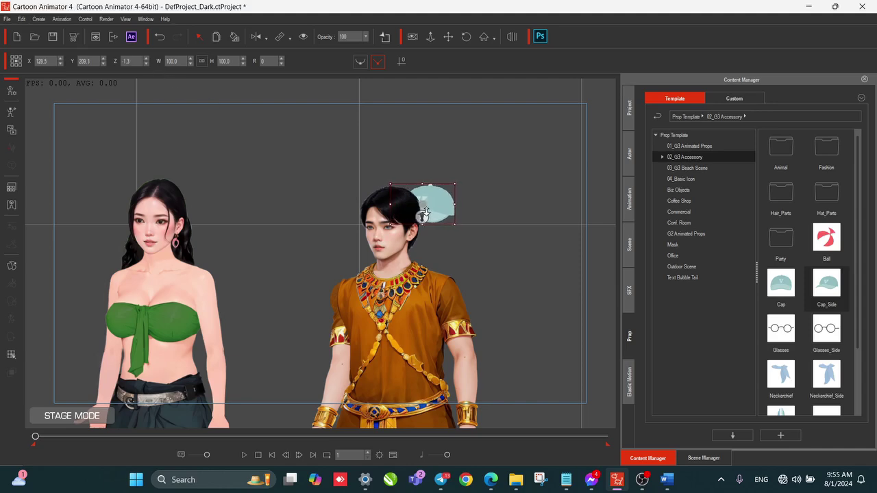
{"action": "left_click", "coordinate": [146, 60]}
{"action": "left_click", "coordinate": [146, 60]}
{"action": "left_click", "coordinate": [146, 59]}
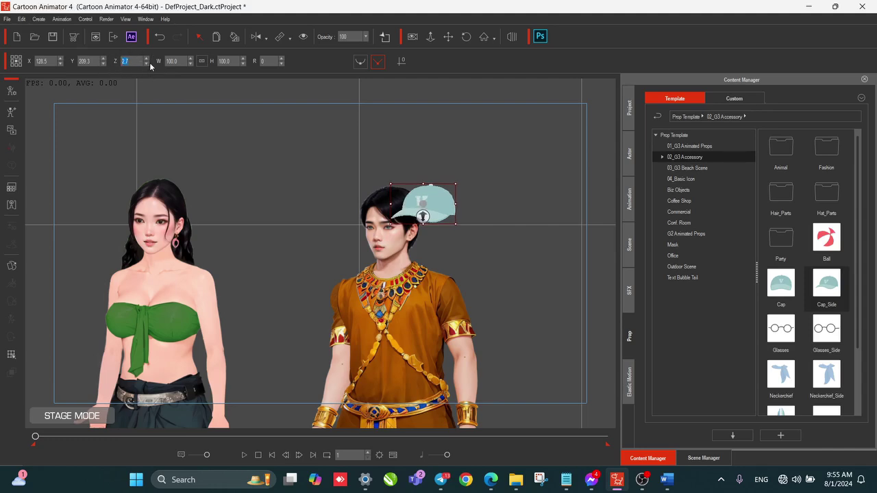
{"action": "left_click", "coordinate": [146, 64]}
{"action": "left_click", "coordinate": [147, 59]}
{"action": "left_click", "coordinate": [146, 64]}
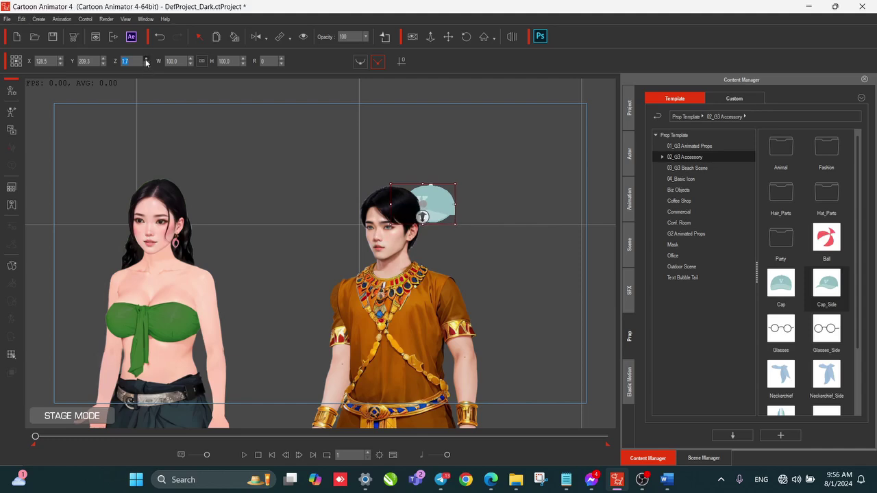
{"action": "left_click", "coordinate": [146, 59]}
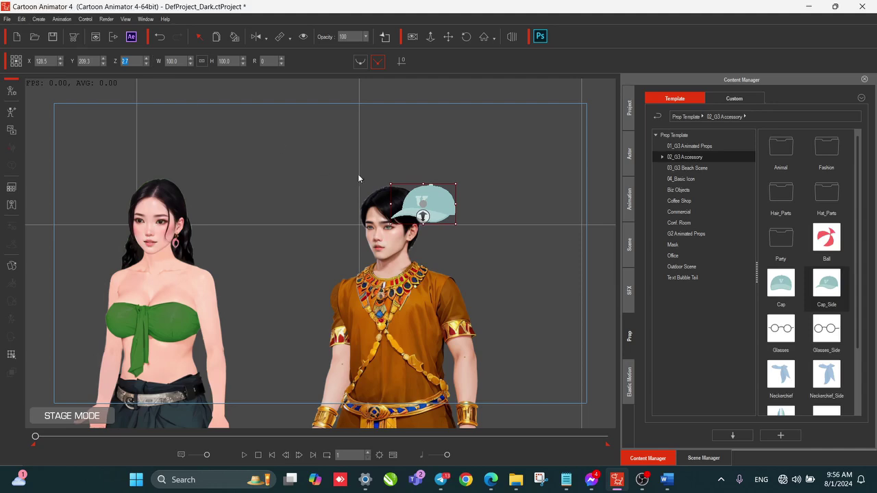
Step: Move the cap onto the costumed man's head at about X 109.5, Y 213.4 and scale it to about 114.7
{"action": "left_click_drag", "start_coordinate": [436, 199], "coordinate": [405, 195]}
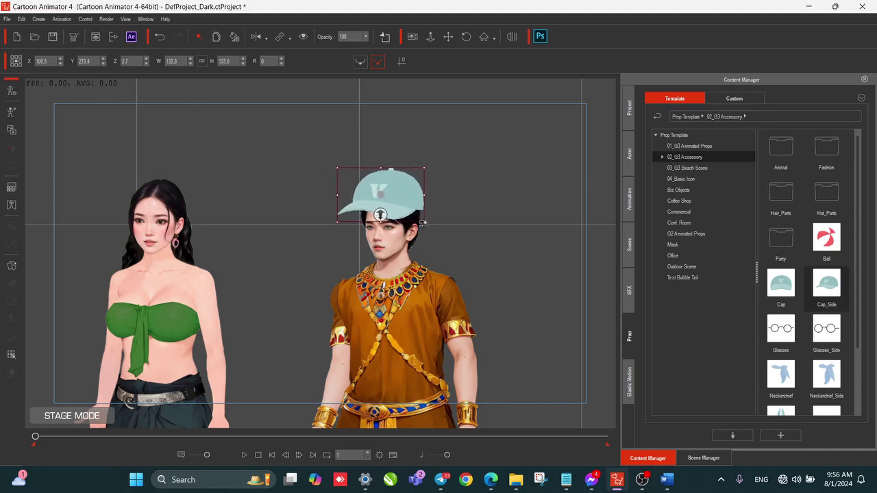
{"action": "left_click_drag", "start_coordinate": [425, 223], "coordinate": [415, 214]}
{"action": "left_click", "coordinate": [403, 203]}
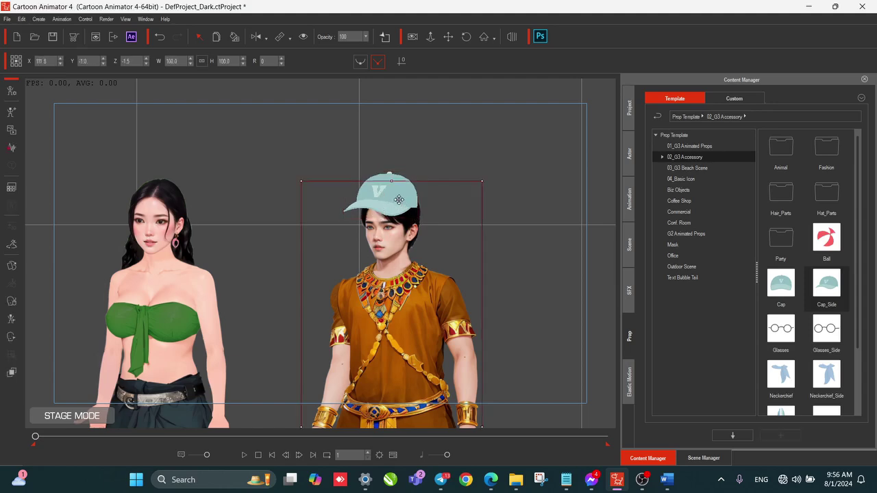
Step: Rotate the cap to about 353 degrees and shift it to about X 110.7, Y 213.0
{"action": "left_click", "coordinate": [389, 175]}
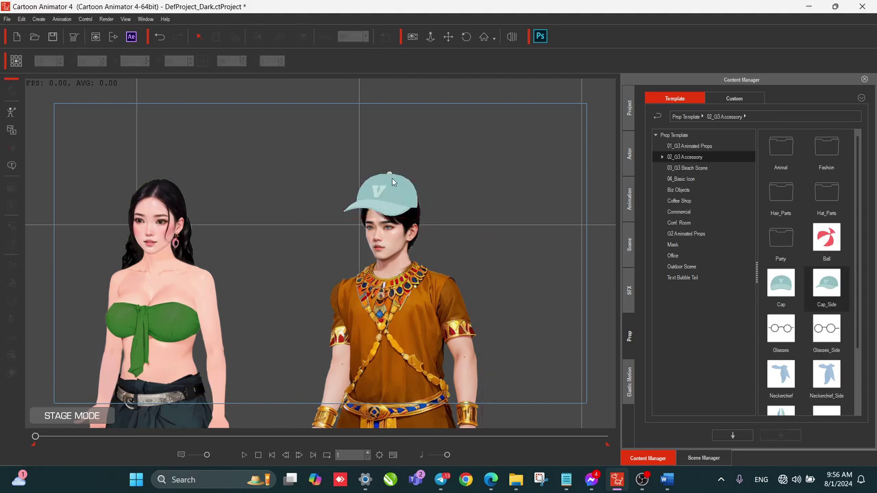
{"action": "left_click", "coordinate": [393, 181]}
{"action": "left_click_drag", "start_coordinate": [423, 176], "coordinate": [422, 168]}
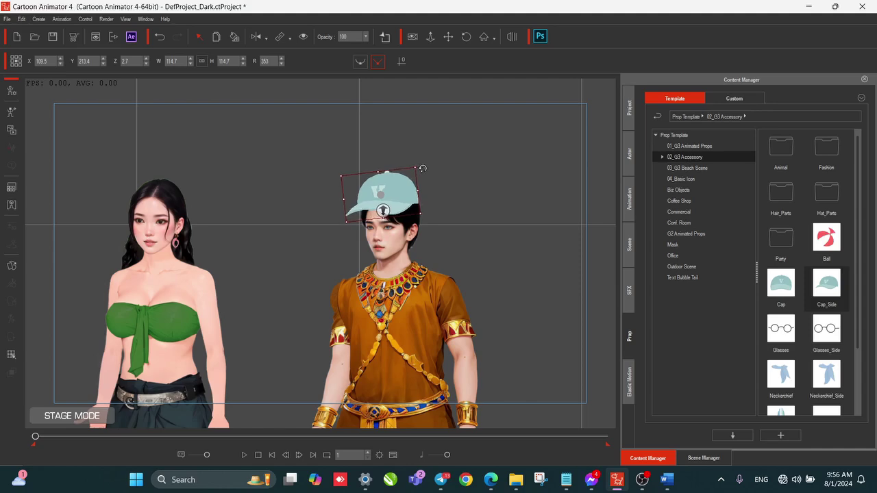
{"action": "left_click_drag", "start_coordinate": [351, 185], "coordinate": [353, 186]}
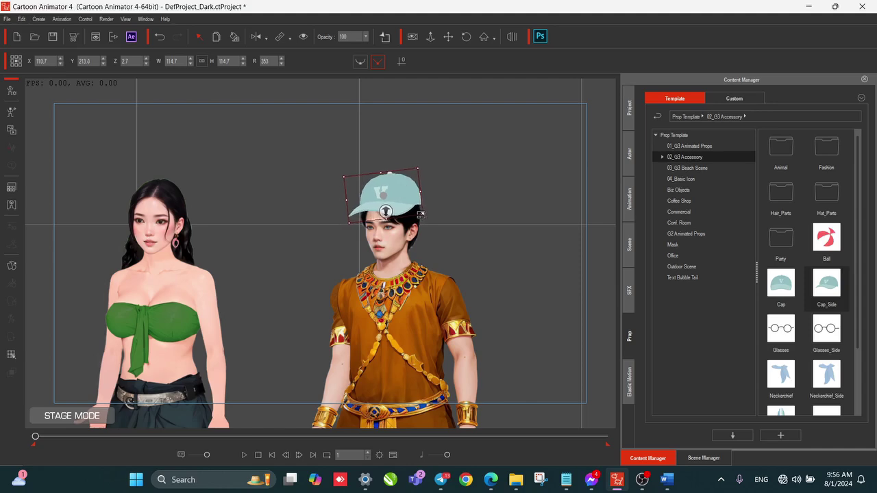
Step: Fit the cap to the man's head with a rotation of about 359 and a scale of about 116.4, at about X 110.7, Y 209.5
{"action": "left_click_drag", "start_coordinate": [420, 215], "coordinate": [426, 222]}
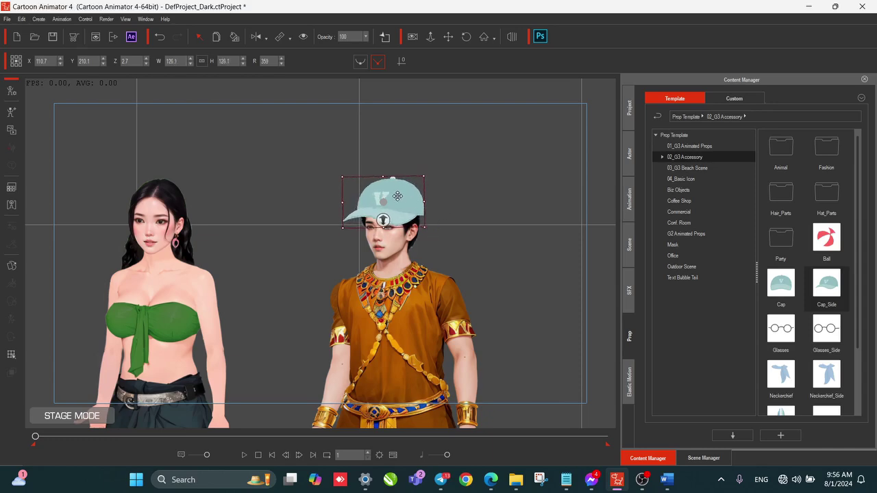
{"action": "left_click_drag", "start_coordinate": [398, 197], "coordinate": [396, 197]}
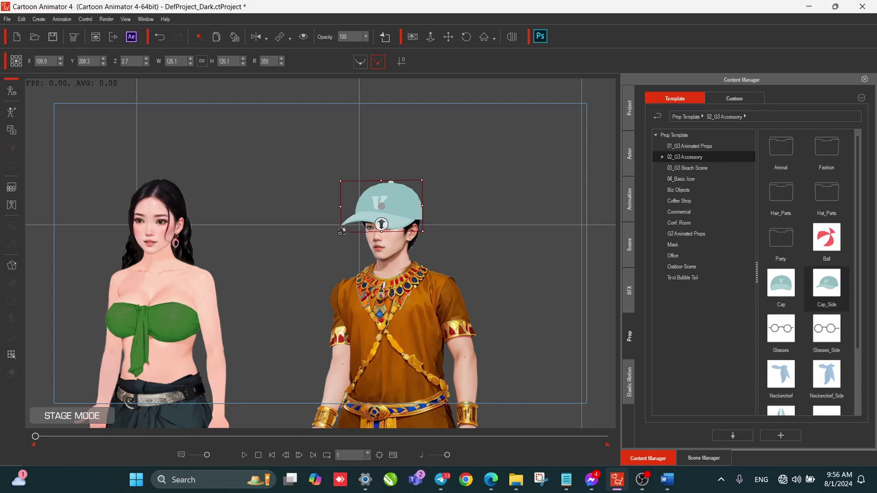
{"action": "left_click_drag", "start_coordinate": [342, 231], "coordinate": [346, 229]}
{"action": "left_click_drag", "start_coordinate": [396, 209], "coordinate": [397, 209]}
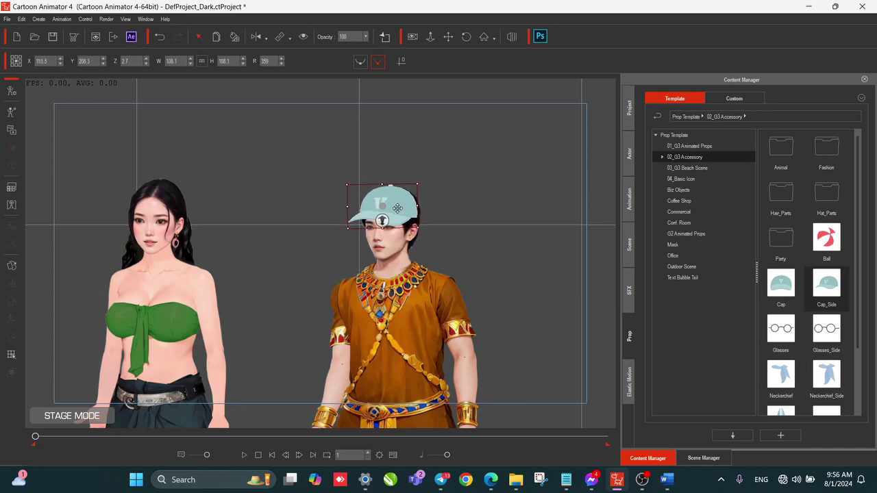
{"action": "left_click_drag", "start_coordinate": [347, 229], "coordinate": [344, 231]}
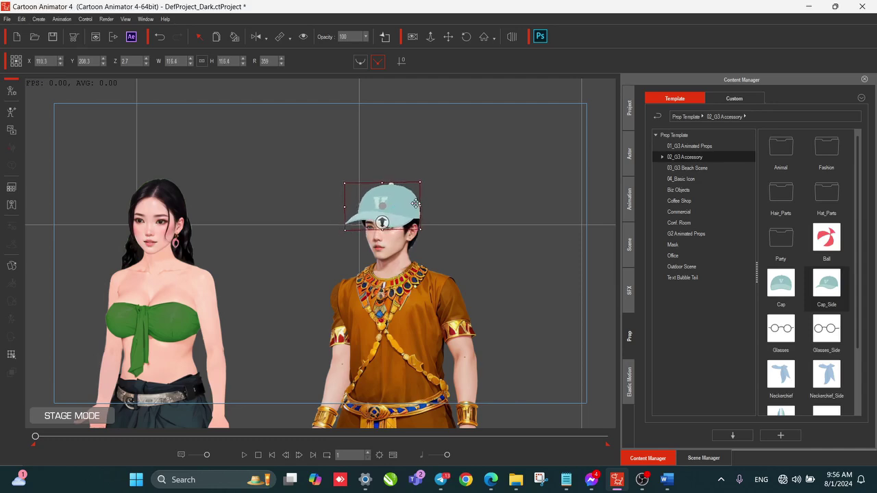
{"action": "left_click_drag", "start_coordinate": [410, 205], "coordinate": [411, 201]}
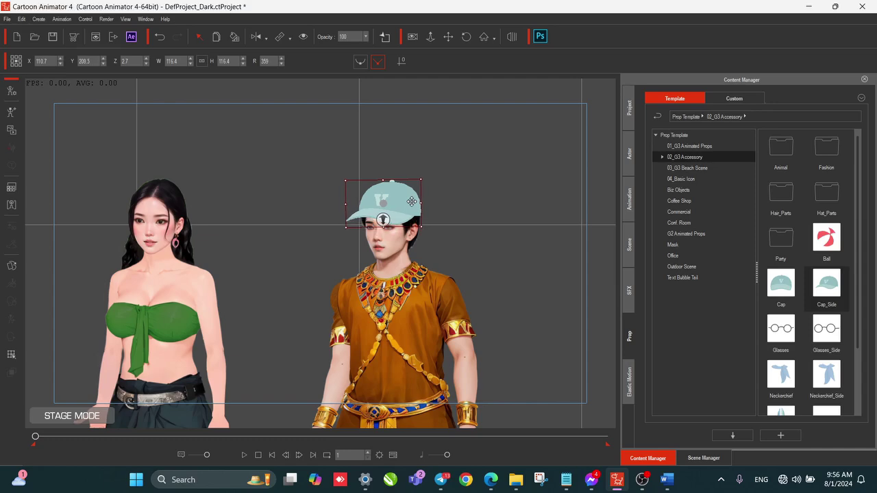
{"action": "left_click", "coordinate": [499, 224]}
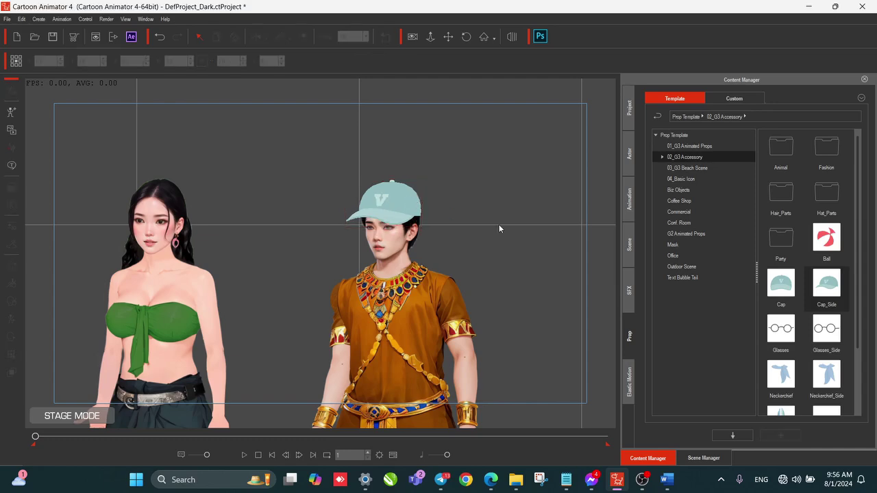
Step: Try moving the costumed man separately from the cap, and undo the move
{"action": "left_click", "coordinate": [405, 310]}
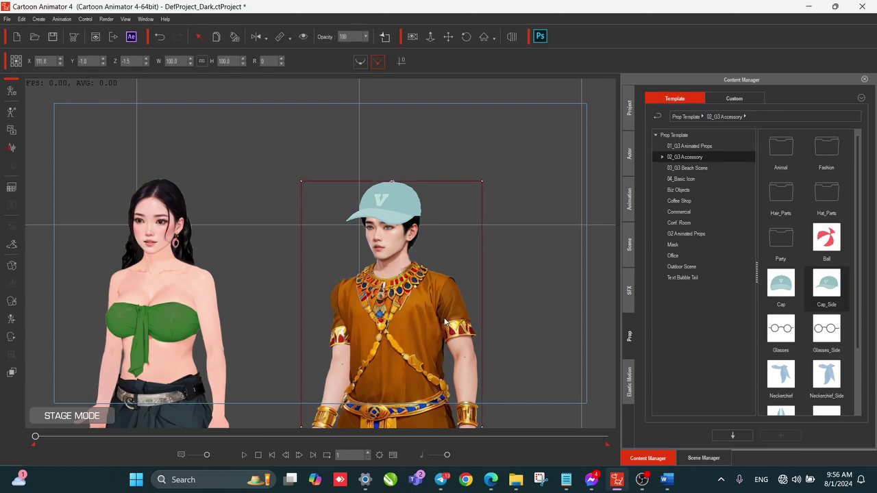
{"action": "mouse_move", "coordinate": [404, 310]}
{"action": "left_mouse_down"}
{"action": "mouse_move", "coordinate": [505, 296]}
{"action": "mouse_move", "coordinate": [401, 304]}
{"action": "left_mouse_up"}
{"action": "left_click", "coordinate": [435, 219]}
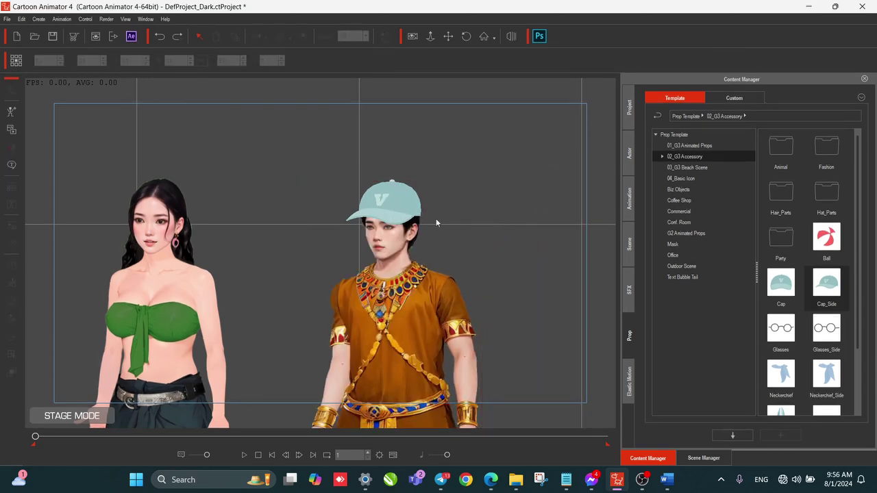
Step: Link the Cap_Side prop to the costumed man's head
{"action": "left_click", "coordinate": [403, 203]}
{"action": "left_click", "coordinate": [471, 164]}
{"action": "left_click", "coordinate": [394, 183]}
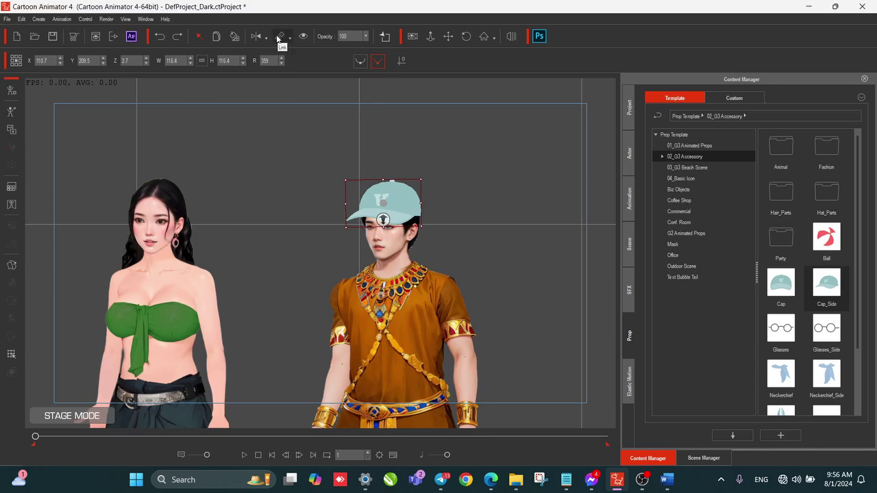
{"action": "left_click", "coordinate": [279, 38]}
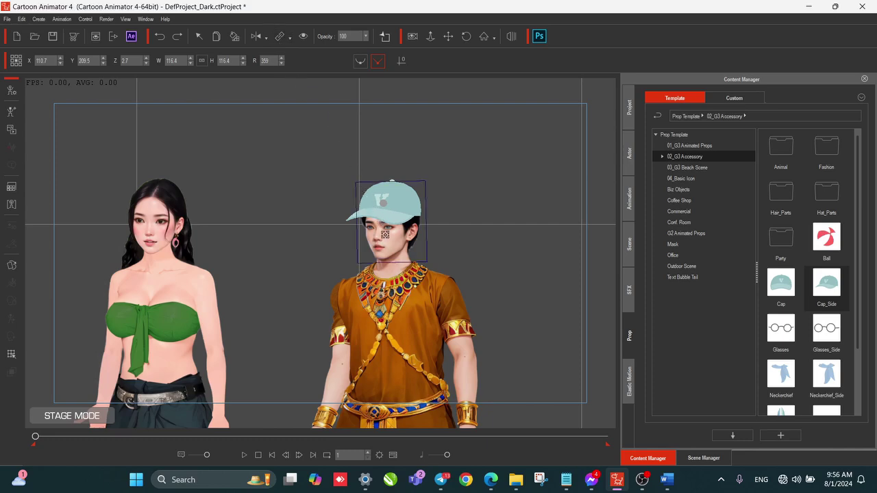
{"action": "left_click", "coordinate": [385, 233]}
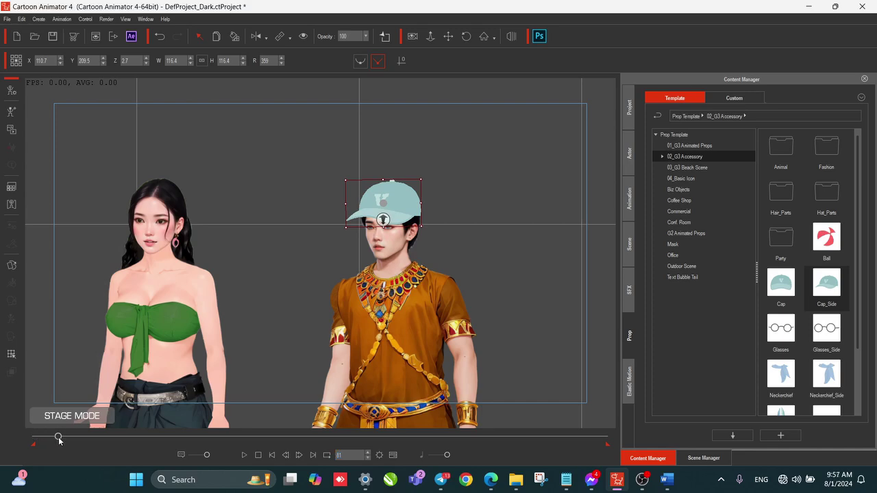
Step: Set the playhead to frame 30 and open the Timeline, stretched across the full window width above the characters
{"action": "left_click_drag", "start_coordinate": [59, 439], "coordinate": [43, 439]}
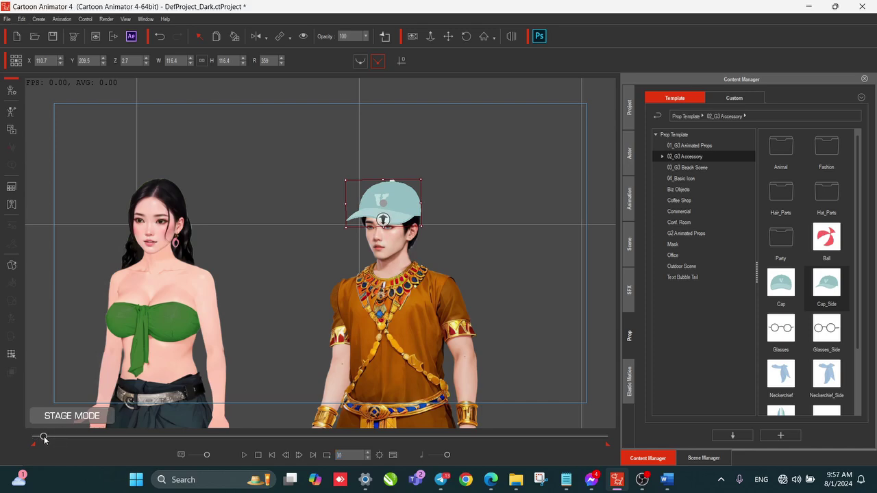
{"action": "left_click", "coordinate": [392, 455]}
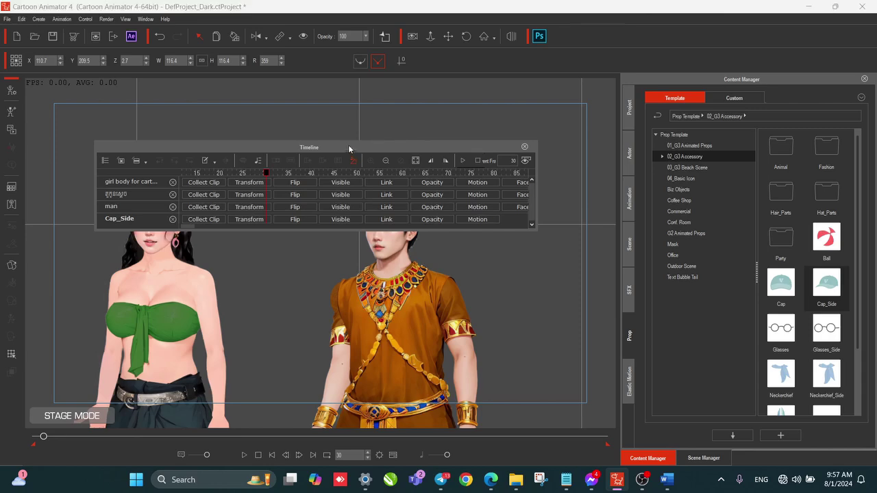
{"action": "left_click_drag", "start_coordinate": [348, 144], "coordinate": [316, 72]}
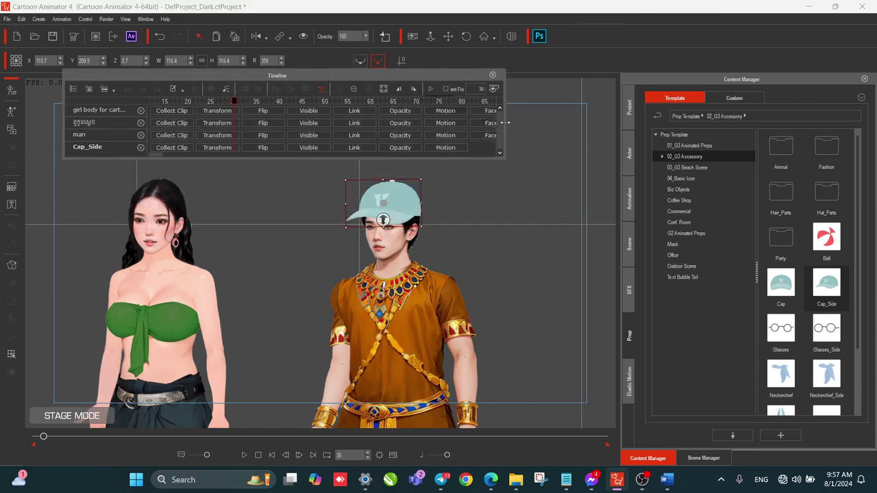
{"action": "left_click_drag", "start_coordinate": [503, 123], "coordinate": [874, 123]}
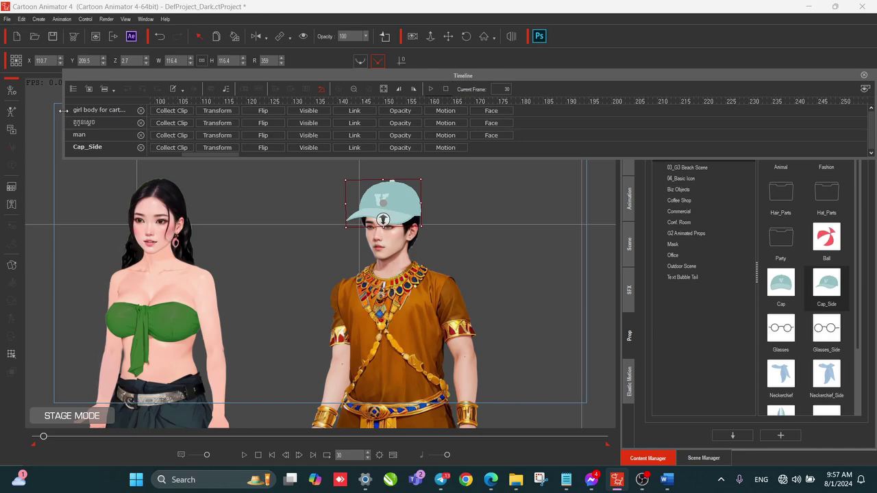
{"action": "left_click_drag", "start_coordinate": [61, 114], "coordinate": [1, 114]}
{"action": "left_click_drag", "start_coordinate": [188, 76], "coordinate": [191, 61]}
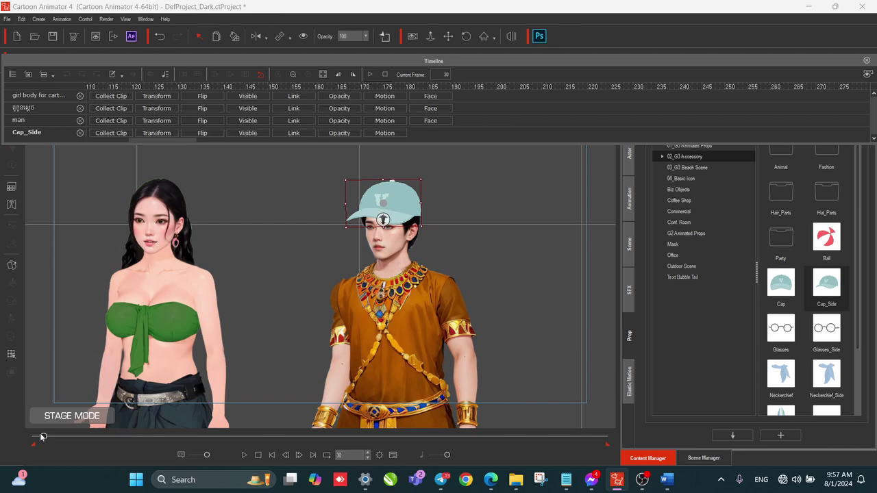
Step: Move the playhead to frame 669, close the Timeline and keep the project open
{"action": "left_click_drag", "start_coordinate": [42, 436], "coordinate": [31, 436]}
{"action": "left_click", "coordinate": [465, 256]}
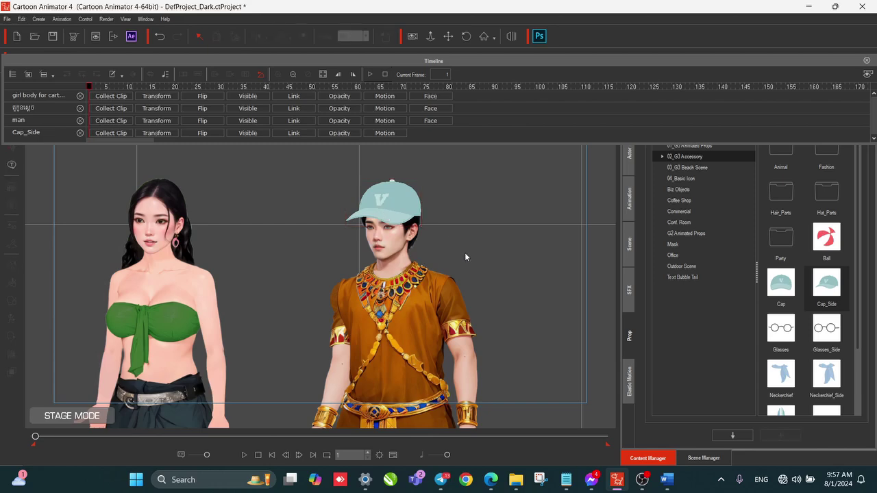
{"action": "left_click", "coordinate": [226, 437]}
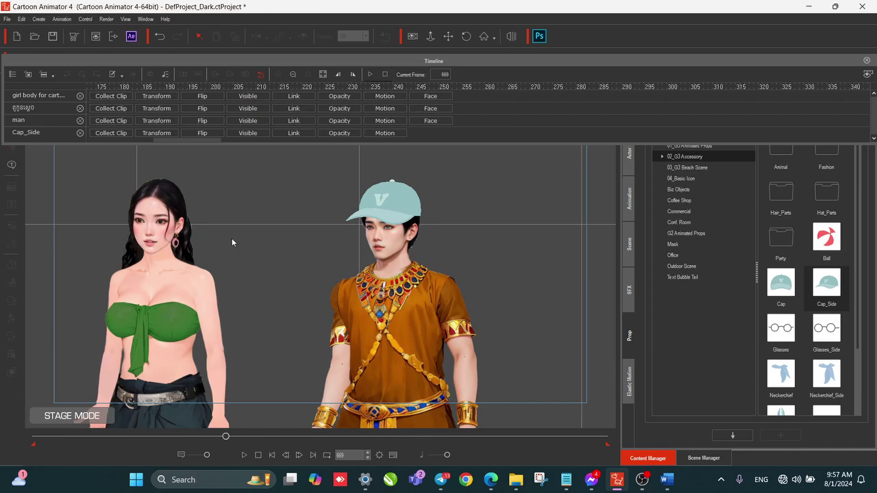
{"action": "left_click", "coordinate": [862, 6]}
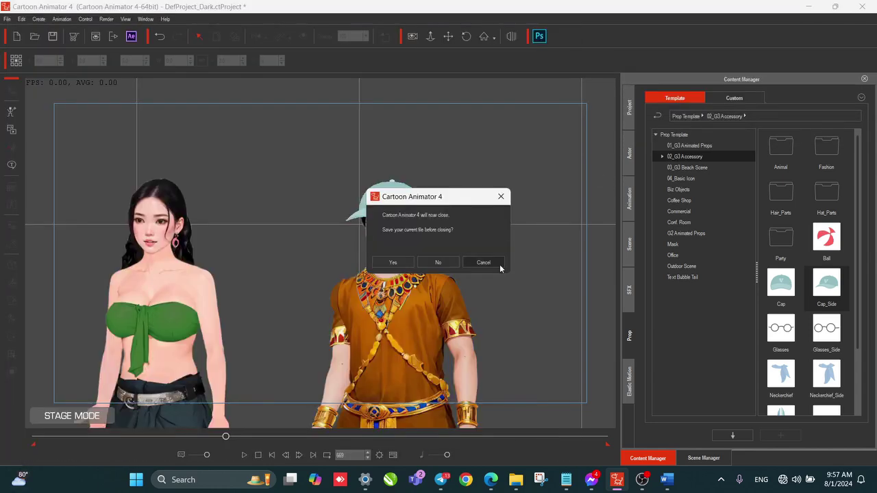
{"action": "left_click", "coordinate": [500, 268]}
Step: Open the 2D Motion Key Editor for the costumed man, examine its bone and key options, and close it
{"action": "left_click", "coordinate": [394, 209]}
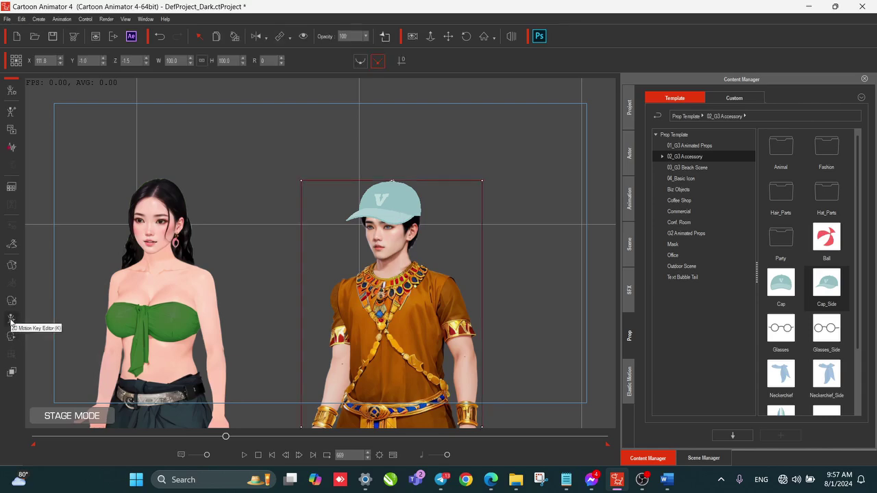
{"action": "left_click", "coordinate": [11, 321]}
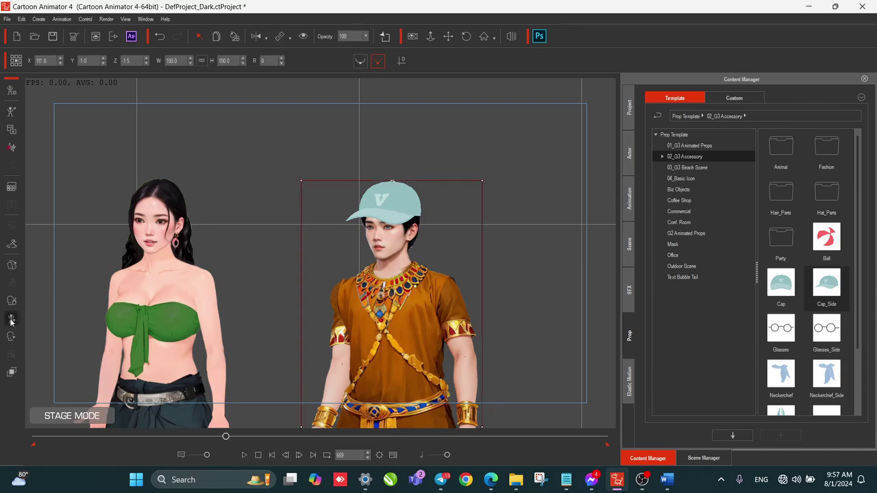
{"action": "left_click_drag", "start_coordinate": [543, 162], "coordinate": [679, 98]}
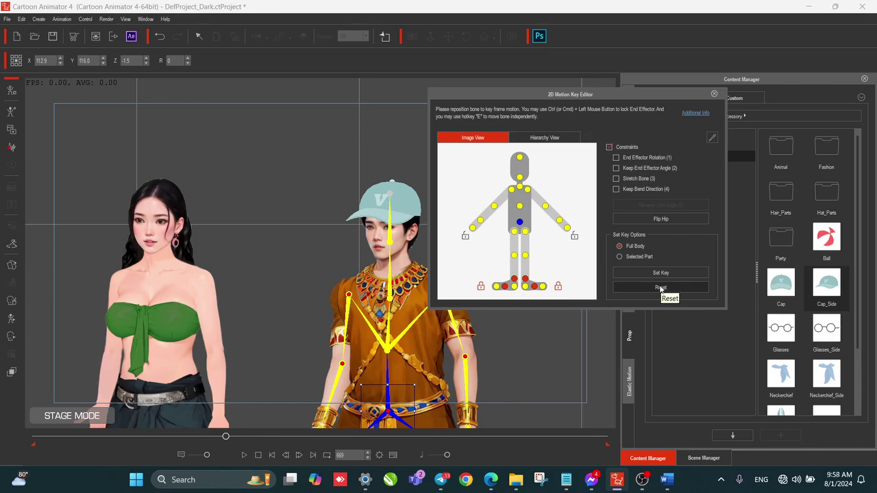
{"action": "left_click", "coordinate": [713, 94]}
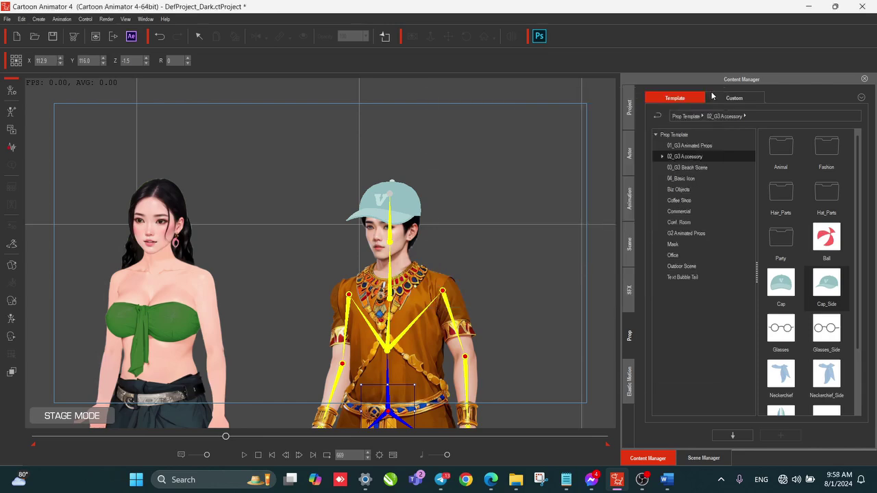
{"action": "left_click", "coordinate": [516, 219]}
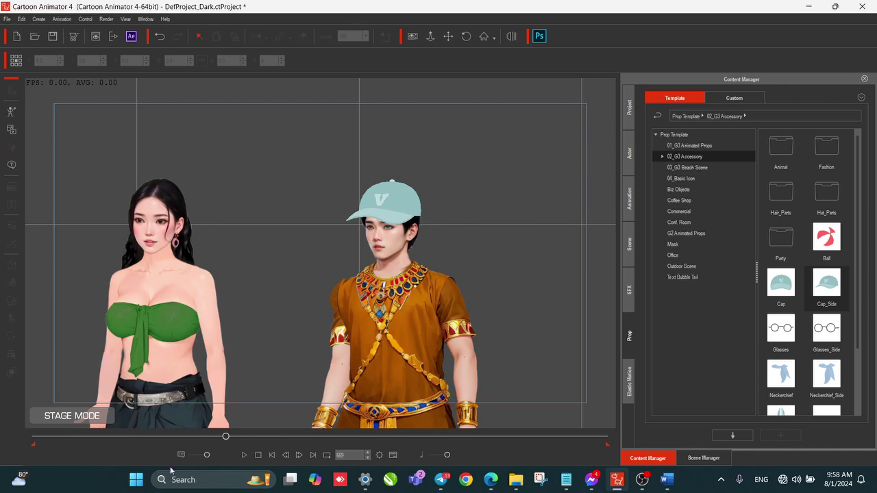
Step: Return the playhead to frame 1 and select the Cap_Side prop on the man's head
{"action": "left_click_drag", "start_coordinate": [225, 437], "coordinate": [19, 441]}
{"action": "left_click", "coordinate": [387, 205]}
{"action": "left_click", "coordinate": [518, 207]}
{"action": "left_click", "coordinate": [391, 183]}
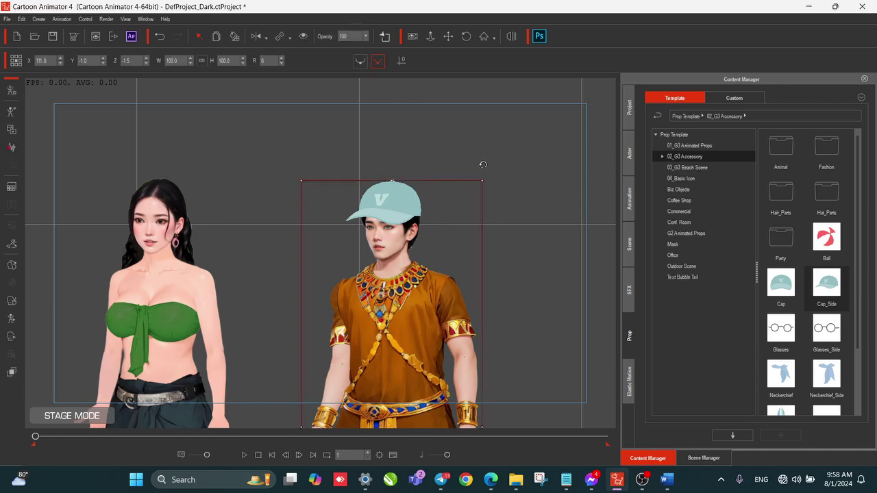
{"action": "key", "text": "Escape"}
{"action": "left_click", "coordinate": [410, 196]}
{"action": "key", "text": "Escape"}
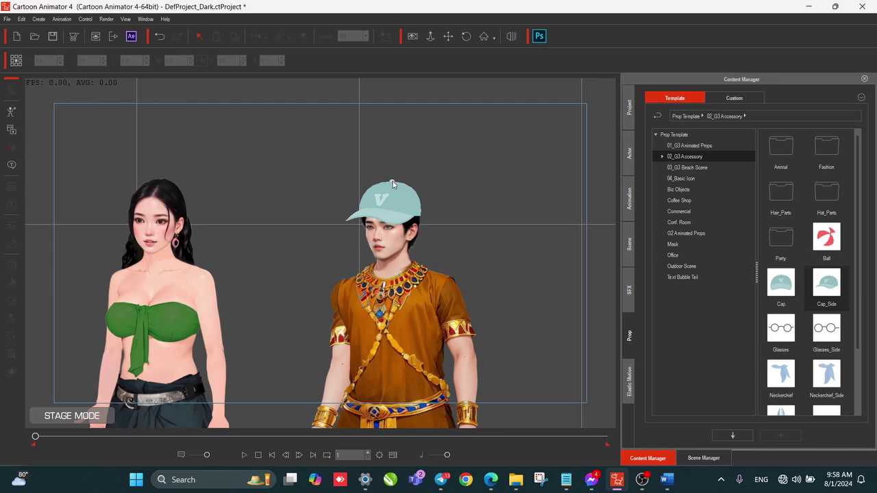
{"action": "left_click", "coordinate": [394, 184]}
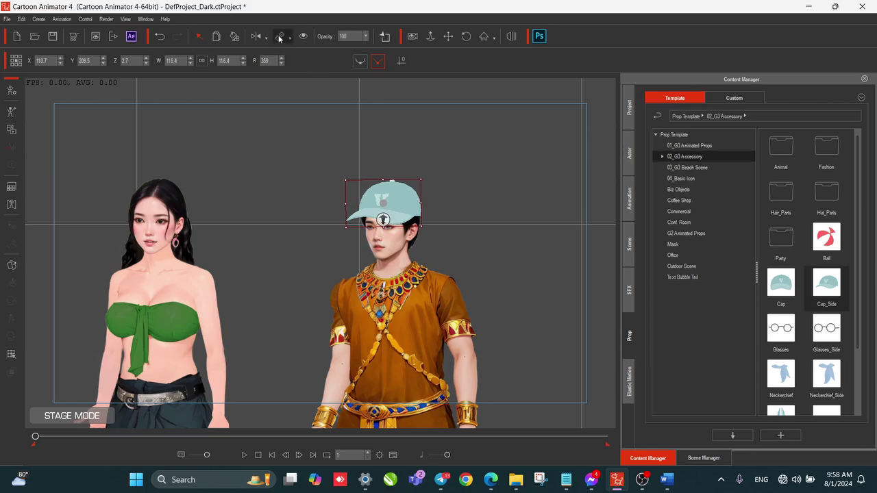
{"action": "left_click", "coordinate": [337, 128]}
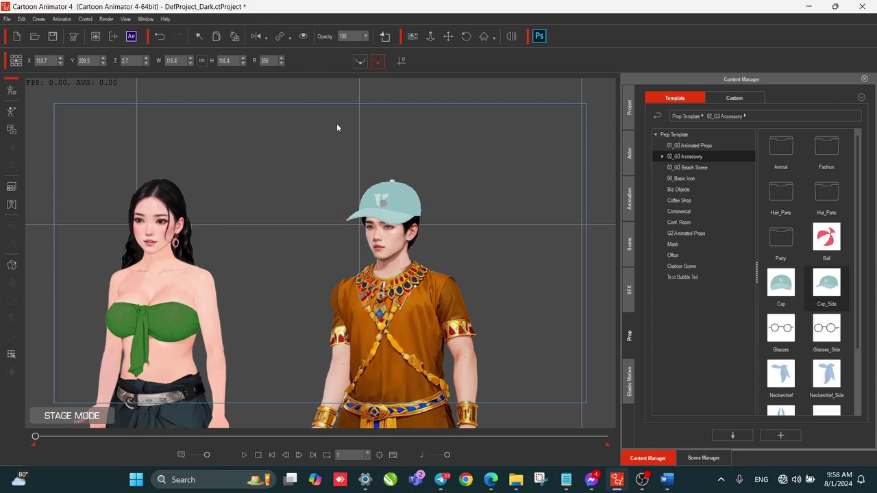
{"action": "left_click", "coordinate": [387, 243]}
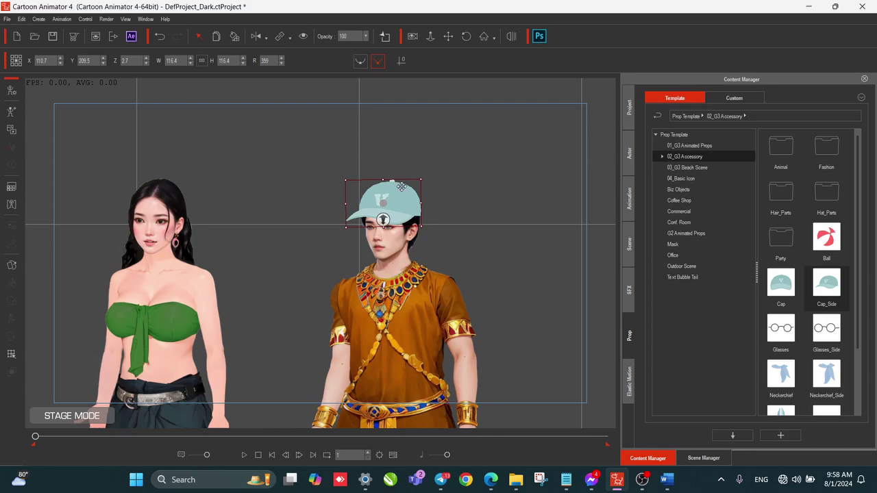
Step: Show the Link track of Cap_Side in the Timeline and unlink the cap from the man at frame 10
{"action": "left_click", "coordinate": [393, 455]}
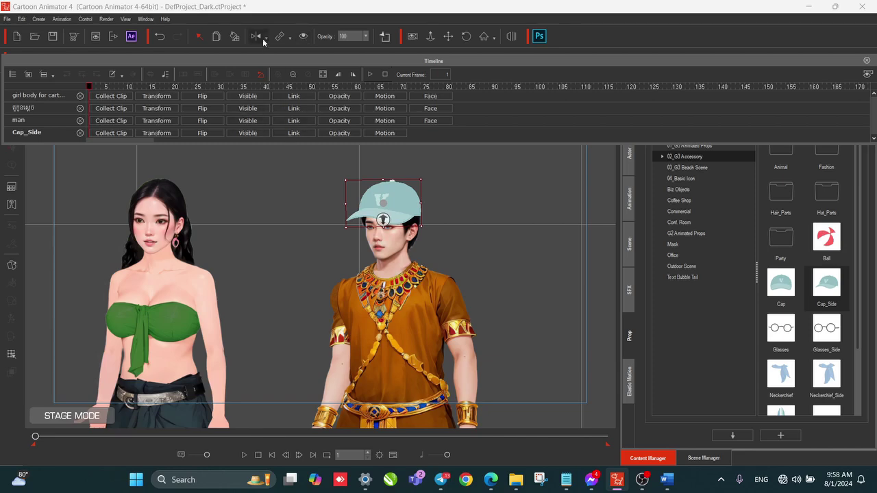
{"action": "left_click", "coordinate": [288, 132]}
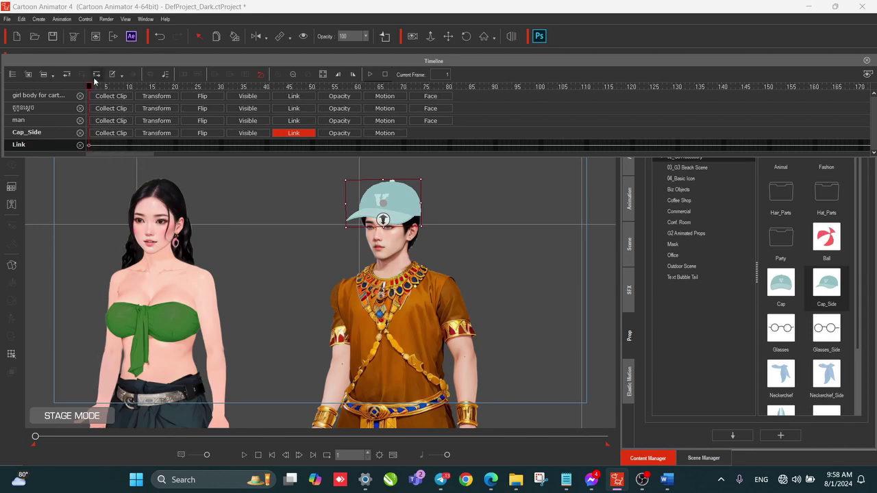
{"action": "left_click_drag", "start_coordinate": [90, 84], "coordinate": [129, 88]}
{"action": "left_click", "coordinate": [288, 38]}
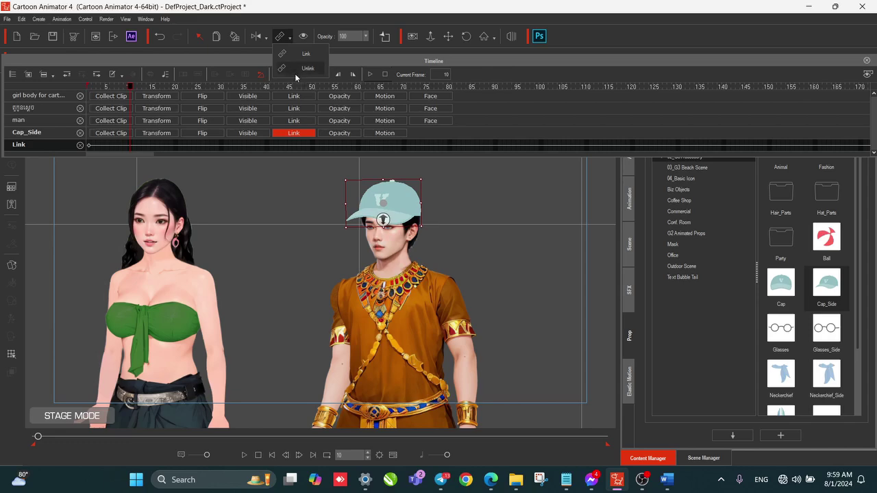
{"action": "left_click", "coordinate": [290, 39]}
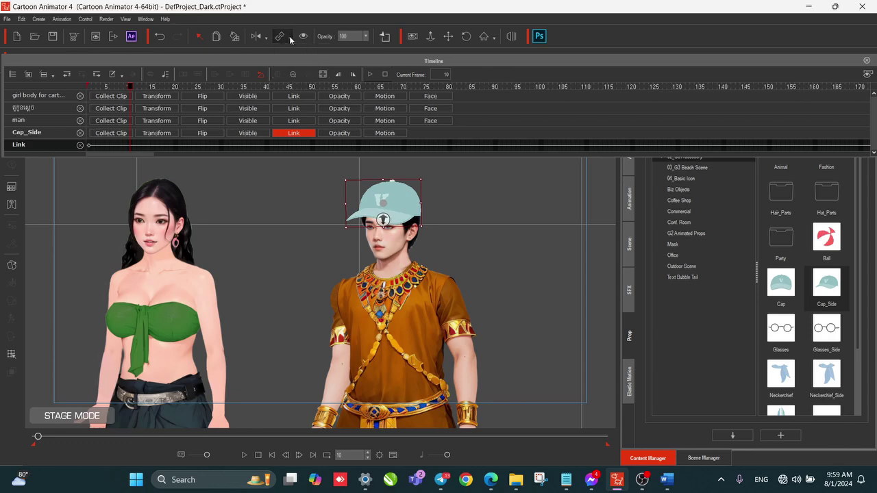
{"action": "left_click", "coordinate": [290, 38]}
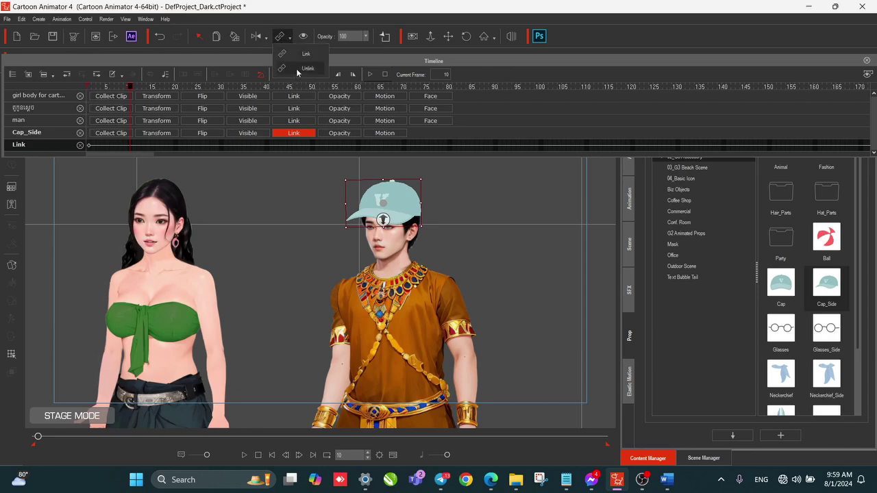
{"action": "left_click", "coordinate": [296, 69]}
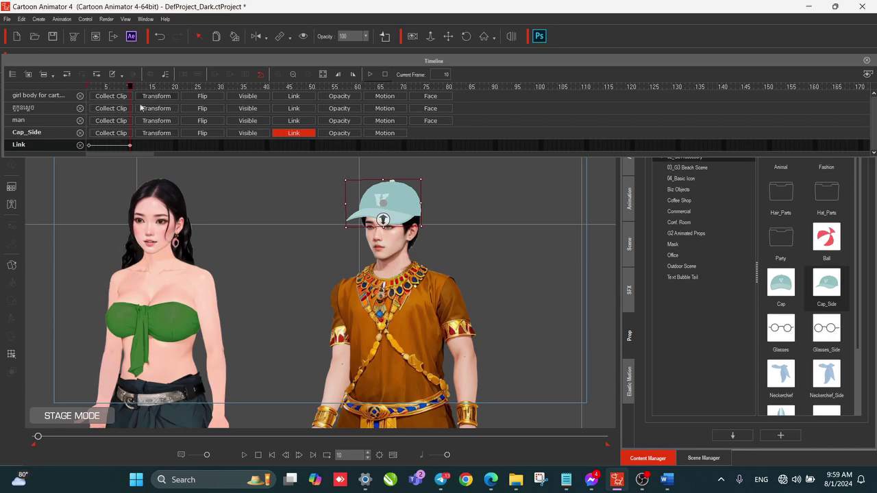
Step: At frame 20, move the costumed man toward the woman until he partly overlaps her
{"action": "left_click_drag", "start_coordinate": [129, 88], "coordinate": [83, 87]}
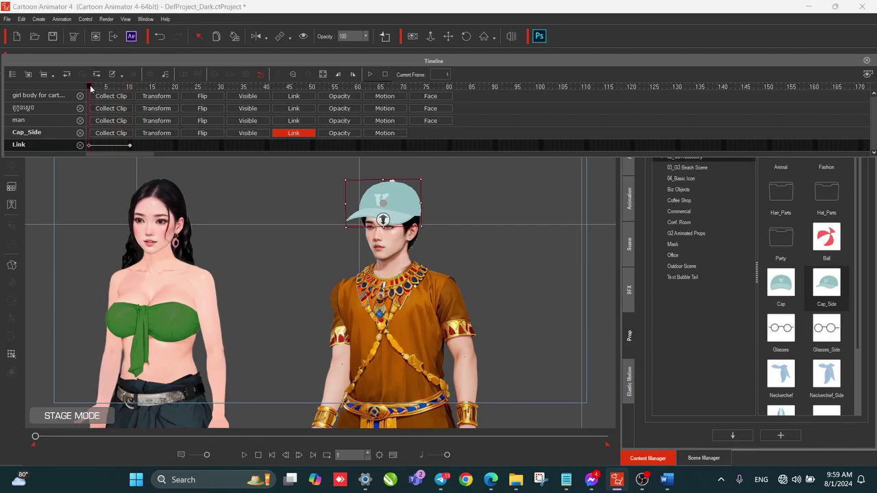
{"action": "left_click_drag", "start_coordinate": [93, 86], "coordinate": [167, 102]}
{"action": "left_click", "coordinate": [408, 349]}
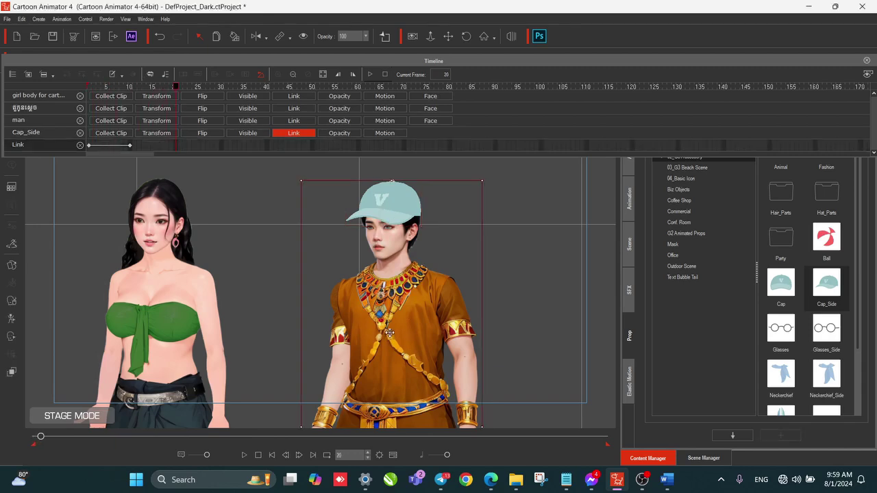
{"action": "left_click_drag", "start_coordinate": [389, 333], "coordinate": [275, 326]}
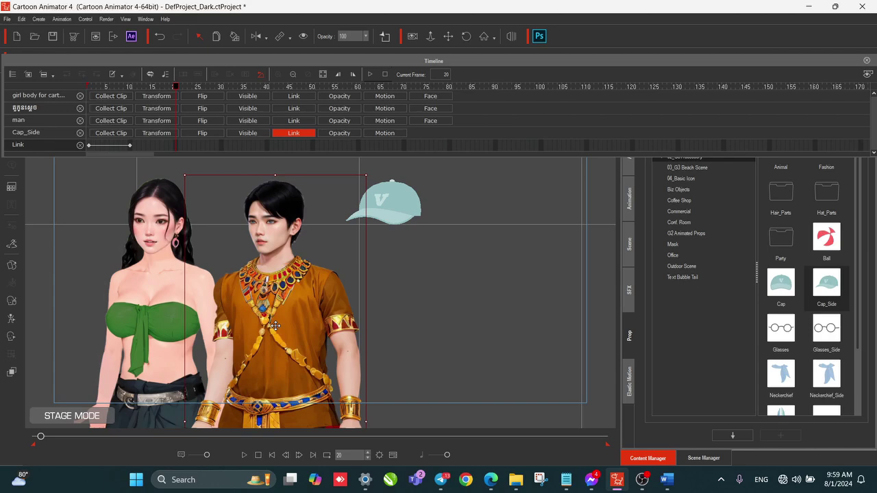
Step: Scrub the timeline between frames 1 and 10 to check how the cap follows the man around the unlink key
{"action": "left_click_drag", "start_coordinate": [177, 89], "coordinate": [103, 104]}
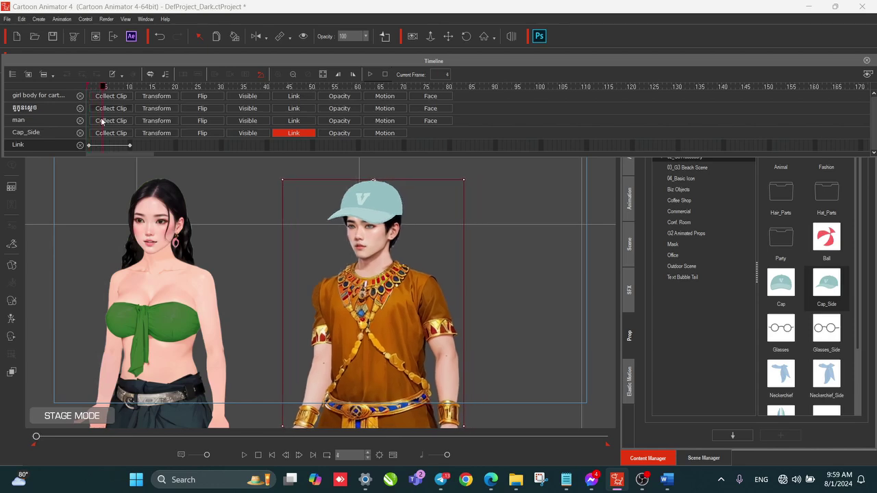
{"action": "left_click", "coordinate": [130, 145]}
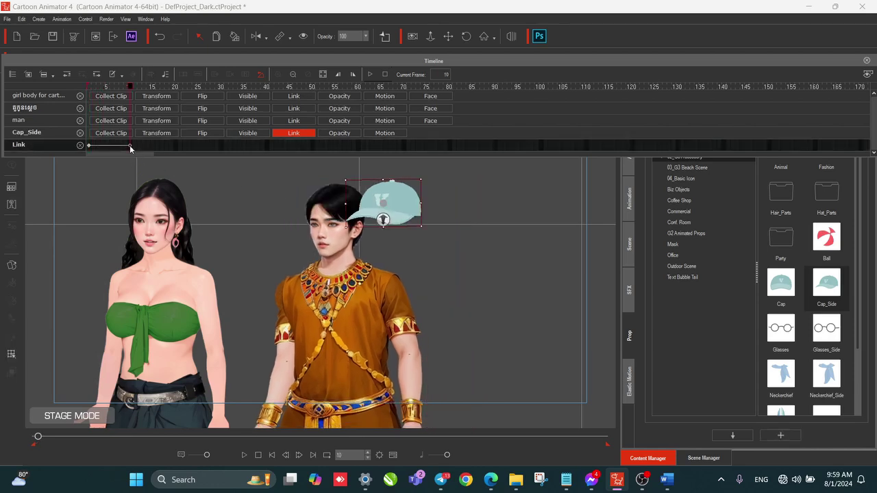
{"action": "left_click_drag", "start_coordinate": [120, 90], "coordinate": [89, 91]}
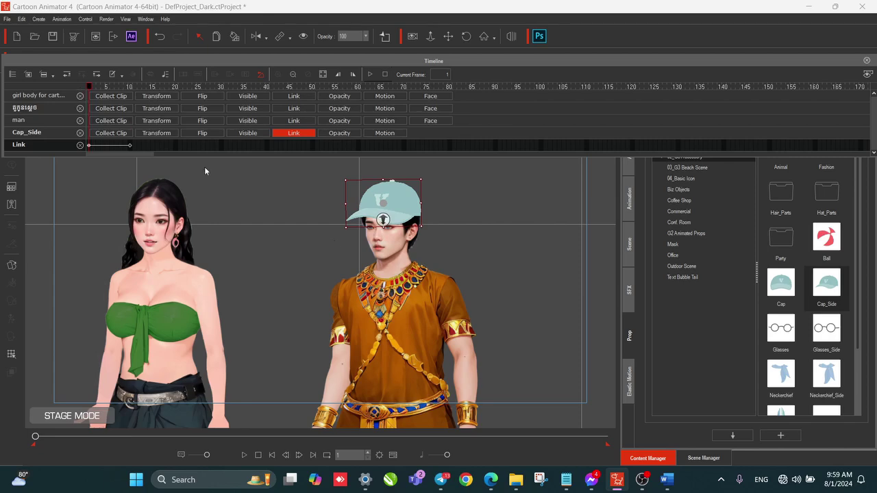
{"action": "left_click", "coordinate": [103, 179]}
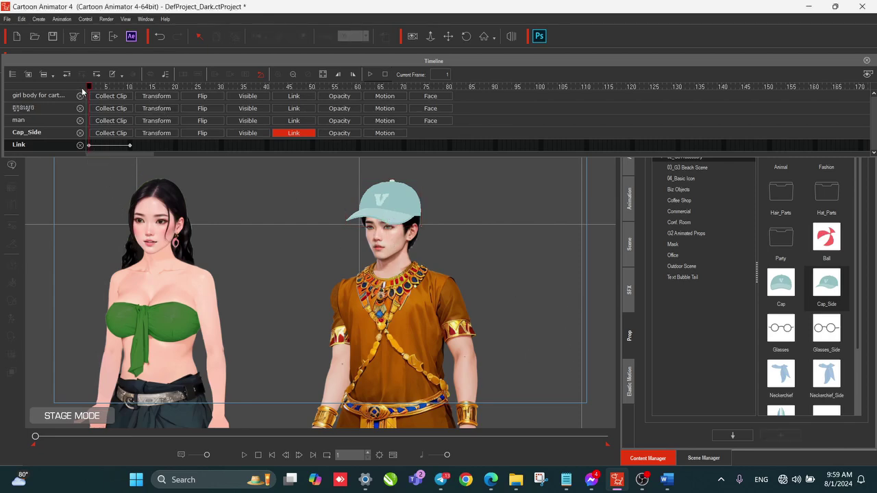
{"action": "left_click_drag", "start_coordinate": [89, 87], "coordinate": [129, 96]}
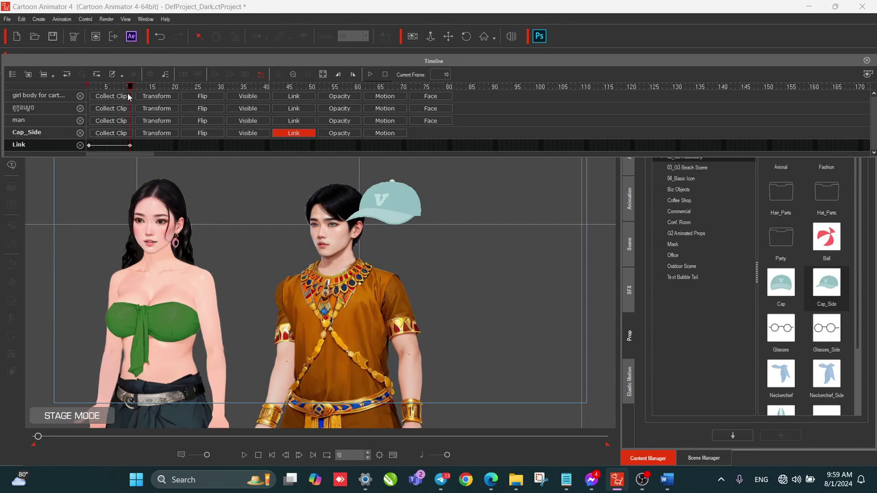
{"action": "left_click_drag", "start_coordinate": [128, 97], "coordinate": [89, 87]}
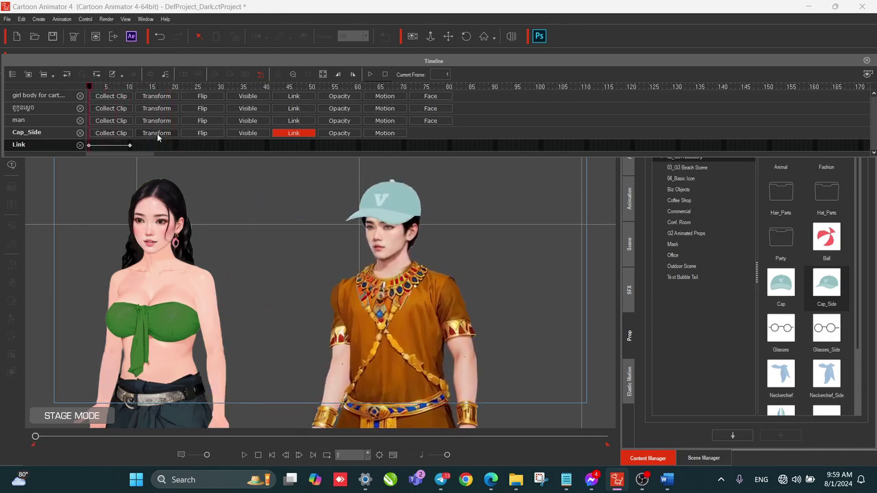
Step: Show the Transform track of Cap_Side and hide it again
{"action": "left_click", "coordinate": [157, 132]}
{"action": "left_click", "coordinate": [155, 134]}
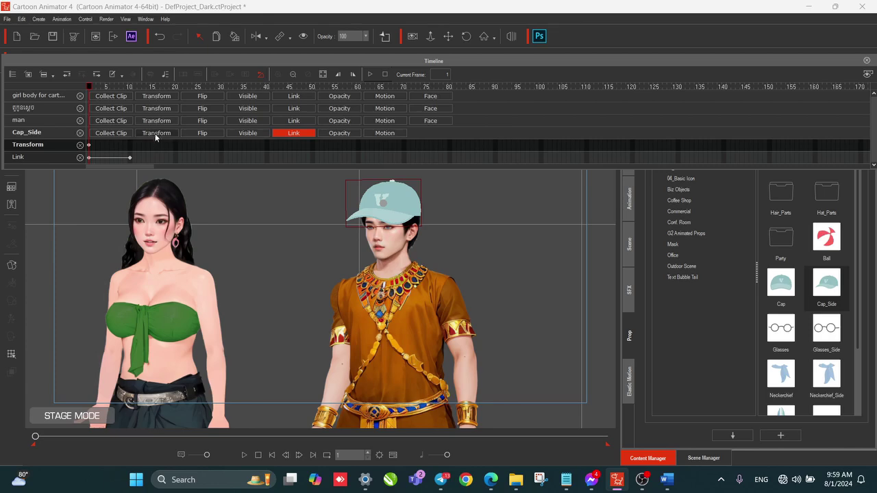
{"action": "left_click", "coordinate": [149, 135]}
{"action": "left_click", "coordinate": [148, 135]}
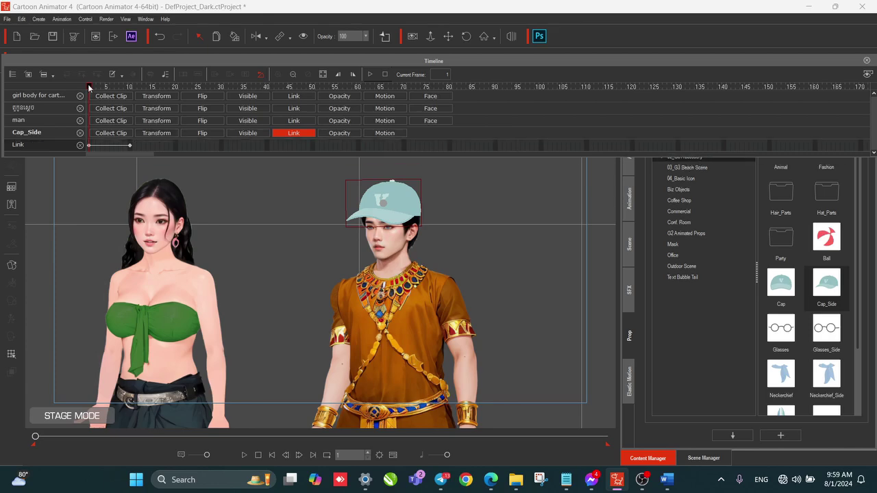
Step: Delete the unlink key at frame 10 from the Link track of Cap_Side
{"action": "left_click_drag", "start_coordinate": [88, 84], "coordinate": [152, 93]}
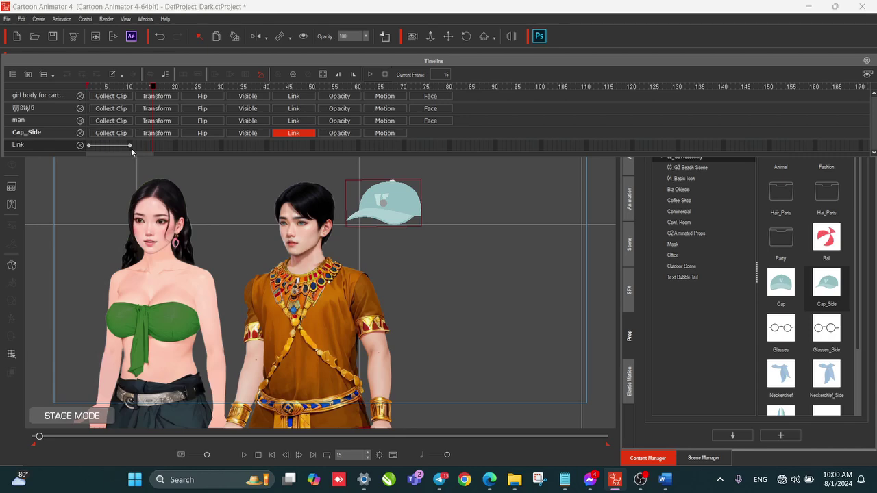
{"action": "left_click", "coordinate": [130, 146]}
{"action": "right_click", "coordinate": [130, 148]}
{"action": "left_click", "coordinate": [146, 192]}
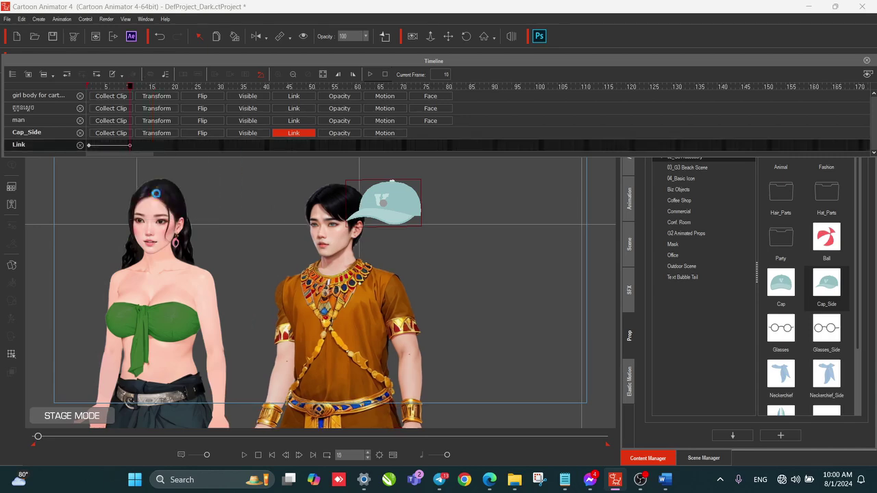
Step: Return the playhead to frame 1, close the Timeline and deselect the cap
{"action": "left_click", "coordinate": [124, 87]}
{"action": "left_click_drag", "start_coordinate": [124, 87], "coordinate": [64, 94]}
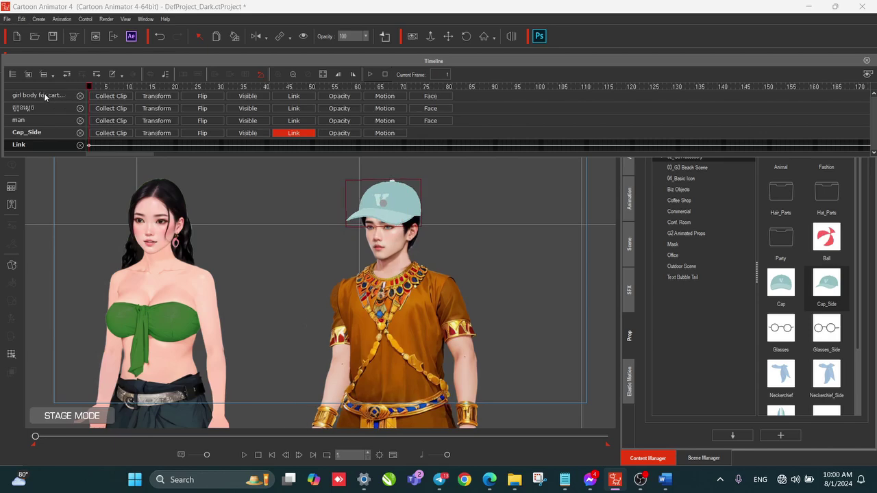
{"action": "left_click", "coordinate": [868, 61]}
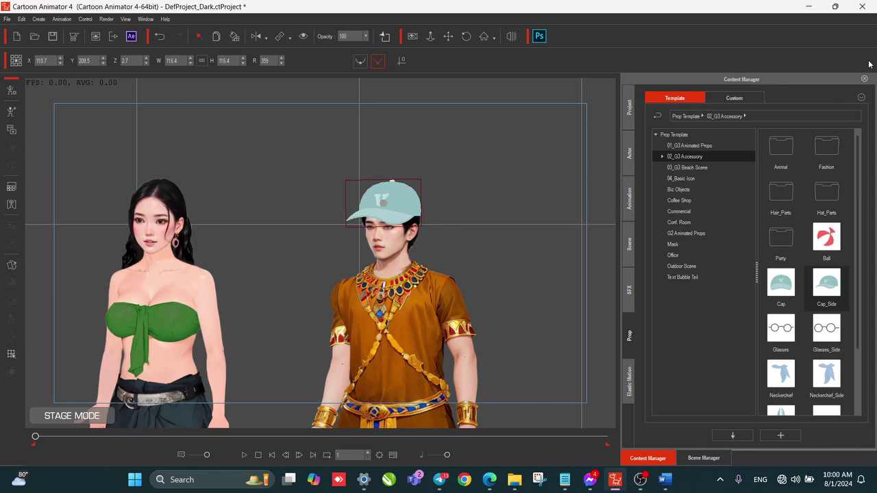
{"action": "key", "text": "Escape"}
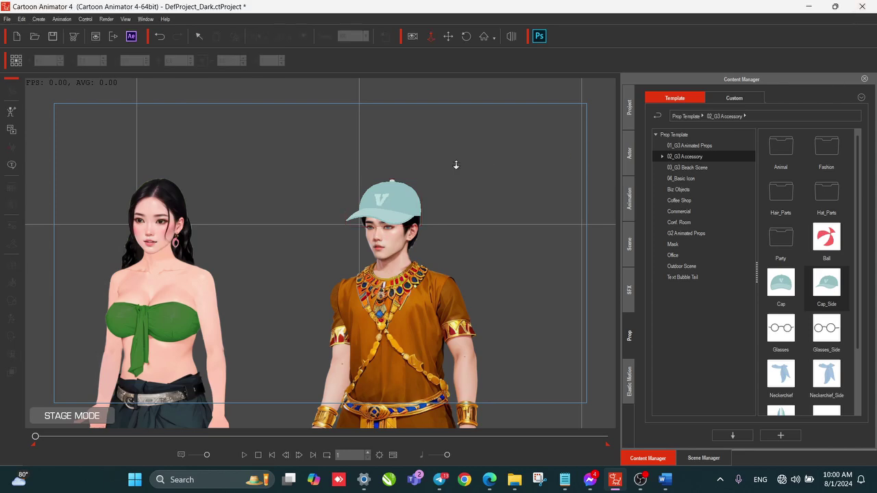
Step: Open the Timeline, show the Visible track of Cap_Side and place the Timeline clear of the characters' heads
{"action": "scroll", "coordinate": [386, 181], "scroll_direction": "down", "scroll_amount": 5}
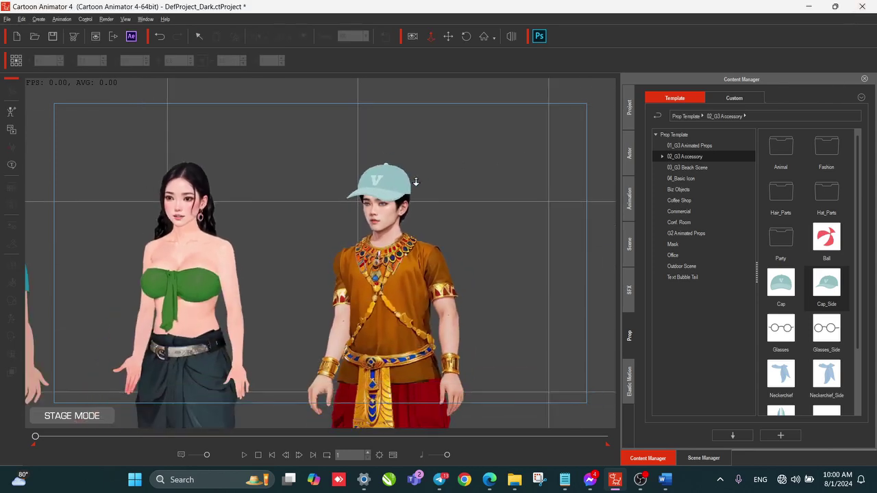
{"action": "scroll", "coordinate": [397, 219], "scroll_direction": "down", "scroll_amount": 1}
{"action": "left_click_drag", "start_coordinate": [299, 296], "coordinate": [405, 210]}
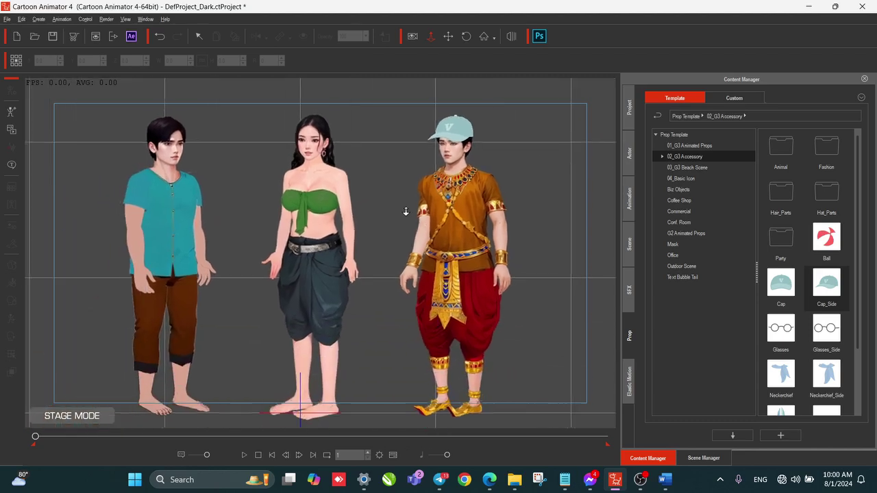
{"action": "scroll", "coordinate": [449, 197], "scroll_direction": "up", "scroll_amount": 3}
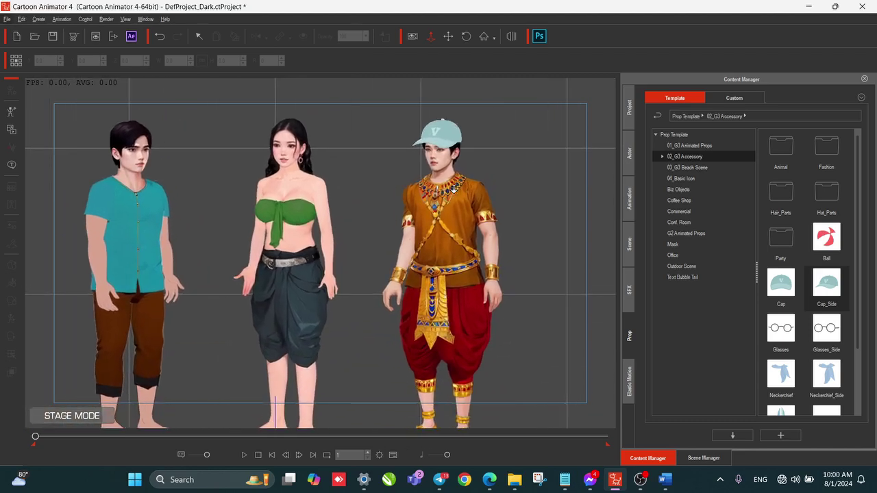
{"action": "left_click", "coordinate": [199, 36]}
{"action": "left_click", "coordinate": [496, 250]}
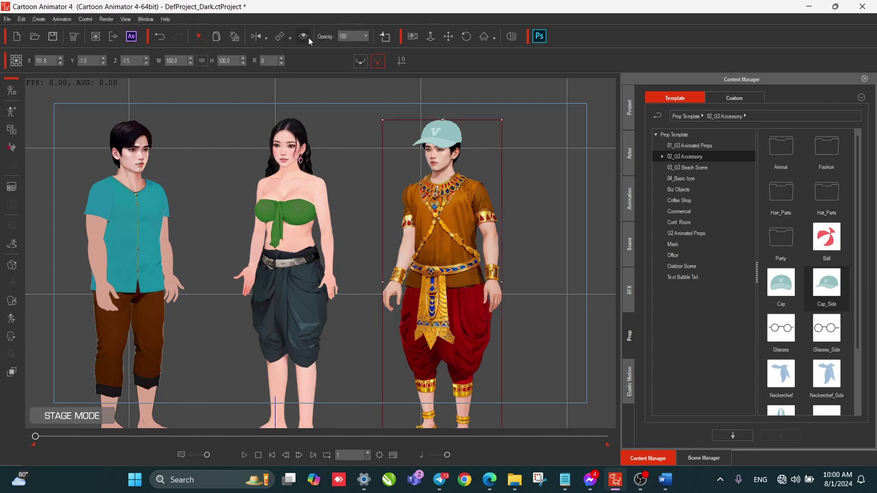
{"action": "left_click", "coordinate": [393, 455]}
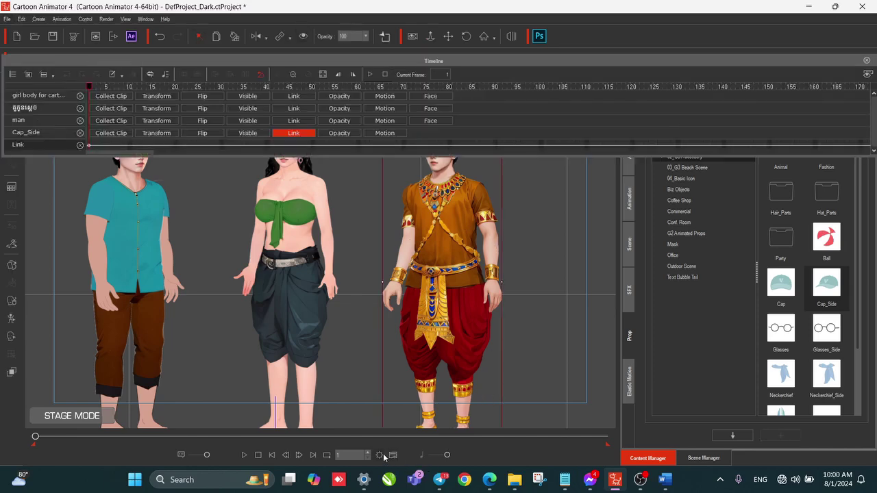
{"action": "left_click", "coordinate": [290, 133]}
{"action": "left_click", "coordinate": [250, 133]}
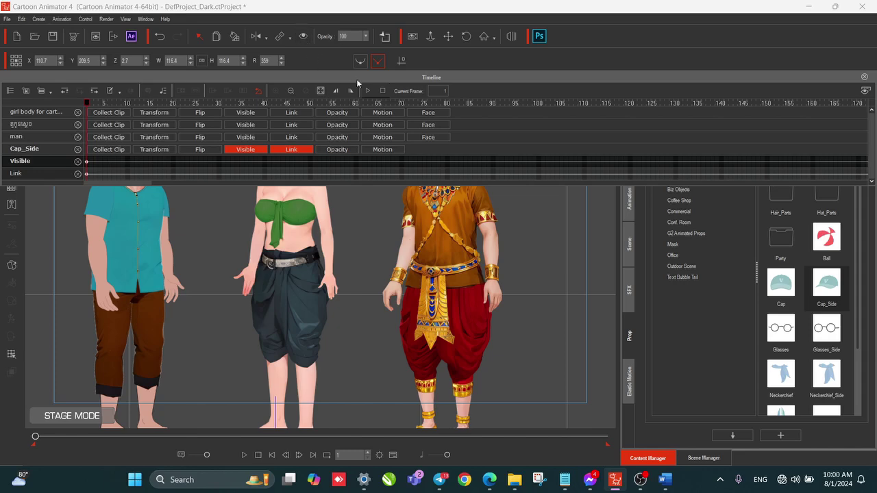
{"action": "left_click_drag", "start_coordinate": [356, 77], "coordinate": [376, 274]}
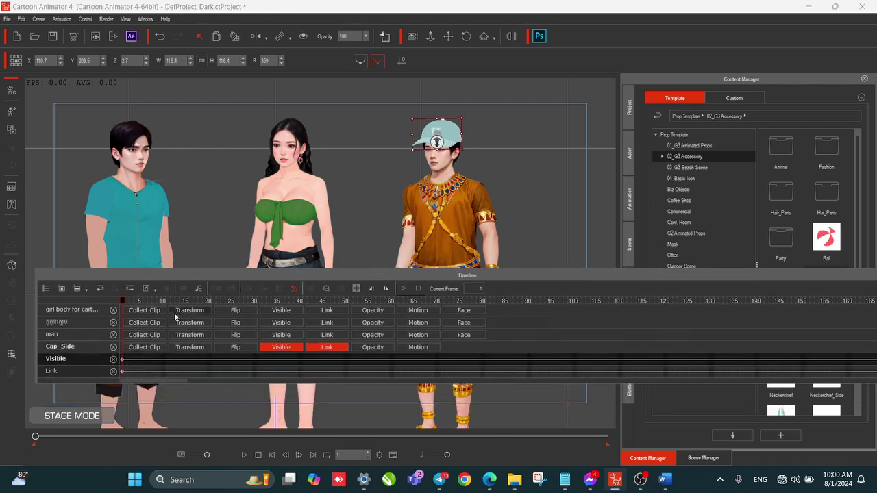
Step: Make the cap invisible at frame 10 and hide the Link track of Cap_Side
{"action": "left_click_drag", "start_coordinate": [124, 304], "coordinate": [163, 304]}
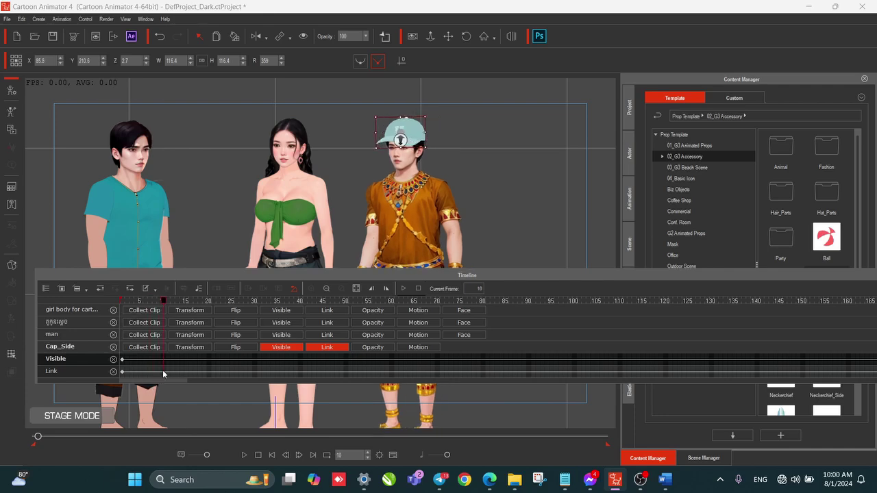
{"action": "left_click", "coordinate": [304, 36]}
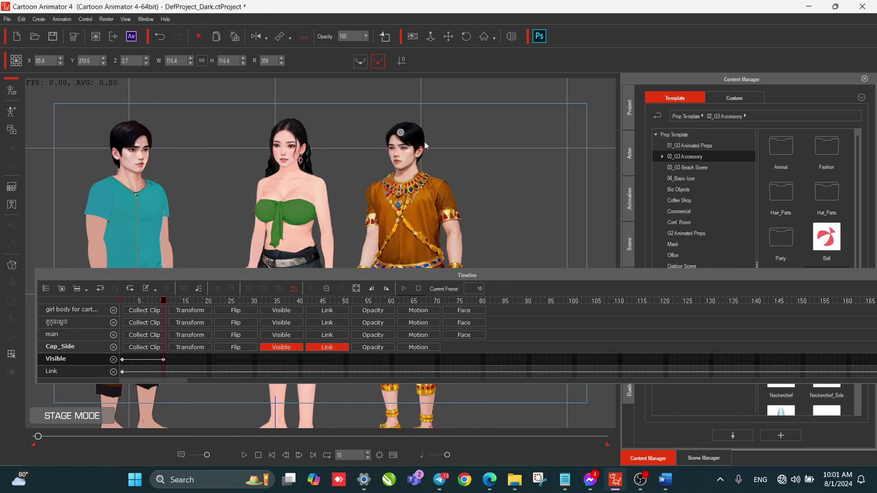
{"action": "left_click", "coordinate": [325, 348]}
{"action": "left_click", "coordinate": [286, 347]}
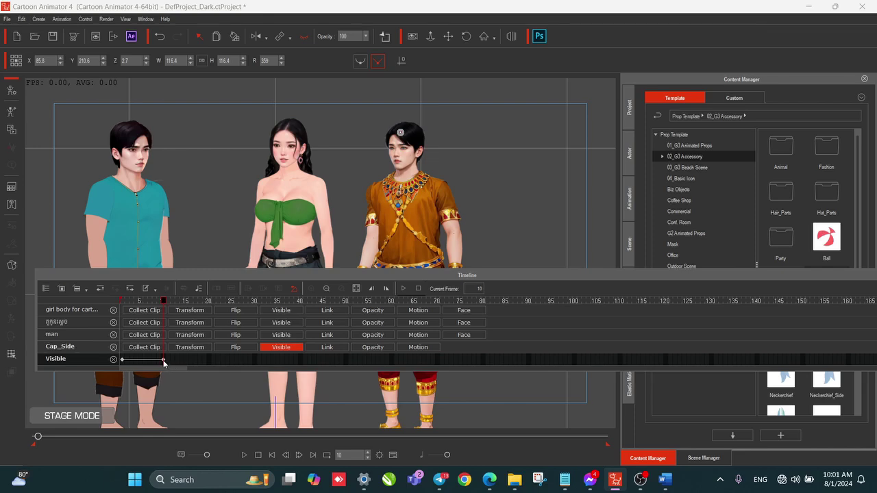
Step: Compare the cap's visibility at frame 12 and frame 1
{"action": "left_click", "coordinate": [172, 319]}
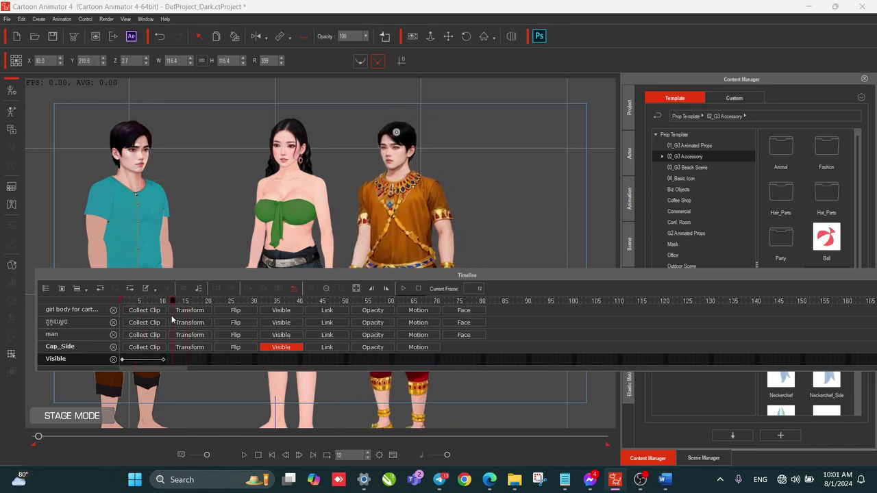
{"action": "left_click", "coordinate": [122, 316]}
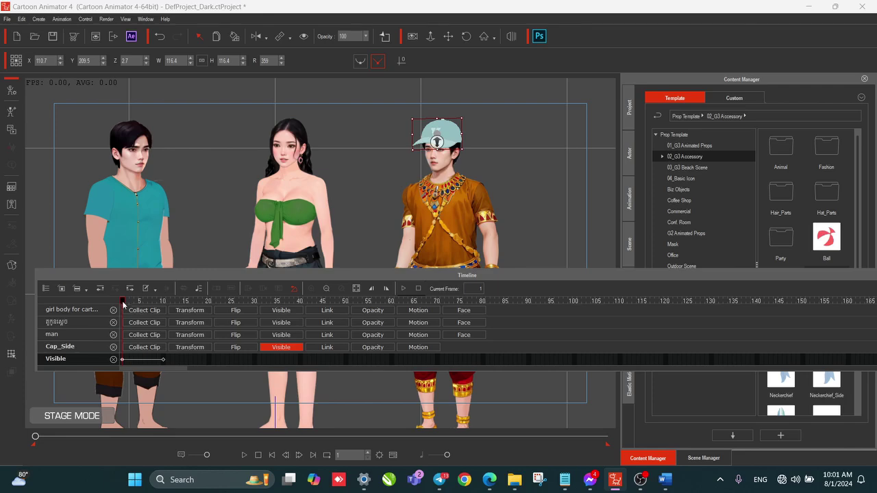
{"action": "left_click_drag", "start_coordinate": [123, 302], "coordinate": [97, 311]}
Step: Delete the key at frame 10 from the Visible track of Cap_Side
{"action": "left_click", "coordinate": [162, 360]}
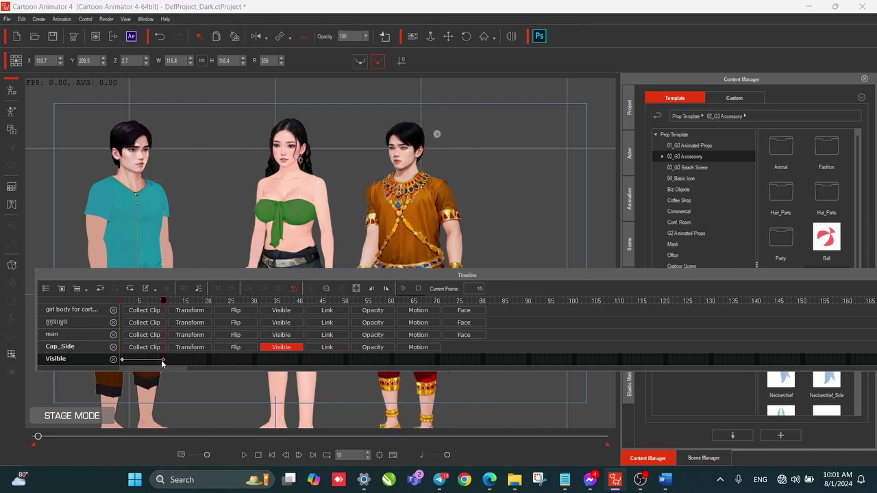
{"action": "right_click", "coordinate": [164, 362]}
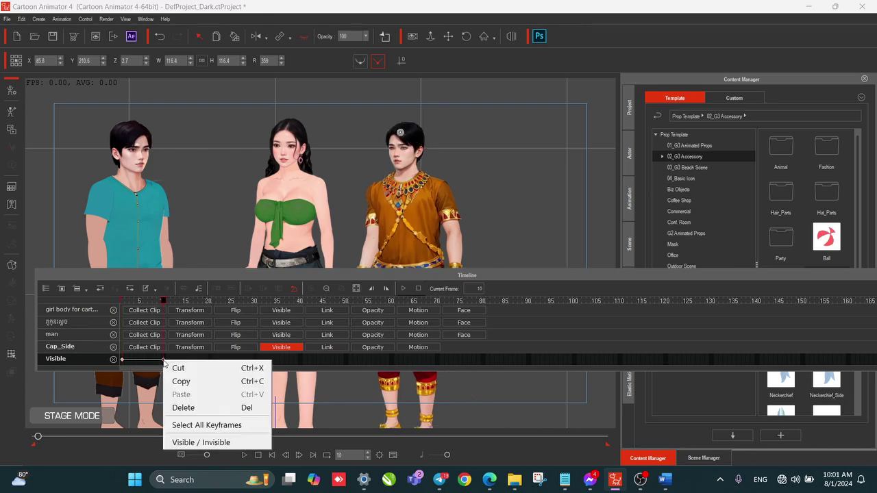
{"action": "left_click", "coordinate": [175, 405]}
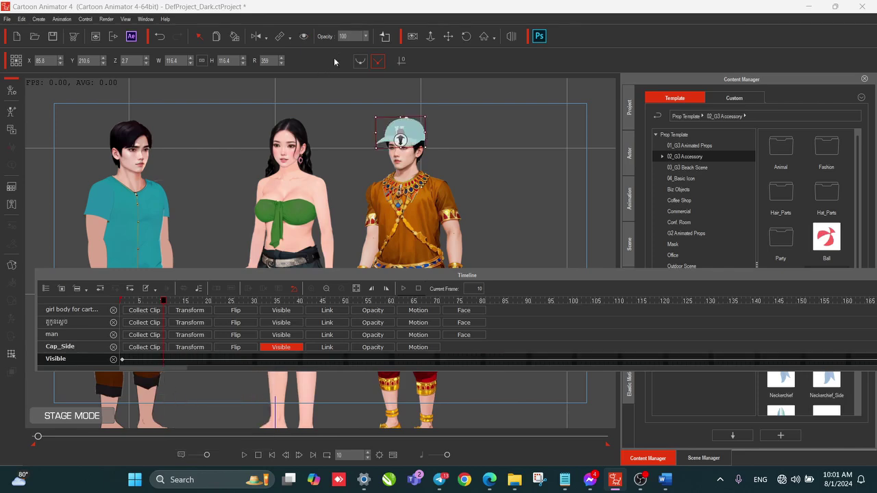
Step: Keep the cap's opacity at 100 at frame 1 and set it to 0 at frame 10
{"action": "left_click", "coordinate": [370, 40]}
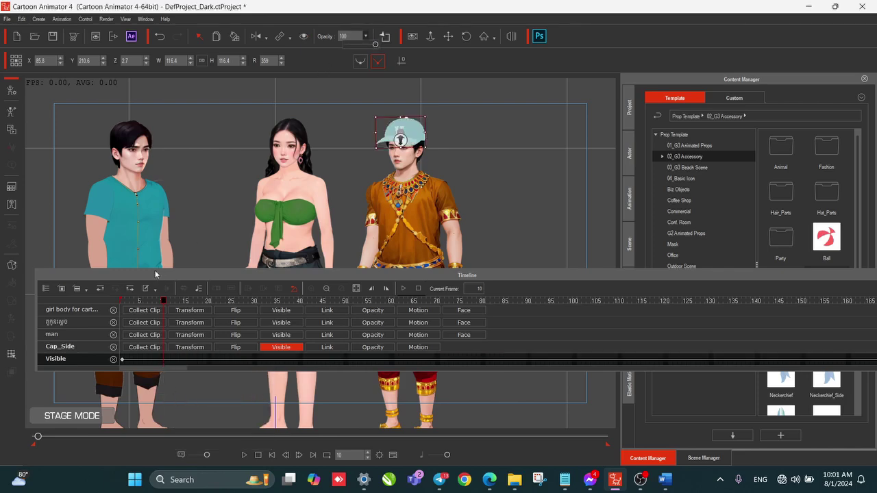
{"action": "left_click_drag", "start_coordinate": [162, 301], "coordinate": [122, 301]}
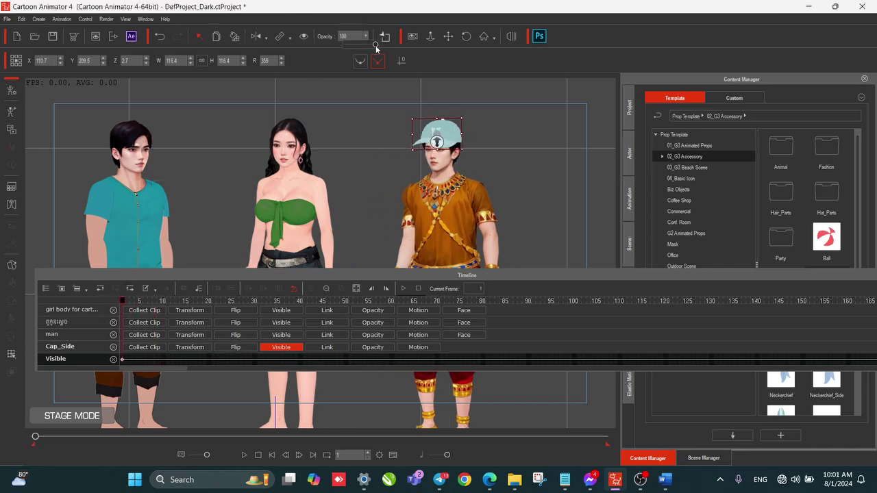
{"action": "mouse_move", "coordinate": [376, 46]}
{"action": "left_mouse_down"}
{"action": "mouse_move", "coordinate": [329, 49]}
{"action": "mouse_move", "coordinate": [387, 53]}
{"action": "mouse_move", "coordinate": [316, 48]}
{"action": "mouse_move", "coordinate": [380, 53]}
{"action": "left_mouse_up"}
{"action": "left_click_drag", "start_coordinate": [124, 302], "coordinate": [163, 303]}
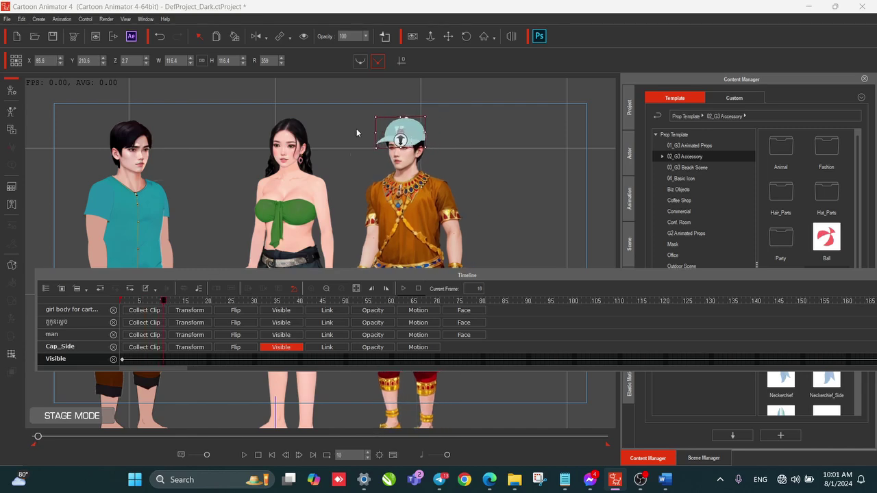
{"action": "left_click_drag", "start_coordinate": [375, 43], "coordinate": [332, 46]}
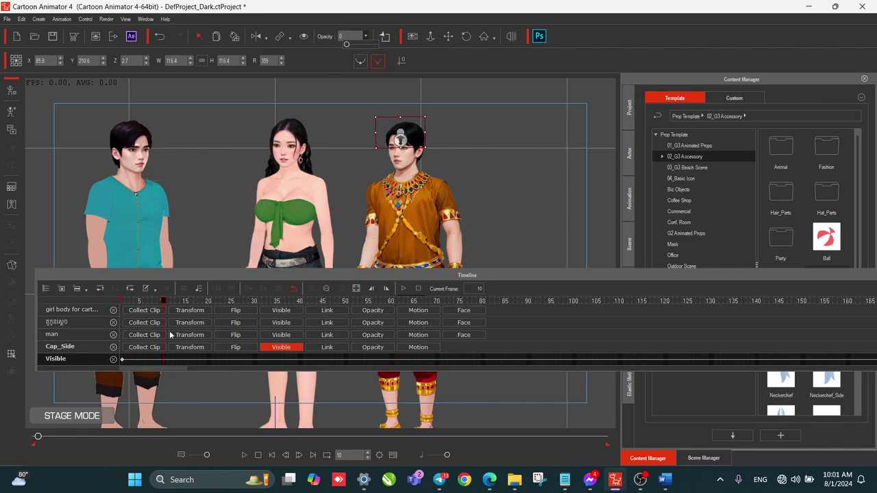
Step: Return the playhead to frame 1, hide the Visible track of Cap_Side and show its Opacity track
{"action": "left_click_drag", "start_coordinate": [163, 302], "coordinate": [122, 302]}
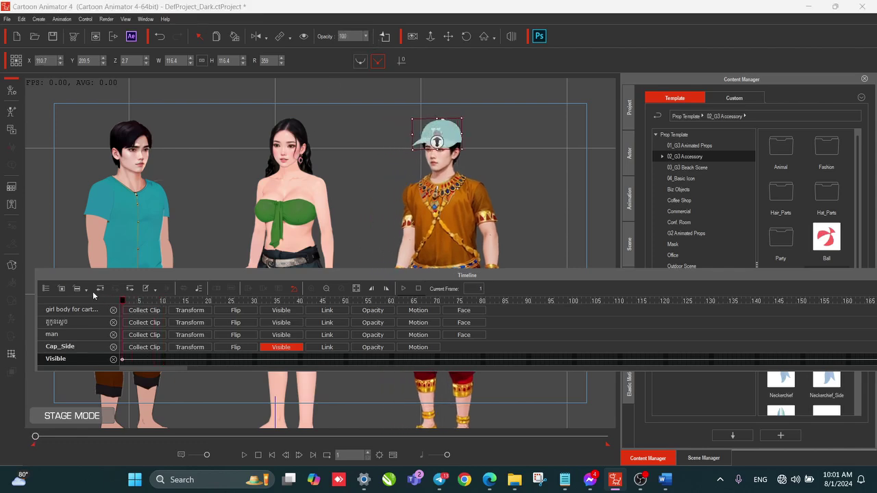
{"action": "left_click", "coordinate": [294, 348]}
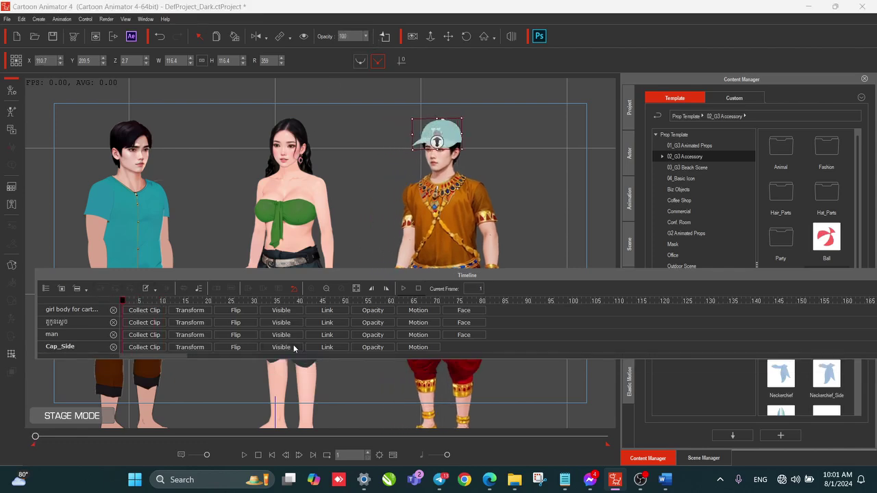
{"action": "left_click", "coordinate": [373, 348]}
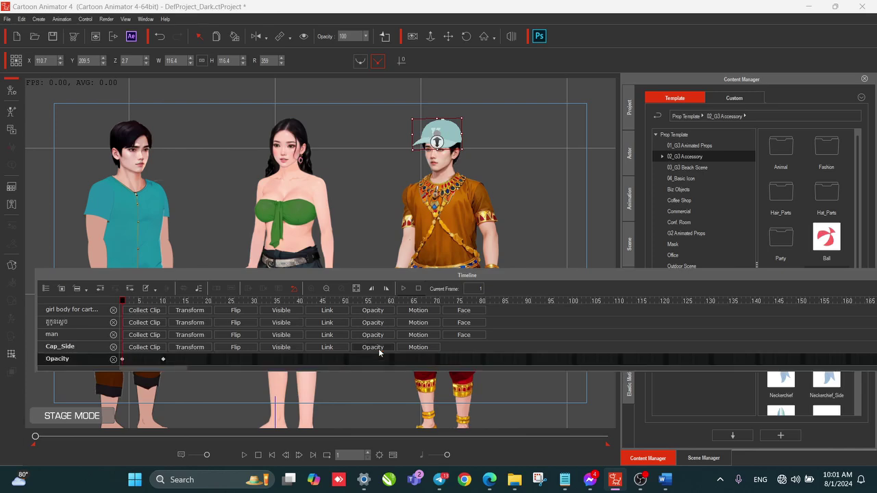
Step: Check the cap at the opacity keys on frames 1 and 10, ending with the playhead at frame 1
{"action": "left_click", "coordinate": [163, 359]}
{"action": "left_click", "coordinate": [113, 303]}
{"action": "left_click", "coordinate": [122, 359]}
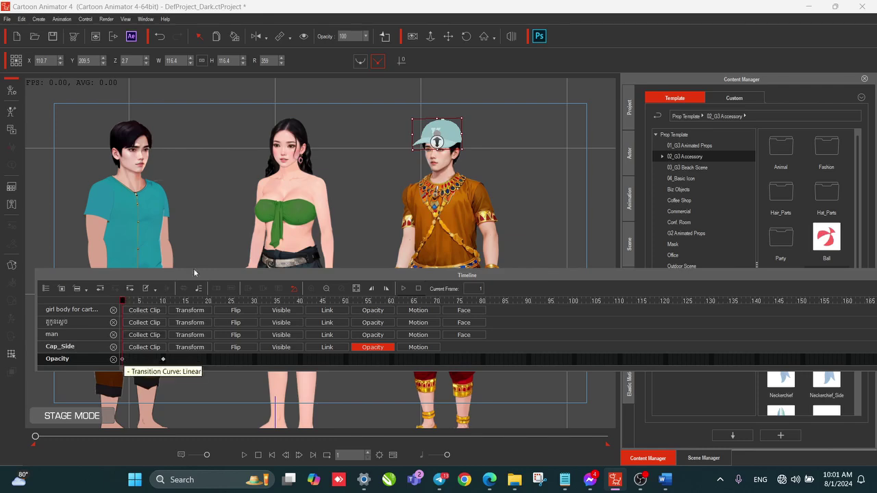
{"action": "left_click", "coordinate": [163, 359]}
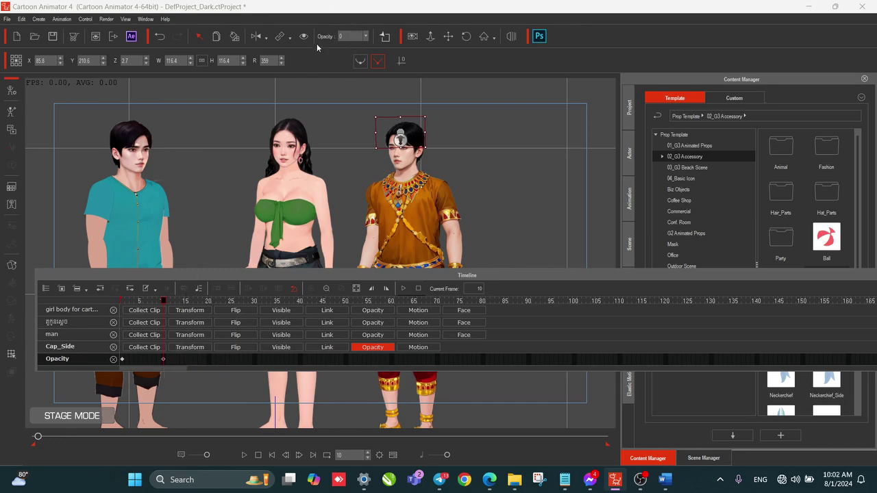
{"action": "left_click_drag", "start_coordinate": [164, 302], "coordinate": [123, 302]}
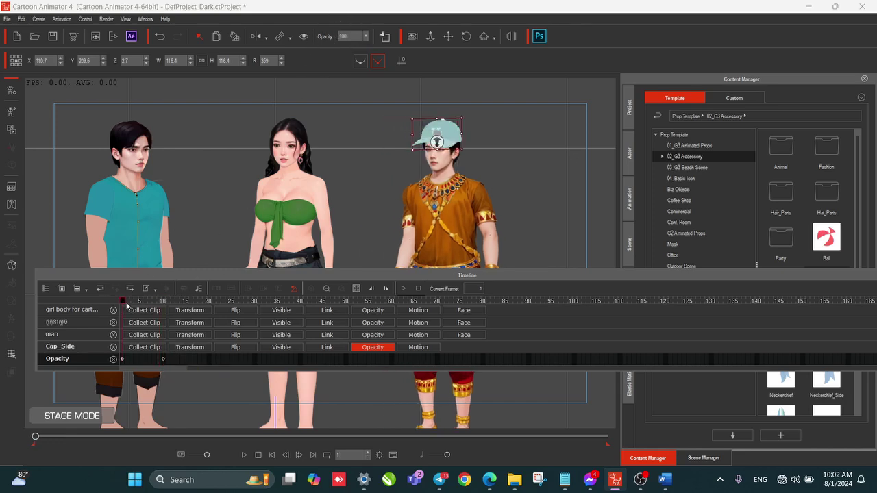
Step: Move the Timeline away from the characters' lower bodies and revisit both opacity keys of Cap_Side
{"action": "left_click_drag", "start_coordinate": [313, 278], "coordinate": [454, 61]}
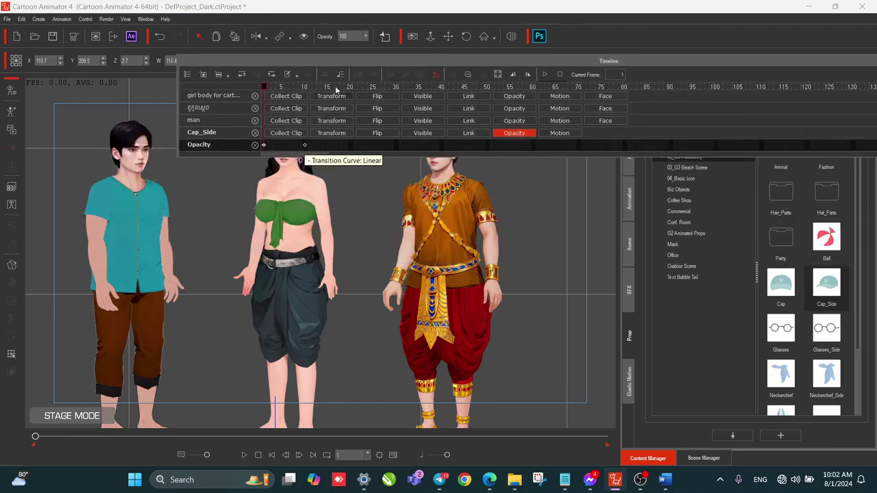
{"action": "left_click_drag", "start_coordinate": [339, 68], "coordinate": [380, 61]}
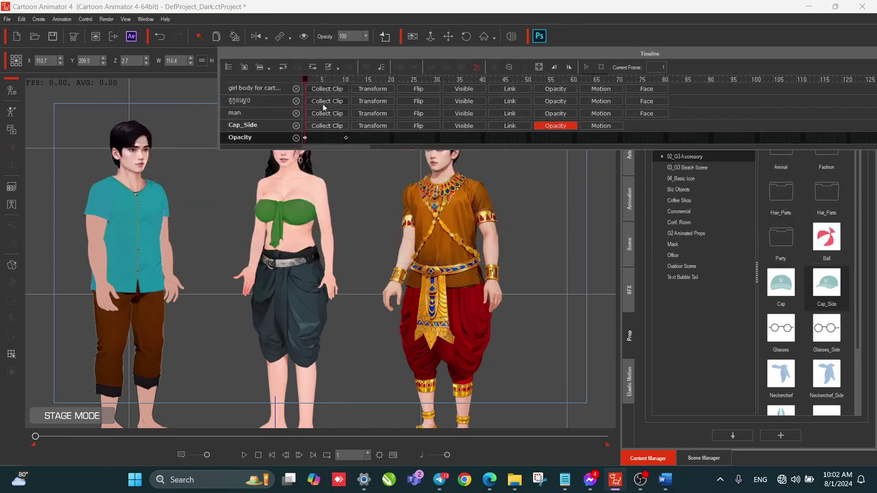
{"action": "left_click", "coordinate": [346, 139]}
{"action": "left_click", "coordinate": [305, 138]}
{"action": "left_click_drag", "start_coordinate": [308, 79], "coordinate": [347, 223]}
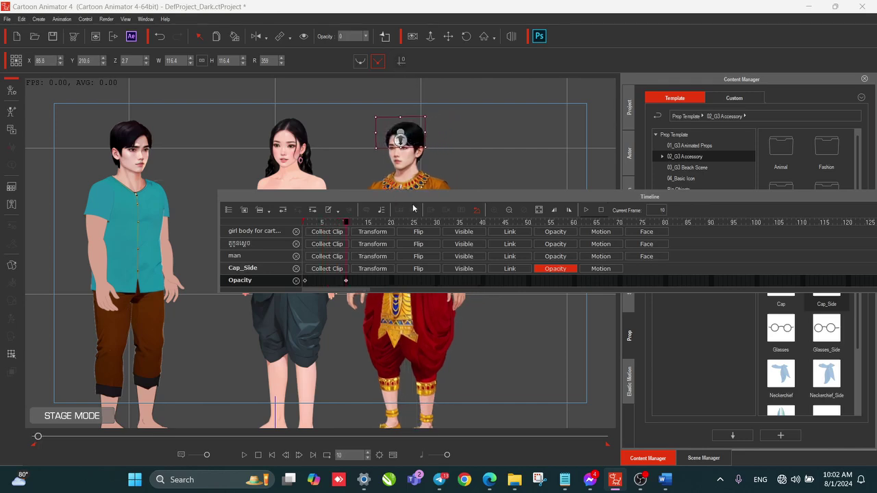
Step: Reposition the Timeline so its track names and the characters' heads are both in view, and scrub from frame 10 to 1
{"action": "left_click_drag", "start_coordinate": [419, 200], "coordinate": [216, 204]}
{"action": "left_click_drag", "start_coordinate": [380, 203], "coordinate": [343, 213]}
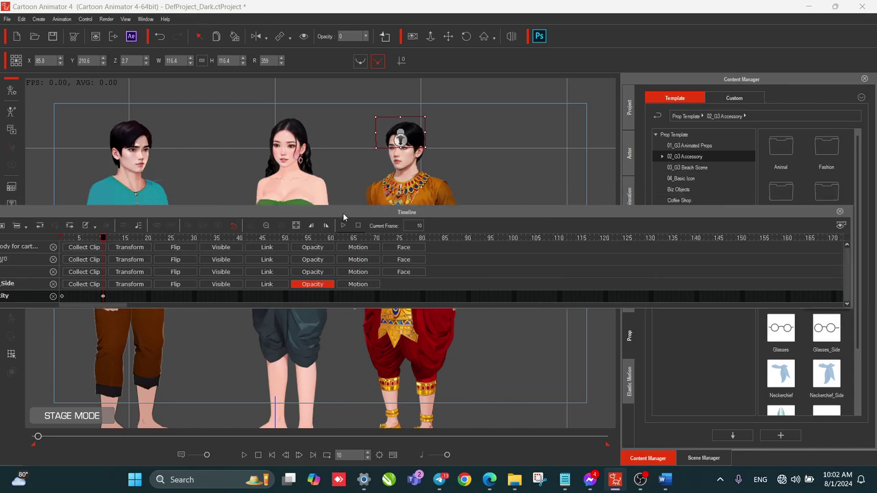
{"action": "left_click_drag", "start_coordinate": [459, 208], "coordinate": [484, 189]}
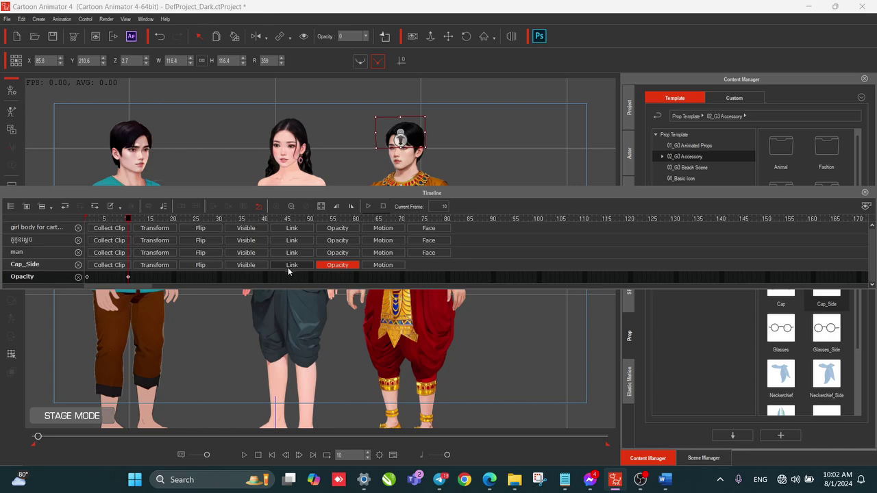
{"action": "mouse_move", "coordinate": [129, 220]}
{"action": "left_mouse_down"}
{"action": "mouse_move", "coordinate": [105, 220]}
{"action": "mouse_move", "coordinate": [129, 226]}
{"action": "left_mouse_up"}
{"action": "left_click_drag", "start_coordinate": [128, 225], "coordinate": [79, 226]}
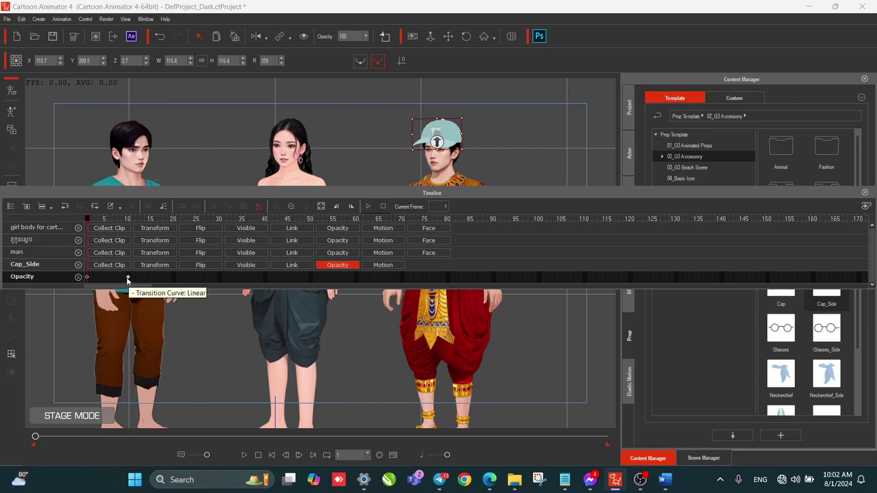
Step: Delete the key at frame 10 from the Opacity track of Cap_Side and return the playhead to frame 1
{"action": "left_click", "coordinate": [128, 277]}
{"action": "right_click", "coordinate": [127, 277]}
{"action": "left_click", "coordinate": [146, 325]}
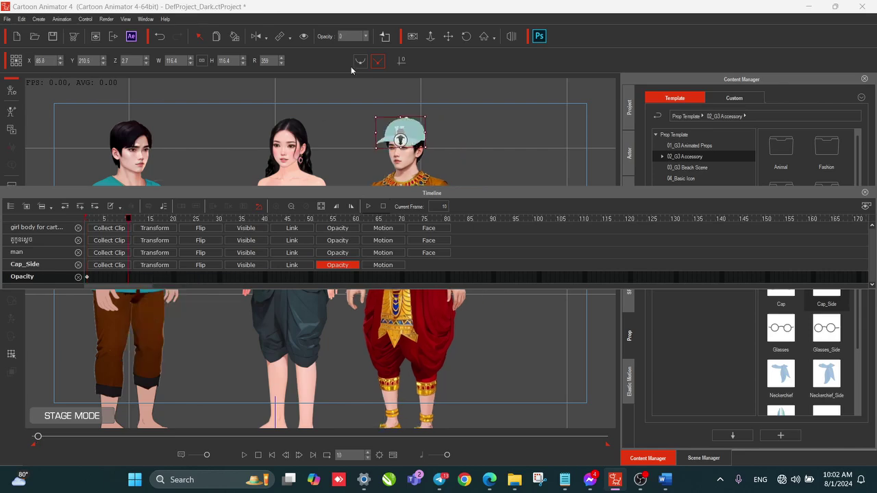
{"action": "left_click", "coordinate": [87, 276]}
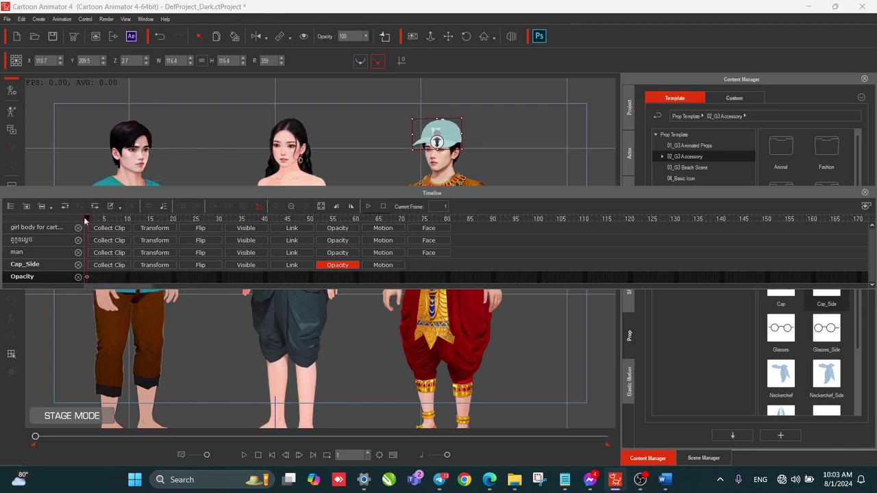
{"action": "left_click_drag", "start_coordinate": [87, 220], "coordinate": [55, 214]}
Step: Move the Timeline to uncover the characters' torsos and select each character in turn, ending with the man in the cap
{"action": "left_click_drag", "start_coordinate": [483, 187], "coordinate": [516, 303]}
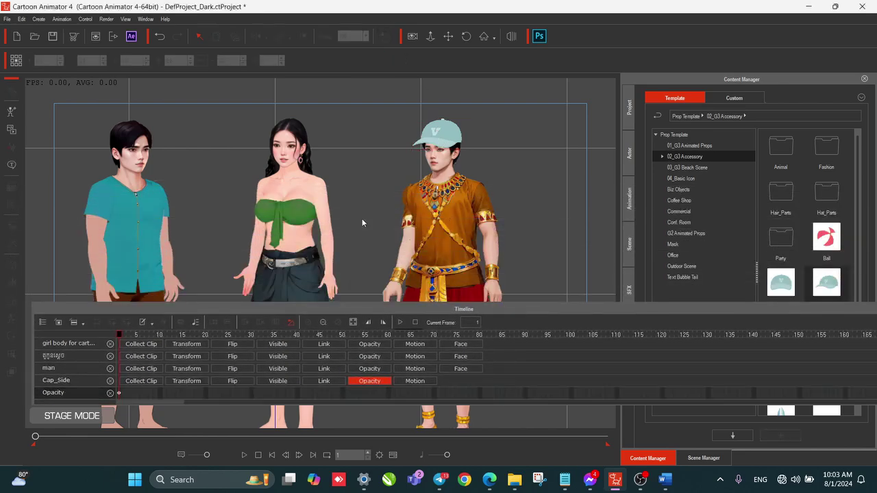
{"action": "left_click", "coordinate": [317, 223]}
{"action": "left_click", "coordinate": [519, 176]}
{"action": "left_click", "coordinate": [141, 201]}
{"action": "left_click", "coordinate": [294, 209]}
{"action": "left_click", "coordinate": [435, 218]}
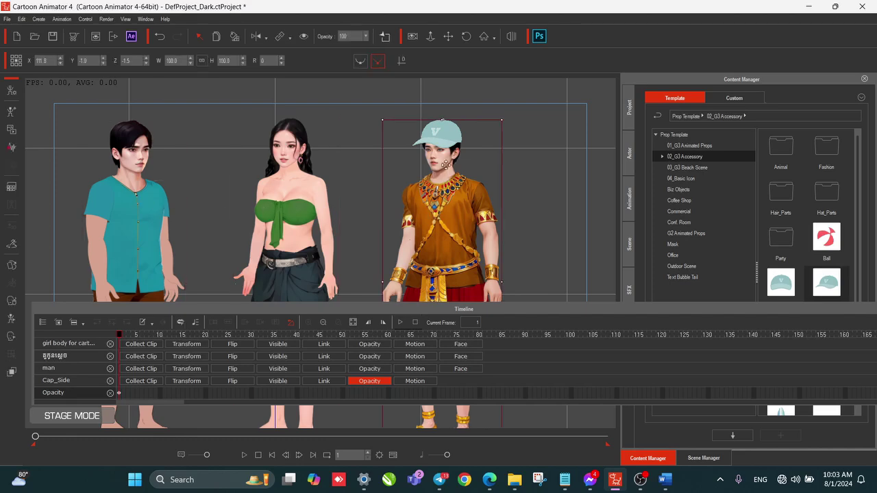
Step: Select the man in the cap, isolate him on the stage and bring the other characters back into view
{"action": "left_click", "coordinate": [578, 156]}
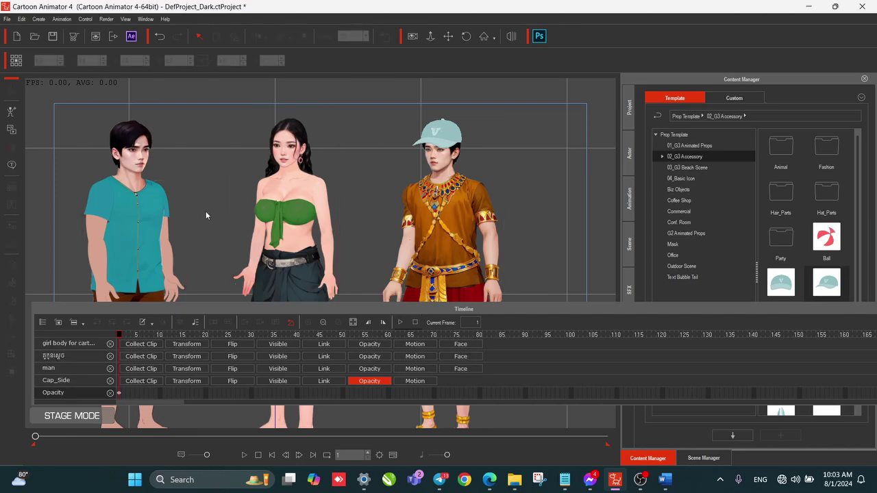
{"action": "left_click", "coordinate": [447, 131]}
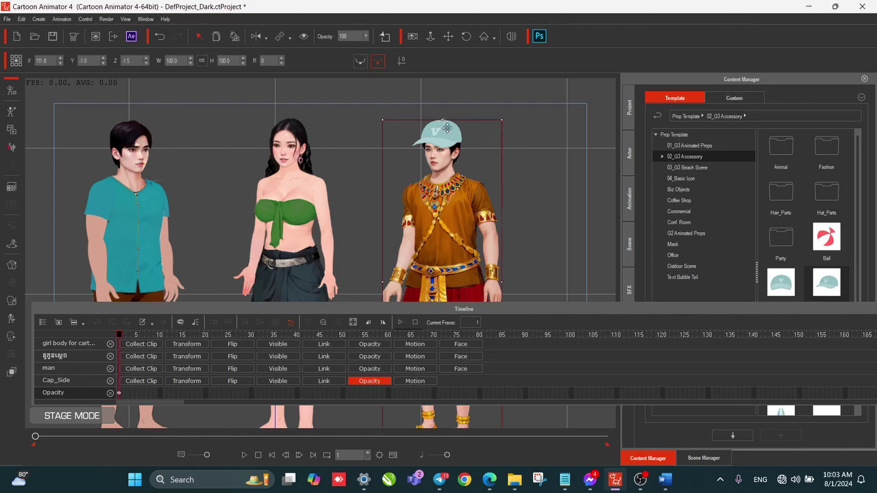
{"action": "left_click", "coordinate": [583, 157]}
{"action": "left_click", "coordinate": [458, 234]}
{"action": "left_click", "coordinate": [383, 38]}
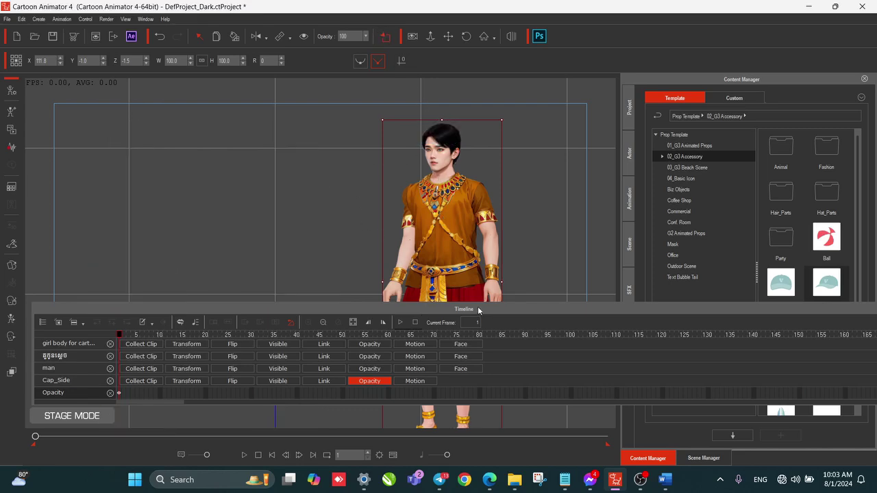
{"action": "left_click_drag", "start_coordinate": [483, 310], "coordinate": [557, 316]}
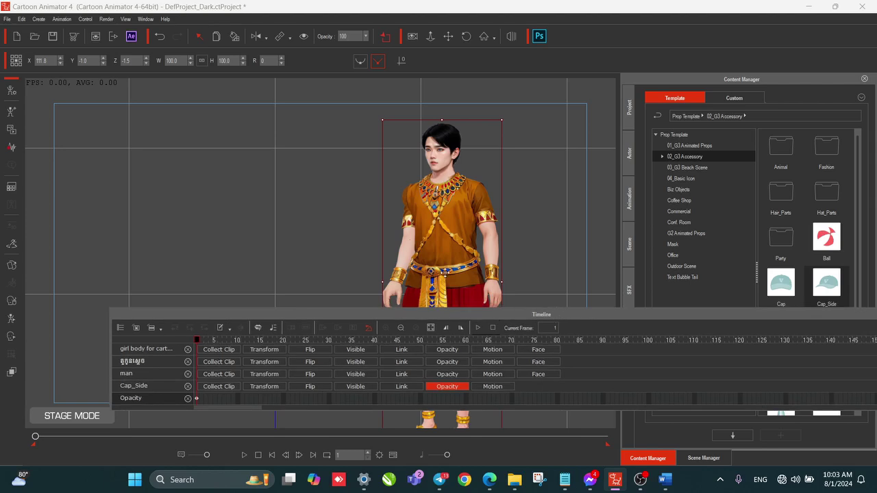
{"action": "left_click", "coordinate": [385, 38]}
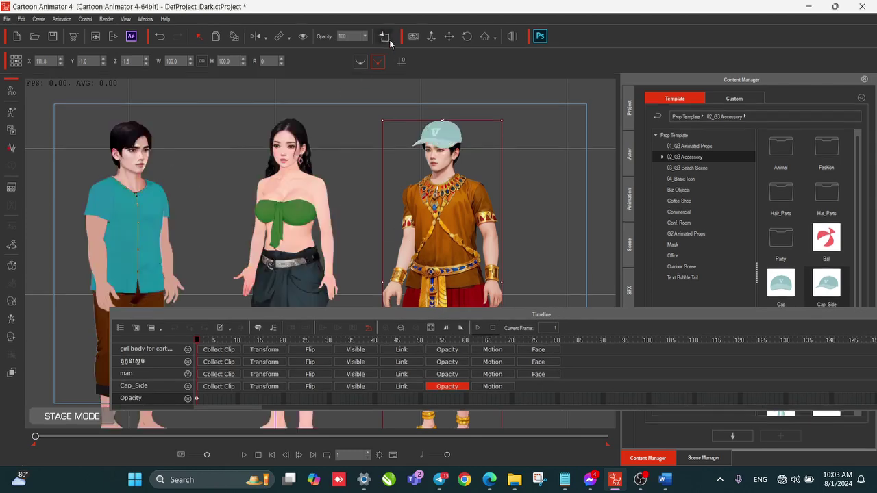
{"action": "left_click", "coordinate": [385, 38]}
{"action": "left_click", "coordinate": [385, 38]}
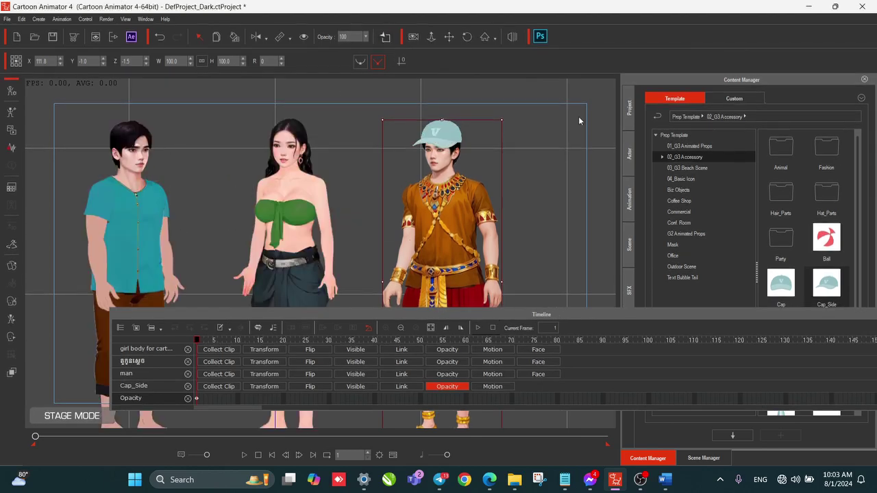
Step: Reselect the man in the cap, shift the Timeline aside and turn on Camera Record Mode
{"action": "left_click", "coordinate": [564, 134]}
{"action": "left_click_drag", "start_coordinate": [439, 312], "coordinate": [373, 315]}
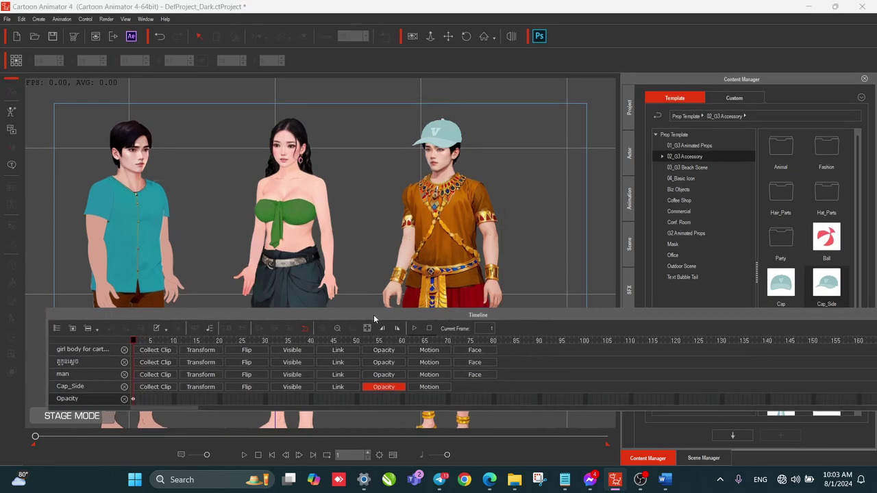
{"action": "left_click", "coordinate": [420, 142]}
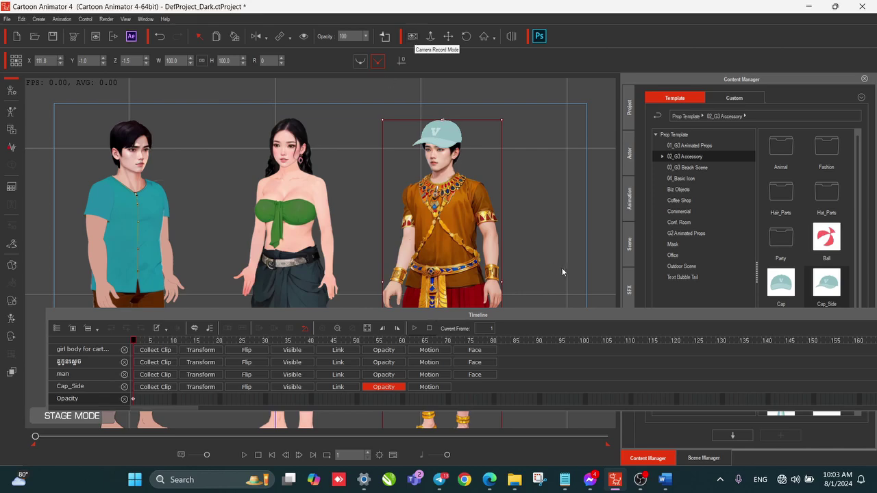
{"action": "left_click_drag", "start_coordinate": [583, 313], "coordinate": [795, 313]}
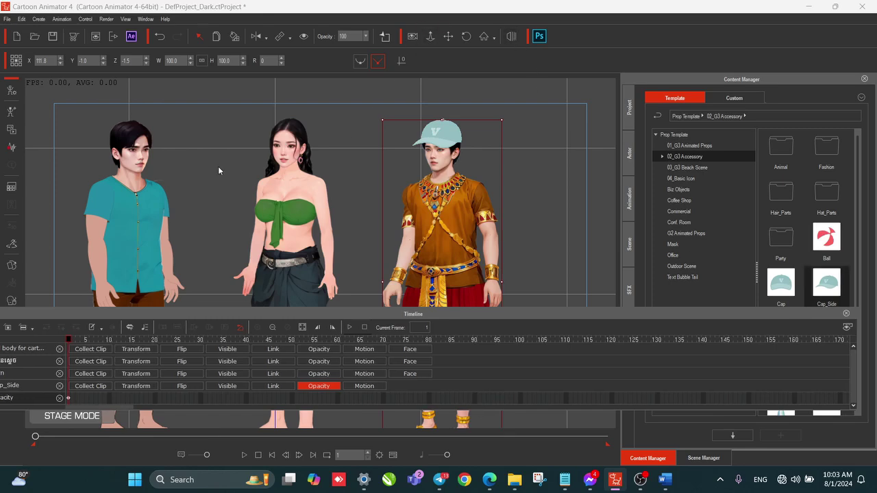
{"action": "left_click", "coordinate": [414, 41]}
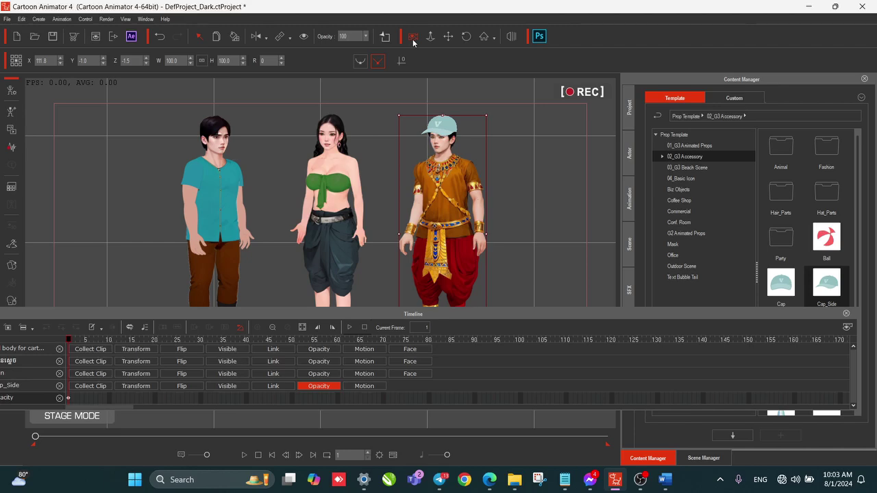
{"action": "left_click", "coordinate": [414, 36]}
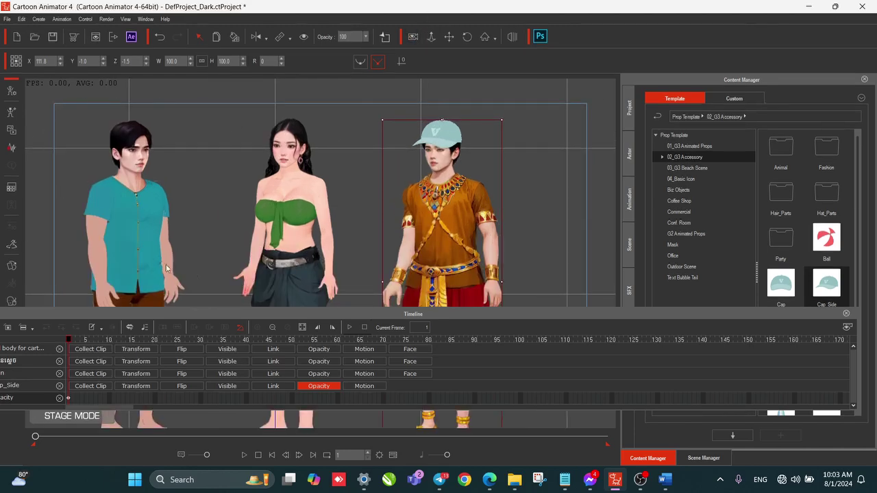
{"action": "left_click", "coordinate": [413, 37]}
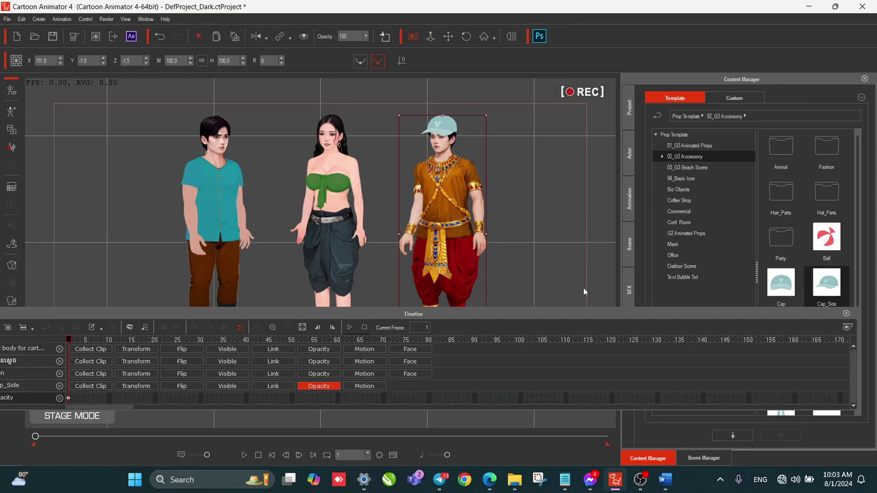
Step: Reposition the Timeline, list the Project tracks in it and expand the Camera track
{"action": "left_click_drag", "start_coordinate": [463, 316], "coordinate": [576, 345]}
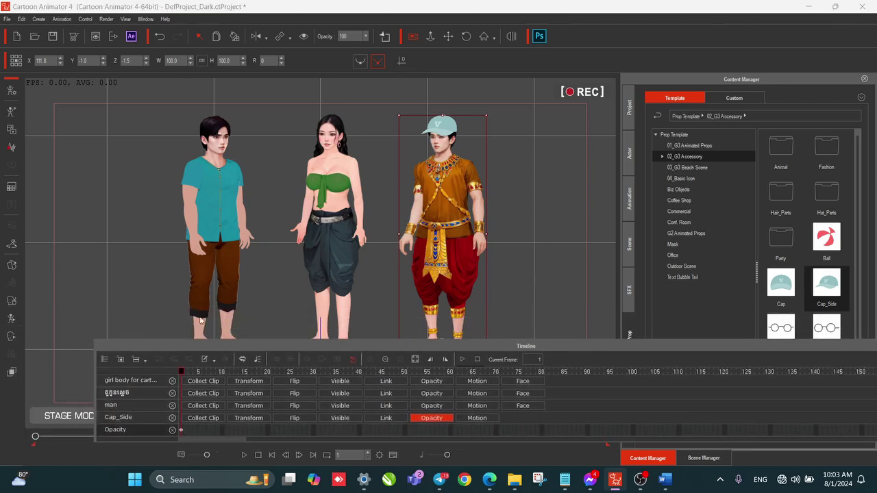
{"action": "left_click_drag", "start_coordinate": [193, 345], "coordinate": [167, 339]}
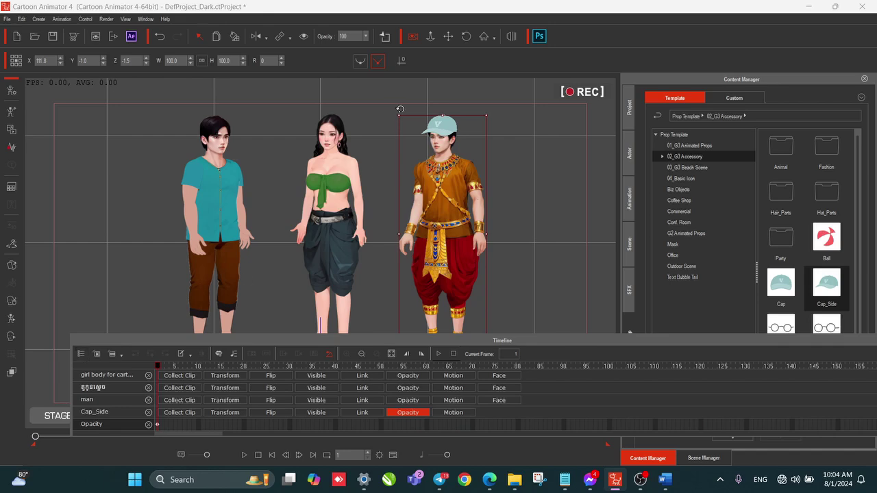
{"action": "left_click_drag", "start_coordinate": [121, 340], "coordinate": [124, 304]}
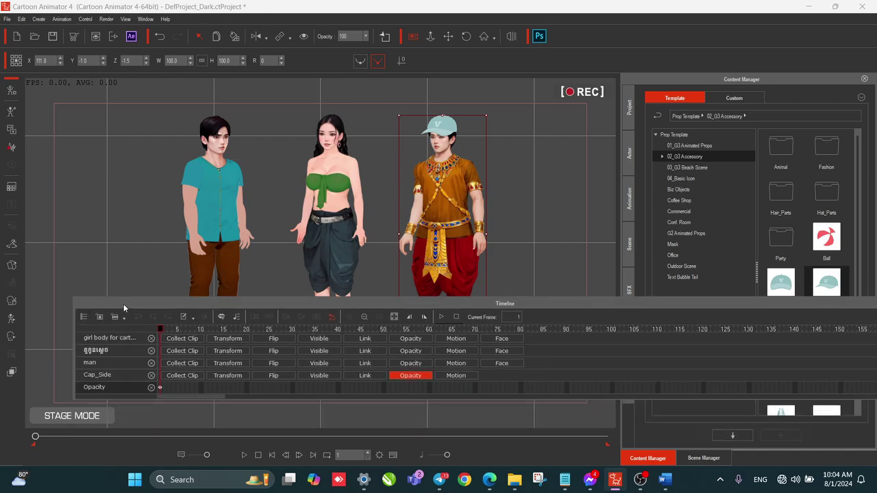
{"action": "left_click", "coordinate": [84, 317]}
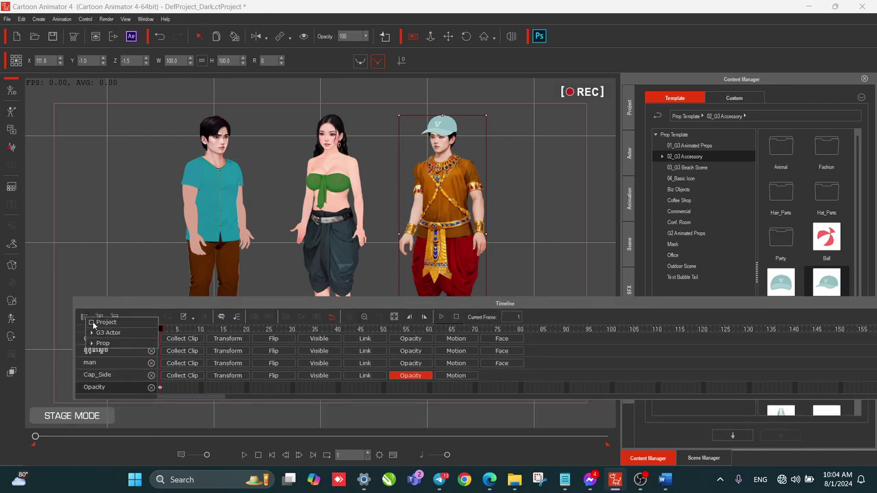
{"action": "left_click", "coordinate": [100, 324]}
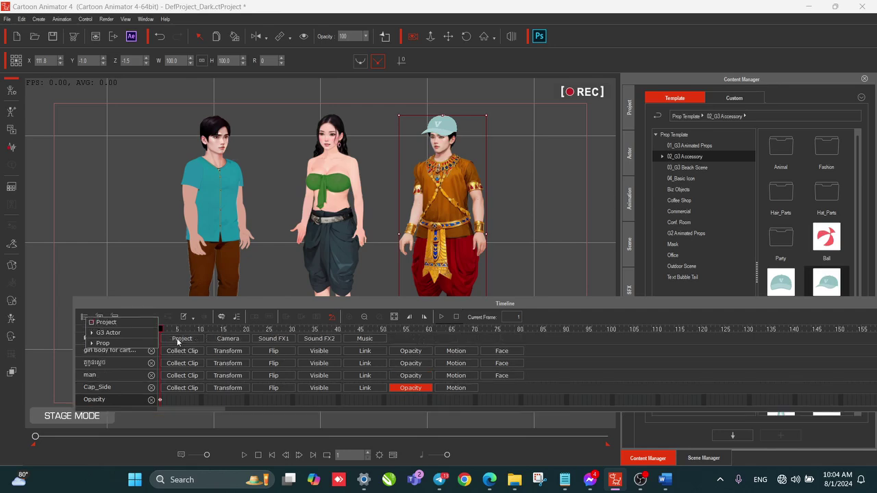
{"action": "left_click", "coordinate": [229, 338]}
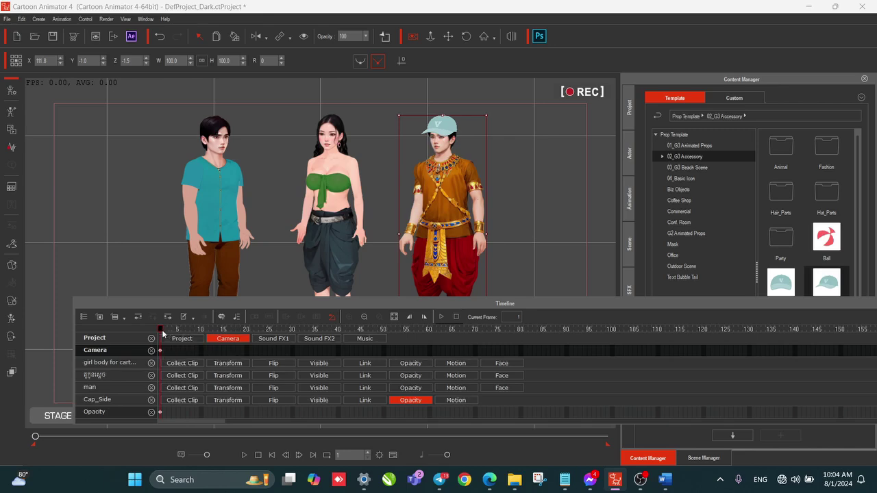
Step: At frame 10, zoom and pan the camera closer to the characters, to X 5.7, Y 134.1 and Z 1213.7
{"action": "left_click_drag", "start_coordinate": [163, 330], "coordinate": [201, 340]}
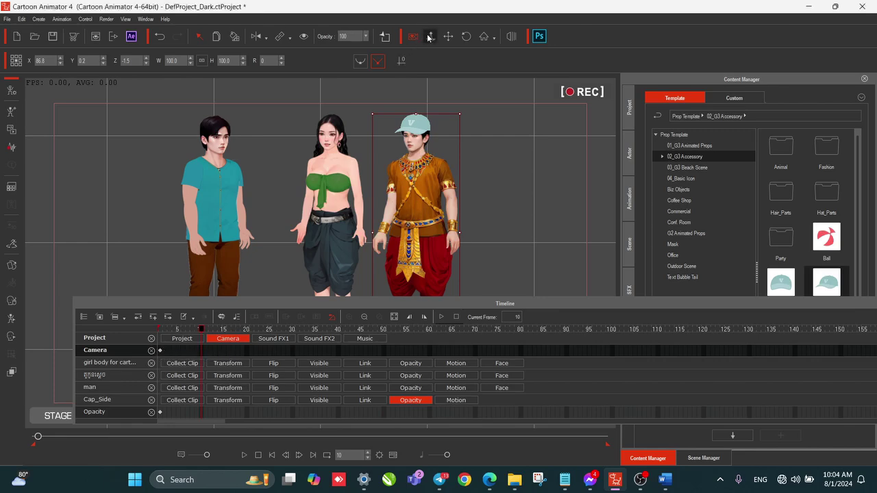
{"action": "left_click", "coordinate": [365, 236]}
{"action": "scroll", "coordinate": [365, 236], "scroll_direction": "up", "scroll_amount": 5}
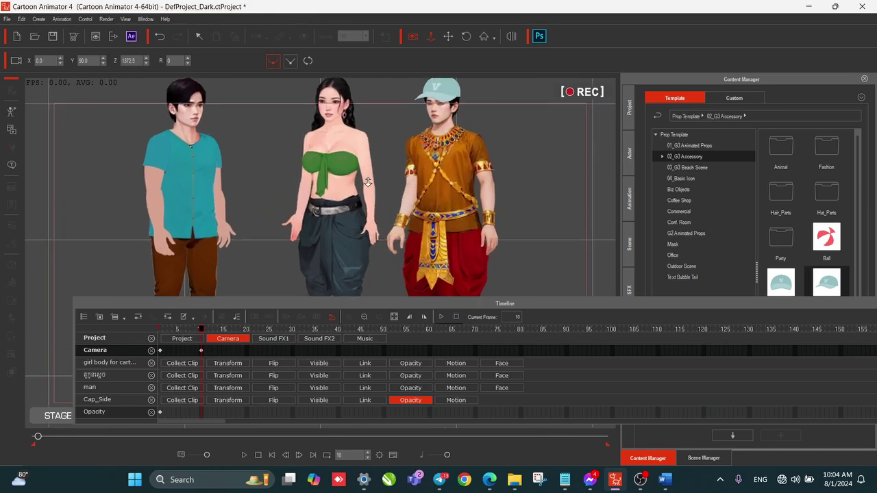
{"action": "left_click_drag", "start_coordinate": [366, 237], "coordinate": [330, 257]}
{"action": "scroll", "coordinate": [330, 257], "scroll_direction": "up", "scroll_amount": 4}
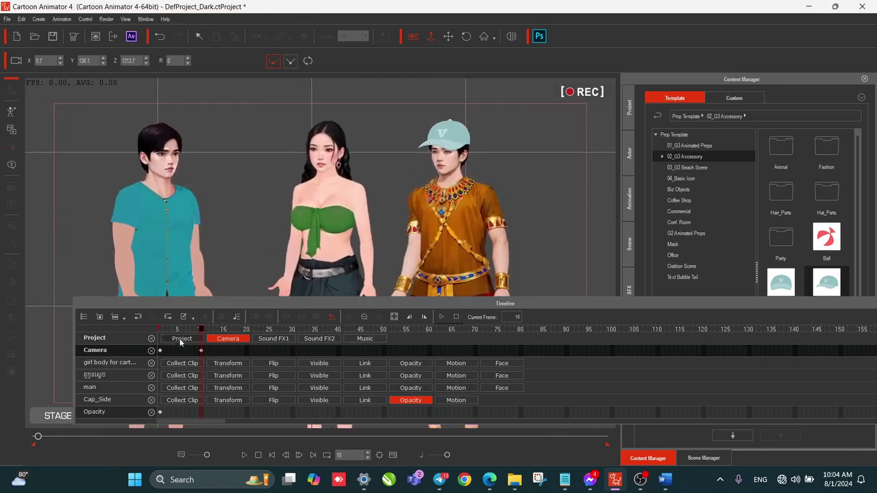
Step: Compare the camera framing at the keys on frames 1 and 10 of the Camera track
{"action": "left_click", "coordinate": [160, 351]}
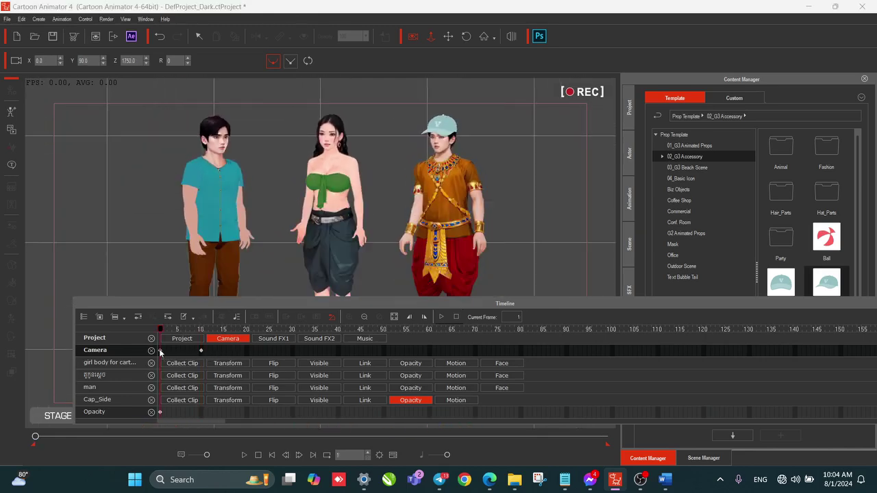
{"action": "left_click", "coordinate": [202, 350]}
{"action": "mouse_move", "coordinate": [203, 334]}
{"action": "left_mouse_down"}
{"action": "mouse_move", "coordinate": [161, 334]}
{"action": "mouse_move", "coordinate": [204, 336]}
{"action": "left_mouse_up"}
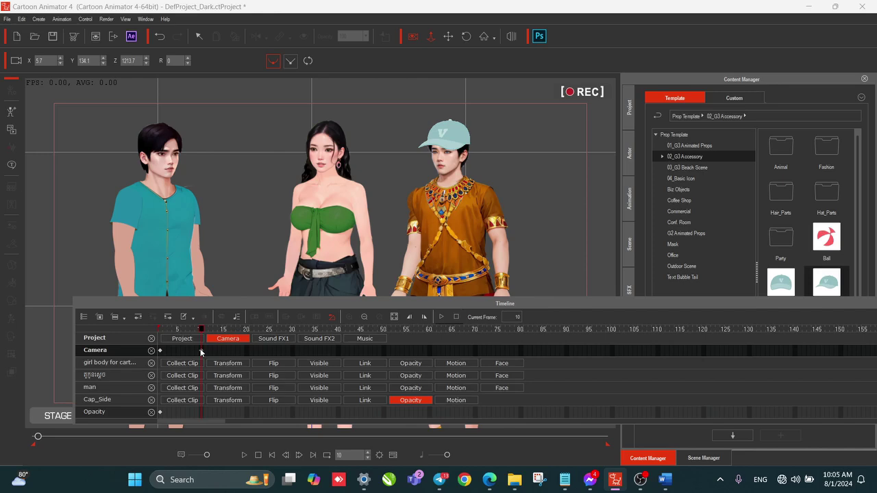
{"action": "left_click", "coordinate": [201, 351]}
Step: Shift the Timeline aside, pan the camera to X -6.8 and zoom it out to Z 1465.0 at frame 10
{"action": "left_click_drag", "start_coordinate": [430, 307], "coordinate": [271, 304]}
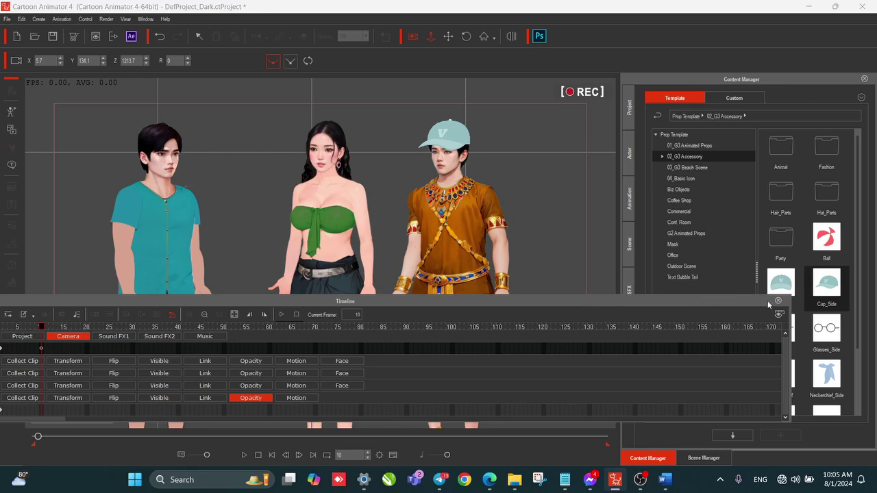
{"action": "left_click", "coordinate": [448, 36]}
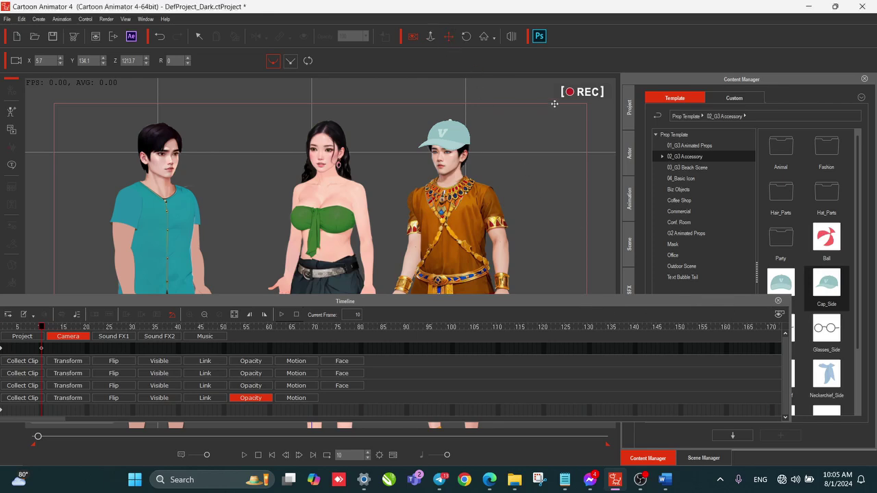
{"action": "left_click_drag", "start_coordinate": [489, 210], "coordinate": [511, 221]}
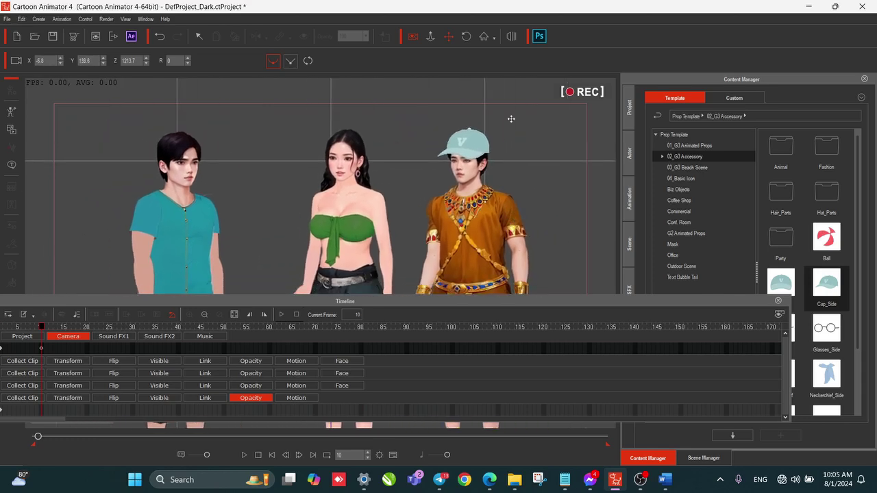
{"action": "left_click", "coordinate": [430, 38]}
{"action": "left_click_drag", "start_coordinate": [435, 190], "coordinate": [472, 296]}
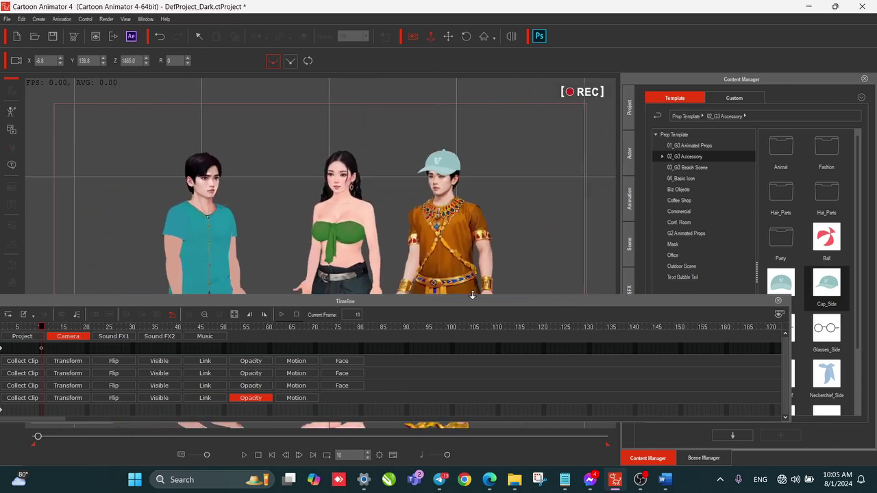
Step: Pan the camera, rotate it to 4 degrees and reset it to the home framing at frame 10
{"action": "left_click", "coordinate": [448, 37]}
{"action": "left_click_drag", "start_coordinate": [444, 176], "coordinate": [505, 170]}
{"action": "left_click", "coordinate": [467, 36]}
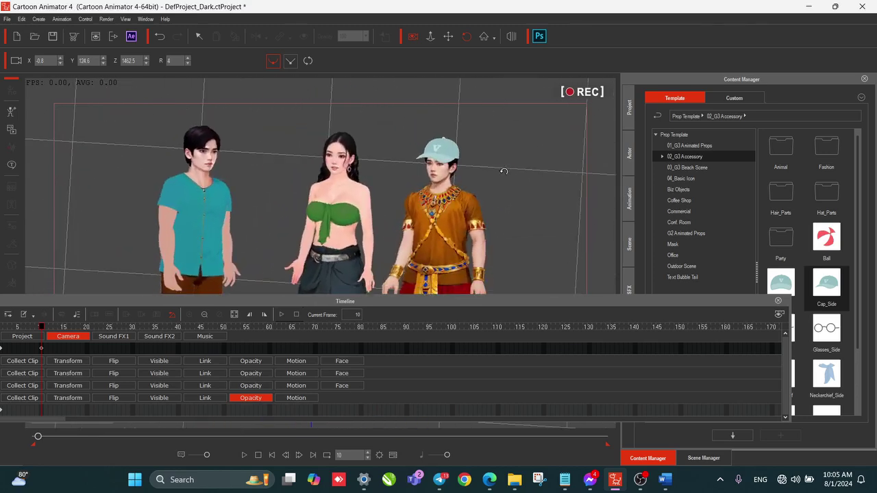
{"action": "left_click", "coordinate": [485, 36]}
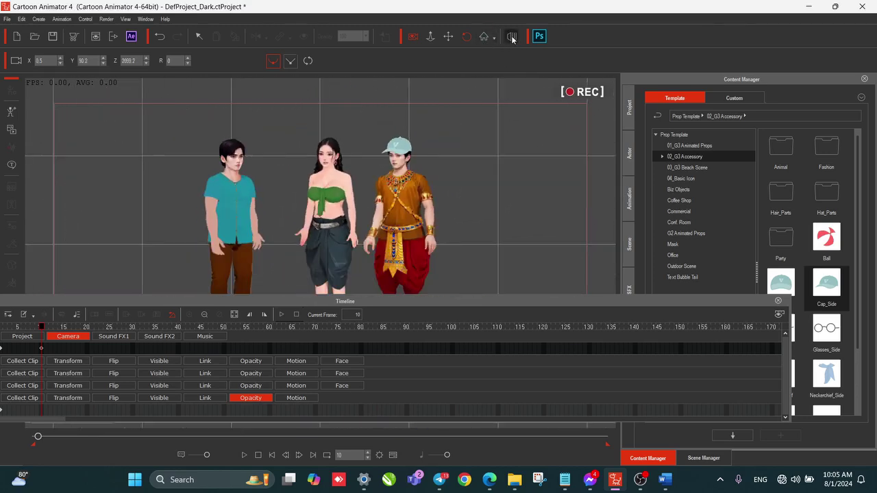
Step: Rotate the 3D view to see the characters from the side, move the cap along Z to 0.1 and return to the 2D view
{"action": "left_click", "coordinate": [511, 37]}
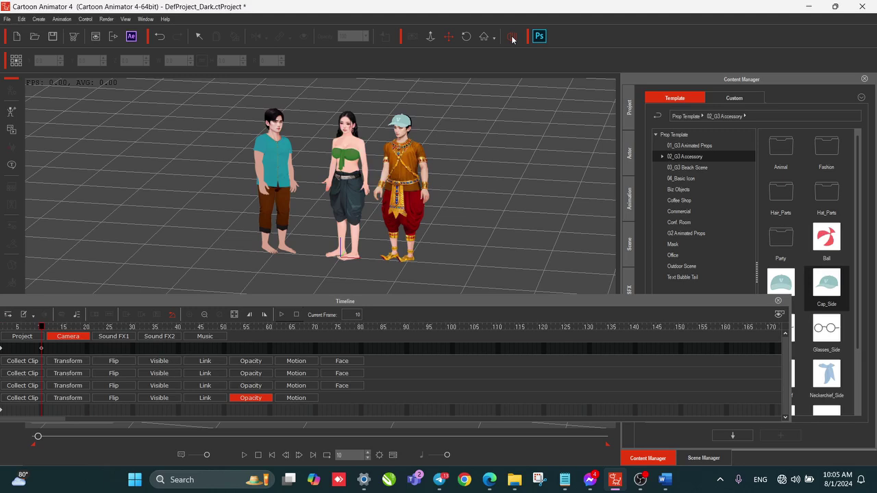
{"action": "left_click", "coordinate": [466, 37]}
{"action": "left_click_drag", "start_coordinate": [436, 181], "coordinate": [398, 198]}
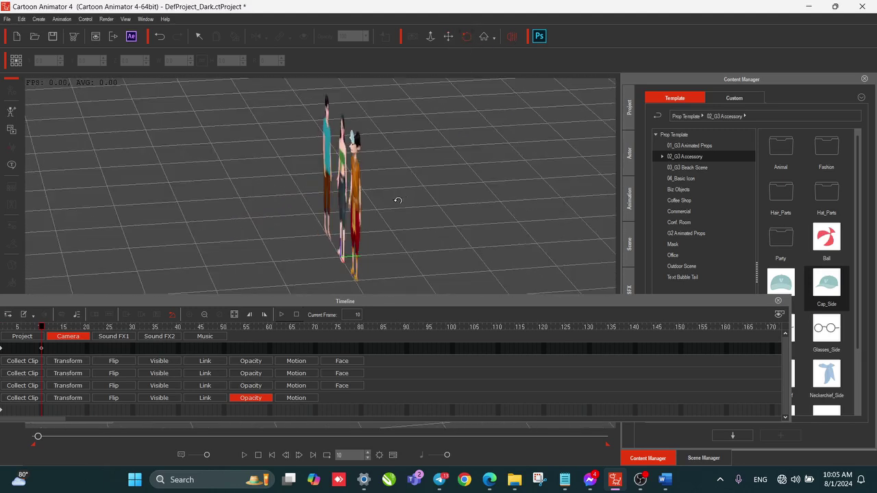
{"action": "left_click", "coordinate": [354, 146]}
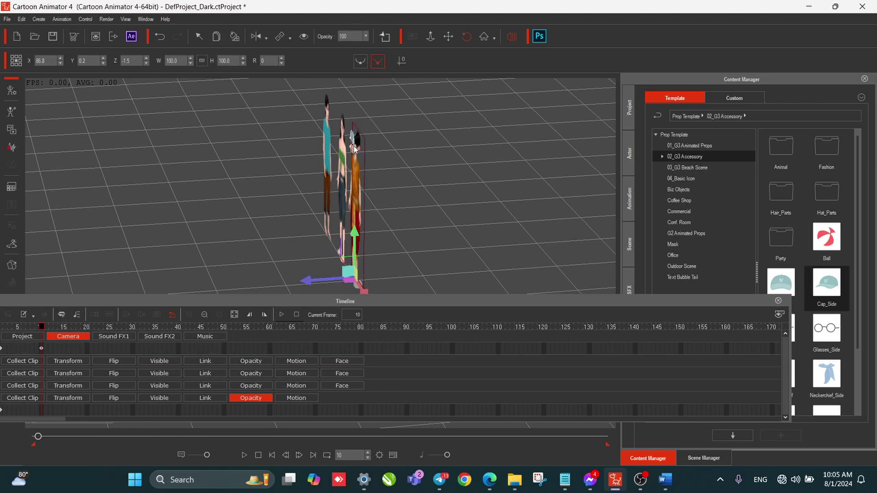
{"action": "left_click", "coordinate": [352, 137]}
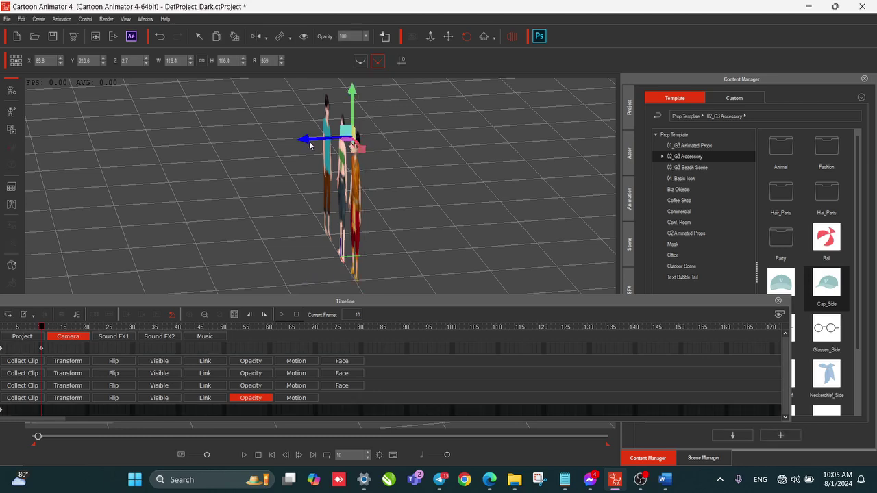
{"action": "left_click_drag", "start_coordinate": [311, 139], "coordinate": [308, 140]}
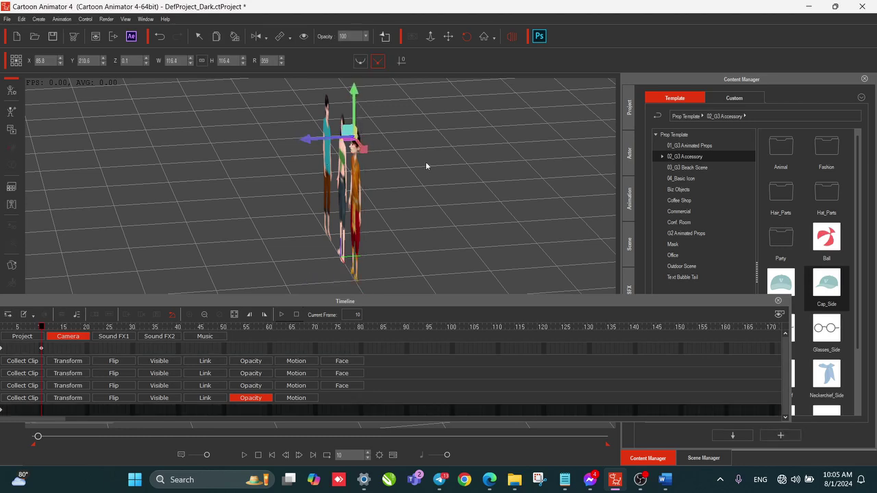
{"action": "left_click", "coordinate": [510, 37]}
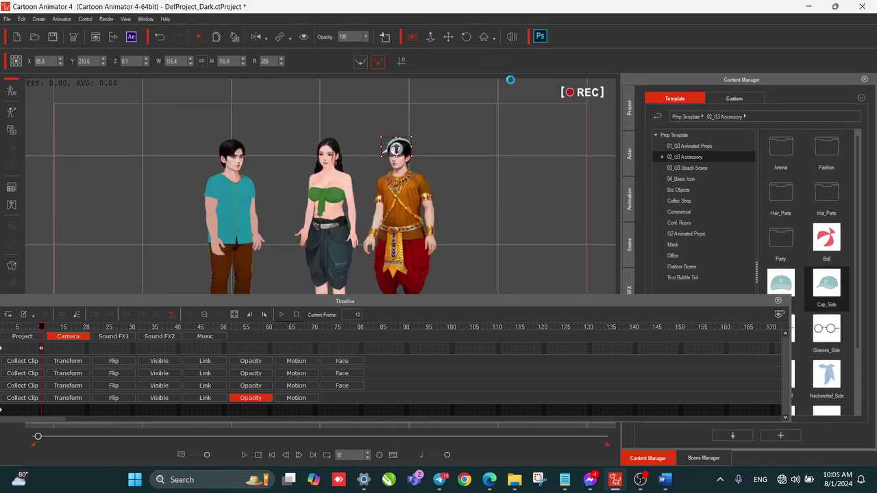
Step: Undo the cap's last move along Z and return the scene to the home view framing
{"action": "key", "text": "ctrl+z"}
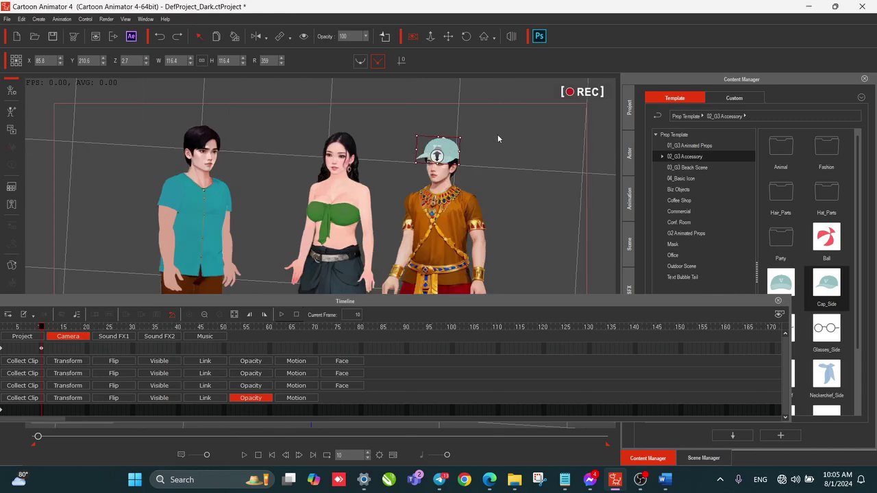
{"action": "left_click", "coordinate": [511, 37]}
{"action": "left_click", "coordinate": [558, 206]}
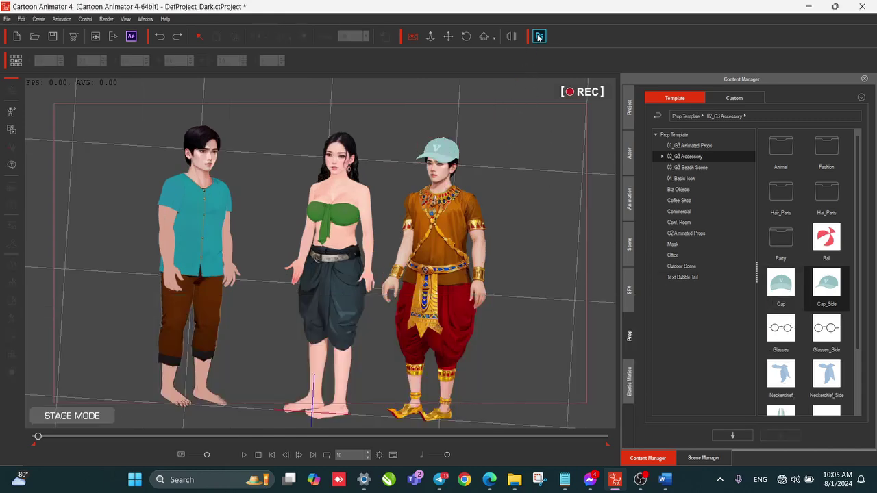
{"action": "left_click", "coordinate": [449, 204]}
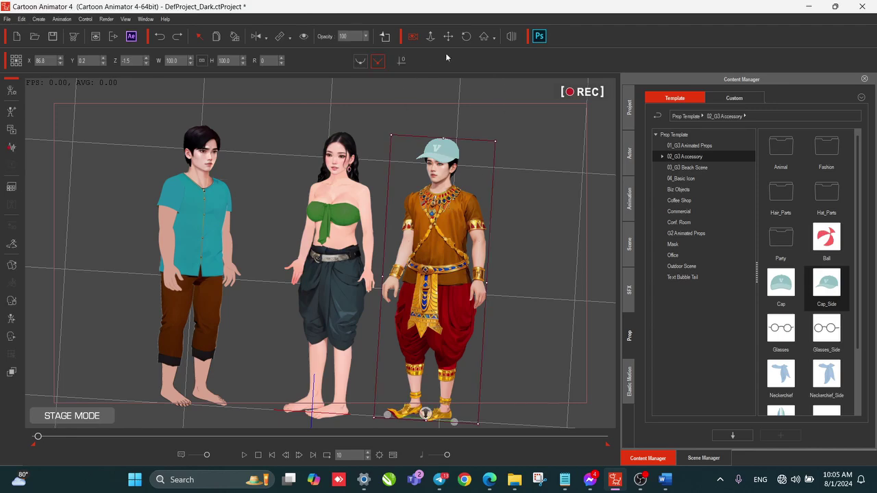
{"action": "left_click", "coordinate": [483, 37]}
{"action": "left_click", "coordinate": [496, 168]}
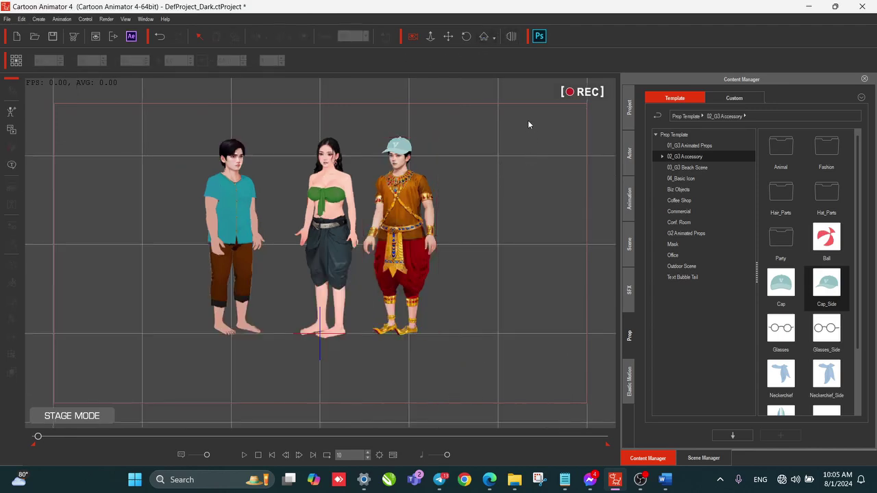
Step: Launch the PSD Editor for the character in the orange costume so that it opens in Photoshop
{"action": "left_click", "coordinate": [406, 205]}
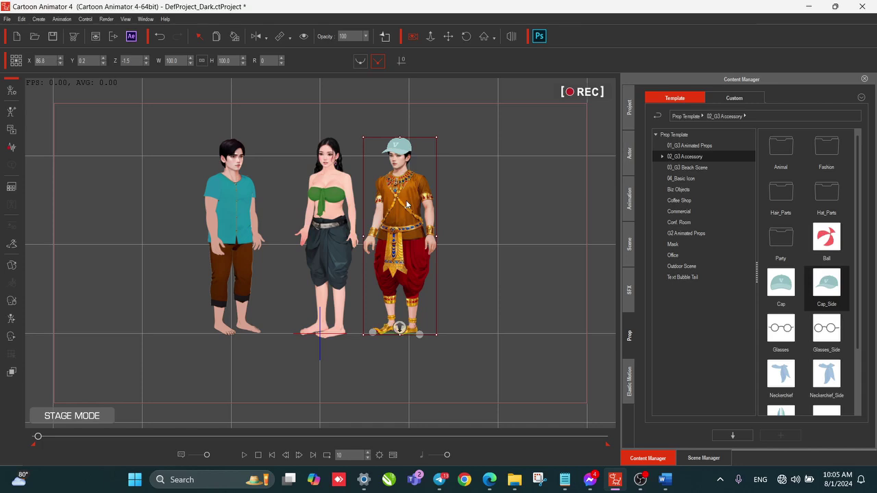
{"action": "right_click", "coordinate": [396, 207]}
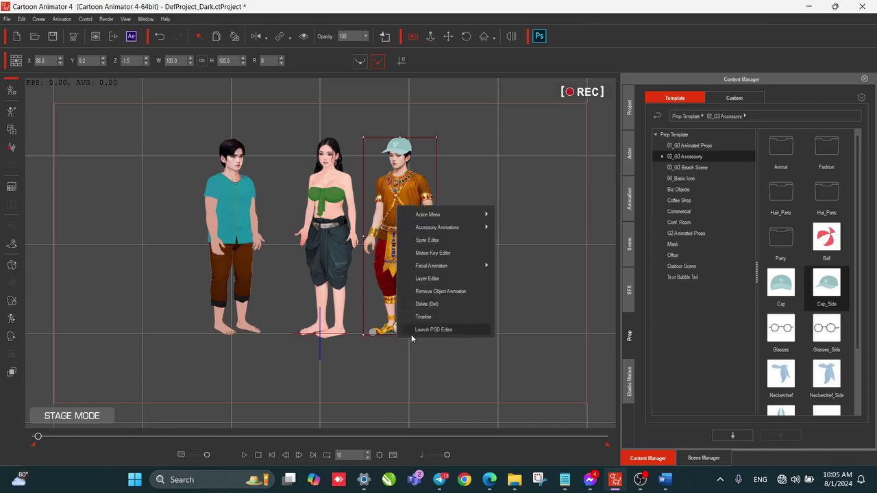
{"action": "left_click", "coordinate": [437, 331]}
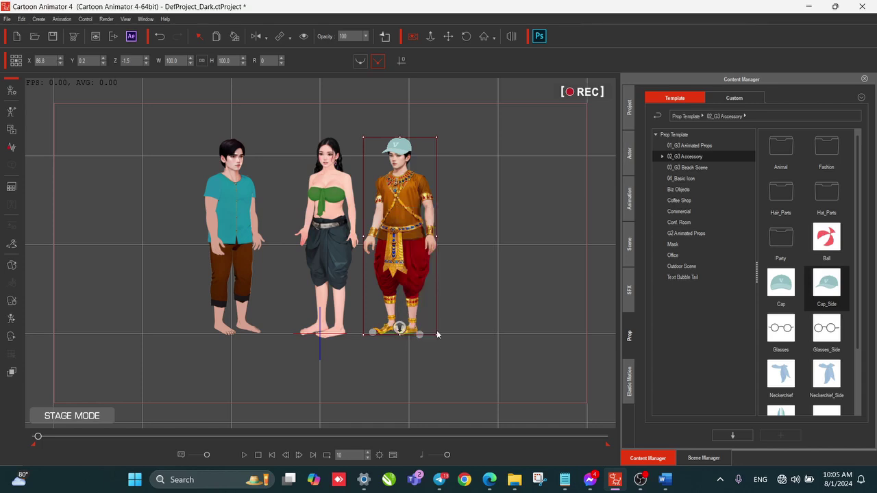
{"action": "left_click", "coordinate": [385, 275]}
{"action": "left_click", "coordinate": [479, 290]}
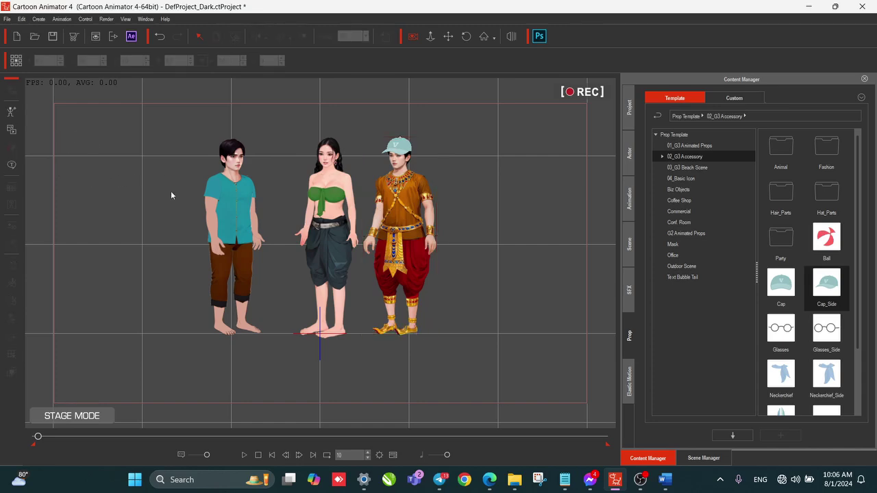
{"action": "left_click", "coordinate": [407, 228]}
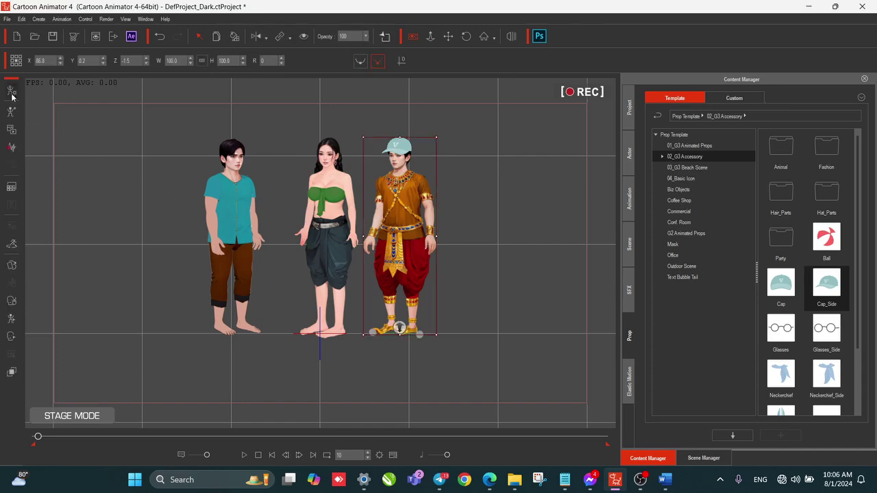
{"action": "left_click", "coordinate": [10, 372]}
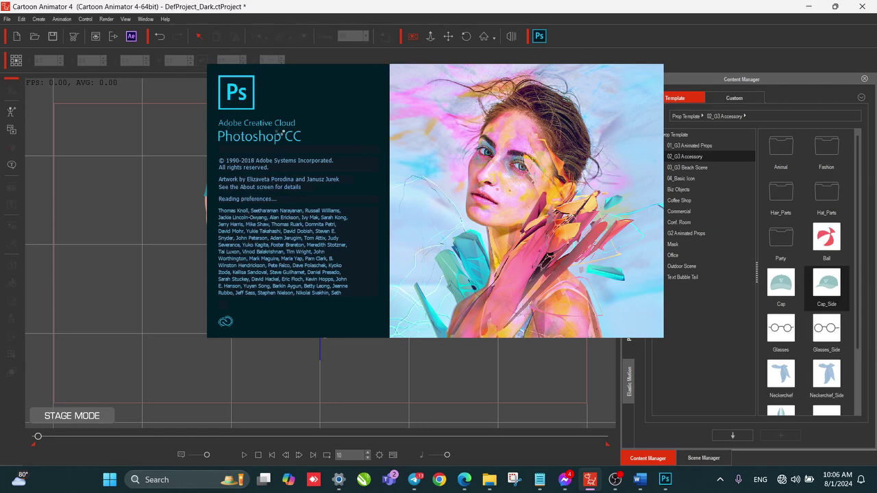
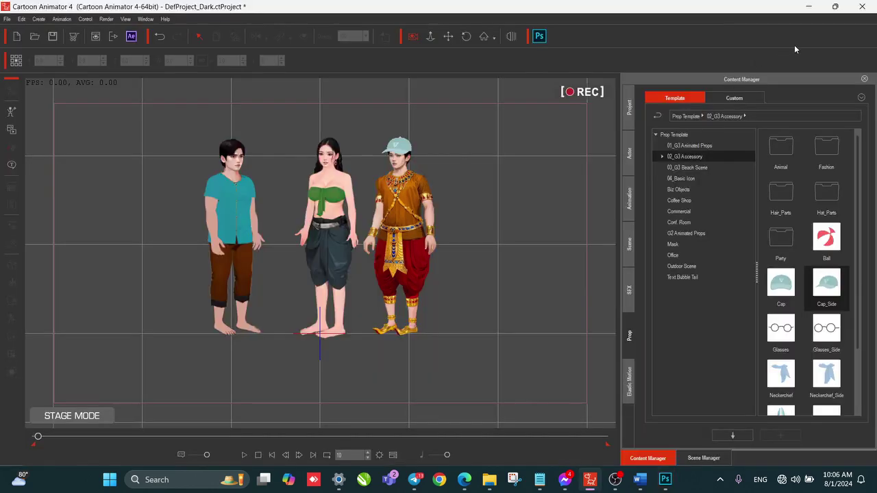
Step: Open the character in the orange costume in Composer mode
{"action": "left_click", "coordinate": [399, 221]}
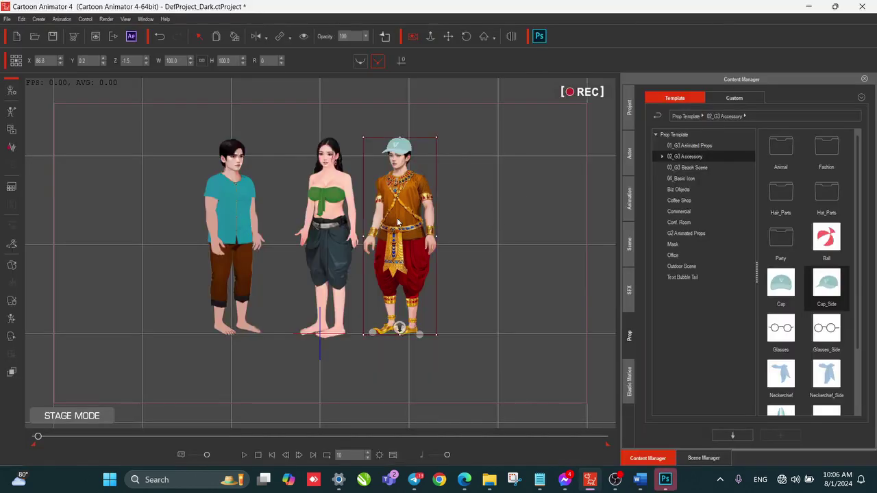
{"action": "left_click", "coordinate": [485, 243]}
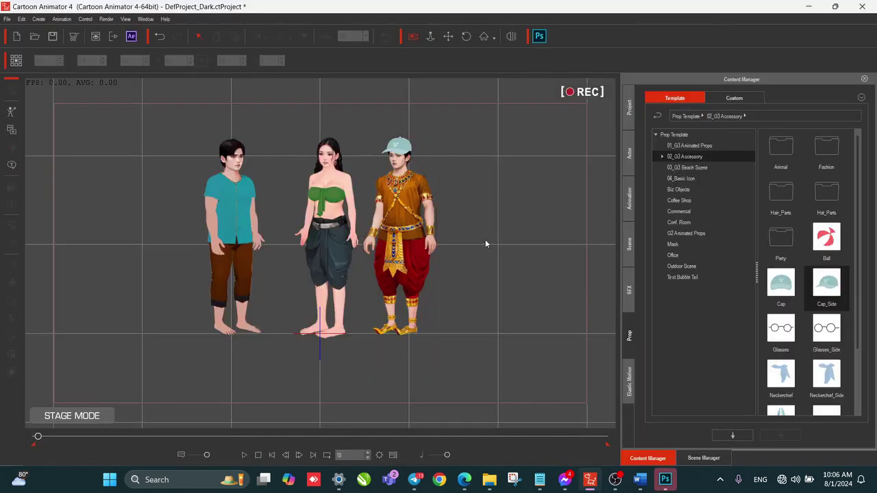
{"action": "left_click", "coordinate": [404, 226]}
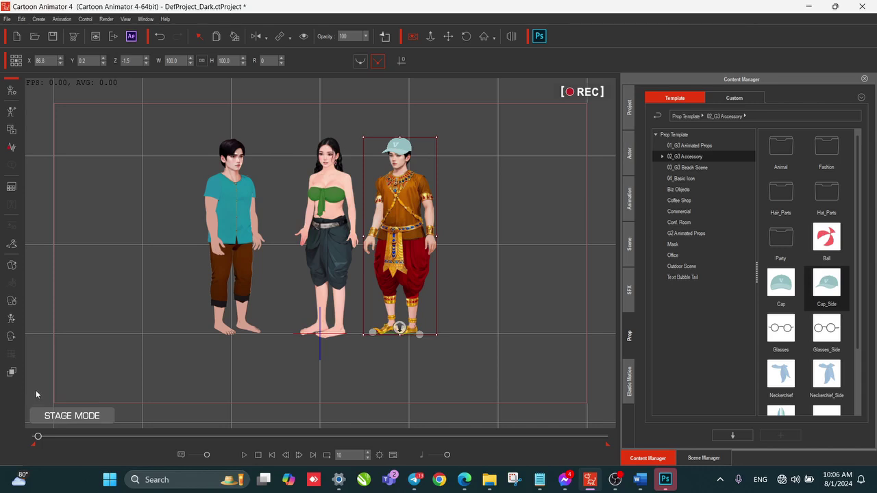
{"action": "left_click", "coordinate": [10, 91]}
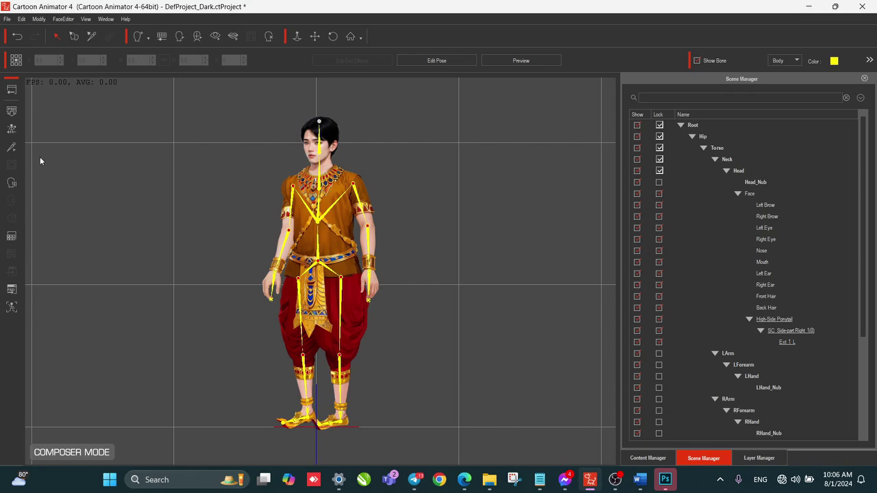
Step: View the Bone Editor for the costumed character, close it and return to the stage
{"action": "left_click", "coordinate": [7, 148]}
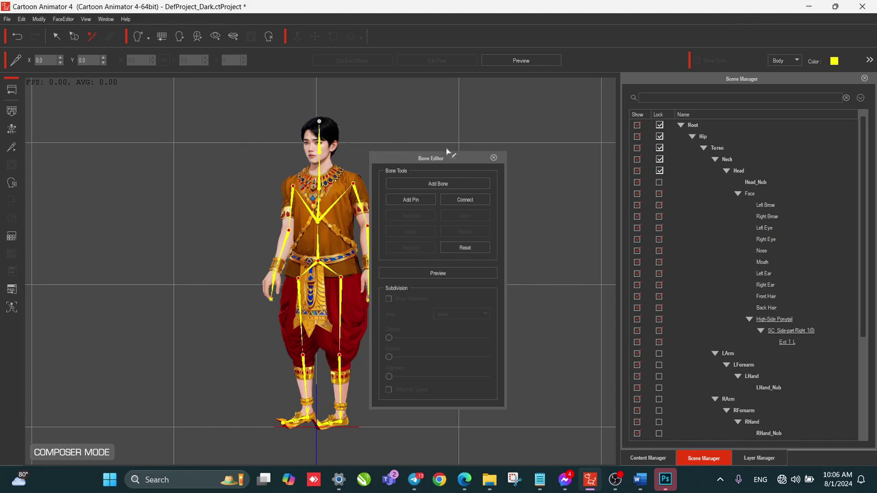
{"action": "left_click", "coordinate": [494, 157]}
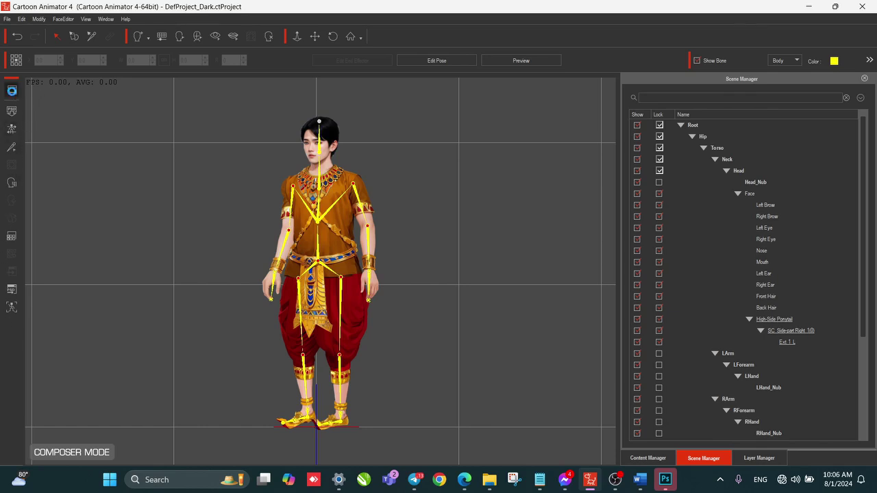
{"action": "left_click", "coordinate": [11, 90]}
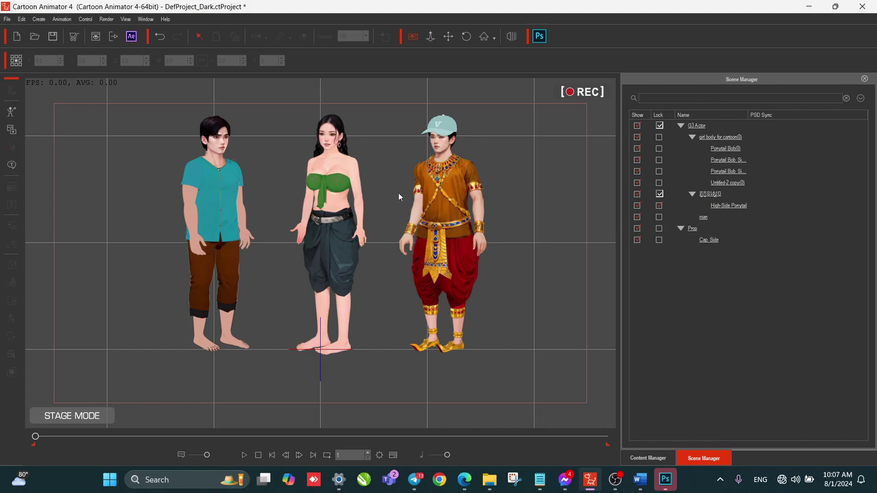
Step: Look over the Create Media import options, close them and bring up the Content Manager
{"action": "left_click", "coordinate": [423, 178]}
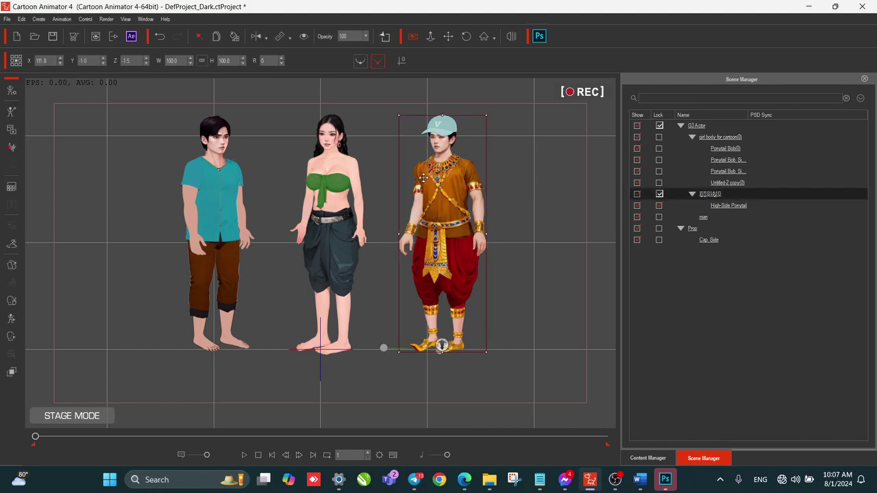
{"action": "left_click", "coordinate": [11, 133]}
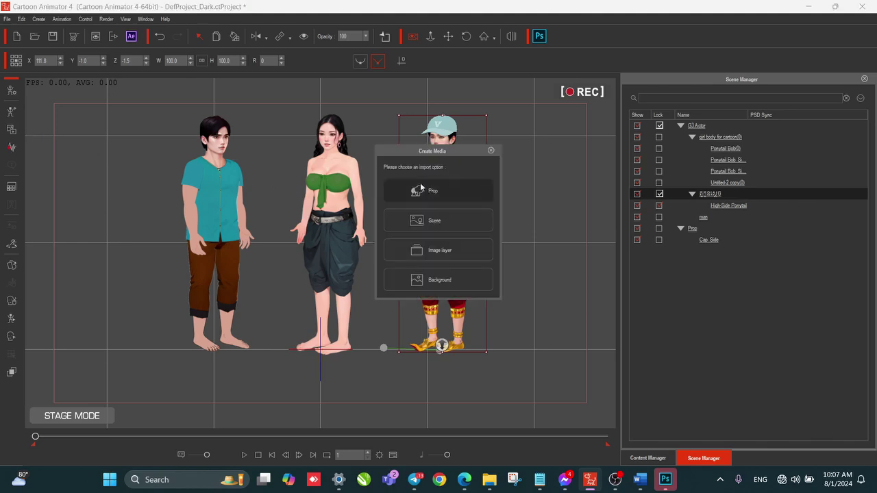
{"action": "left_click", "coordinate": [491, 151]}
{"action": "left_click", "coordinate": [110, 145]}
{"action": "left_click", "coordinate": [644, 458]}
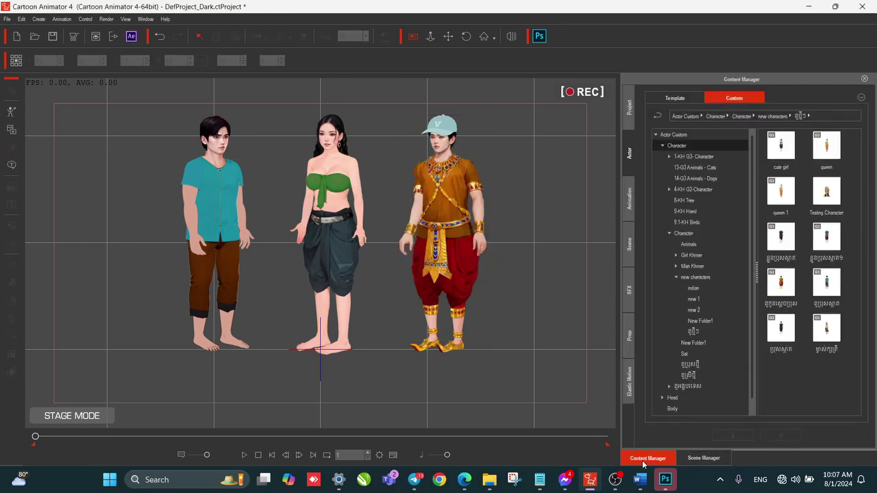
Step: Import the rural landscape picture from the Pictures folder as a prop
{"action": "left_click", "coordinate": [11, 130]}
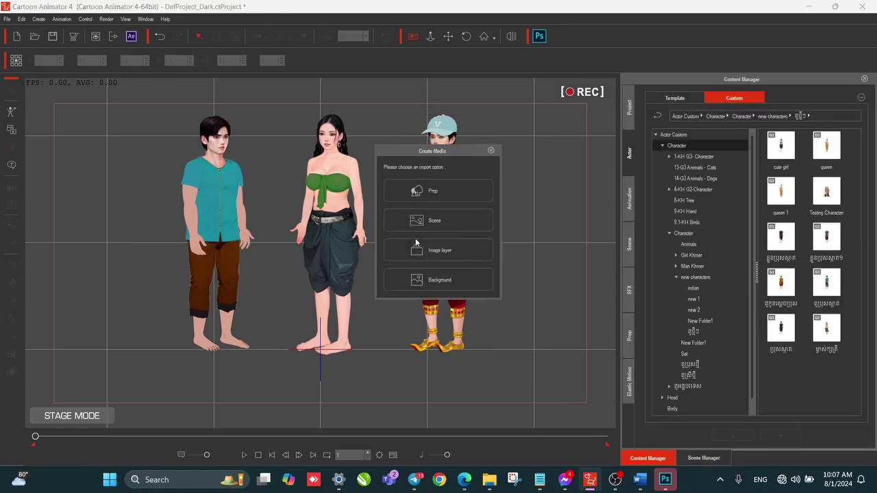
{"action": "left_click", "coordinate": [442, 193]}
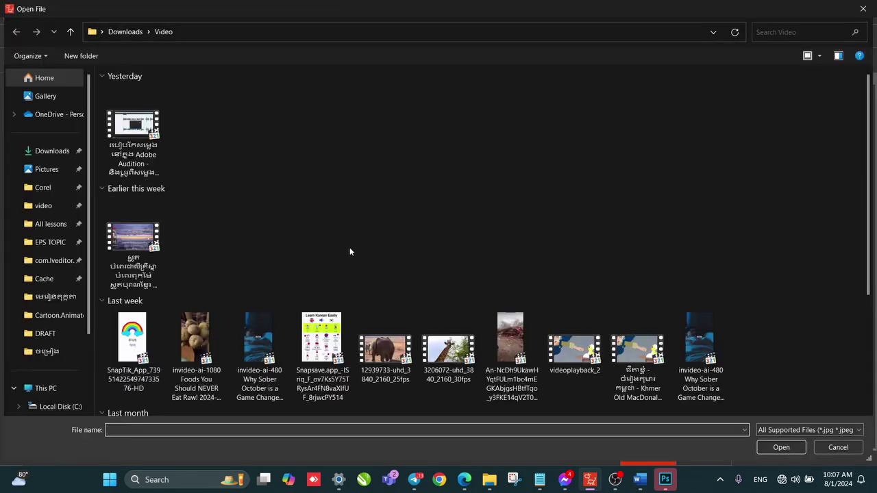
{"action": "scroll", "coordinate": [343, 272], "scroll_direction": "down", "scroll_amount": 3}
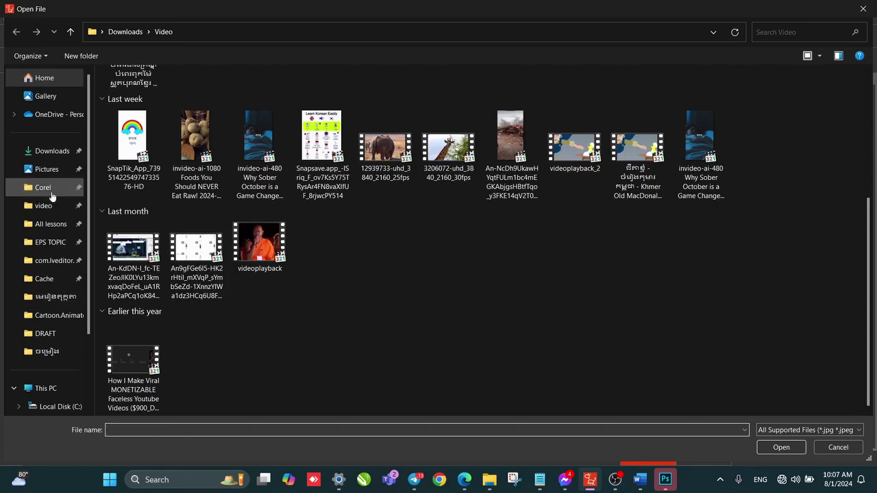
{"action": "left_click", "coordinate": [55, 169]}
{"action": "double_click", "coordinate": [451, 204]}
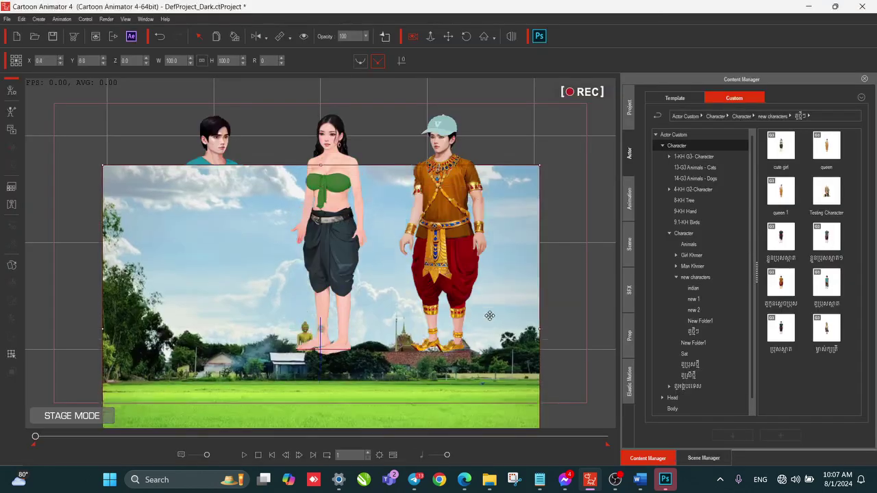
Step: Push the landscape picture behind the characters to Z -66.0, stretch its width to 137.1 and raise it within the camera frame
{"action": "left_click_drag", "start_coordinate": [322, 425], "coordinate": [322, 420]}
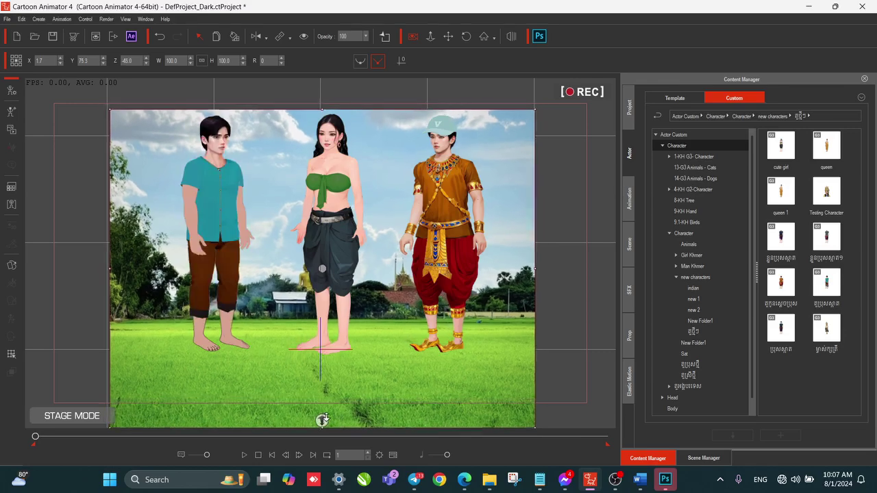
{"action": "left_click_drag", "start_coordinate": [534, 269], "coordinate": [615, 269]}
{"action": "left_click_drag", "start_coordinate": [514, 290], "coordinate": [515, 270]}
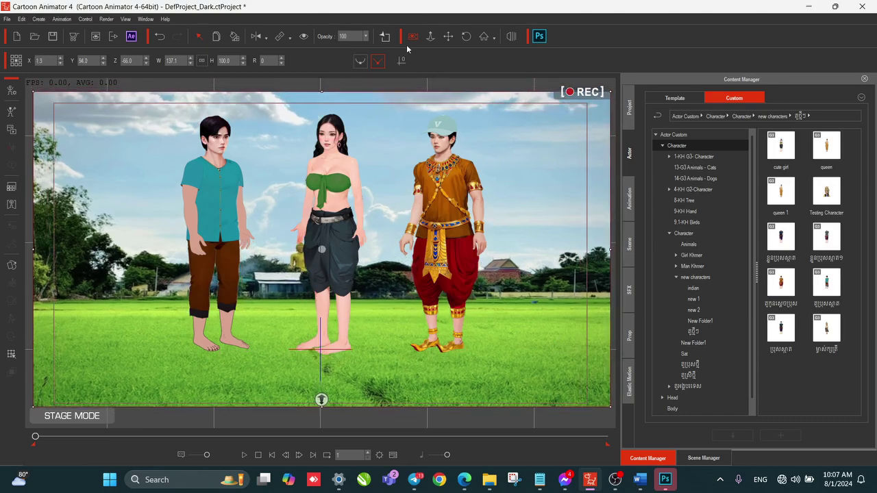
Step: Switch off camera recording and zoom the view in and out on the characters and landscape
{"action": "left_click", "coordinate": [412, 37]}
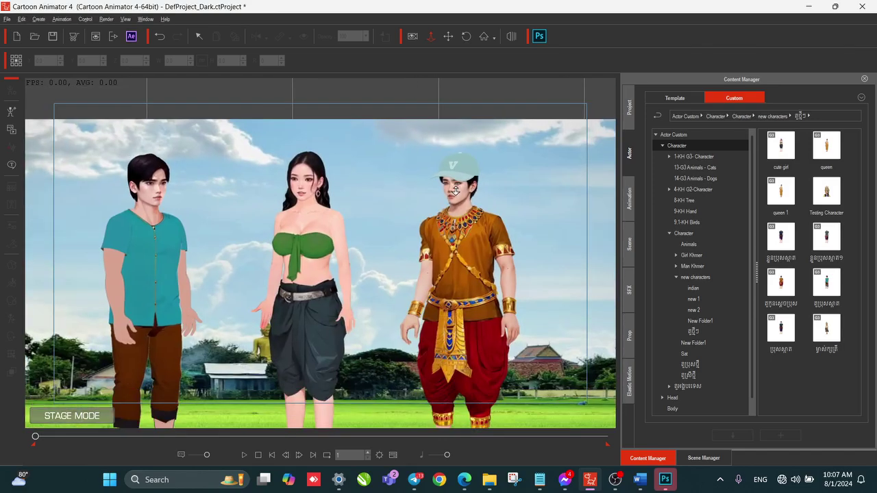
{"action": "left_click_drag", "start_coordinate": [452, 186], "coordinate": [424, 210]}
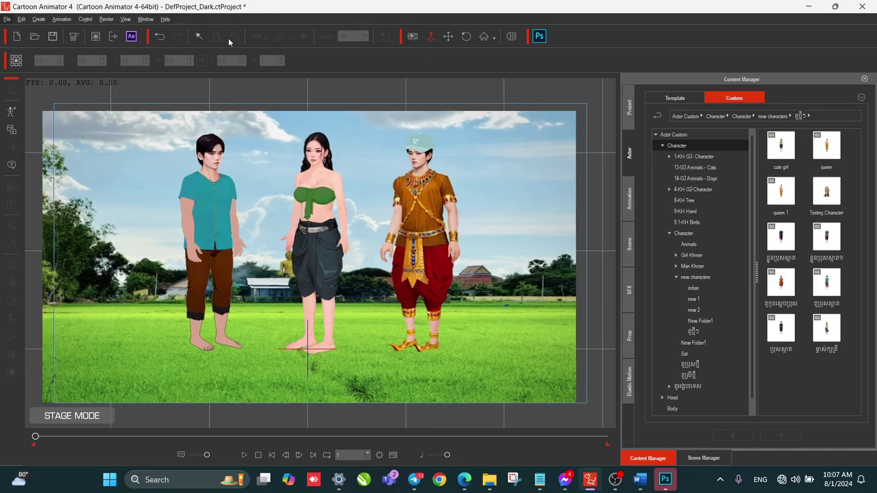
Step: Move the landscape picture to X 6.1, Y 103.6 and delete it from the scene
{"action": "left_click", "coordinate": [470, 203]}
{"action": "left_click_drag", "start_coordinate": [512, 218], "coordinate": [517, 209]}
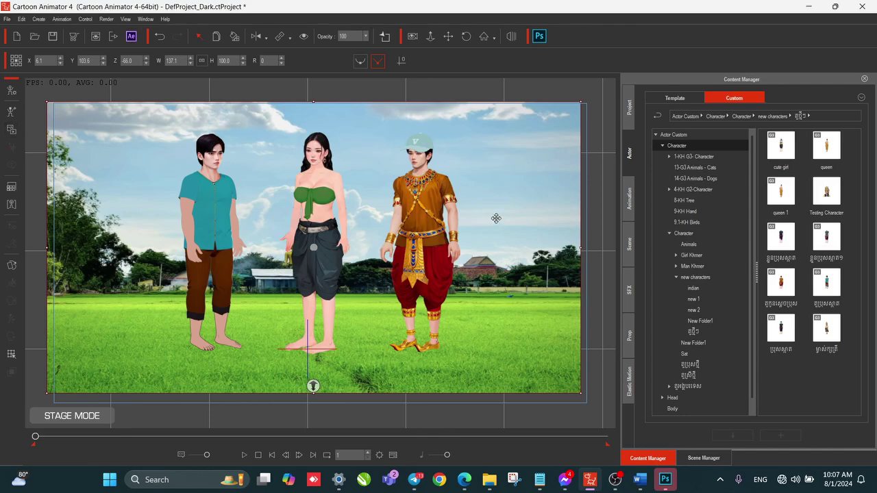
{"action": "right_click", "coordinate": [522, 198]}
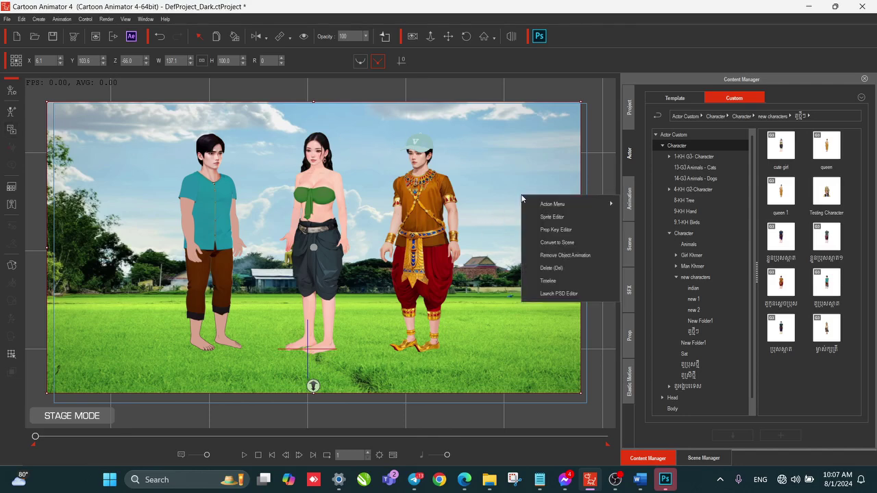
{"action": "left_click", "coordinate": [555, 267]}
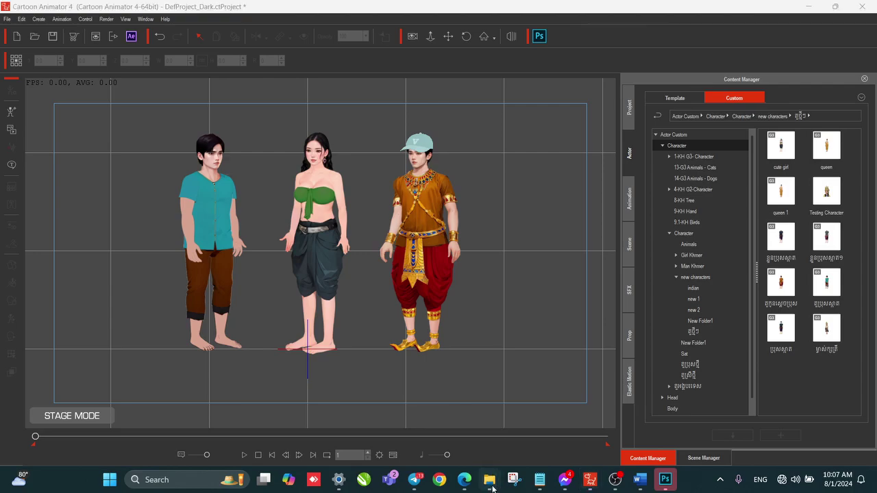
Step: Import the farmhouse picture "image (30)" from the Downloads folder into Cartoon Animator as an image layer
{"action": "mouse_move", "coordinate": [490, 480]}
{"action": "left_click", "coordinate": [502, 433]}
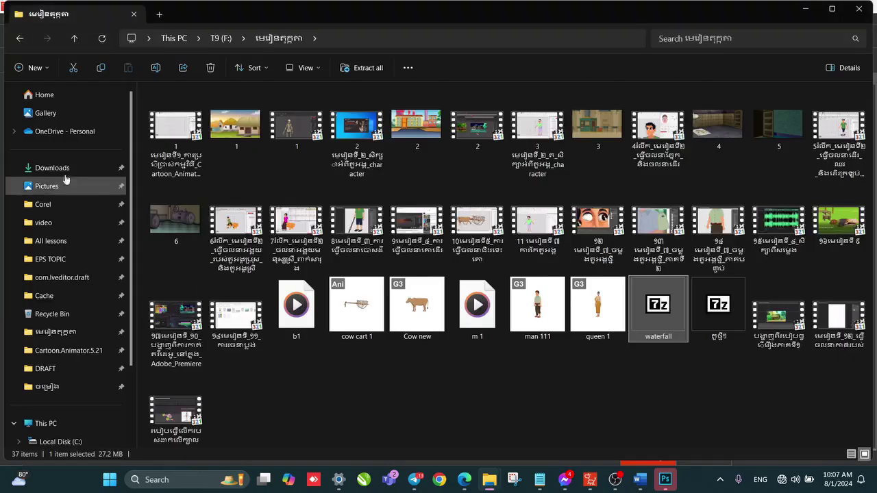
{"action": "left_click", "coordinate": [47, 186]}
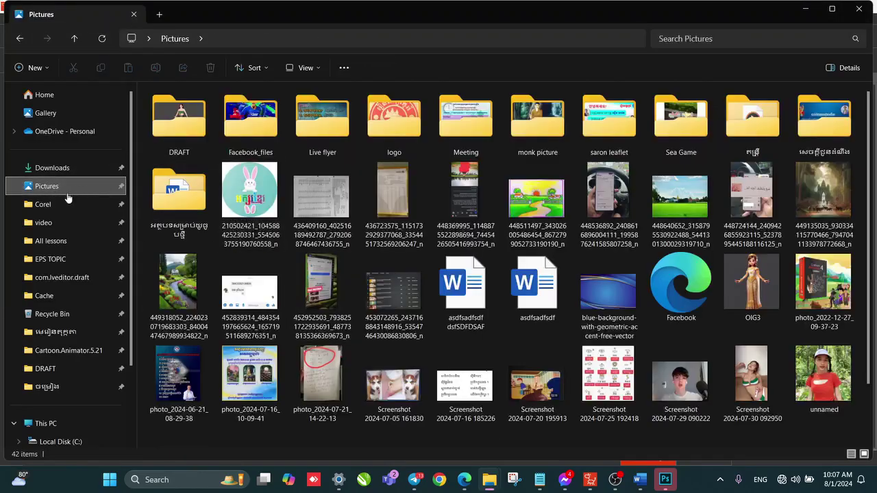
{"action": "left_click", "coordinate": [54, 169]}
{"action": "scroll", "coordinate": [469, 271], "scroll_direction": "down", "scroll_amount": 3}
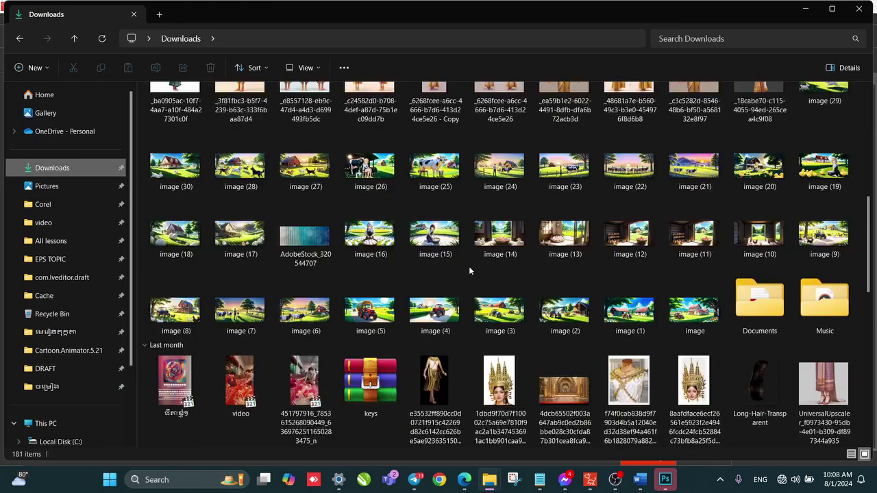
{"action": "left_click", "coordinate": [563, 189]}
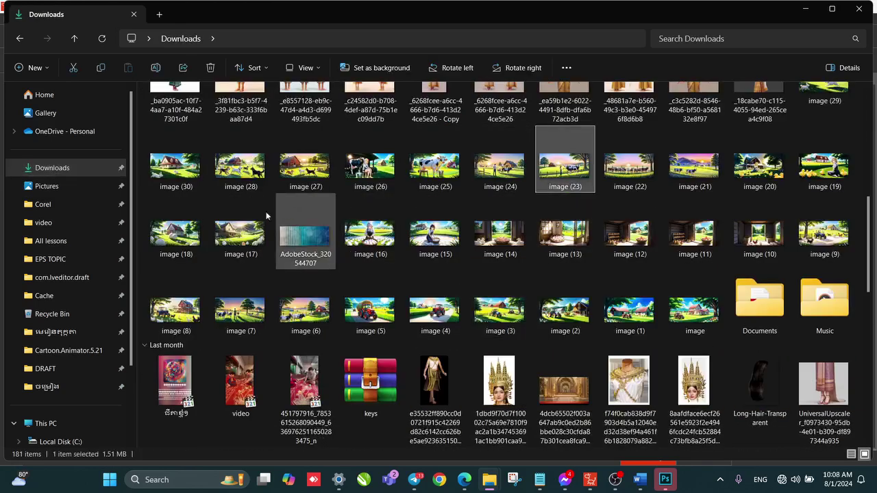
{"action": "left_click_drag", "start_coordinate": [171, 175], "coordinate": [482, 336]}
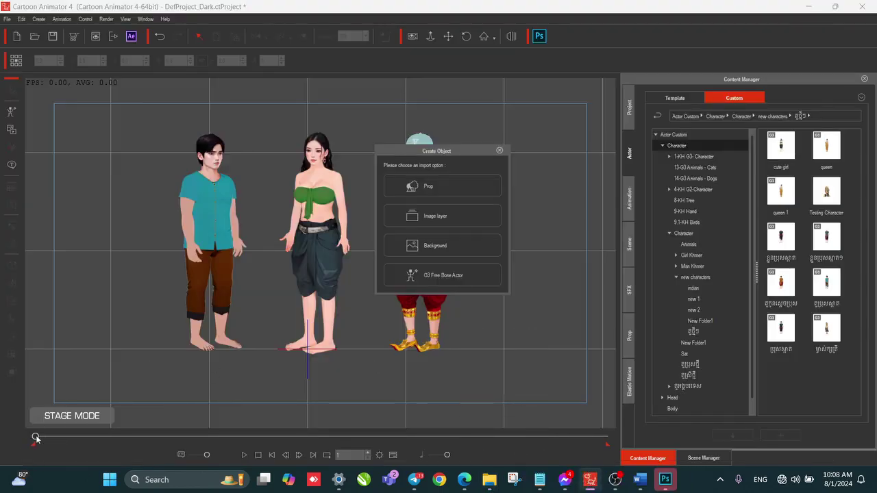
{"action": "left_click", "coordinate": [466, 214]}
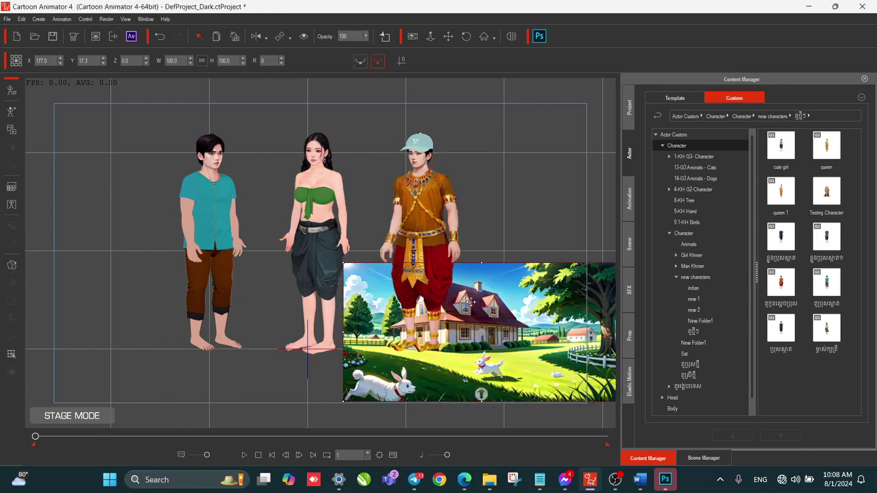
Step: Enlarge the farmhouse picture to 222.5 and place it behind the characters at X 2.5, Y 99.1, Z -30.0
{"action": "left_click_drag", "start_coordinate": [401, 271], "coordinate": [174, 153]}
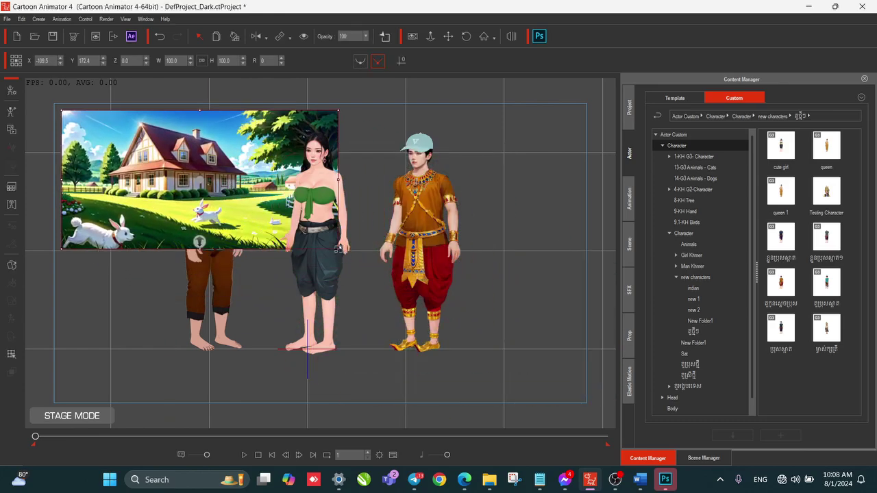
{"action": "left_click_drag", "start_coordinate": [385, 277], "coordinate": [593, 380]}
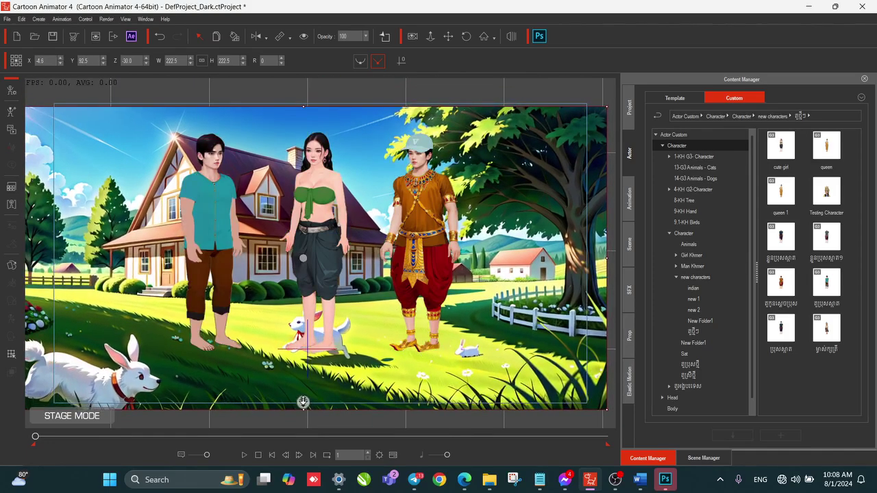
{"action": "left_click_drag", "start_coordinate": [303, 406], "coordinate": [304, 401]}
{"action": "left_click_drag", "start_coordinate": [366, 381], "coordinate": [371, 375]}
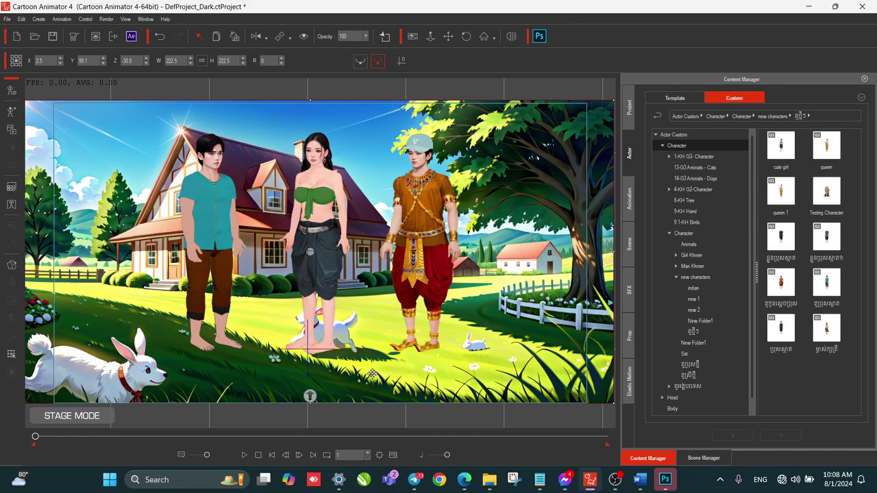
Step: Remove the farmhouse picture from the scene
{"action": "right_click", "coordinate": [97, 212]}
{"action": "left_click", "coordinate": [133, 285]}
{"action": "left_click_drag", "start_coordinate": [330, 340], "coordinate": [318, 310]}
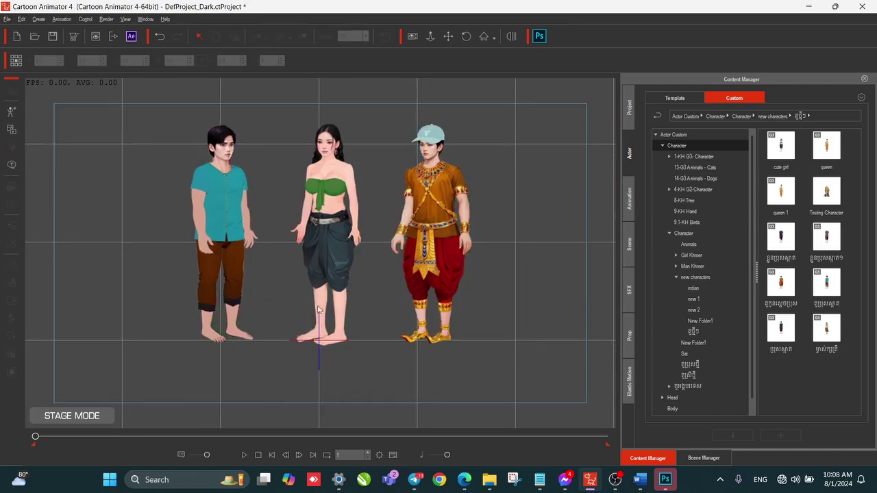
Step: Add a voice script to the capped character from a wave file, using the song file without a vocal or music suffix
{"action": "left_click", "coordinate": [442, 218]}
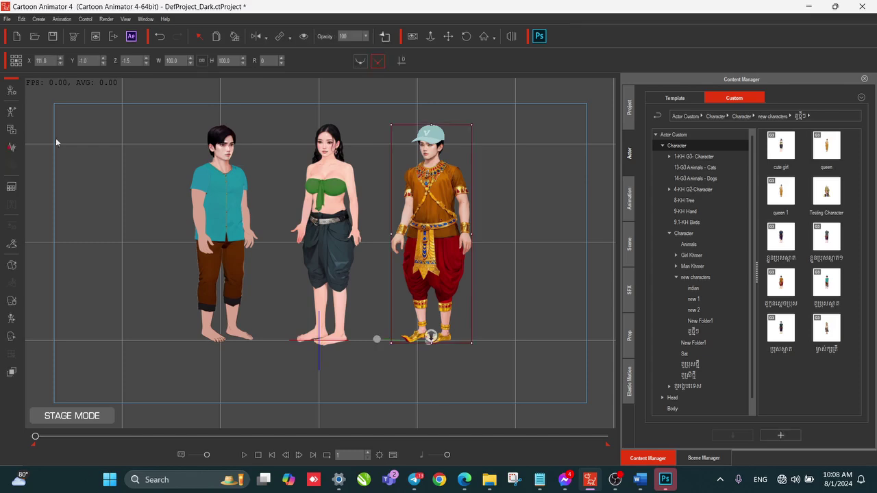
{"action": "left_click", "coordinate": [10, 148]}
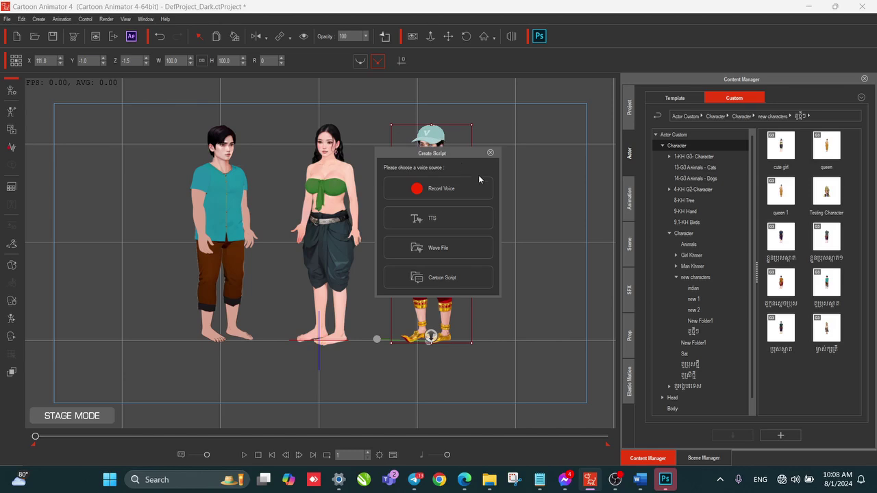
{"action": "left_click", "coordinate": [490, 152]}
{"action": "left_click", "coordinate": [11, 147]}
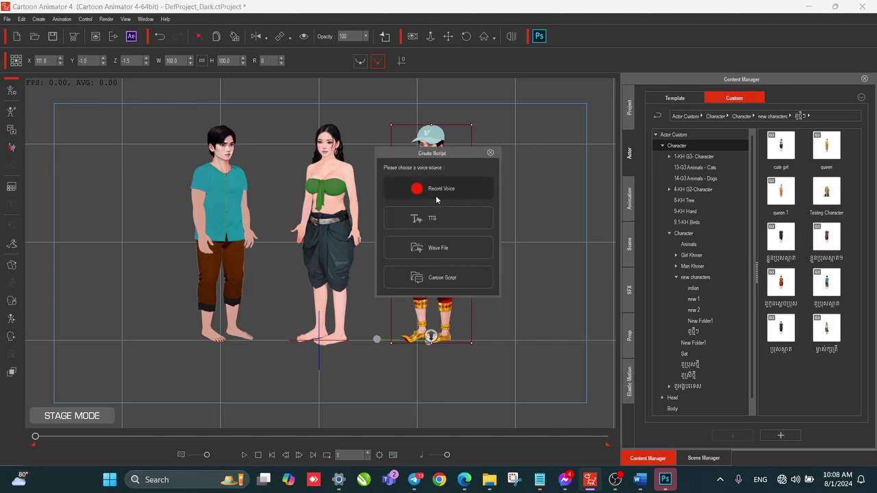
{"action": "left_click", "coordinate": [421, 250]}
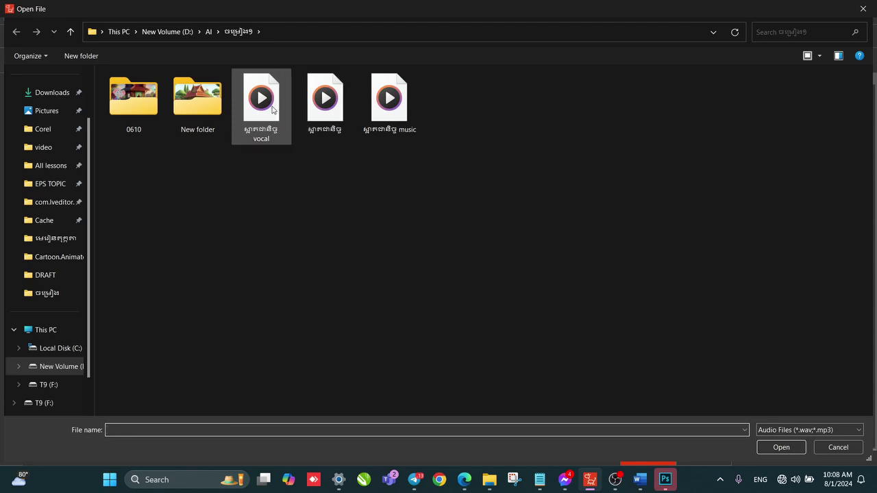
{"action": "double_click", "coordinate": [324, 109]}
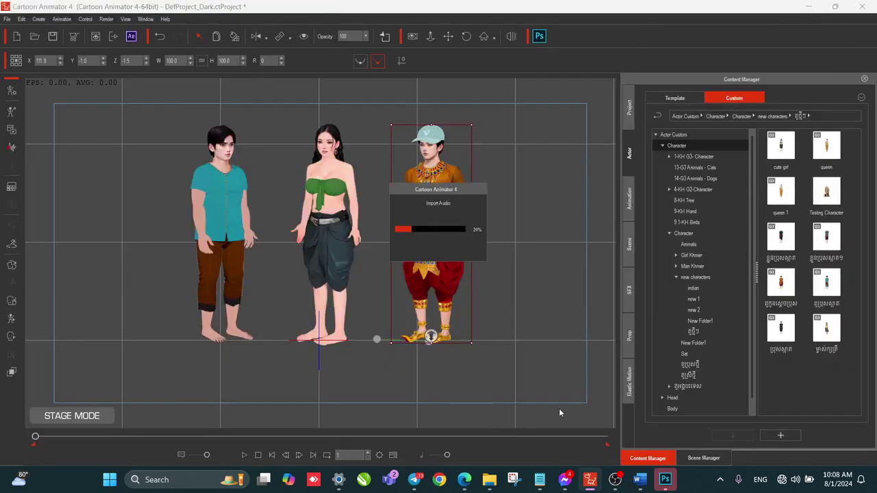
Step: Play the start of the scene to preview the imported audio, and return the playhead to the first frame
{"action": "key", "text": "space"}
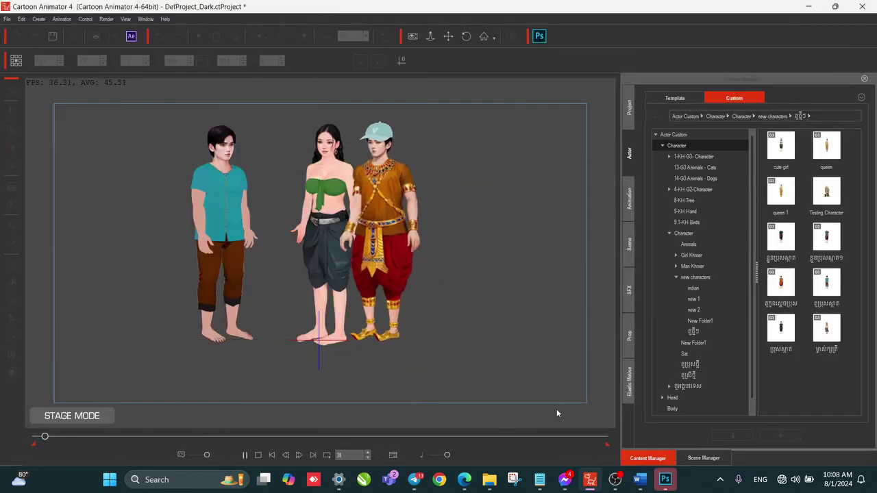
{"action": "key", "text": "space"}
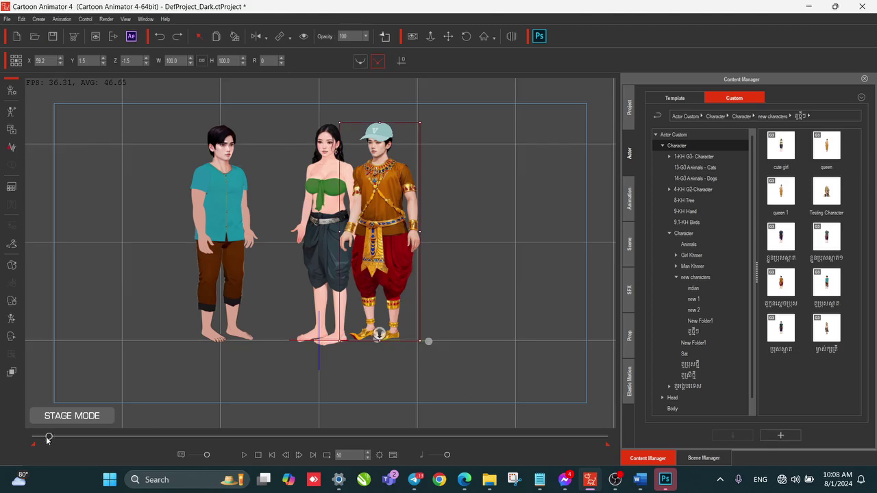
{"action": "left_click_drag", "start_coordinate": [50, 436], "coordinate": [0, 442]}
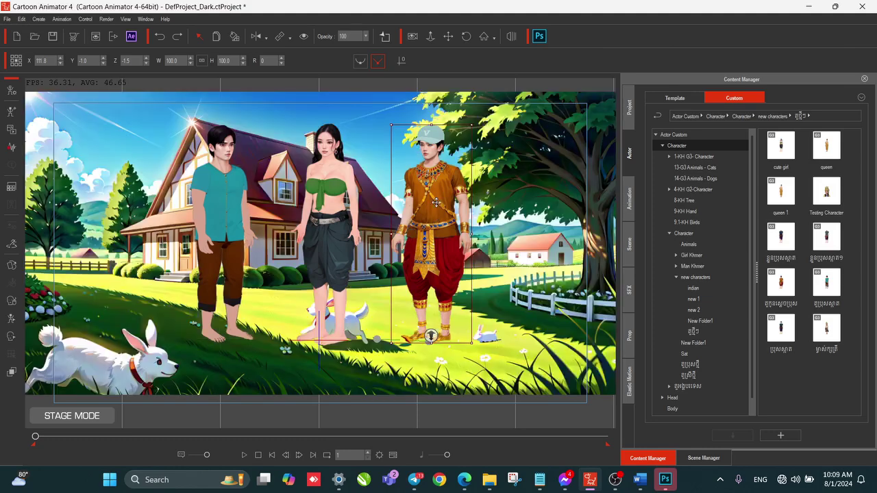
Step: Try the Contrast and Saturation render styles on the capped character, and reset the style
{"action": "left_click", "coordinate": [531, 252]}
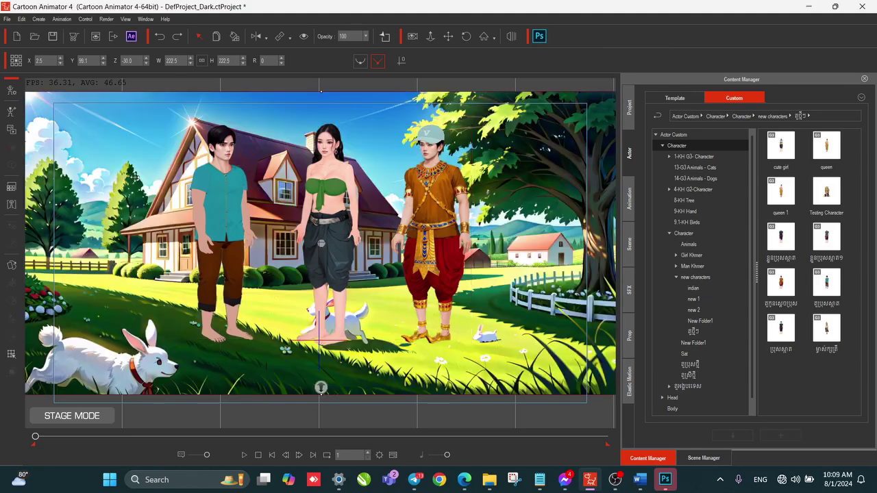
{"action": "left_click", "coordinate": [424, 196]}
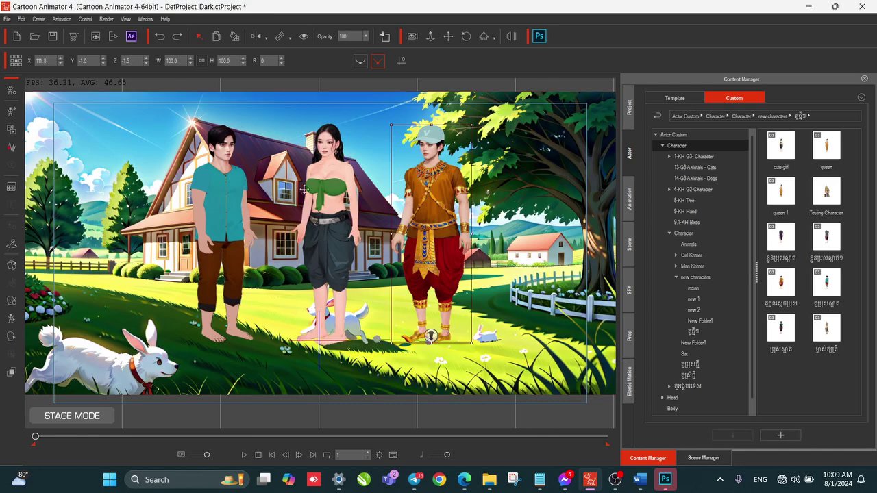
{"action": "left_click", "coordinate": [9, 191]}
{"action": "left_click_drag", "start_coordinate": [391, 160], "coordinate": [555, 129]}
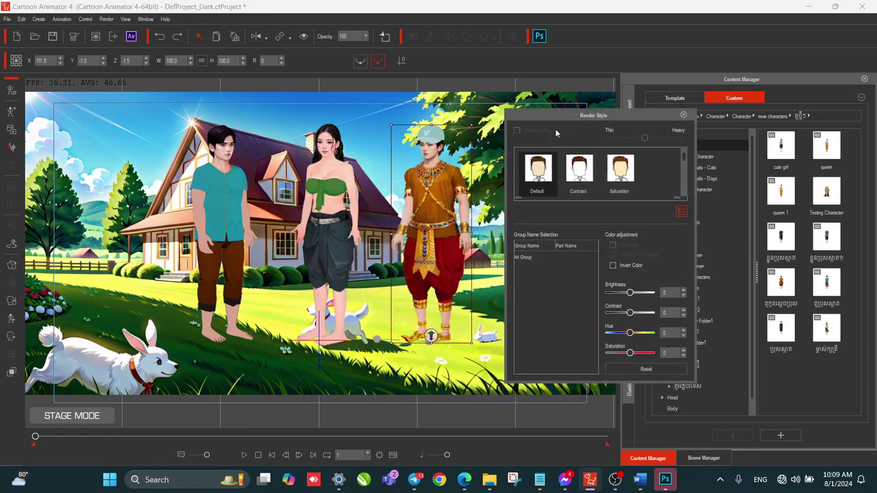
{"action": "left_click", "coordinate": [585, 177]}
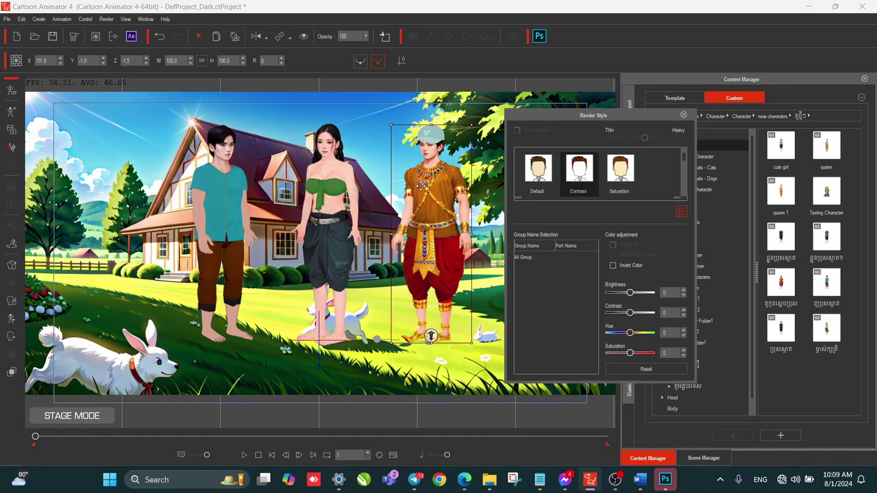
{"action": "left_click", "coordinate": [611, 168]}
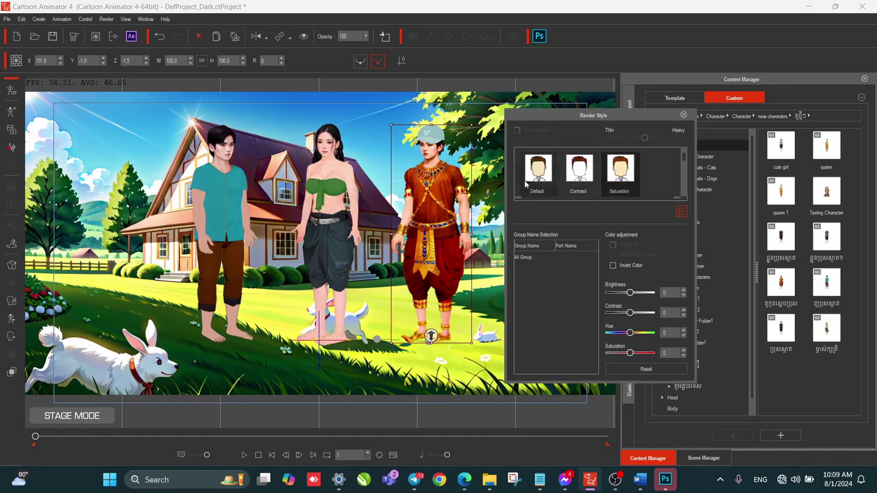
{"action": "left_click", "coordinate": [647, 369]}
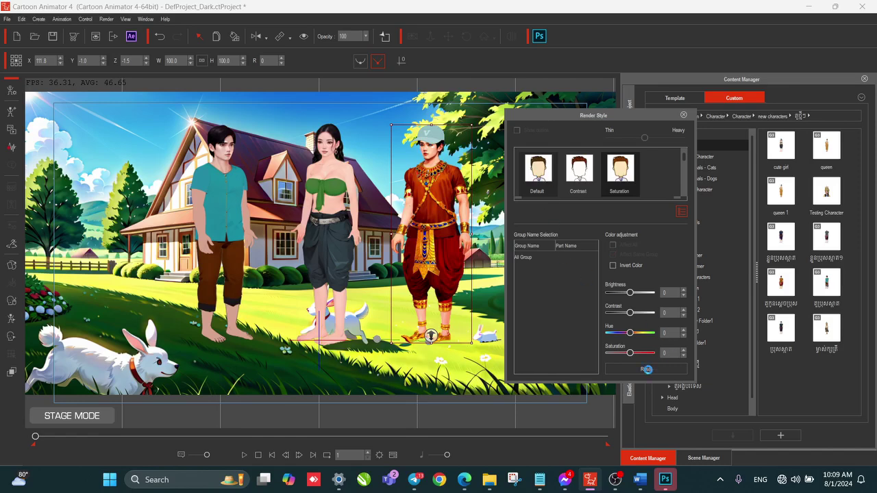
{"action": "left_click", "coordinate": [683, 115]}
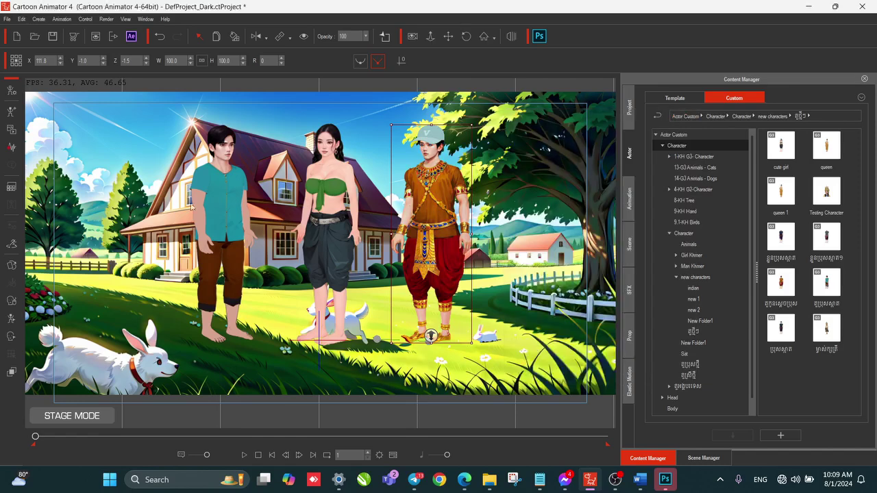
Step: Open the 3D motion import window for the capped character to view its settings, and close it
{"action": "left_click", "coordinate": [9, 245]}
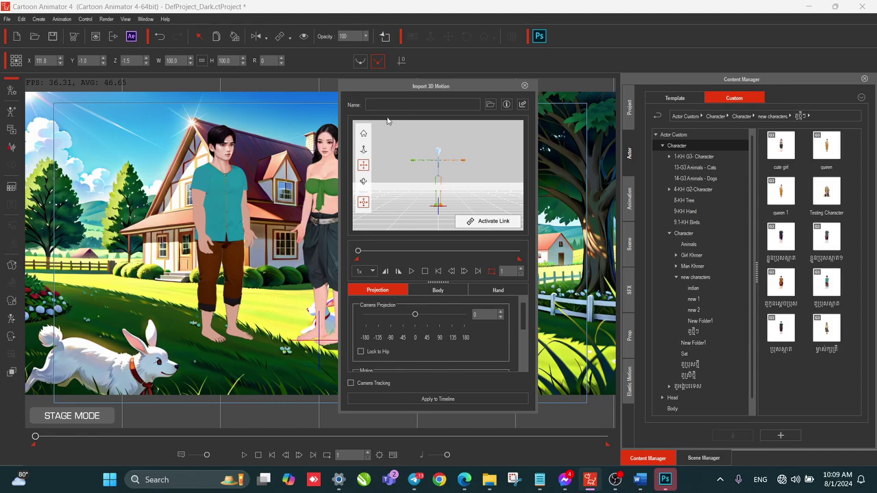
{"action": "left_click_drag", "start_coordinate": [397, 86], "coordinate": [579, 90]}
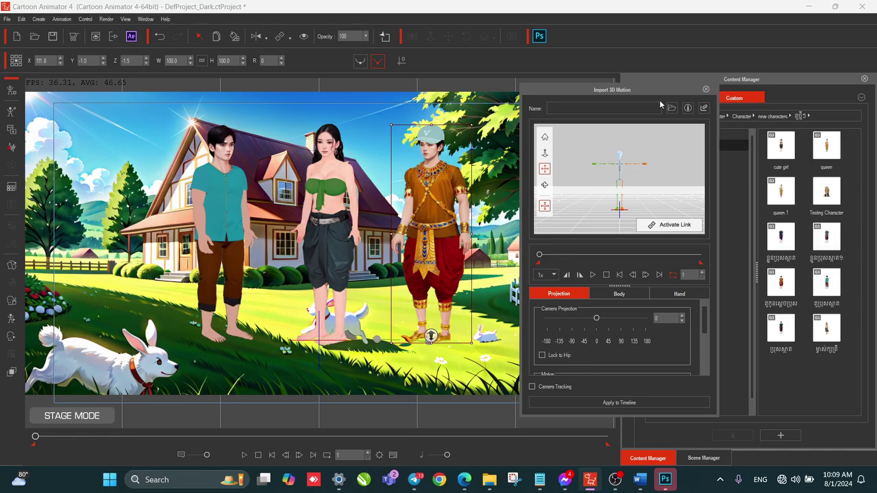
{"action": "left_click", "coordinate": [706, 90]}
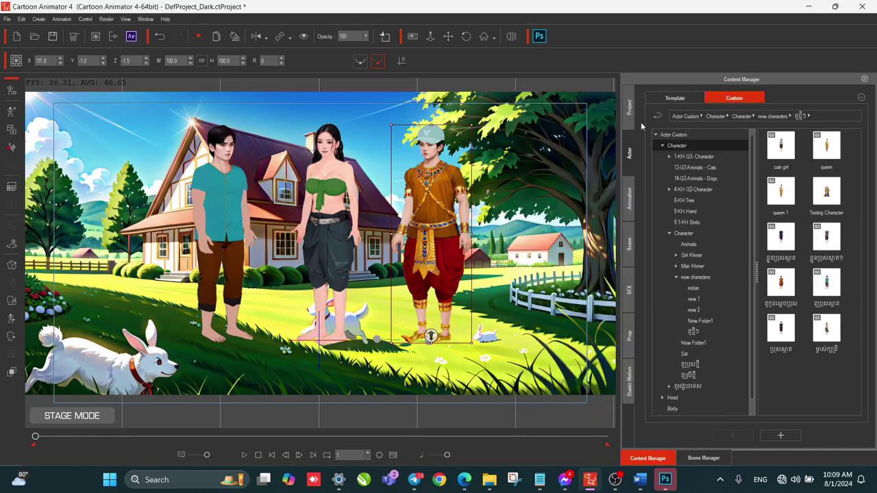
Step: Try the Layer 15 and default sprites for the capped character's right hand in the Sprite Editor, and set it to Vibrance 1
{"action": "left_click", "coordinate": [12, 266]}
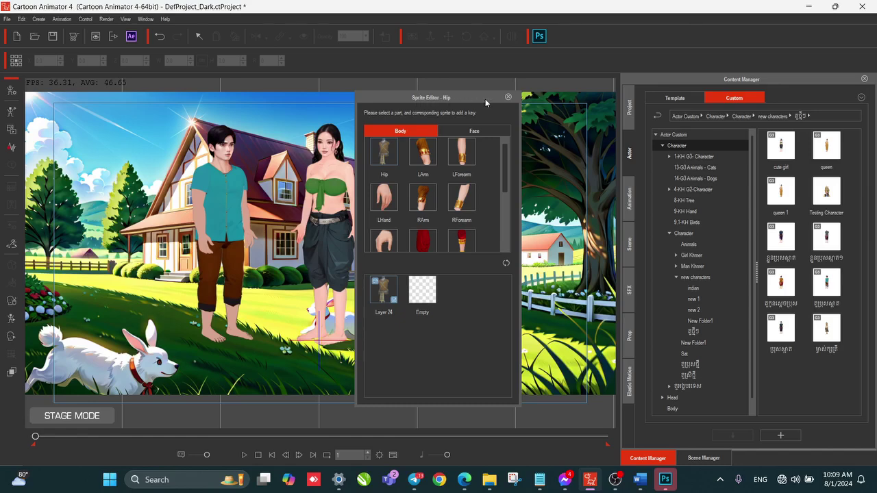
{"action": "left_click_drag", "start_coordinate": [473, 99], "coordinate": [675, 98]}
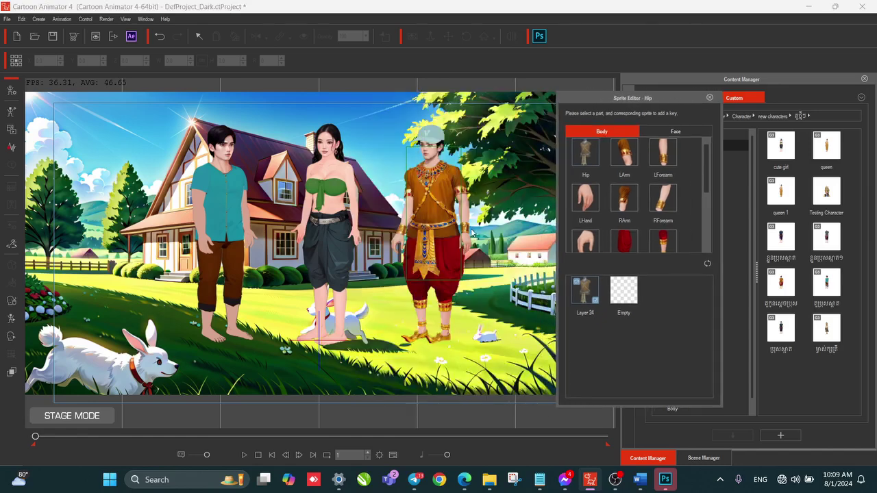
{"action": "left_click", "coordinate": [396, 243]}
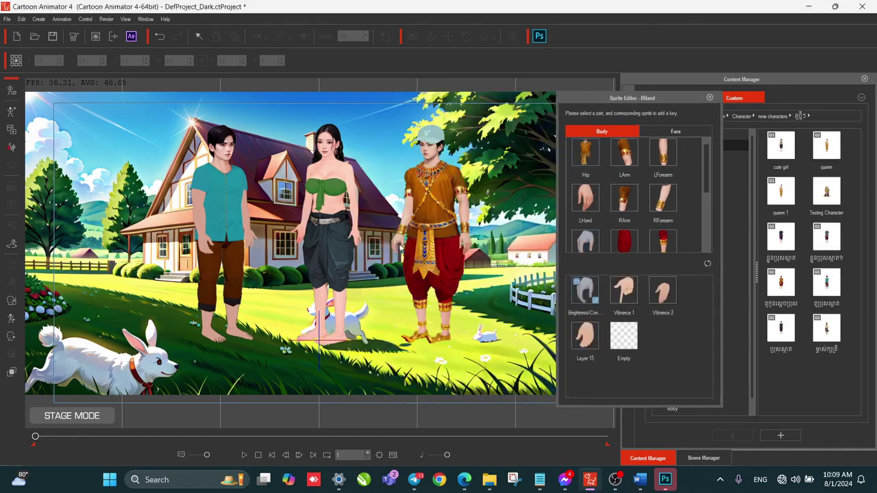
{"action": "left_click", "coordinate": [624, 291]}
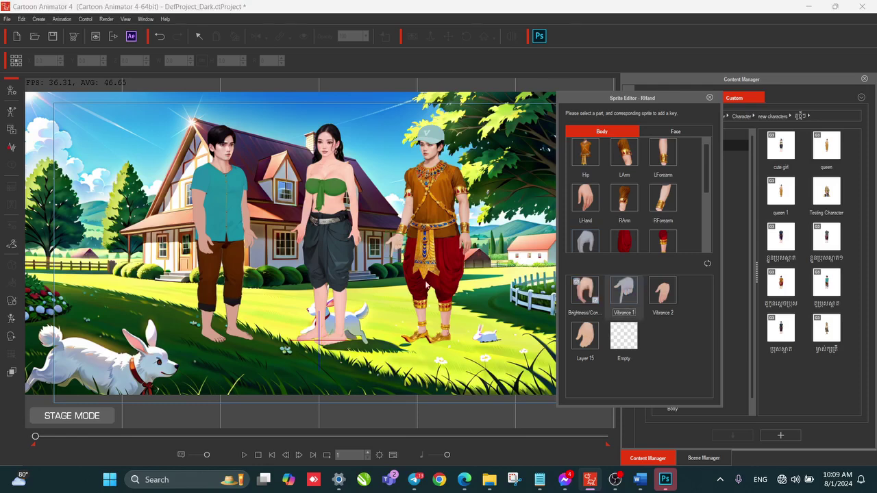
{"action": "left_click", "coordinate": [585, 336]}
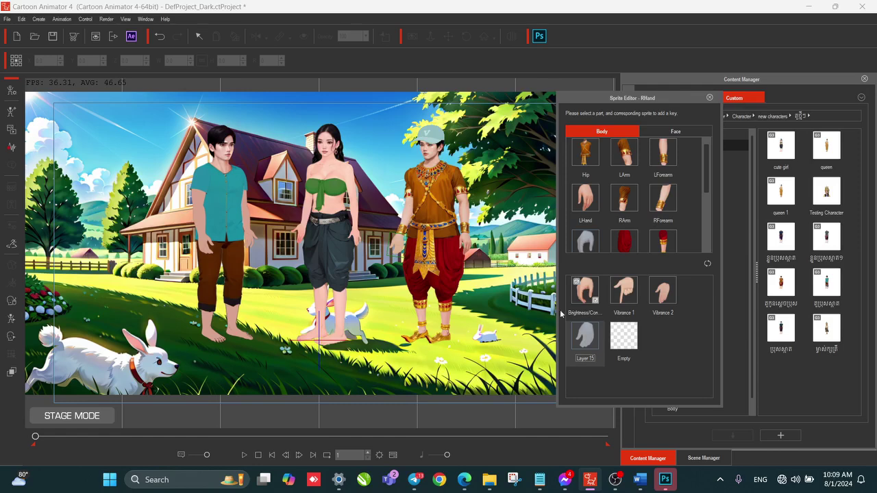
{"action": "left_click", "coordinate": [585, 291]}
{"action": "left_click", "coordinate": [624, 292]}
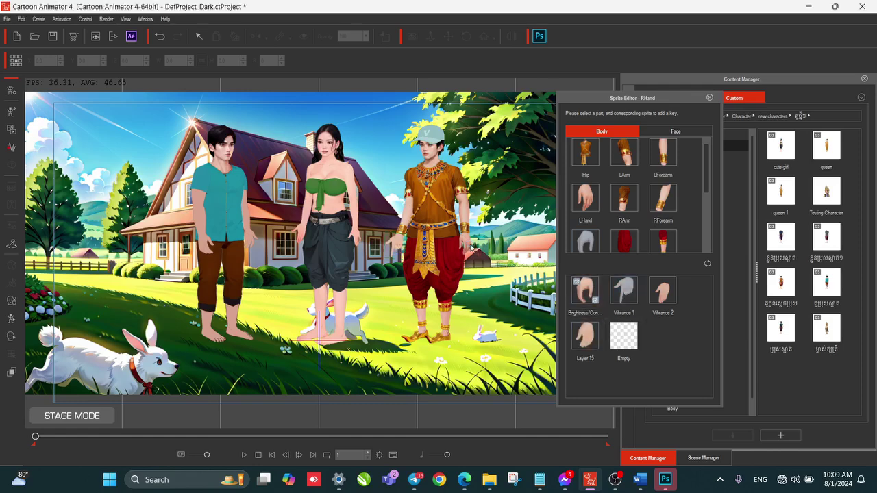
Step: Switch the capped character's left hand to the Layer 8 copy 4 sprite
{"action": "left_click", "coordinate": [469, 247]}
{"action": "left_click", "coordinate": [663, 293]}
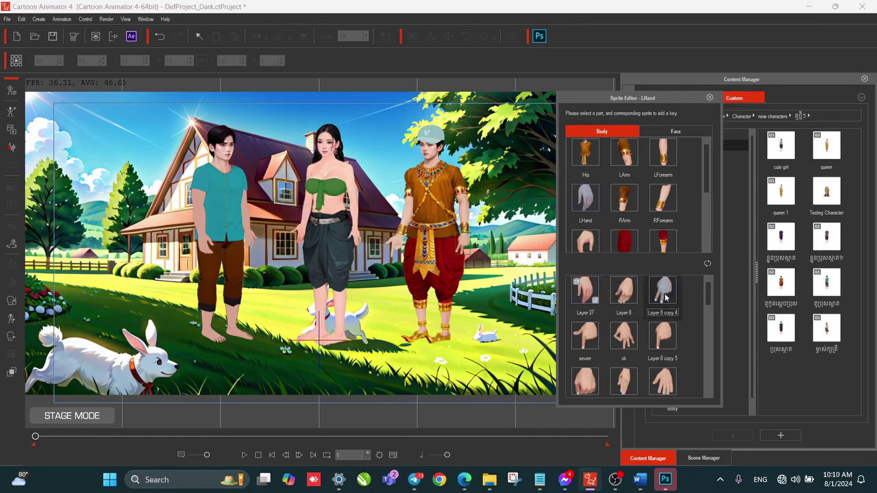
Step: Try the Layer 8 copy 5, Hue/Saturation 4, Hue/Saturation 2 and 10_Thumb sprites for the left hand, and return it to Layer 8 copy 4
{"action": "left_click", "coordinate": [661, 343]}
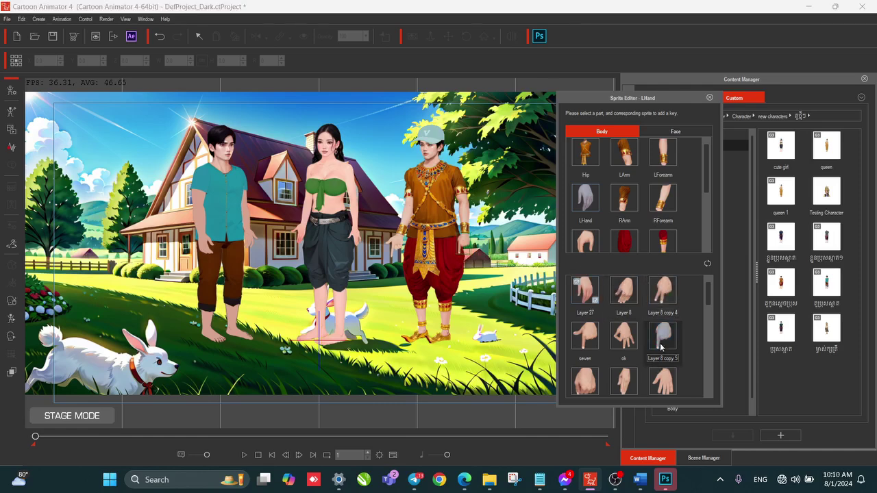
{"action": "scroll", "coordinate": [704, 293], "scroll_direction": "down", "scroll_amount": 1}
{"action": "left_click", "coordinate": [664, 330]}
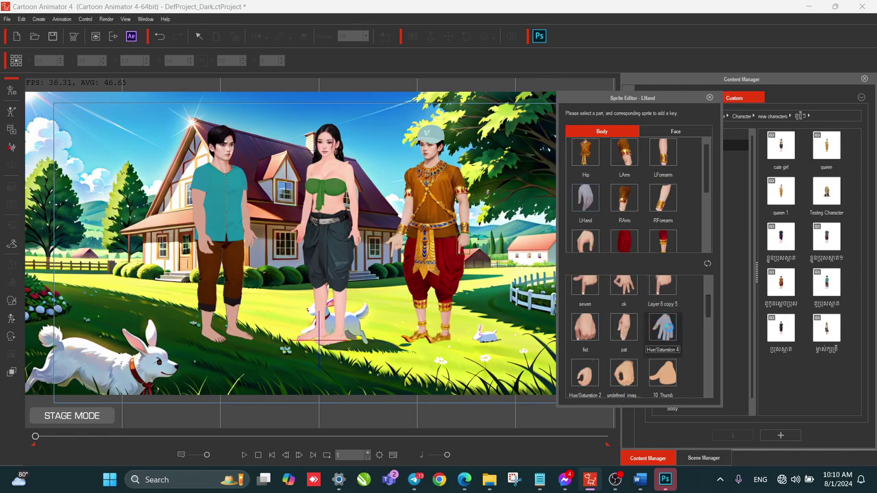
{"action": "left_click", "coordinate": [624, 374]}
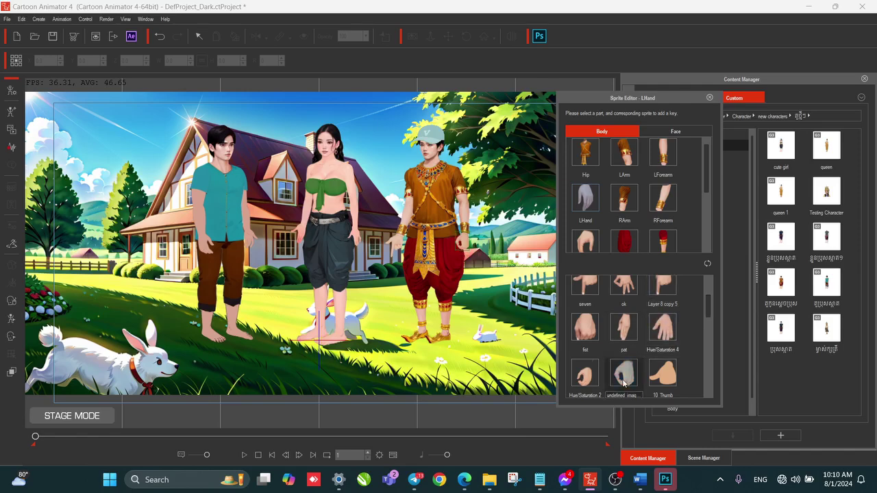
{"action": "scroll", "coordinate": [623, 374], "scroll_direction": "down", "scroll_amount": 1}
{"action": "left_click", "coordinate": [587, 371]}
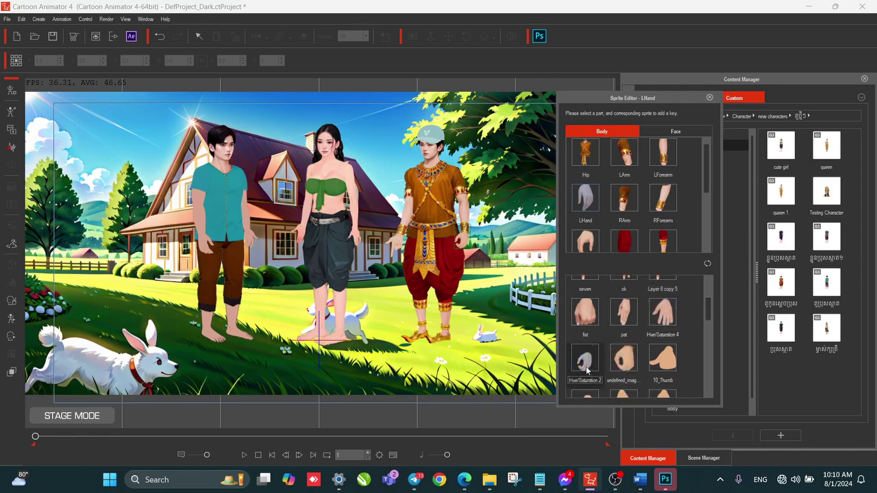
{"action": "left_click", "coordinate": [668, 366]}
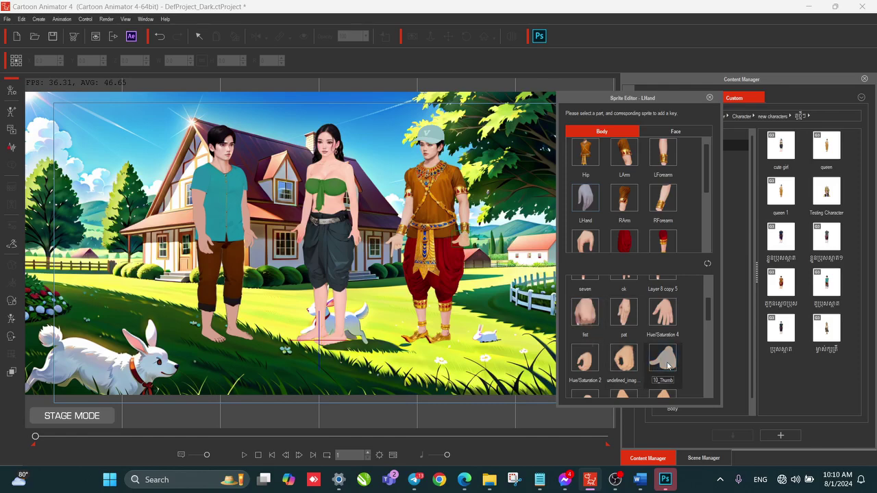
{"action": "scroll", "coordinate": [668, 366], "scroll_direction": "down", "scroll_amount": 1}
{"action": "scroll", "coordinate": [668, 343], "scroll_direction": "up", "scroll_amount": 3}
{"action": "left_click", "coordinate": [676, 300]}
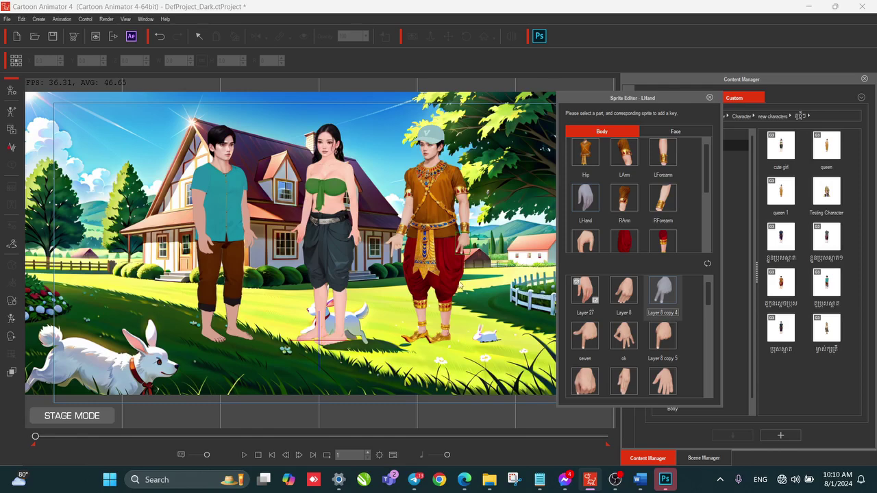
Step: Switch the capped character's right hand back to its default Brightness/Con... sprite
{"action": "left_click", "coordinate": [394, 252]}
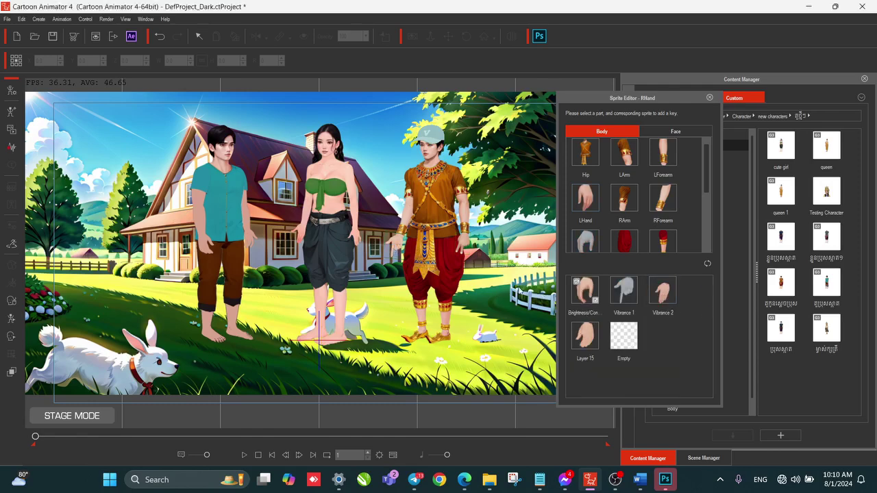
{"action": "left_click", "coordinate": [582, 294]}
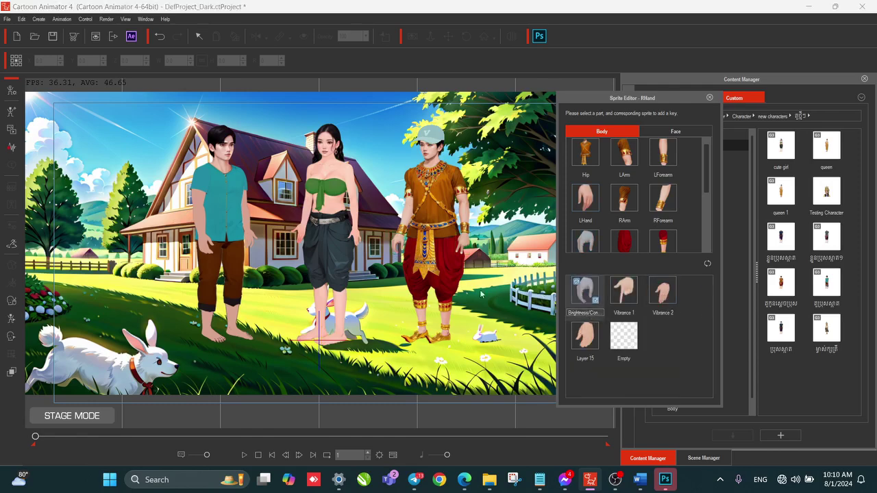
Step: View the sprites available for the capped character's left foot and right shank, and close the Sprite Editor
{"action": "left_click", "coordinate": [445, 338]}
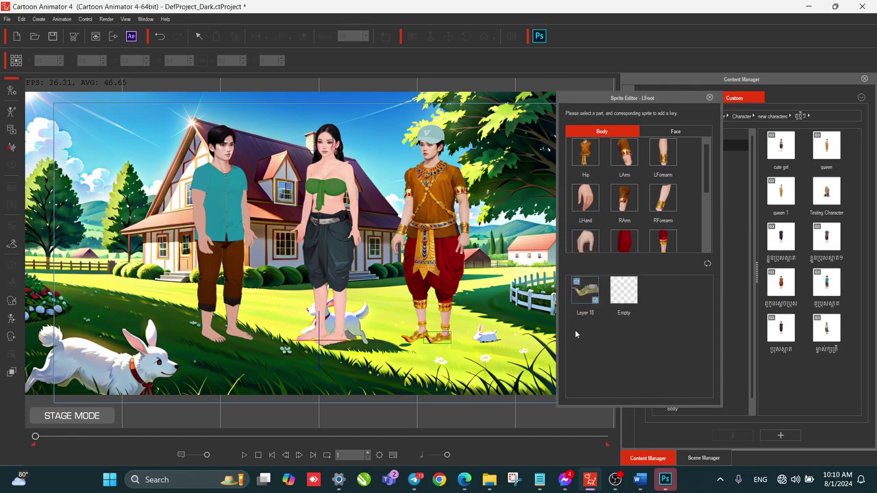
{"action": "left_click", "coordinate": [421, 321]}
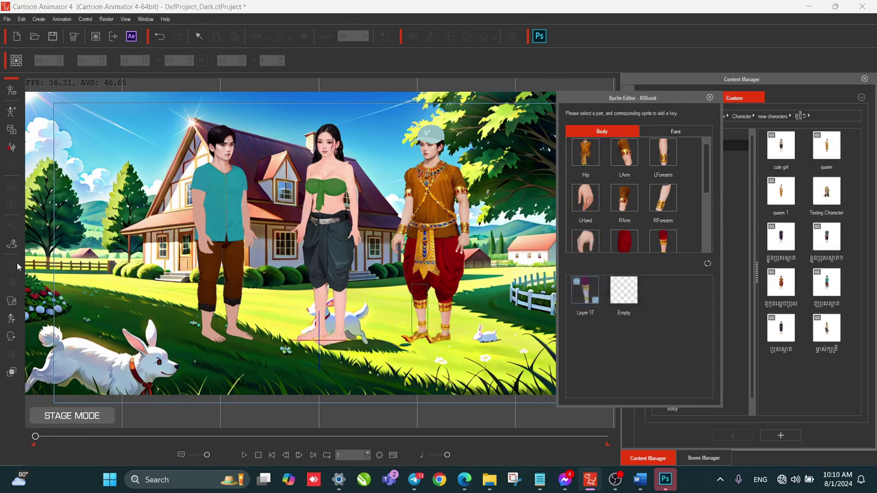
{"action": "left_click", "coordinate": [709, 98]}
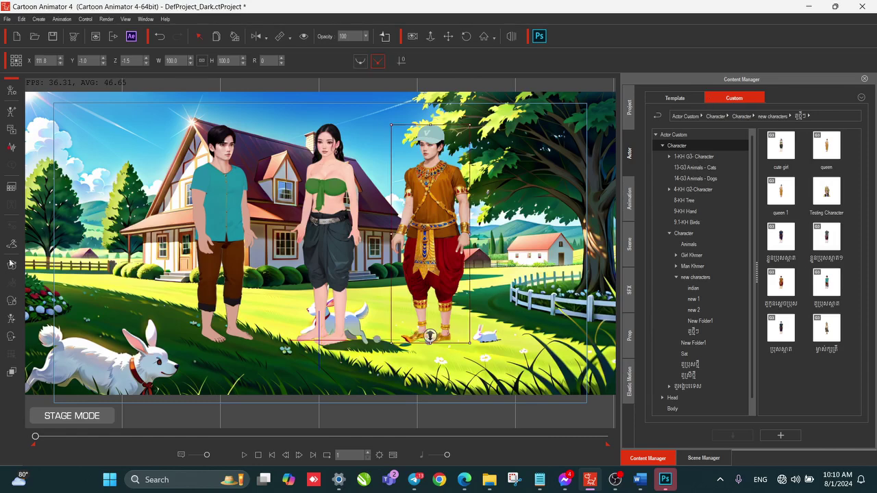